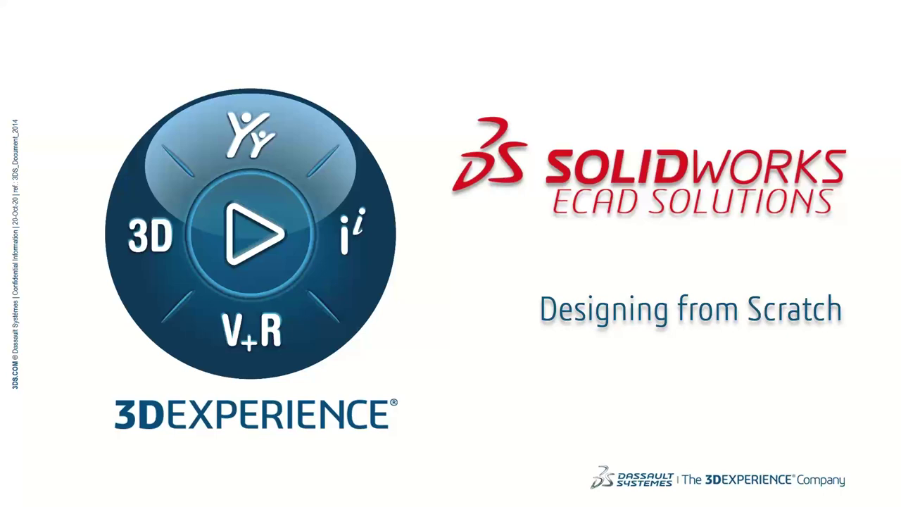
- Advance past the Questions slide and its GoToWebinar panel animation to slide 3's presenter map
click(778, 405)
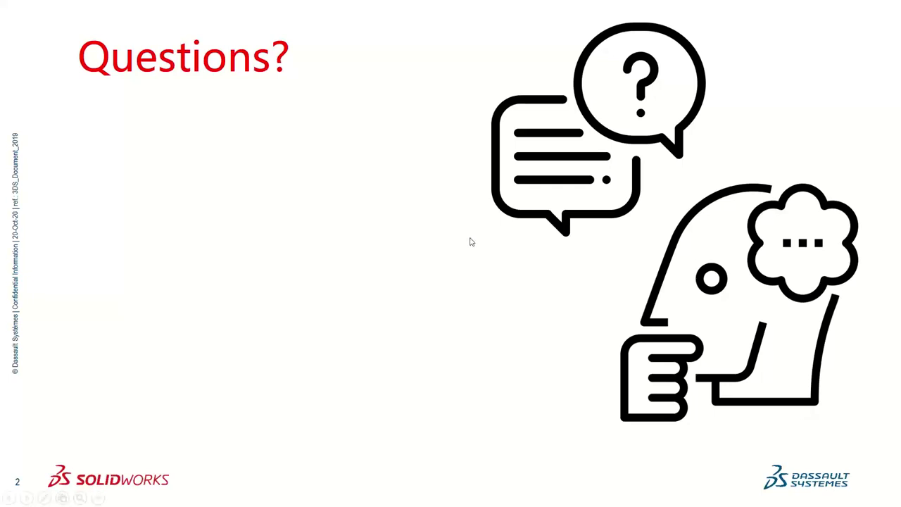
click(619, 241)
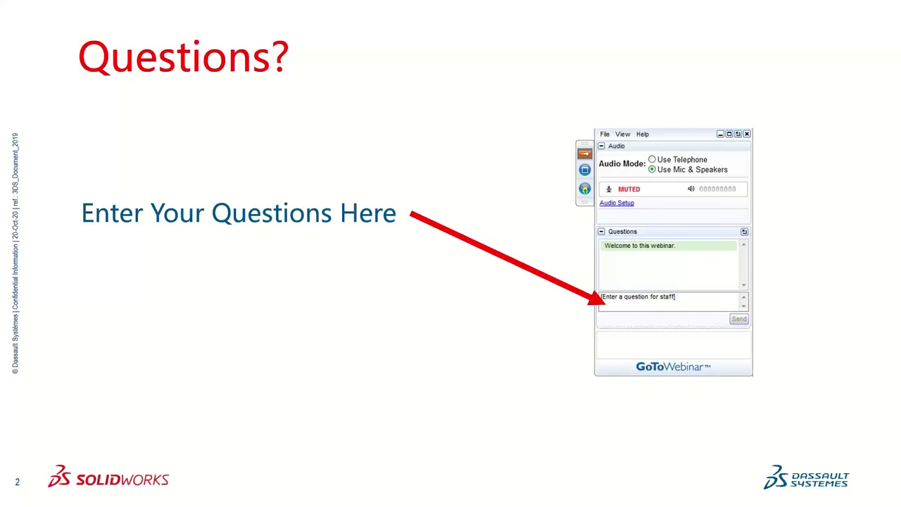
key(Right)
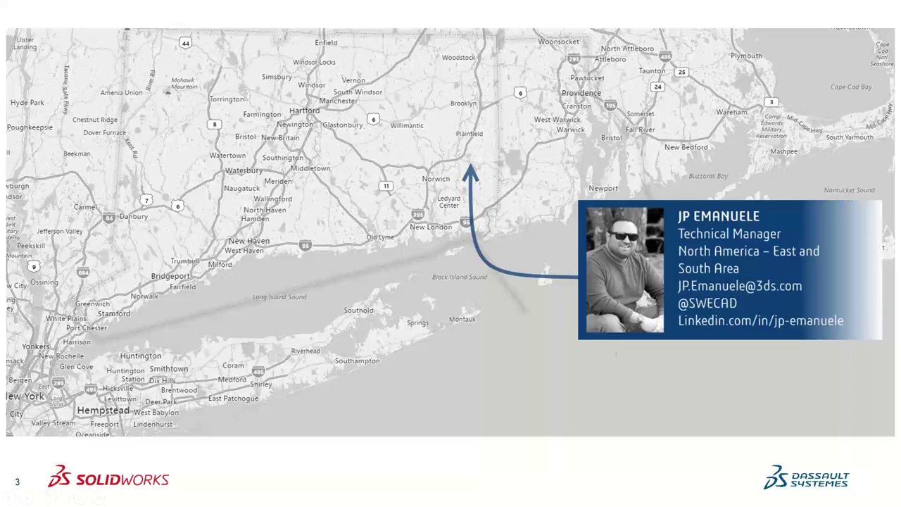
- Advance the slideshow to slide 4, the SOLIDWORKS portfolio overview
click(525, 439)
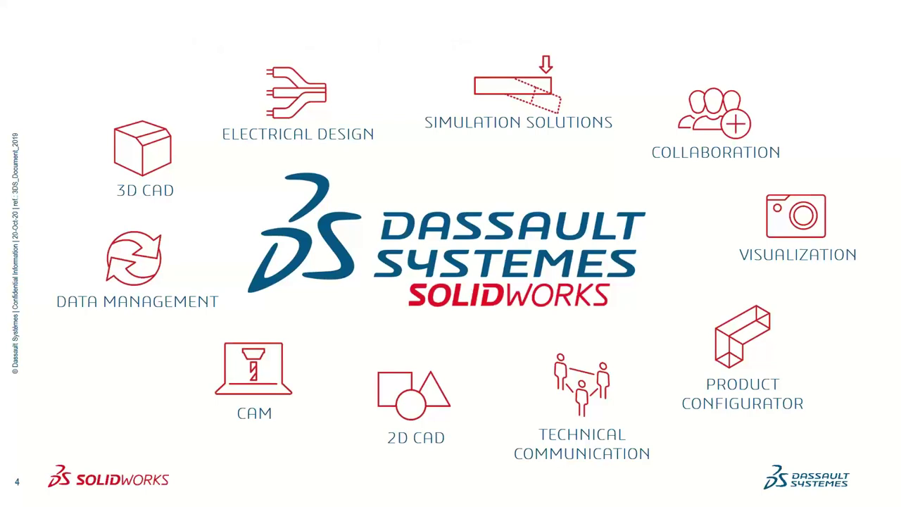
- Step forward through The Typical Design Process slides to slide 9's trash-can graphic
key(Right)
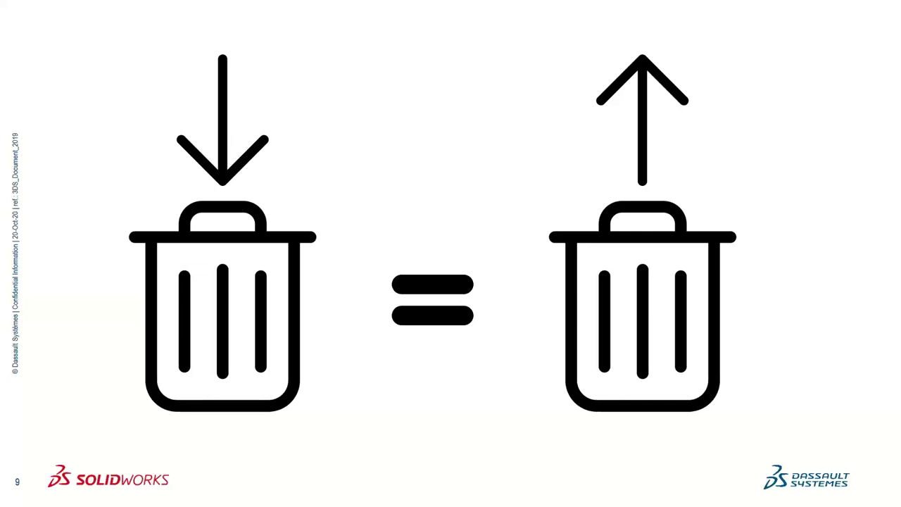
- Show the wiring photo and What to Expect slides, then end the slideshow
key(Right)
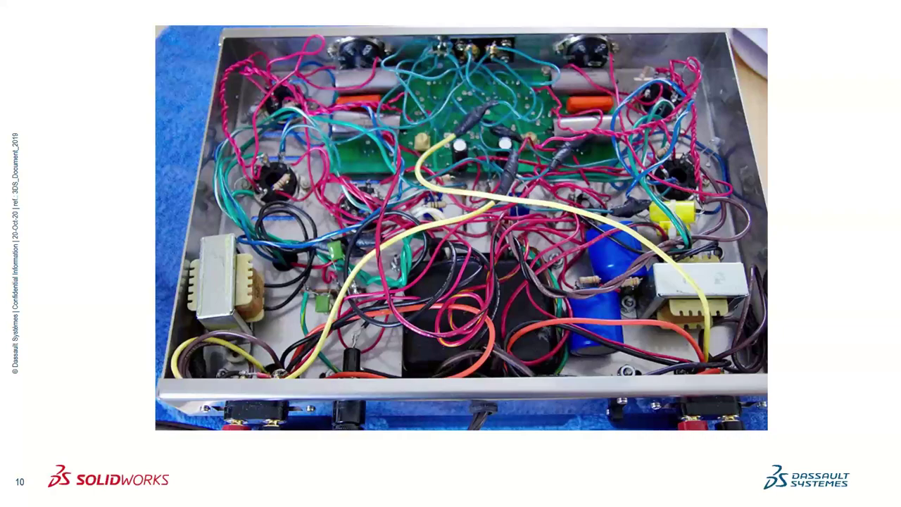
key(Right)
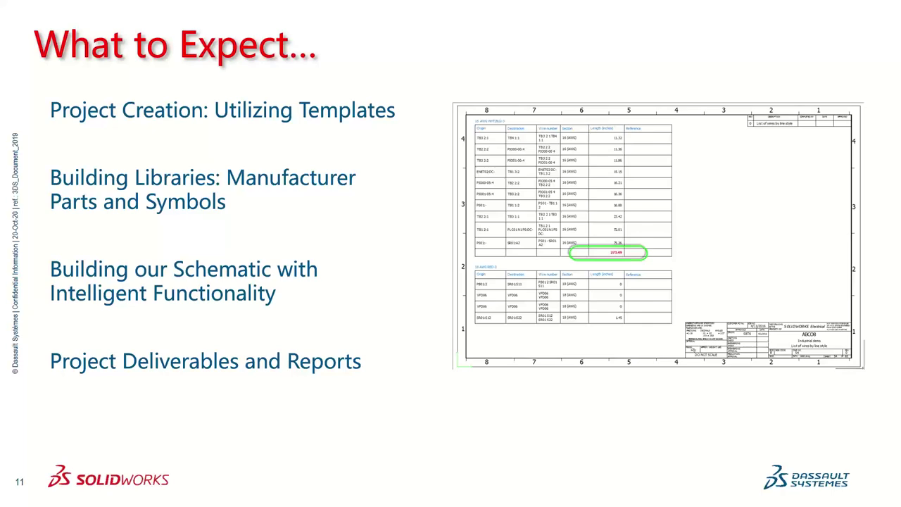
key(Escape)
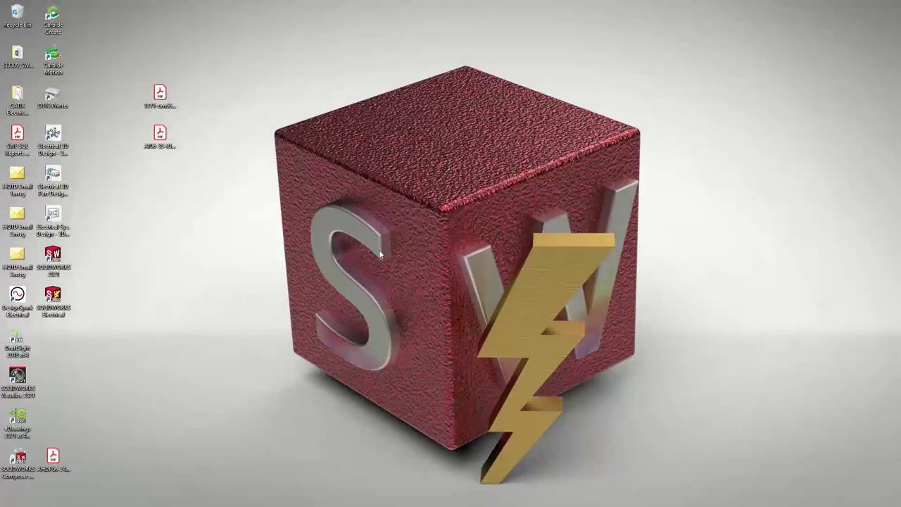
- Launch SOLIDWORKS Electrical from its desktop shortcut to reach the Projects Manager
double_click(55, 296)
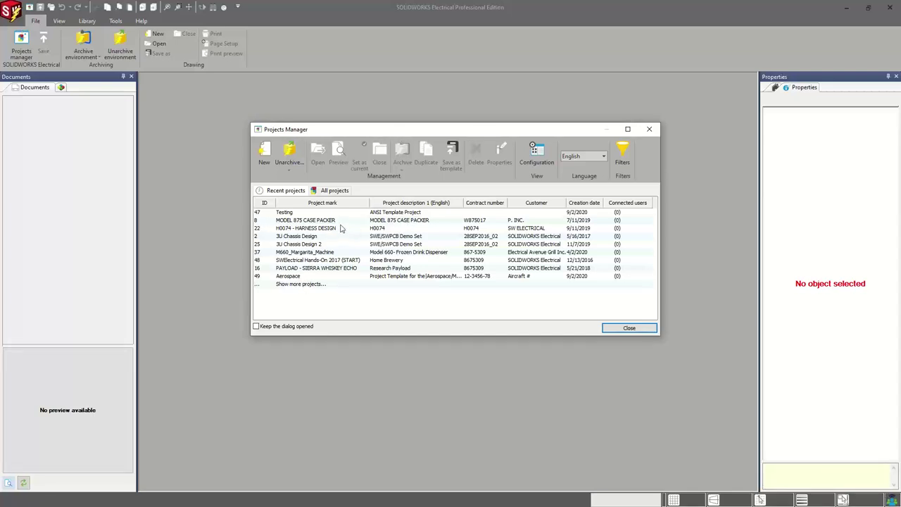
- Create a new project from the ANSI template with English as its language
click(271, 159)
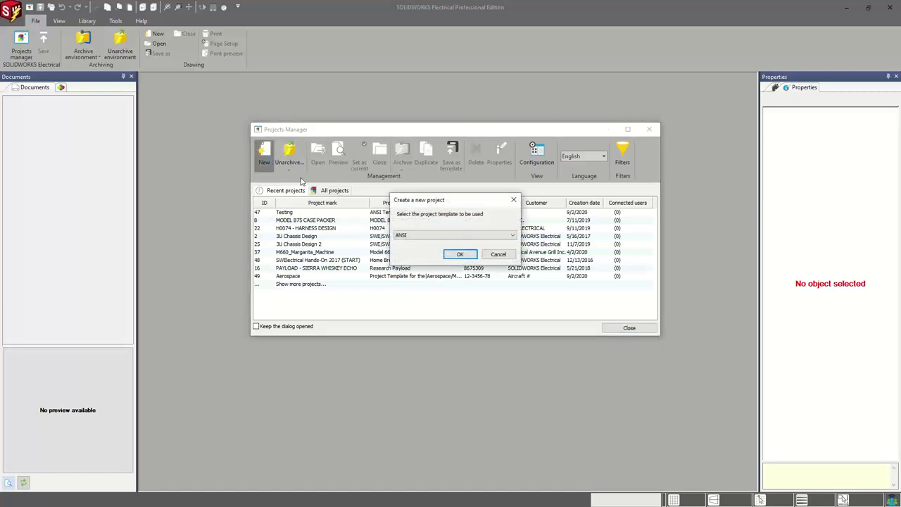
click(423, 238)
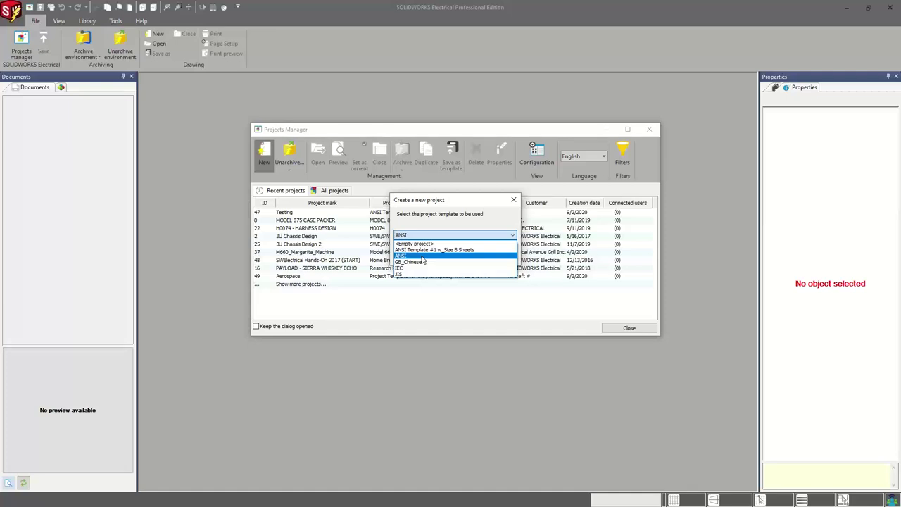
click(422, 256)
click(449, 255)
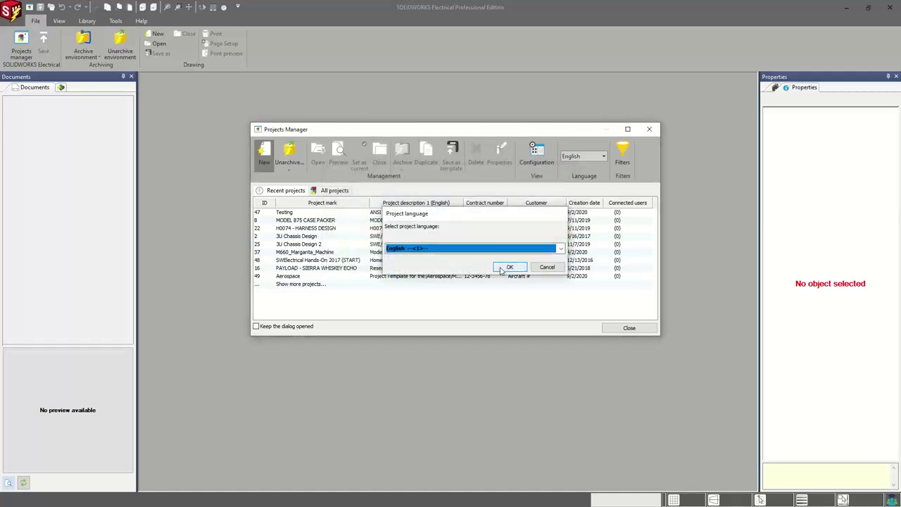
click(507, 270)
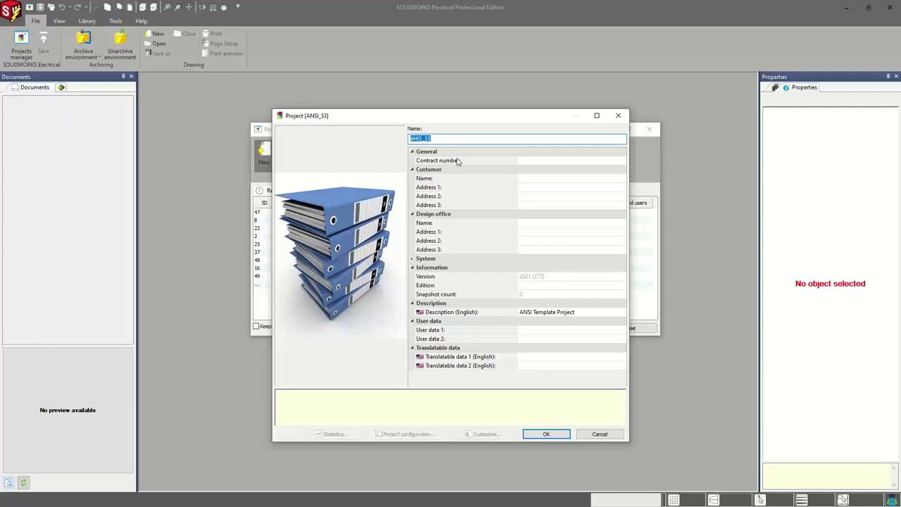
- Name the project 'Start From Scratch' and replace its English description with 'Scratch Golfer'
text(Start )
text(From Scrat)
text(ch)
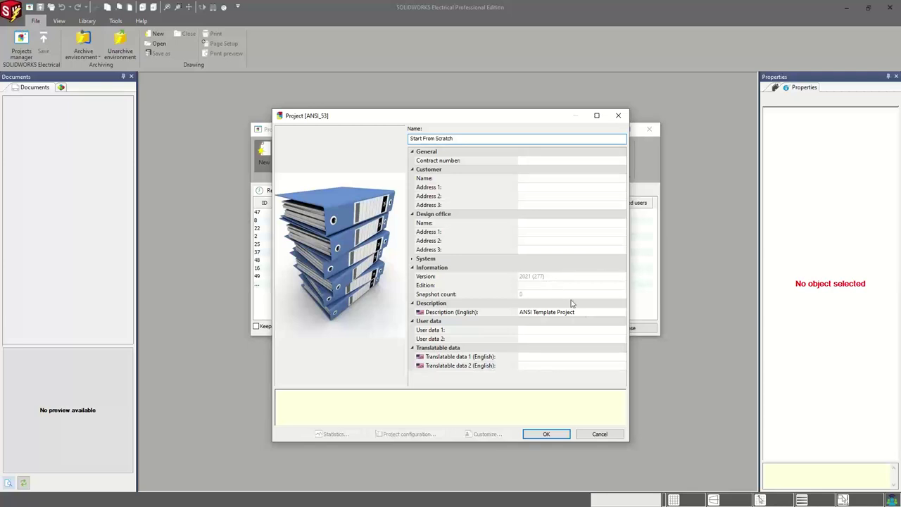
click(585, 313)
drag(586, 312, 516, 322)
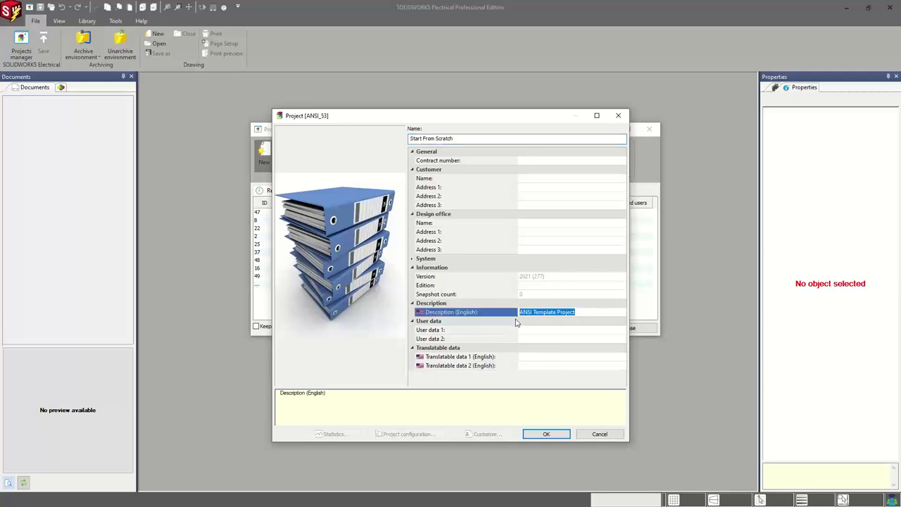
text(Scra)
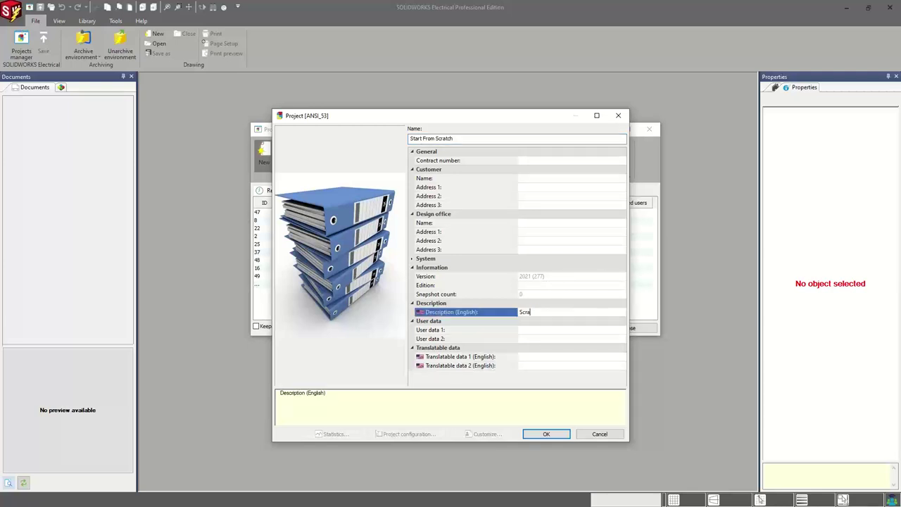
text(tch Golfer)
- Confirm the project properties and expand 1 - Document book to list its five pages
click(555, 434)
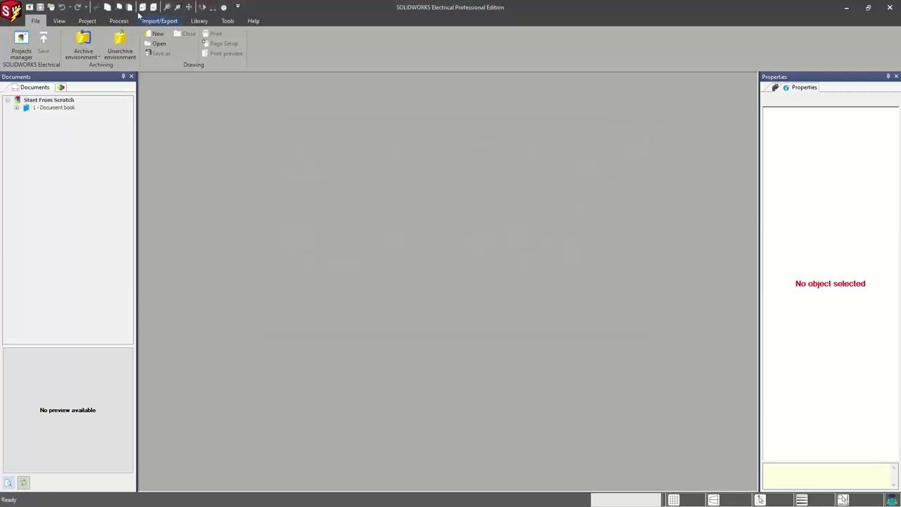
click(17, 108)
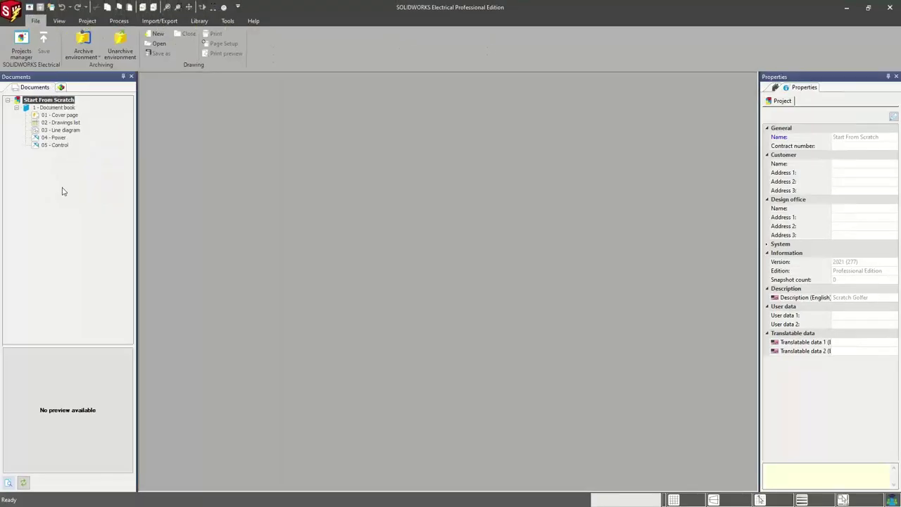
- Add folders Schematics, 3D Assemblies and Spec Sheets under the document book
right_click(54, 108)
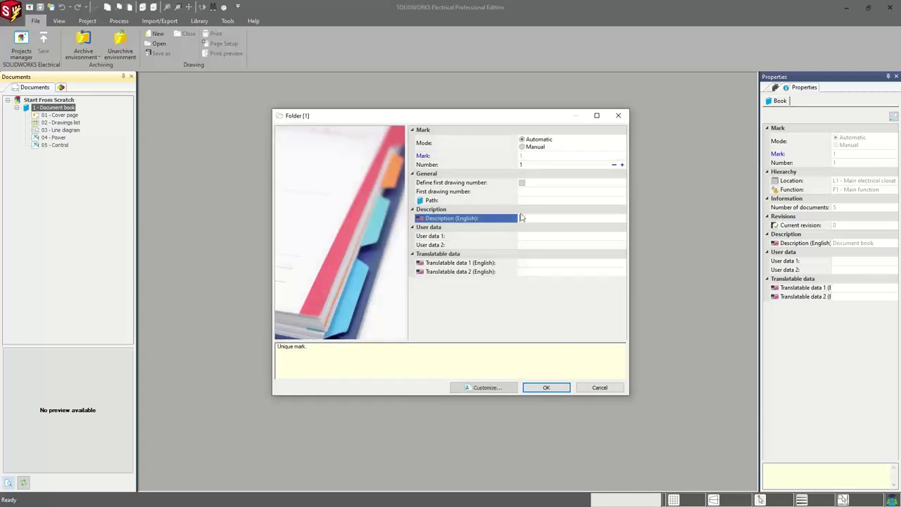
text(Sc)
text(hemati)
text(cs)
key(Return)
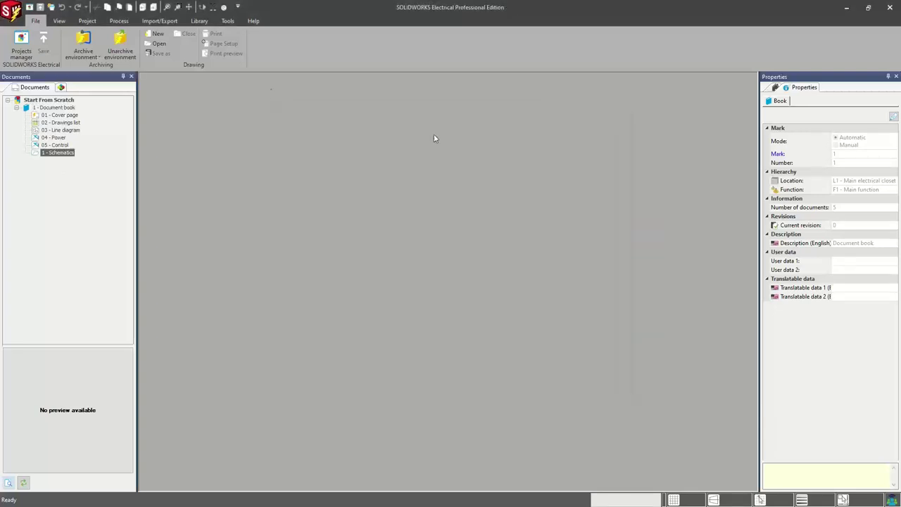
click(71, 107)
right_click(72, 107)
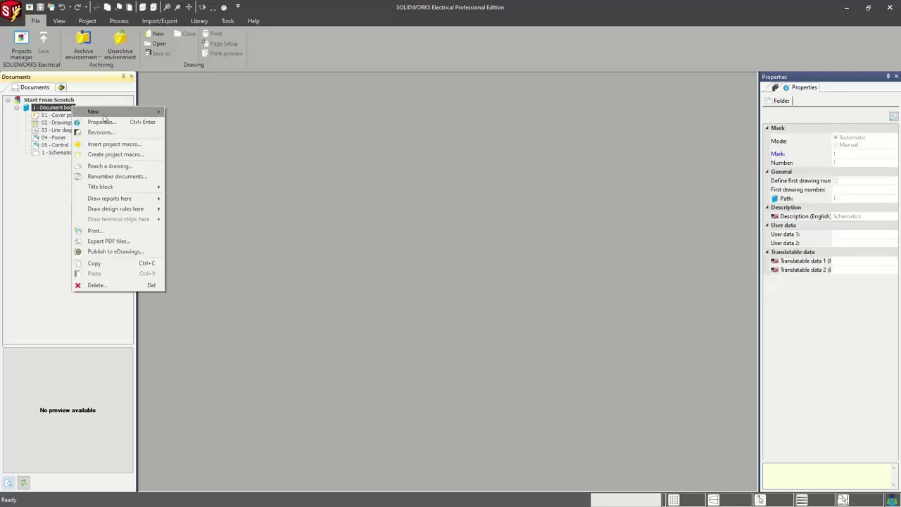
click(237, 130)
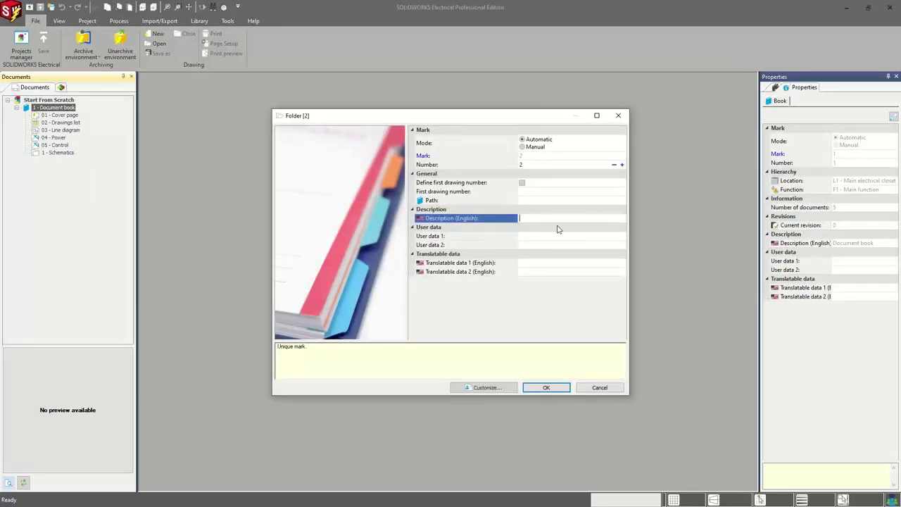
text(3D)
text( Assemblies)
key(Return)
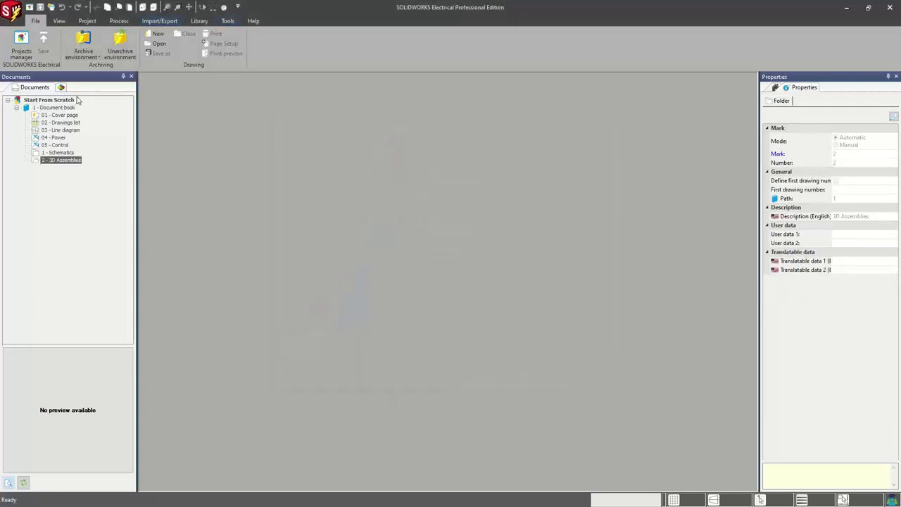
right_click(70, 109)
click(186, 118)
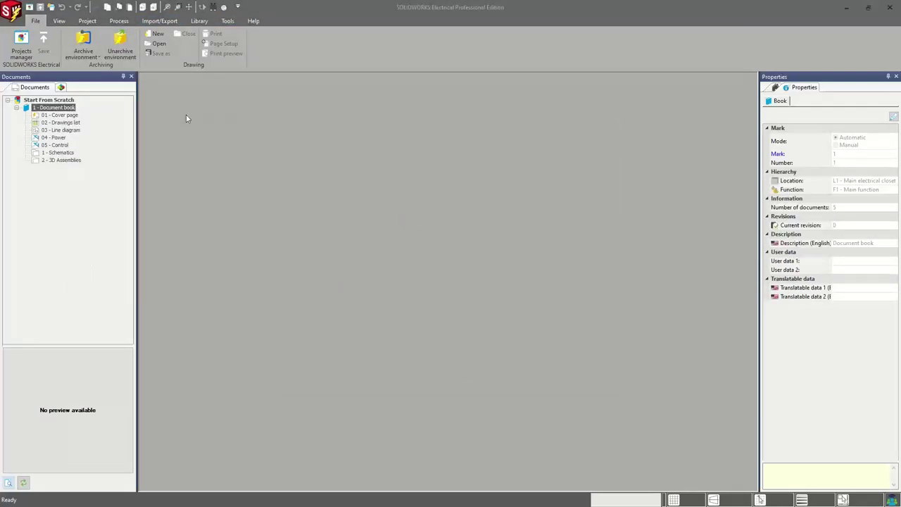
text(Spec)
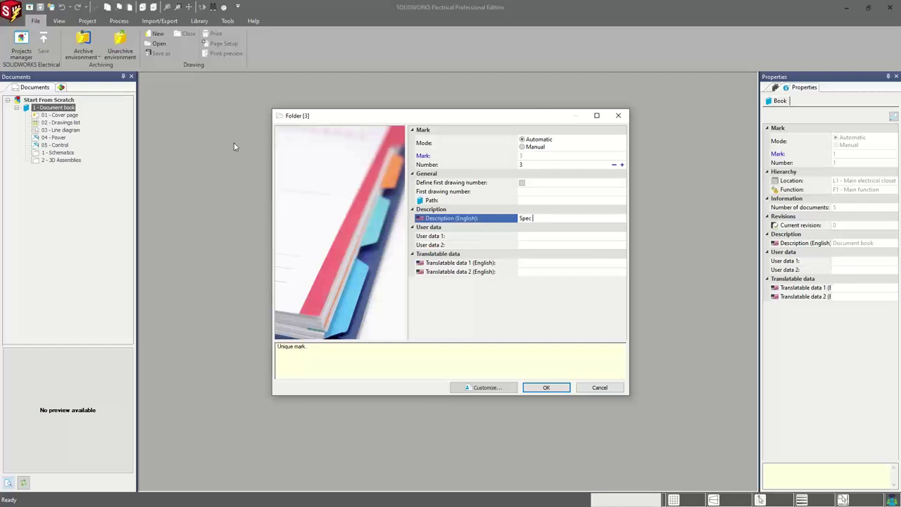
text( Sheets)
key(Return)
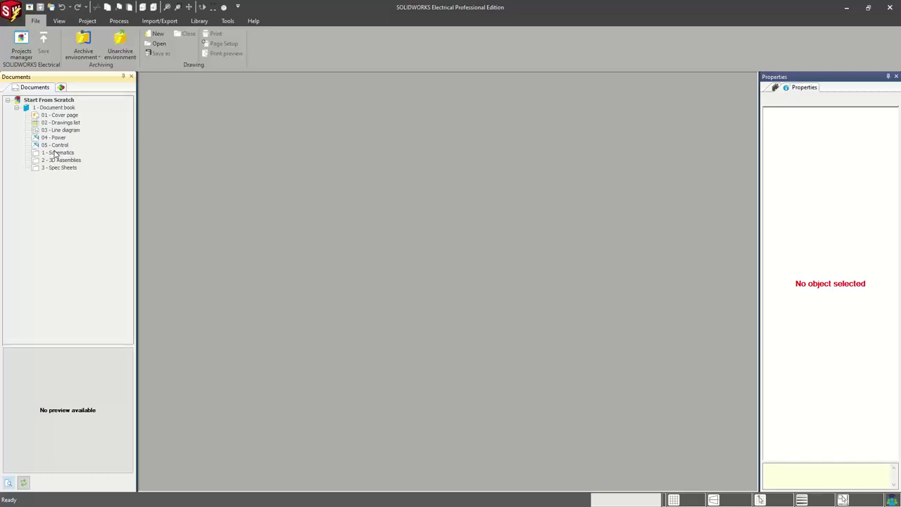
- Move the Line diagram, Power and Control drawings (03–05) into the Schematics folder
drag(70, 131, 50, 147)
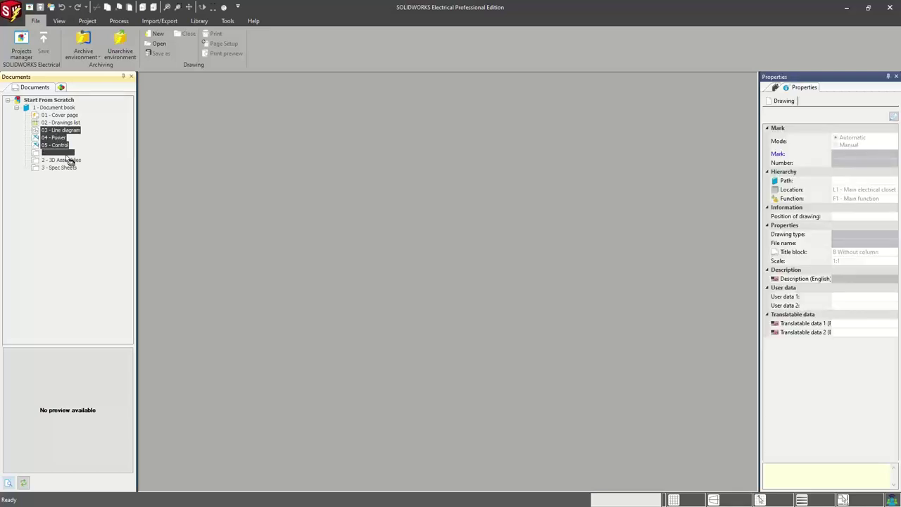
drag(55, 135, 63, 152)
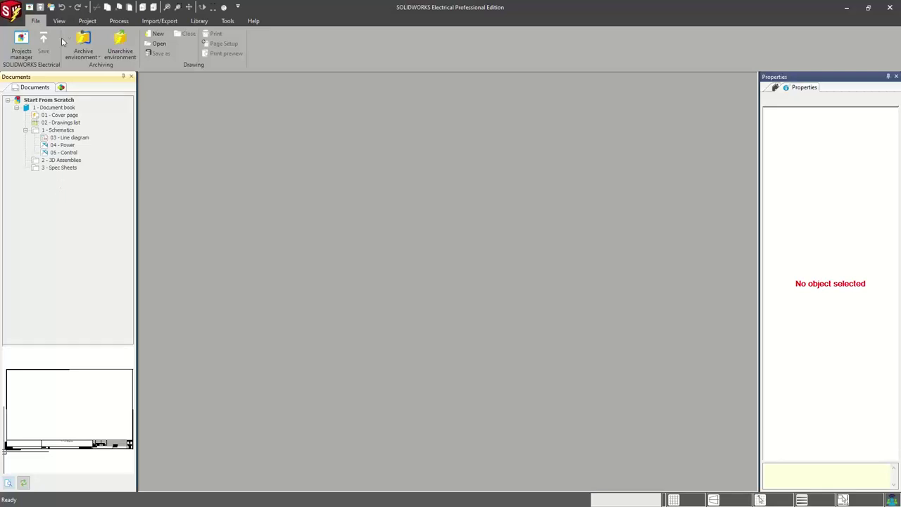
click(85, 22)
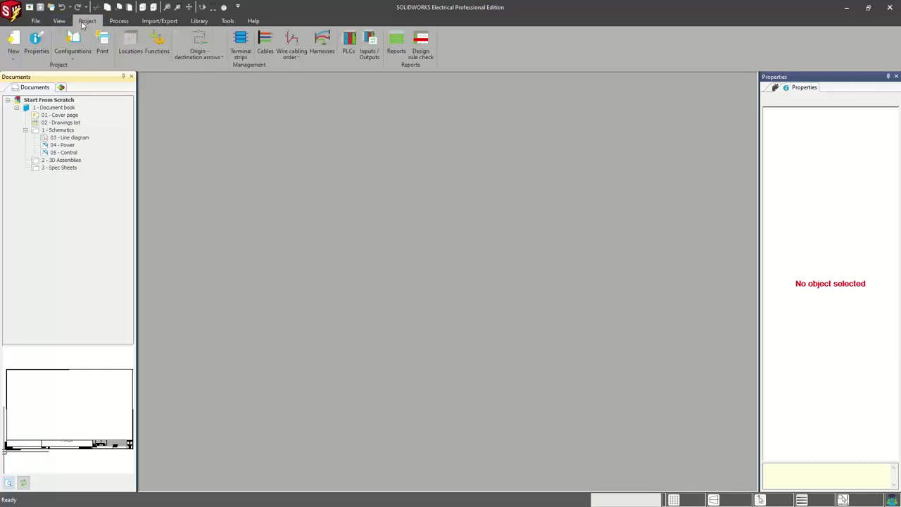
- In the Locations manager, change location L1's description to 'Location 1'
click(132, 58)
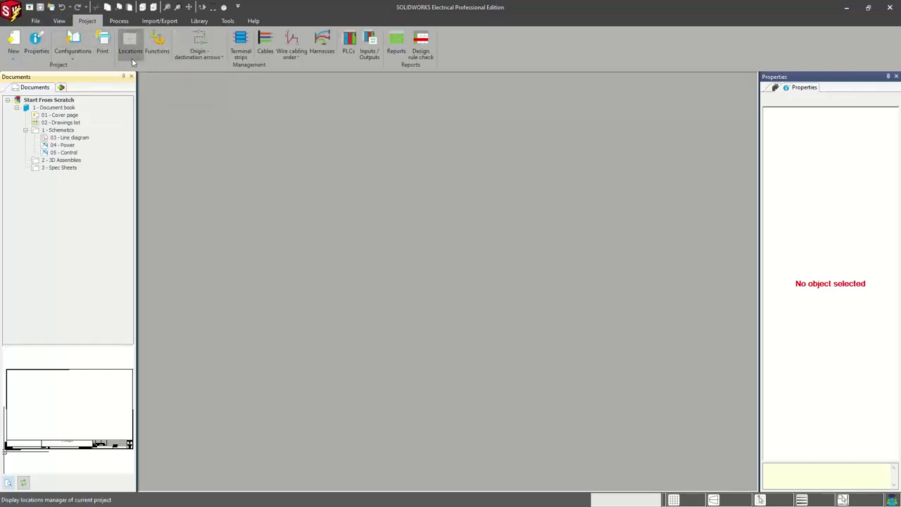
drag(380, 113, 383, 120)
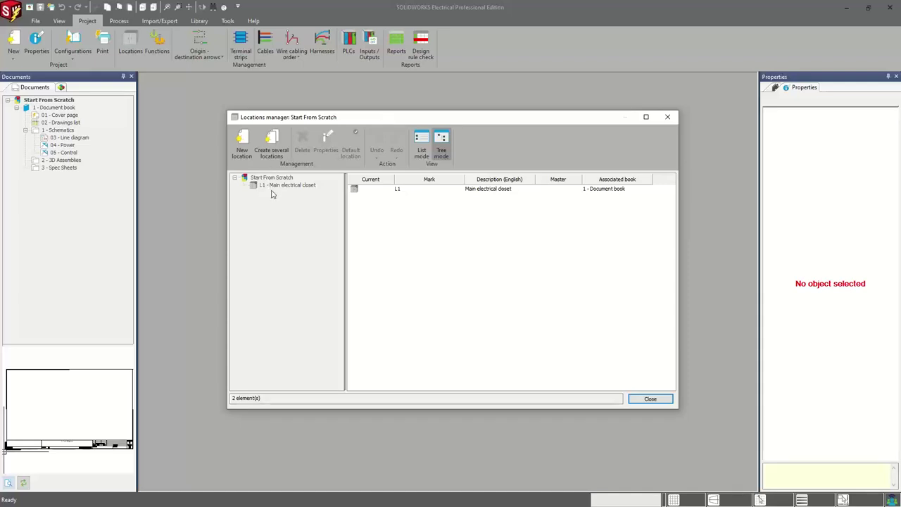
click(276, 186)
right_click(489, 190)
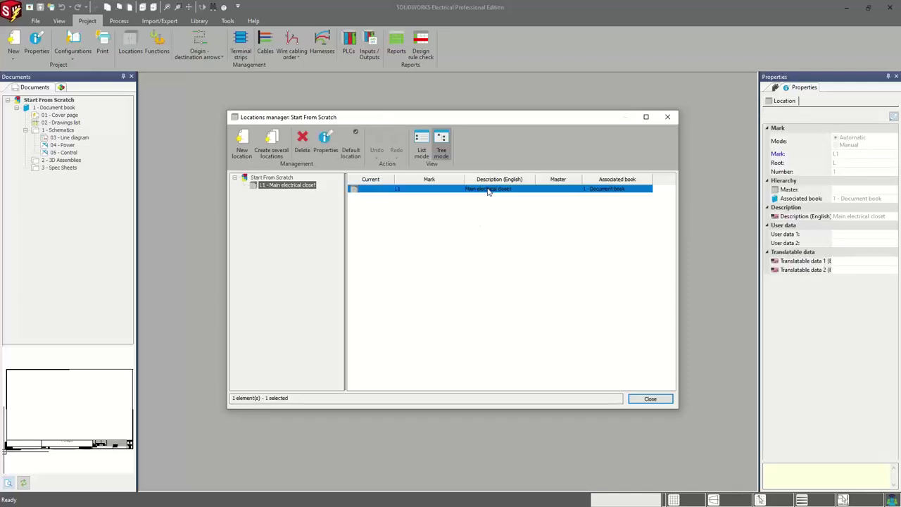
click(507, 215)
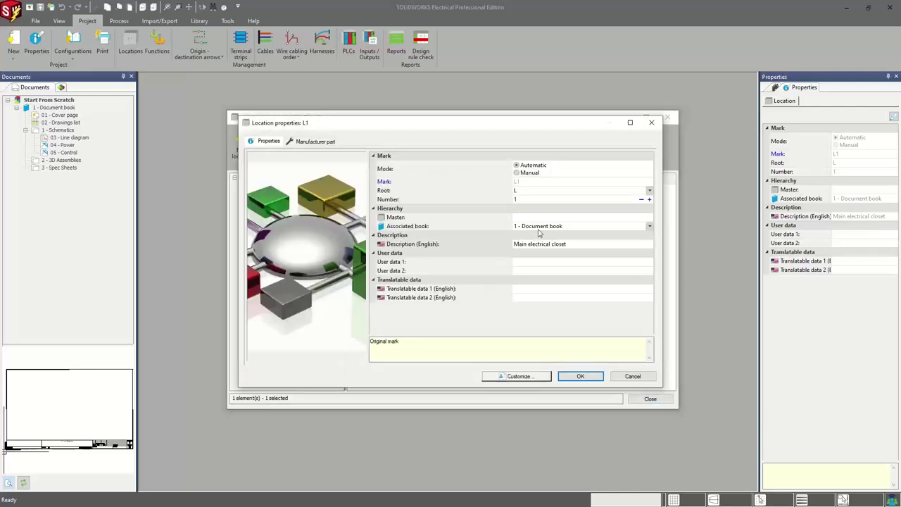
click(568, 245)
text(Loca)
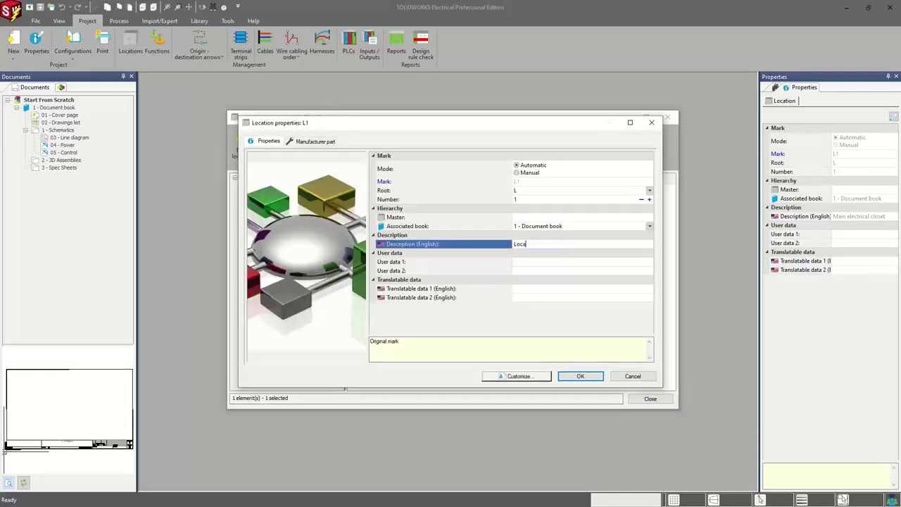
text(tion 1)
key(Return)
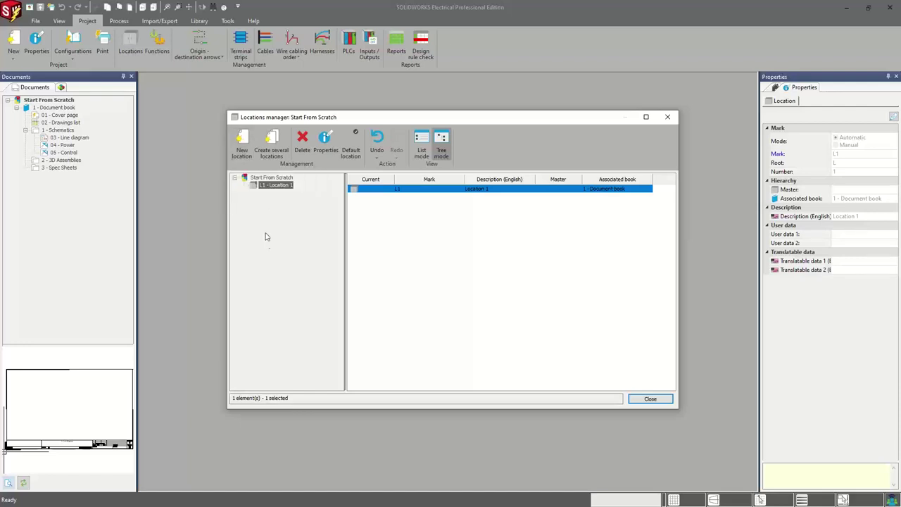
- Add a sub-location under Location 1 described as 'Sub Location 1'
click(275, 184)
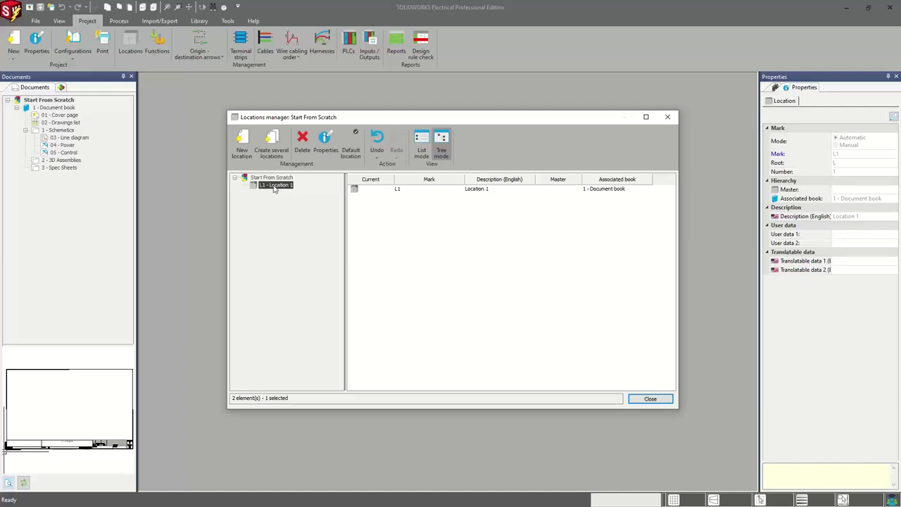
double_click(276, 185)
click(544, 244)
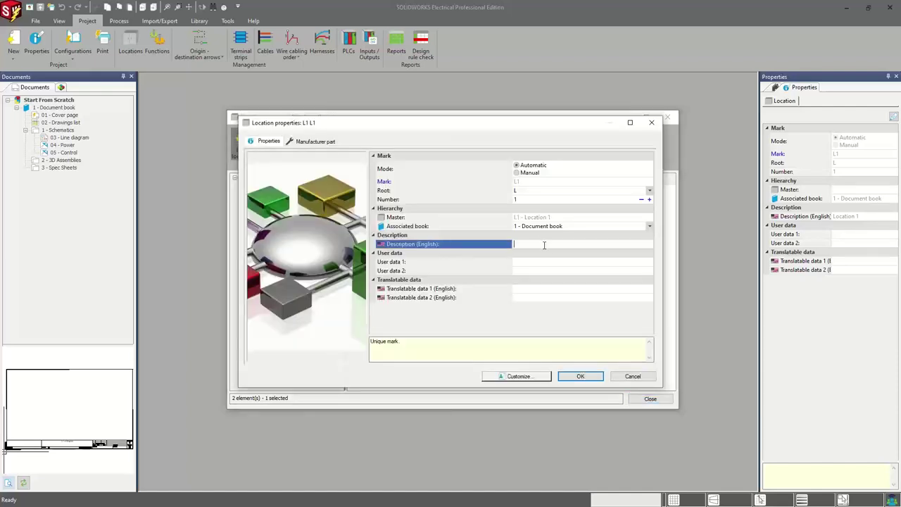
text(Sub Lo)
text(v)
key(BackSpace)
text(cation 1)
key(Return)
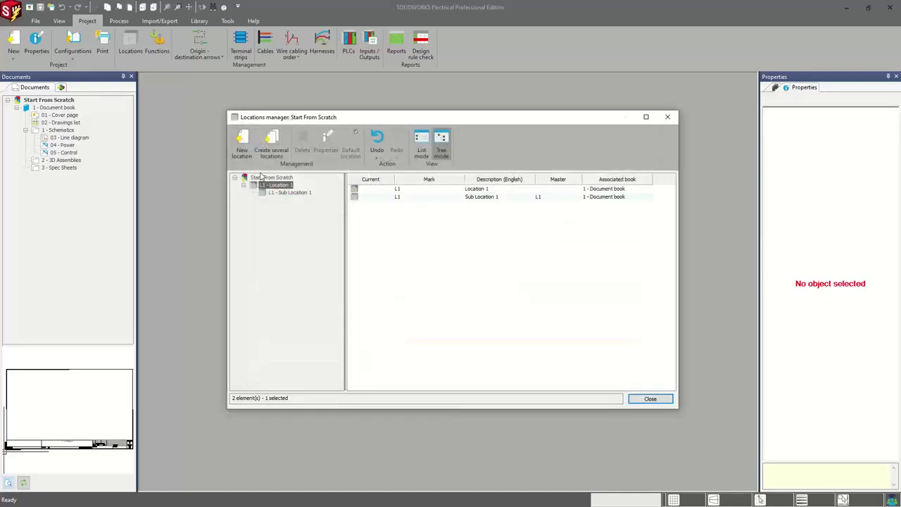
- Create a new top-level location L2 with description 'Location 2'
click(262, 177)
click(243, 146)
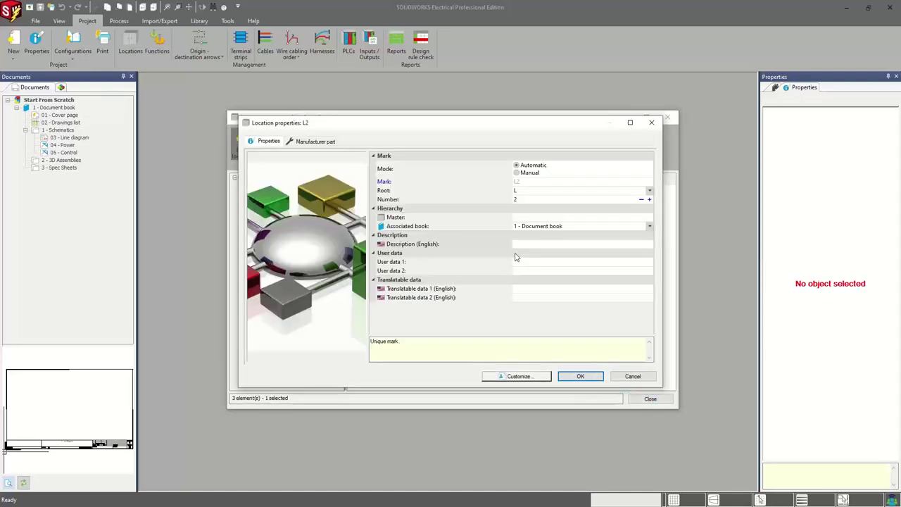
click(536, 247)
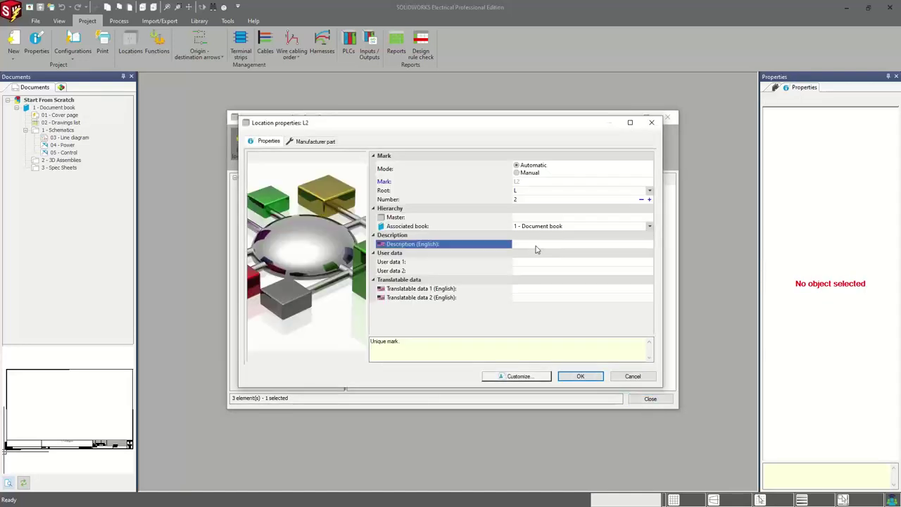
text(Location 2)
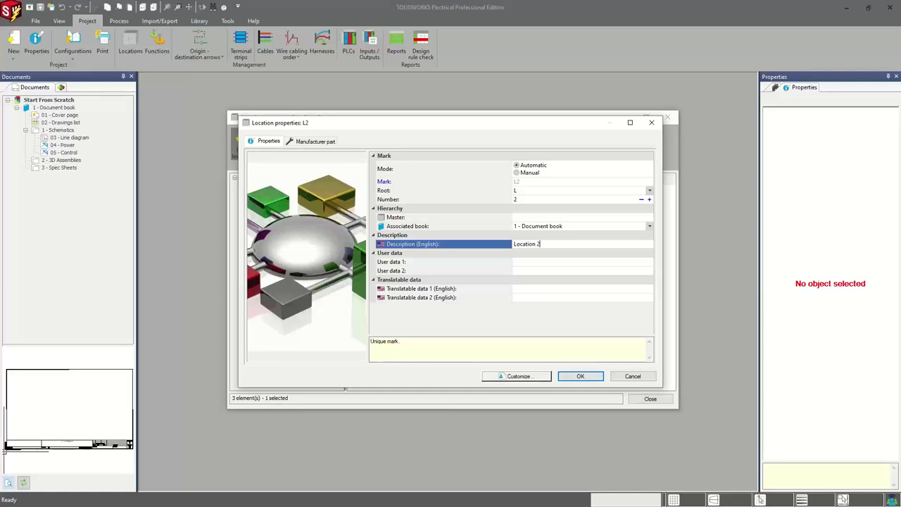
key(Return)
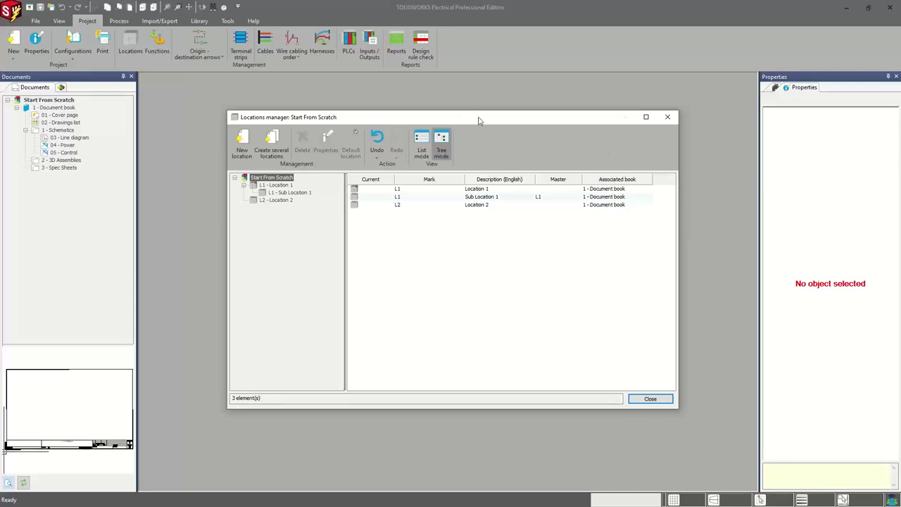
drag(474, 122, 481, 125)
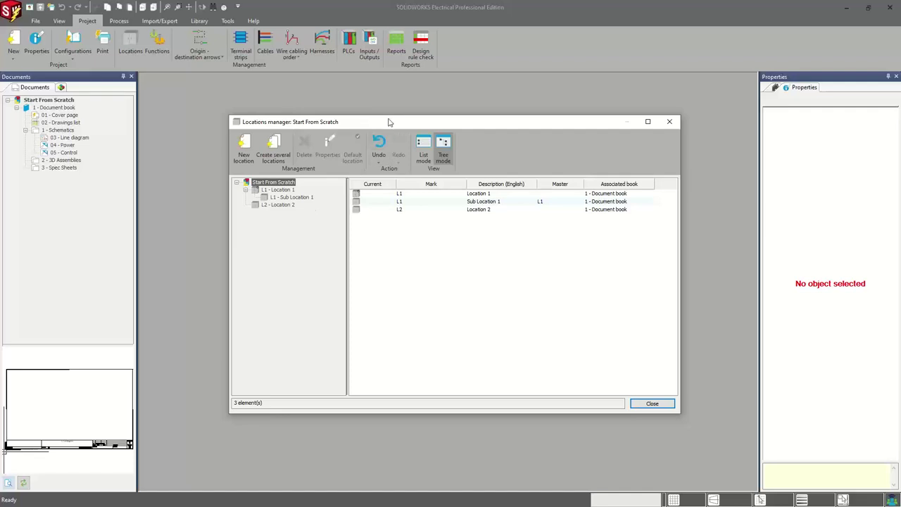
drag(390, 127, 387, 123)
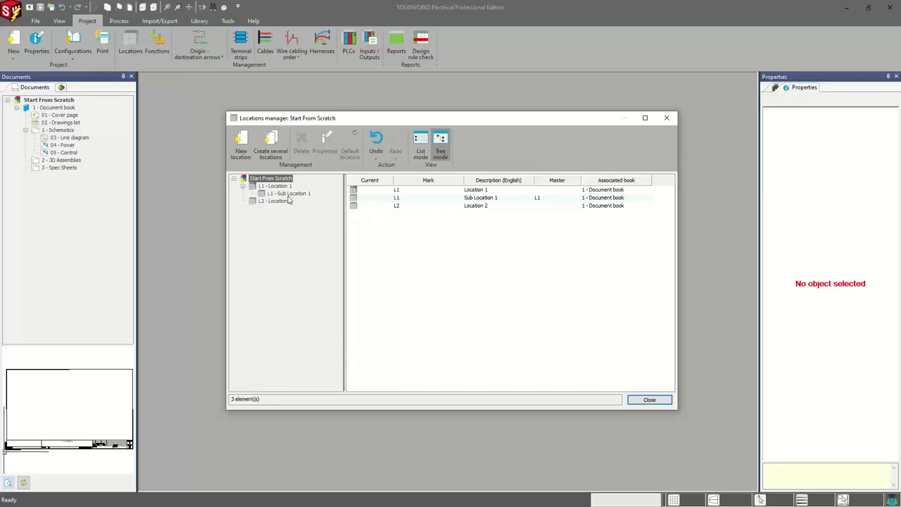
- Close the Locations manager and start SOLIDWORKS assembly creation for the Scratch Golfer project and its three locations
click(636, 399)
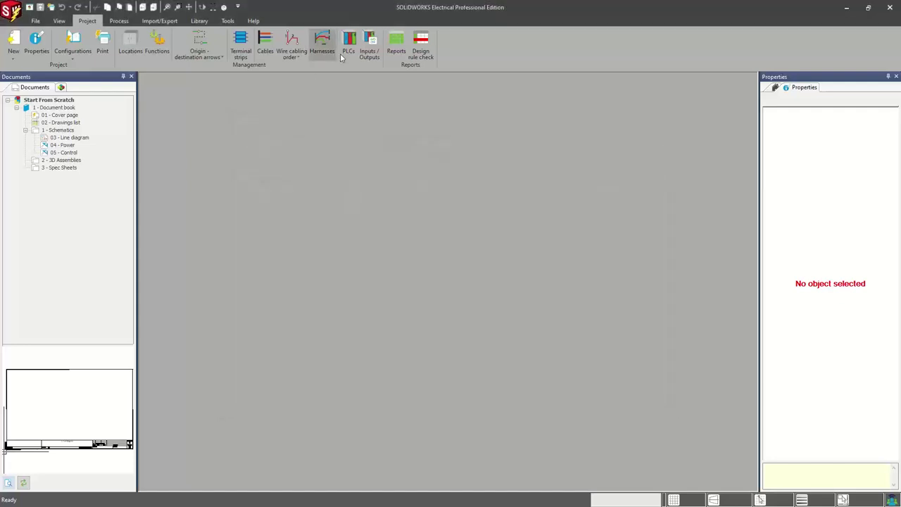
click(119, 20)
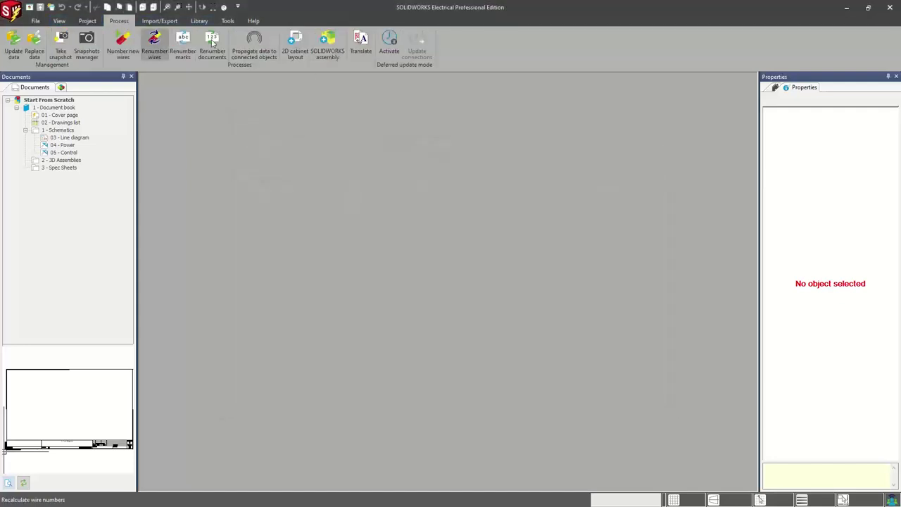
click(331, 48)
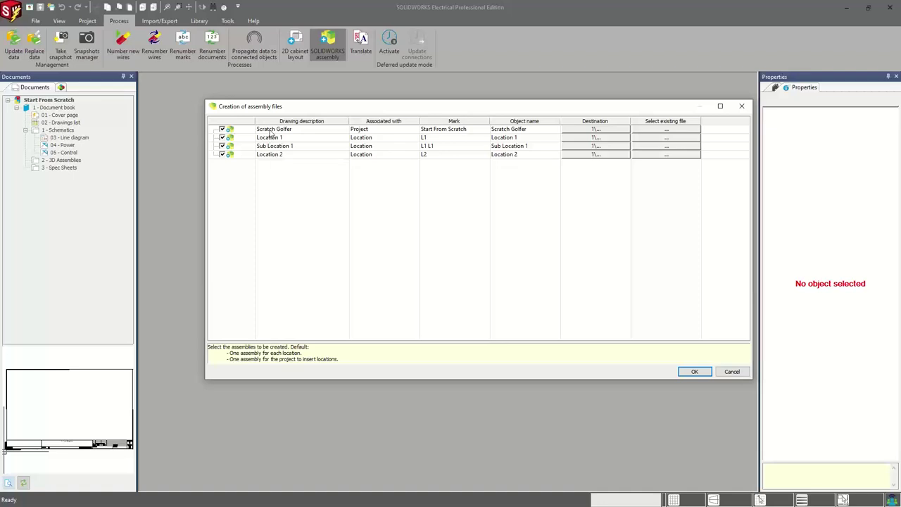
click(270, 130)
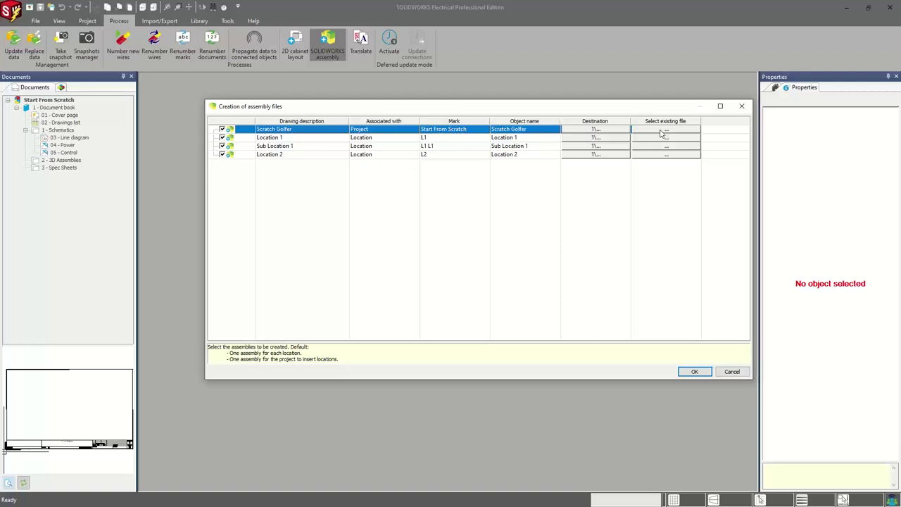
- Confirm the four assembly files, then move documents 06–09 into the 2 - 3D Assemblies folder
click(692, 371)
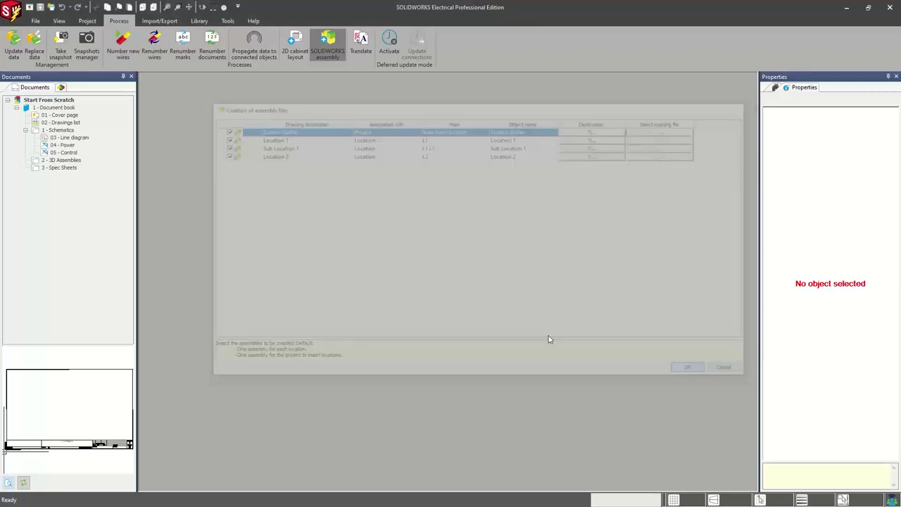
drag(59, 201, 60, 160)
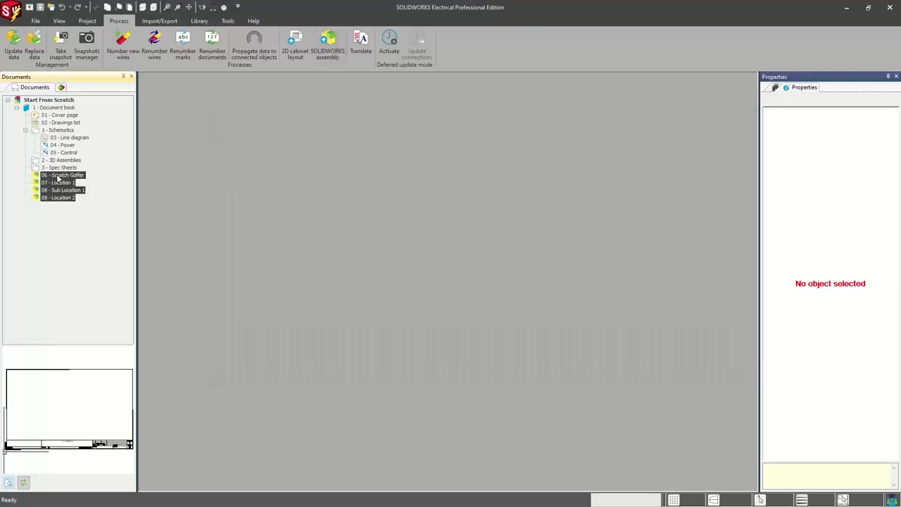
click(60, 231)
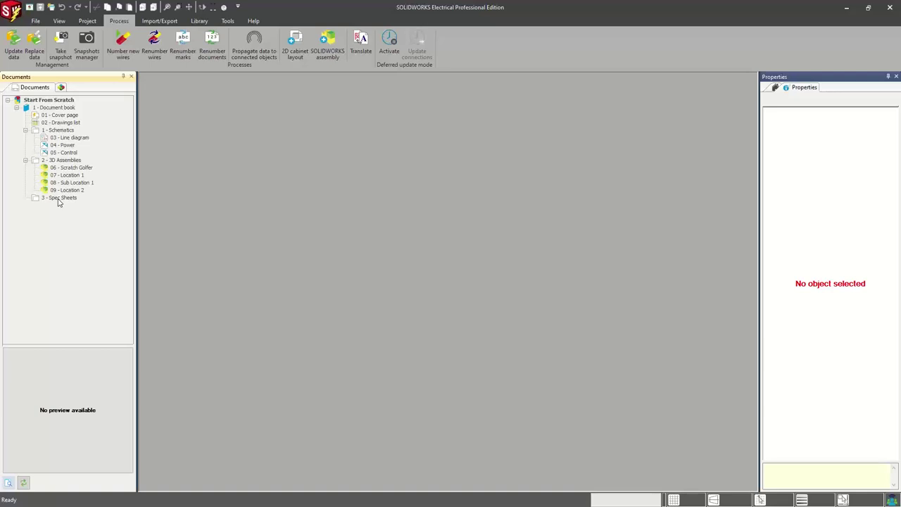
- Add the 1771 RTD Input Module manual PDF as a data file under 3 - Spec Sheets
click(59, 200)
right_click(59, 199)
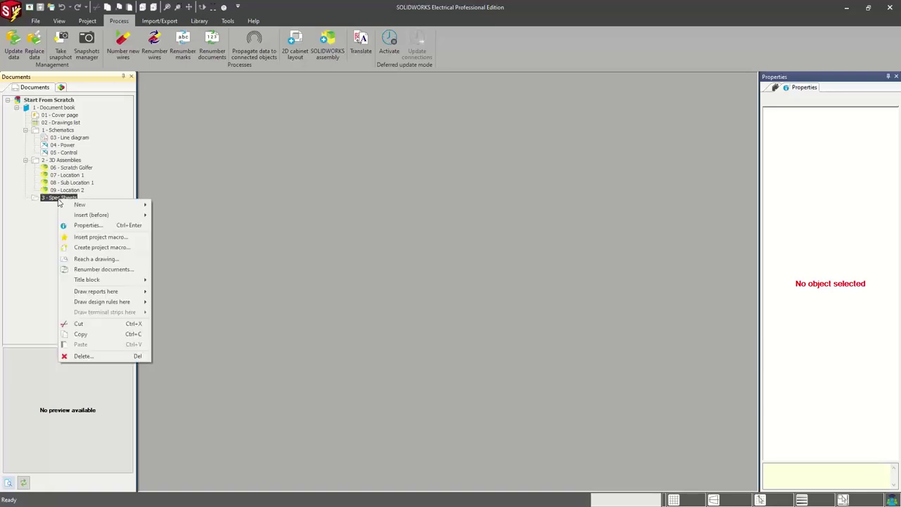
mouse_move(81, 204)
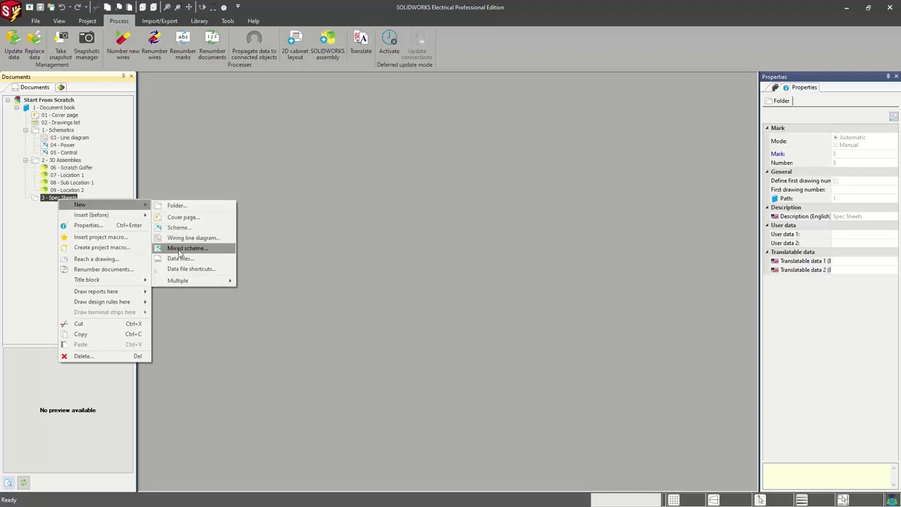
click(183, 260)
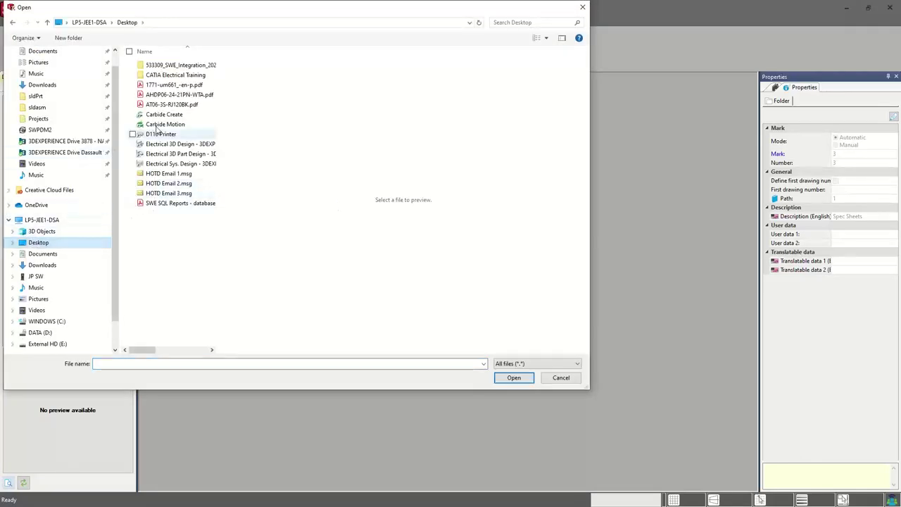
double_click(169, 90)
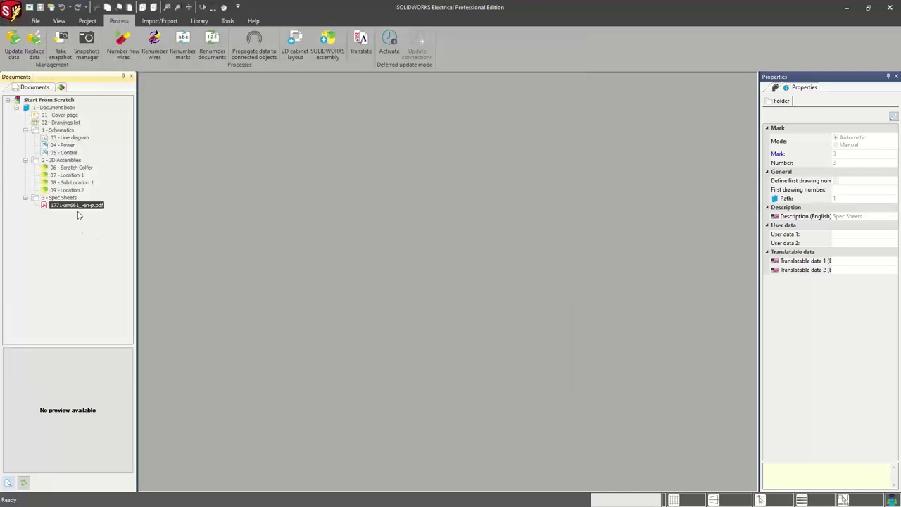
- Add AT06-3S-RJ120BK.pdf to Spec Sheets as well and select the 1771 manual
right_click(68, 198)
mouse_move(89, 203)
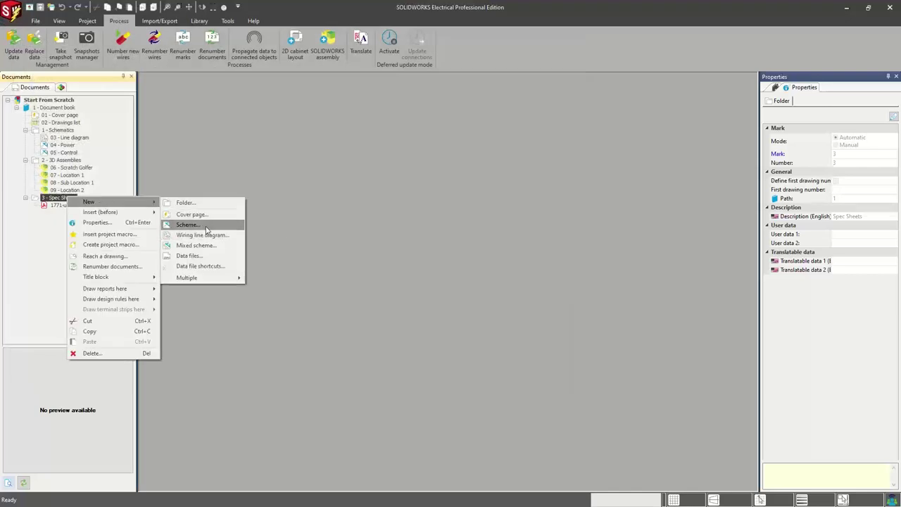
click(188, 256)
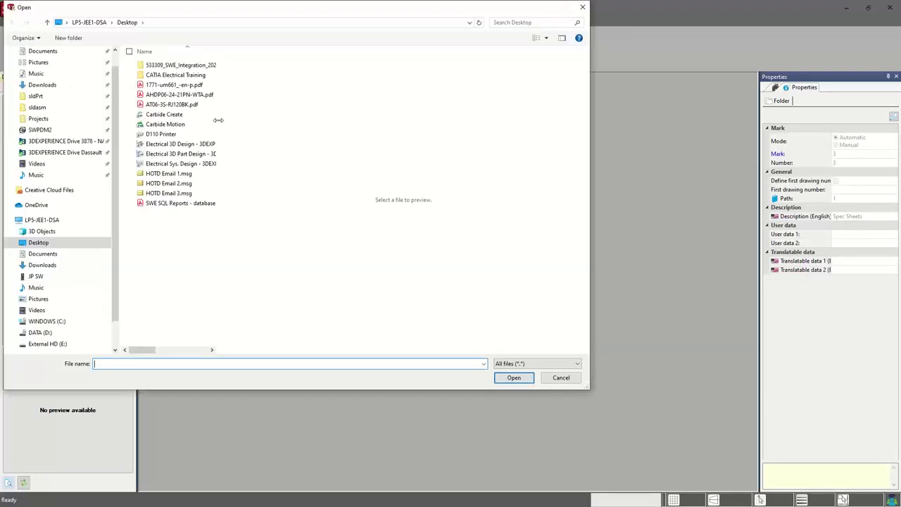
double_click(169, 104)
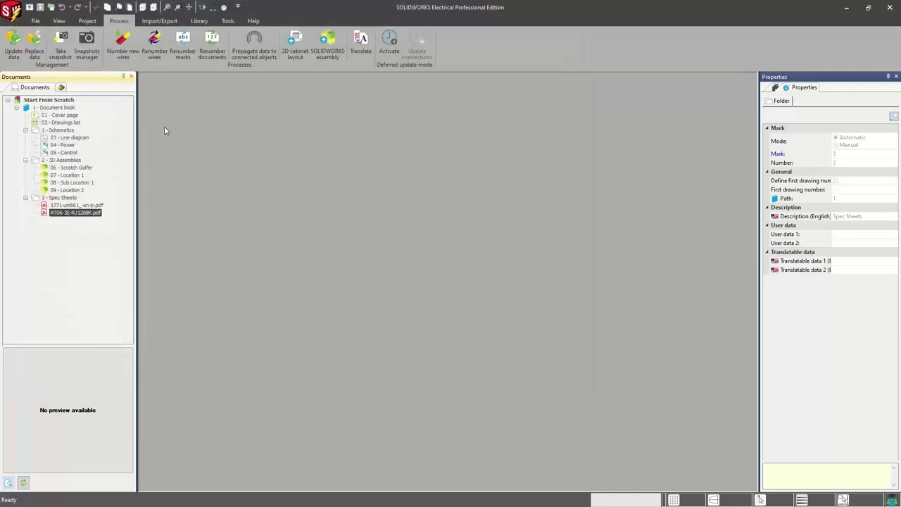
click(76, 205)
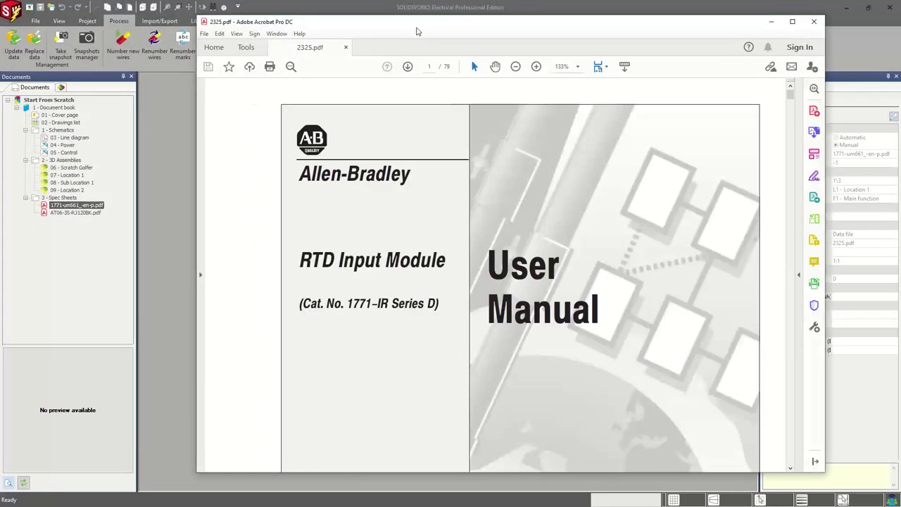
drag(415, 35, 393, 37)
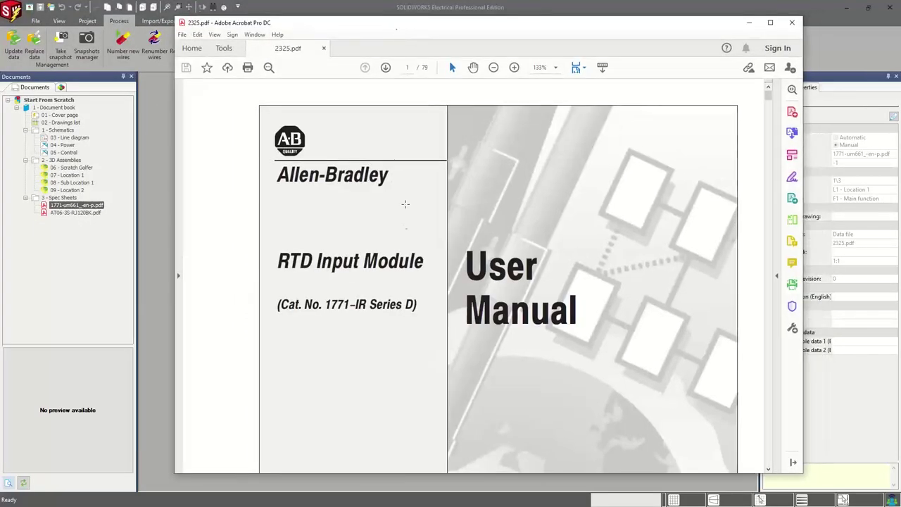
scroll(397, 248, down, 10)
scroll(397, 248, down, 5)
scroll(397, 246, down, 5)
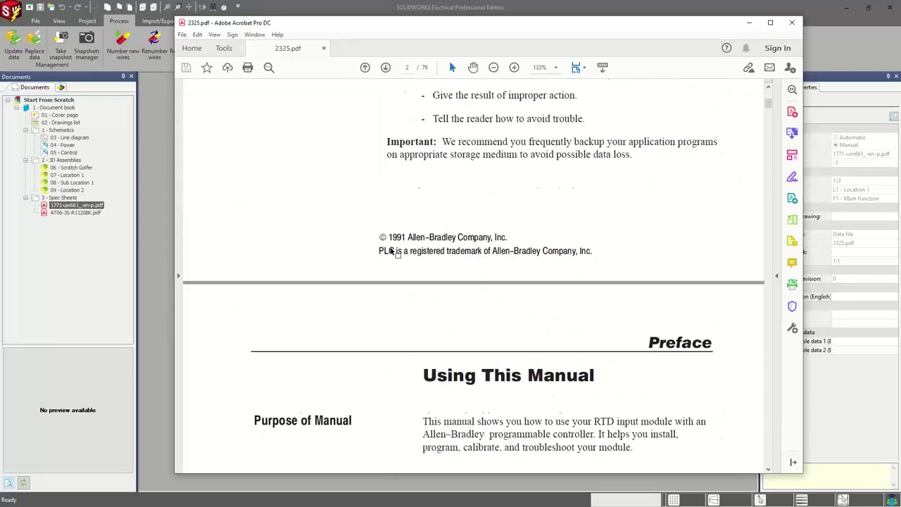
scroll(394, 252, down, 5)
scroll(391, 255, down, 2)
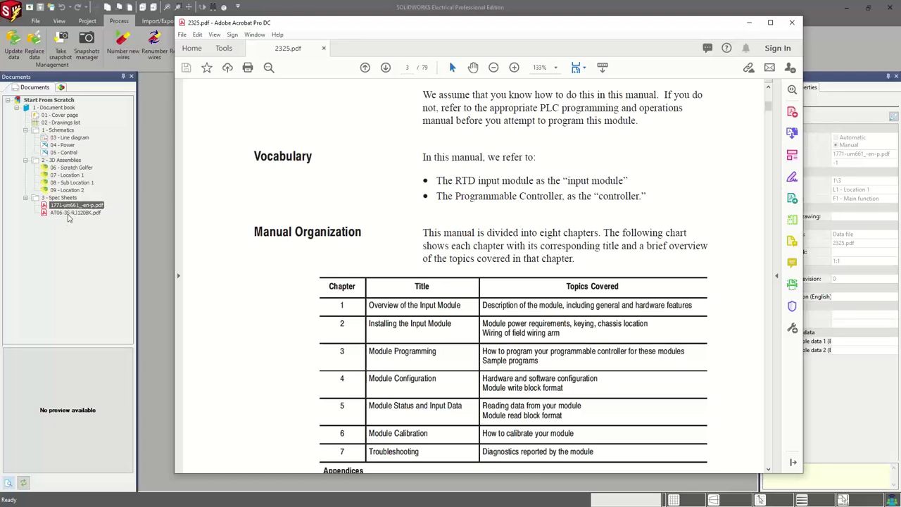
scroll(402, 316, down, 10)
scroll(400, 297, down, 10)
scroll(398, 298, down, 5)
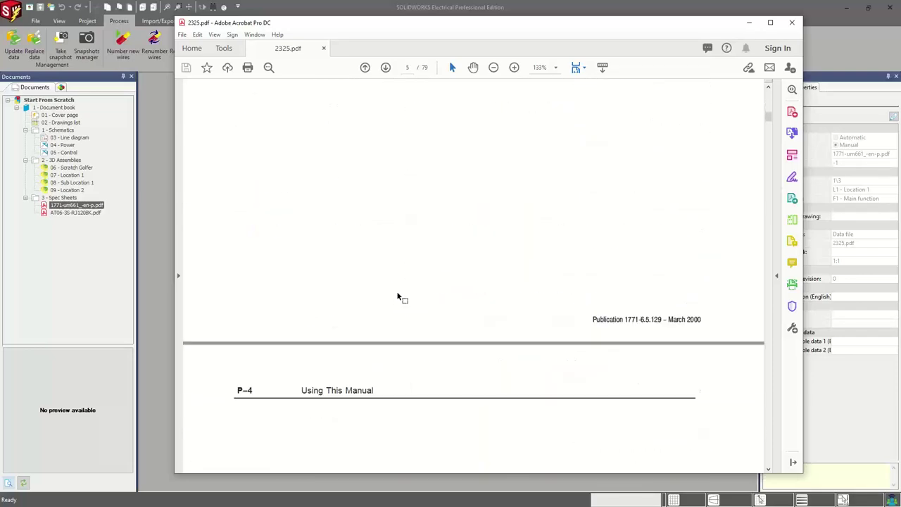
scroll(398, 297, down, 5)
scroll(397, 297, down, 5)
scroll(397, 297, down, 5)
scroll(398, 297, down, 4)
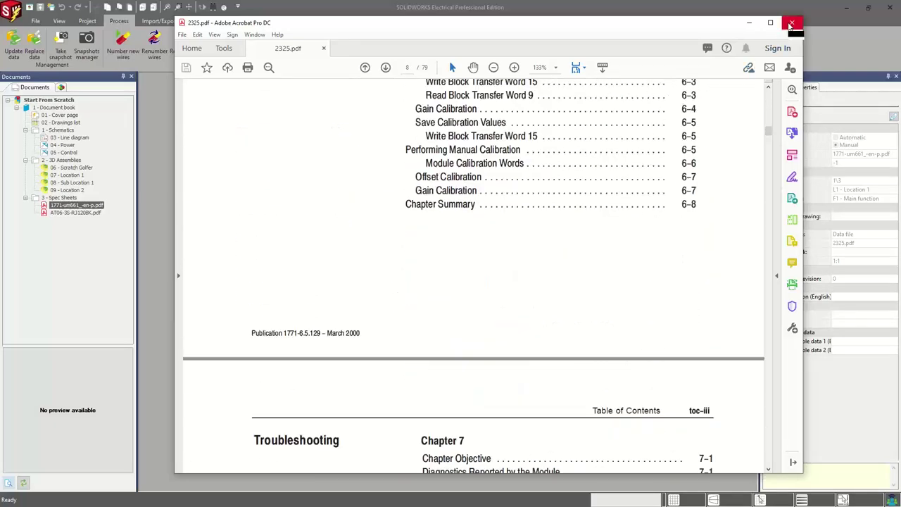
scroll(452, 172, up, 5)
scroll(451, 173, up, 5)
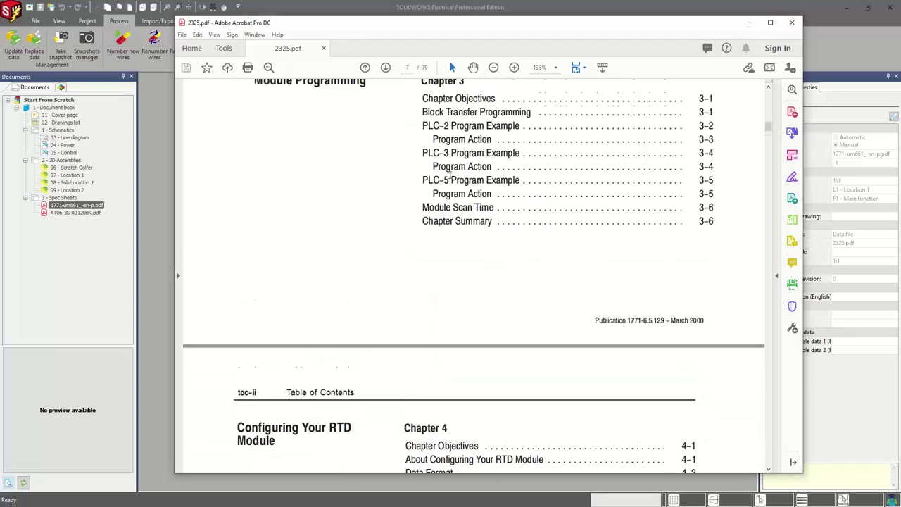
scroll(451, 175, up, 5)
scroll(450, 176, up, 5)
scroll(451, 179, up, 5)
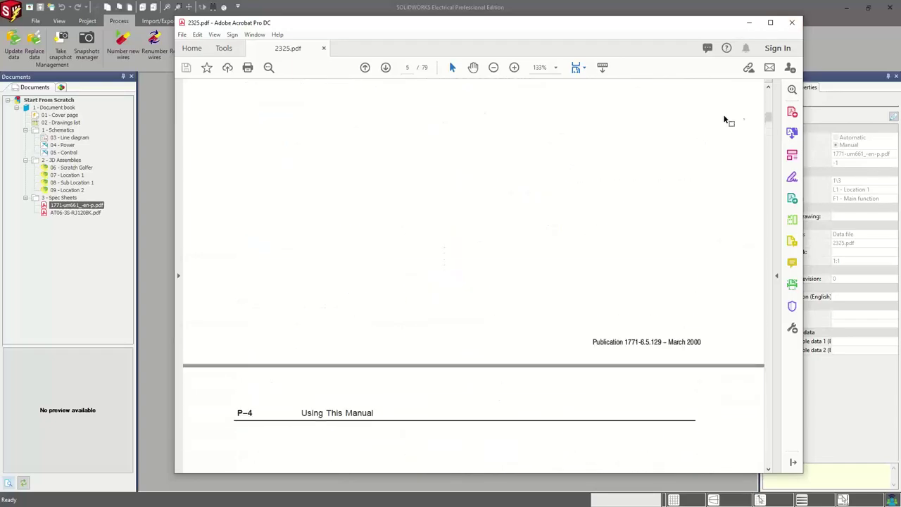
drag(768, 116, 768, 91)
scroll(383, 172, up, 2)
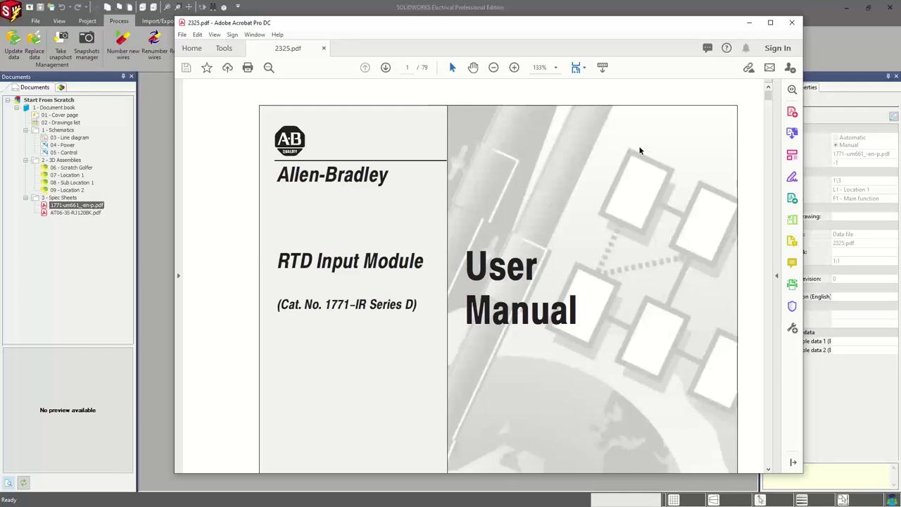
- Close the RTD manual, show the Components tree, and expand L1 - Location 1 to Sub Location 1
click(792, 23)
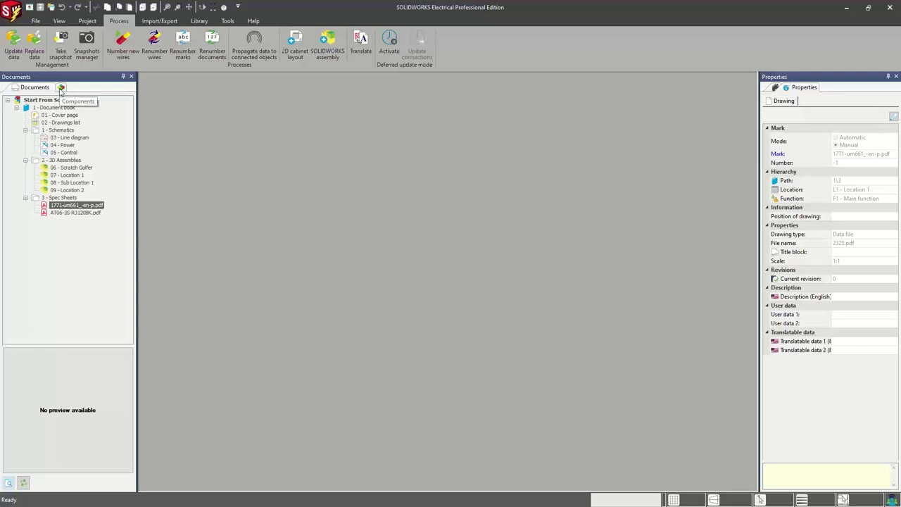
click(62, 88)
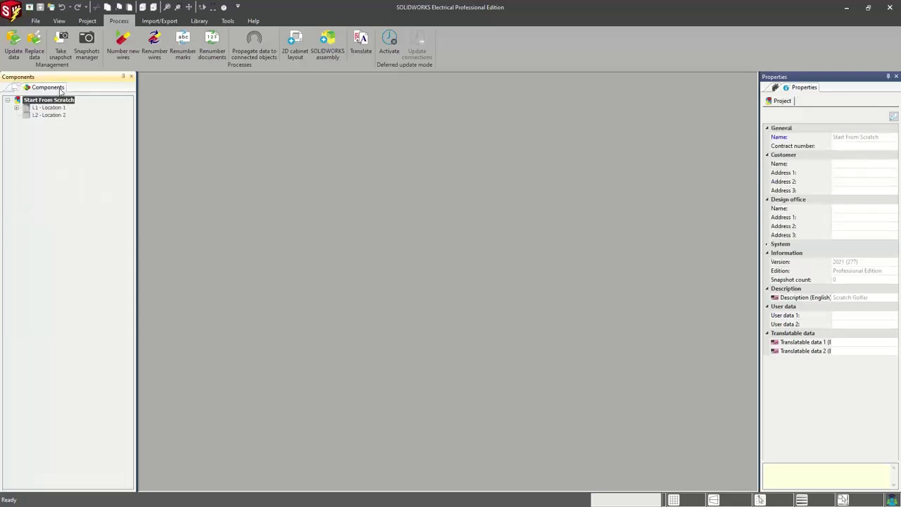
click(17, 108)
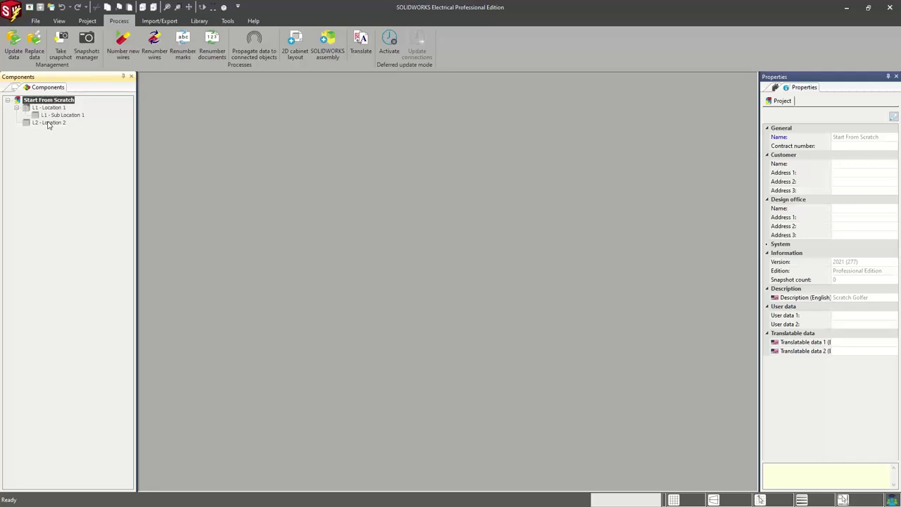
click(121, 147)
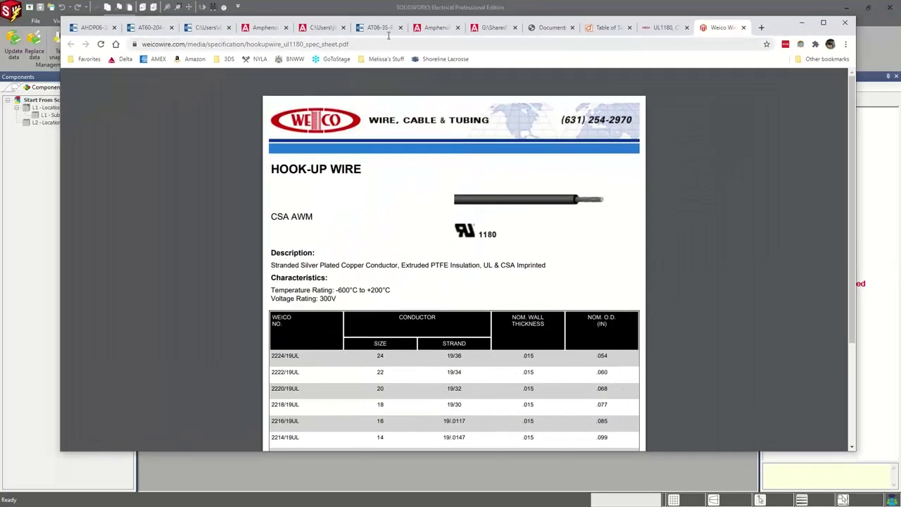
- Review the connector, contact kit, drawing, Allied listing, RTD wiring and PTFE wire reference pages in Chrome
click(93, 30)
click(149, 27)
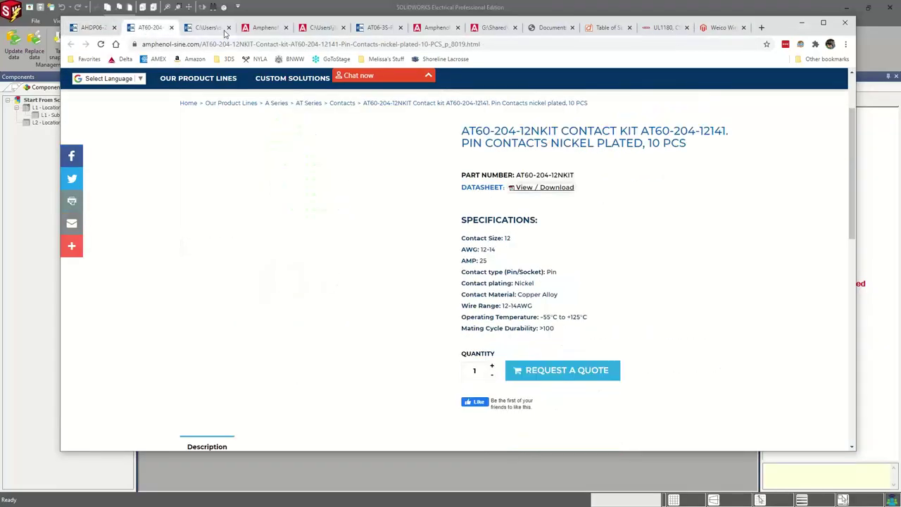
click(207, 28)
click(260, 27)
click(321, 27)
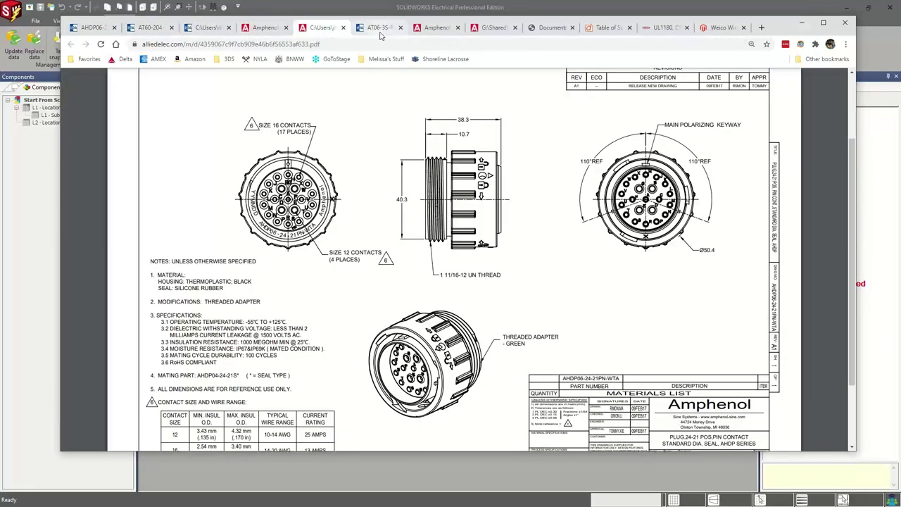
click(378, 28)
click(436, 27)
click(493, 28)
click(552, 27)
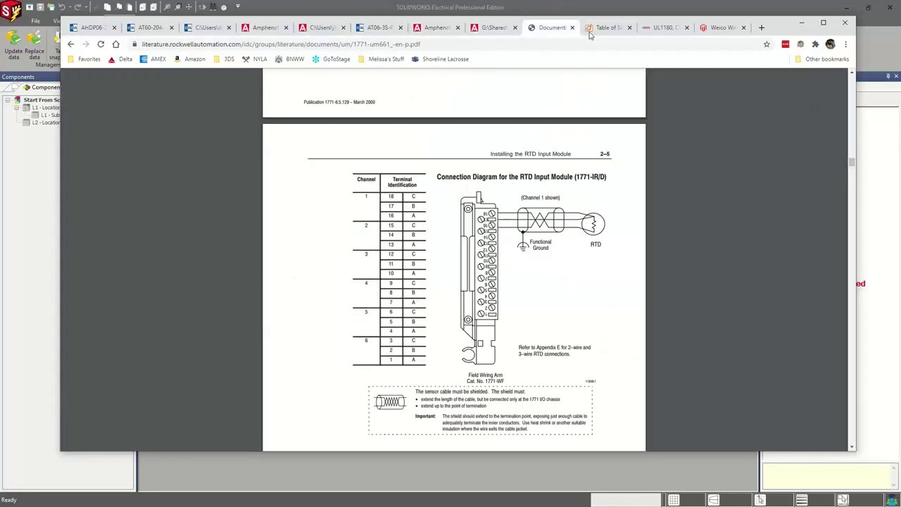
click(608, 28)
drag(789, 30, 785, 31)
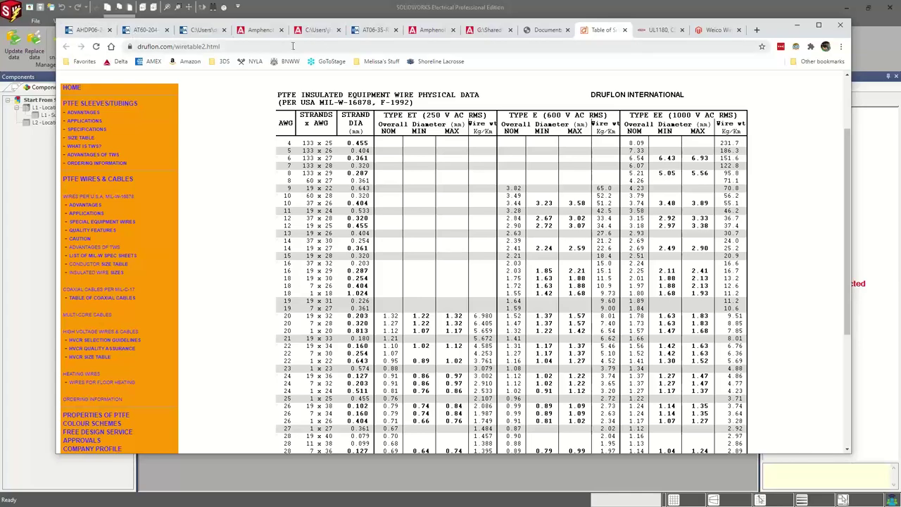
drag(778, 30, 797, 39)
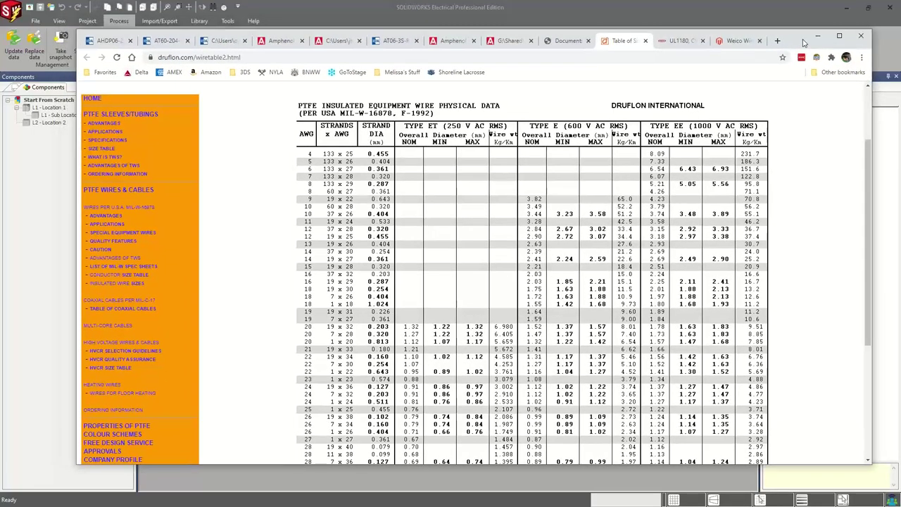
- Return to the AHDP06-24-21PN-WTA plug pages, end on its dimensional drawing, and move Chrome aside
click(102, 38)
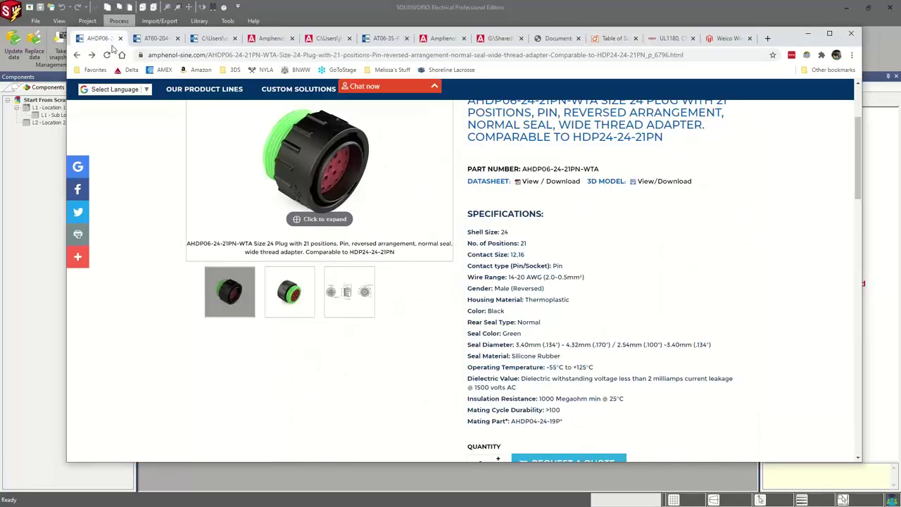
scroll(268, 209, up, 3)
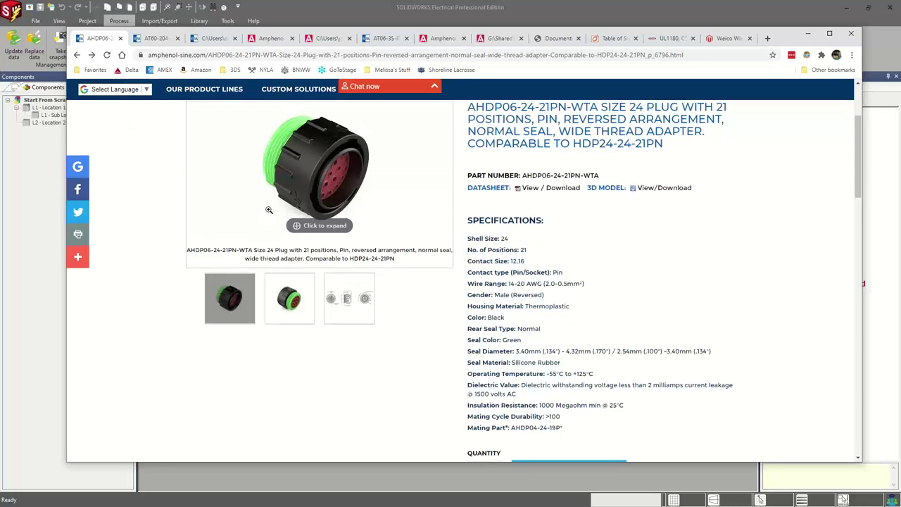
scroll(268, 209, down, 3)
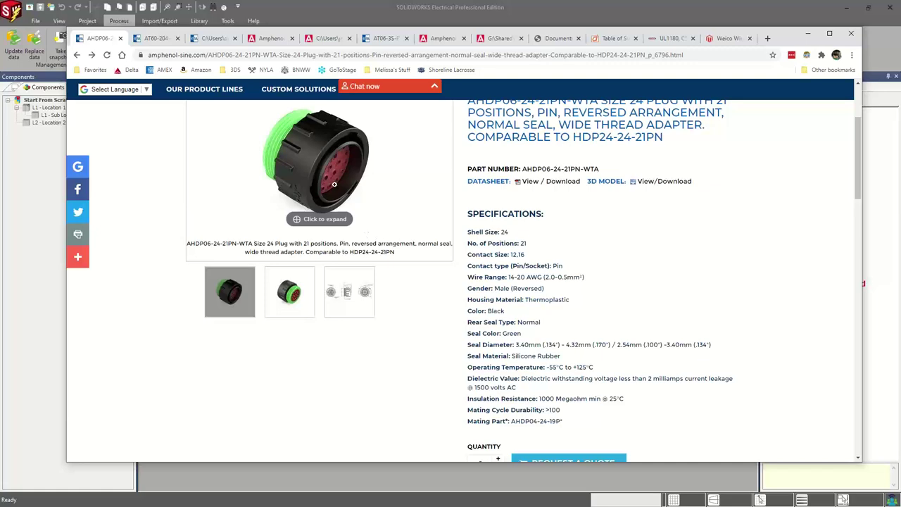
click(271, 38)
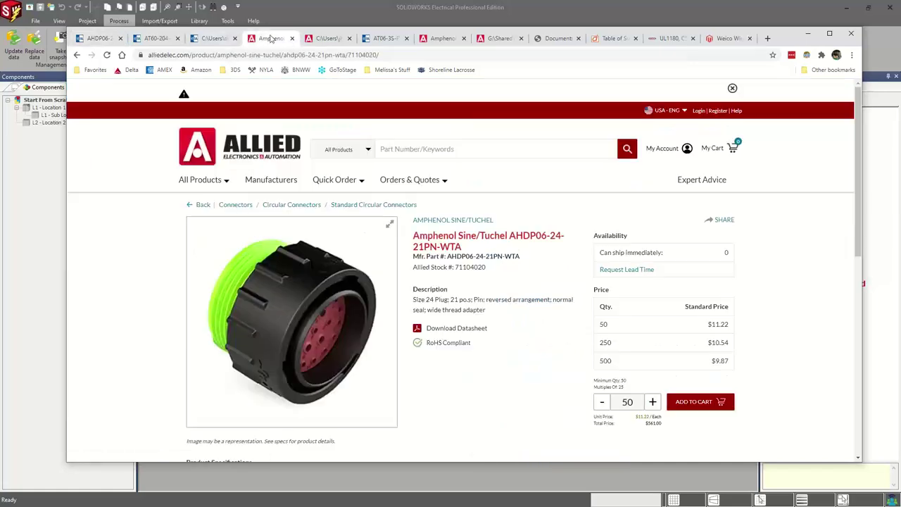
click(323, 38)
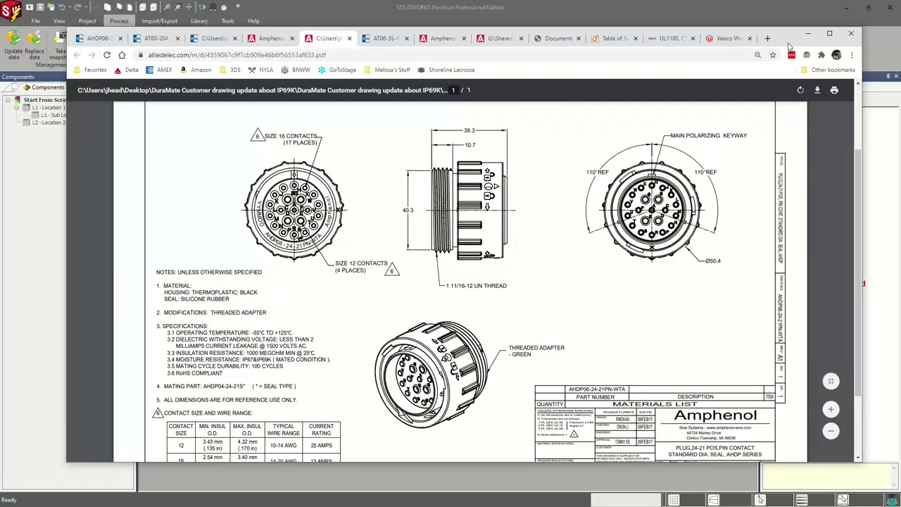
drag(789, 39, 900, 31)
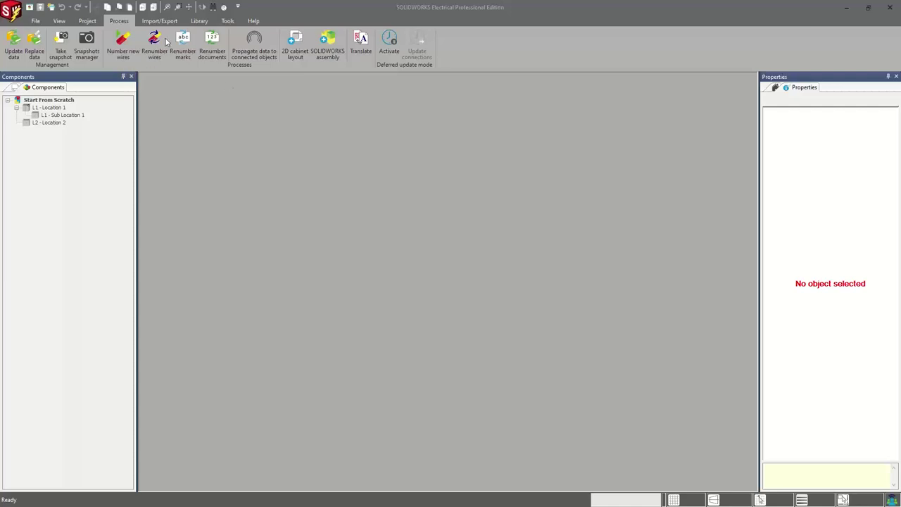
- Open the Manufacturer parts manager from the Library tab, then close it again
click(196, 22)
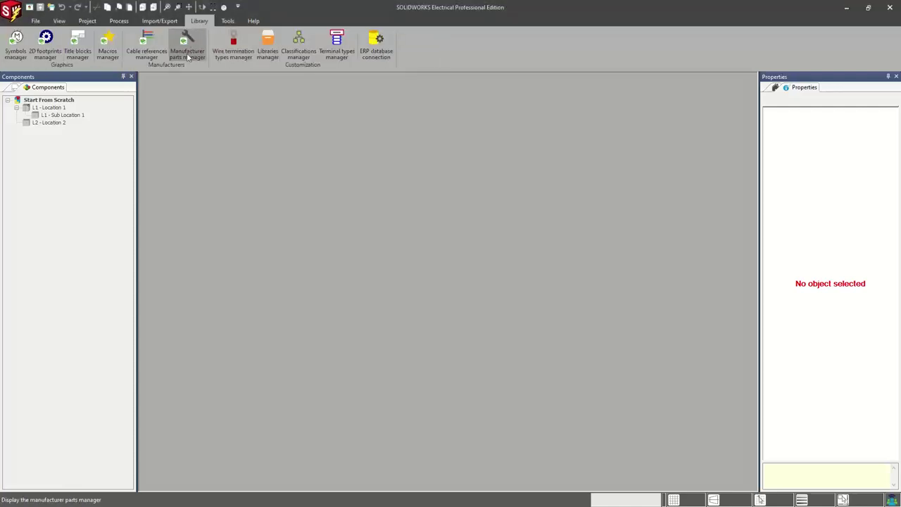
click(184, 44)
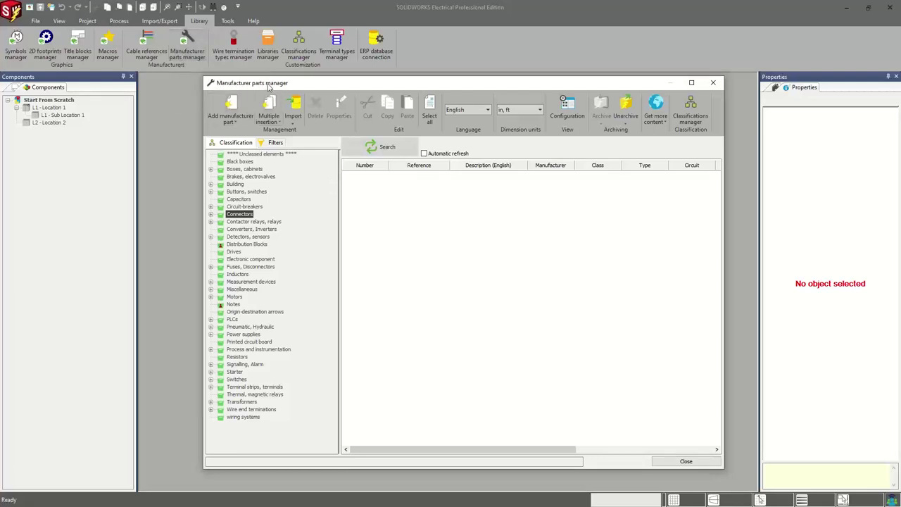
drag(268, 87, 255, 89)
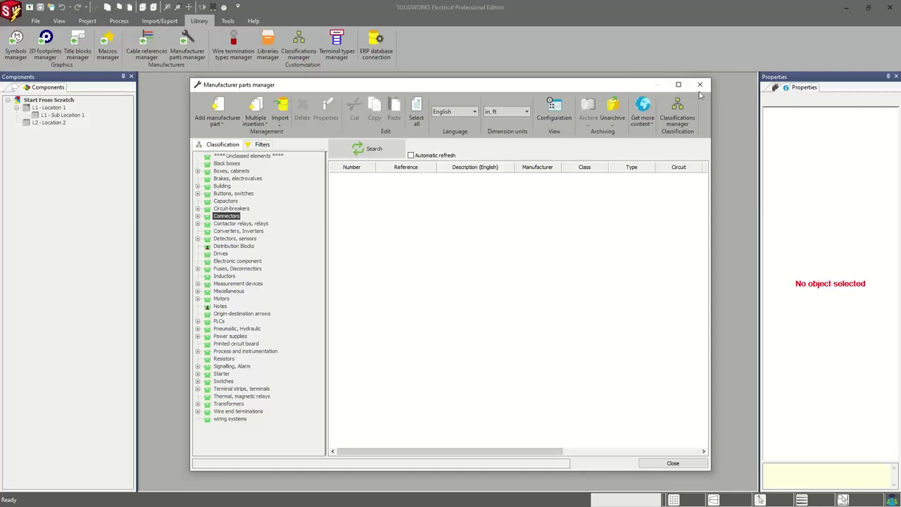
click(700, 86)
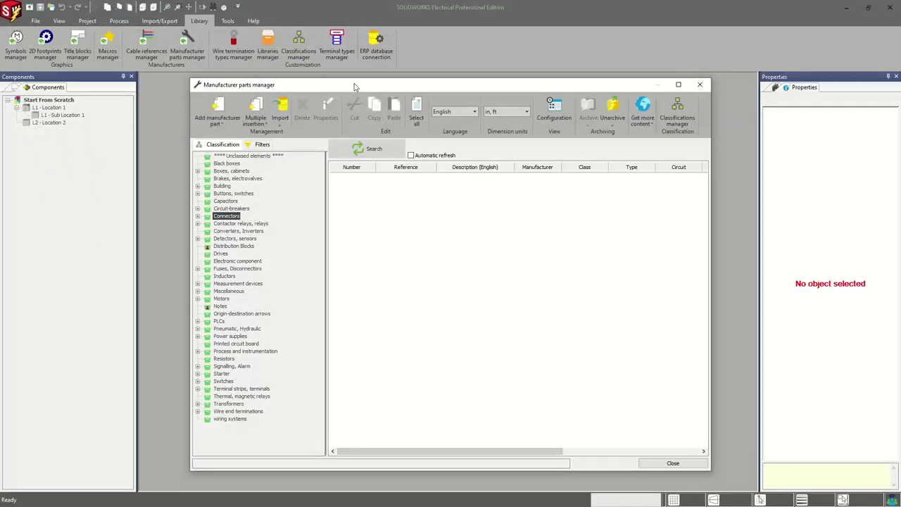
- Reposition the reopened Manufacturer parts manager slightly to the right
mouse_move(357, 87)
mouse_down()
mouse_move(374, 85)
mouse_move(360, 88)
mouse_up()
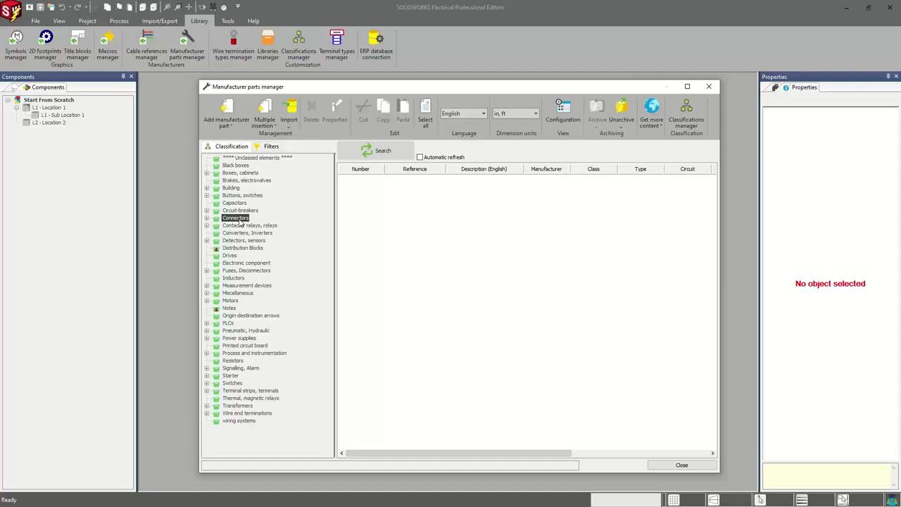
- Add a new Connectors manufacturer part and show its Properties in an enlarged window
click(226, 113)
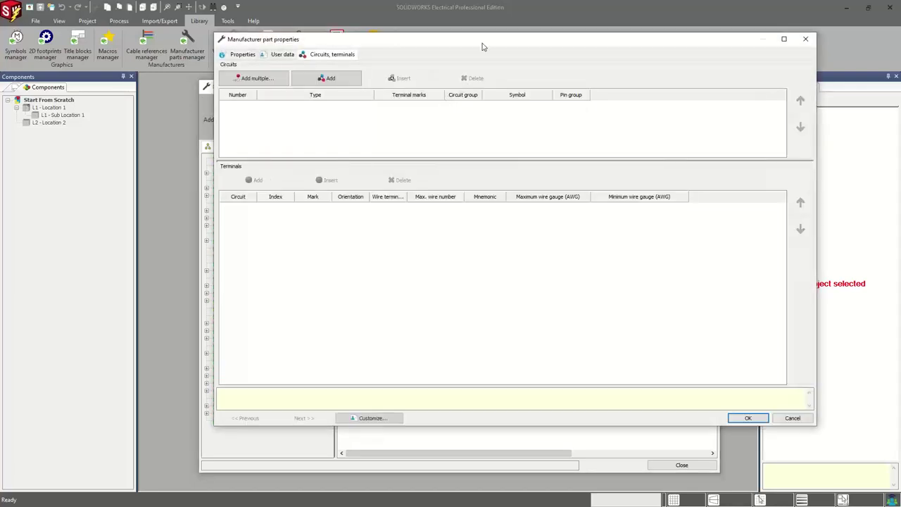
drag(483, 44, 427, 81)
click(189, 87)
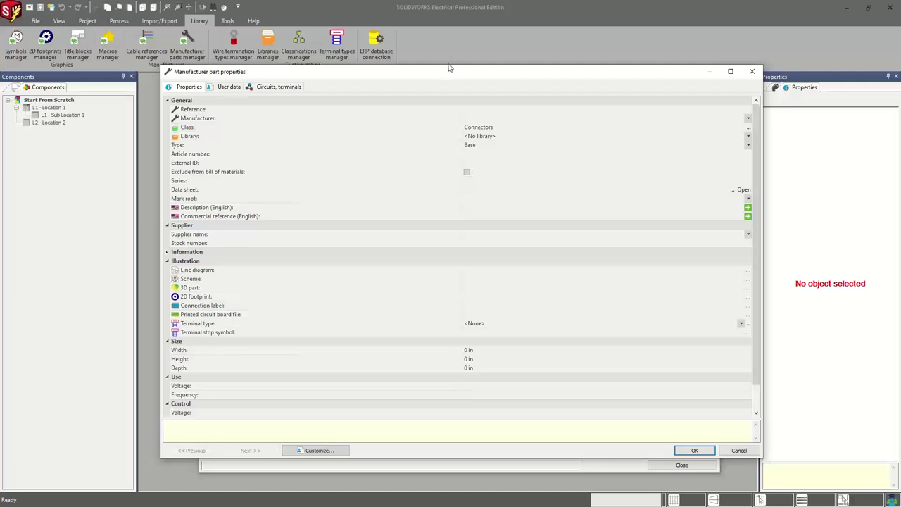
drag(447, 68, 456, 29)
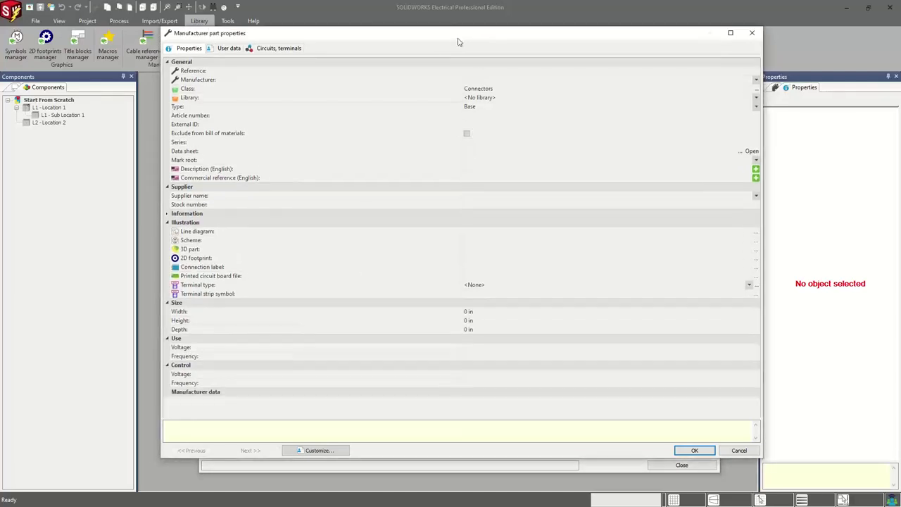
click(483, 70)
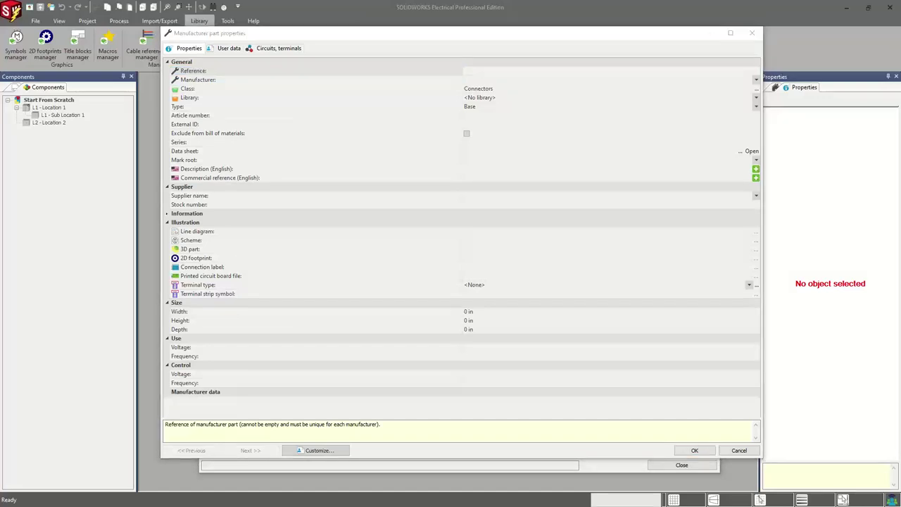
- Enter reference AHDP06-24-21PN-WTA, manufacturer Amphenol, and assign the part to the USER library
click(494, 71)
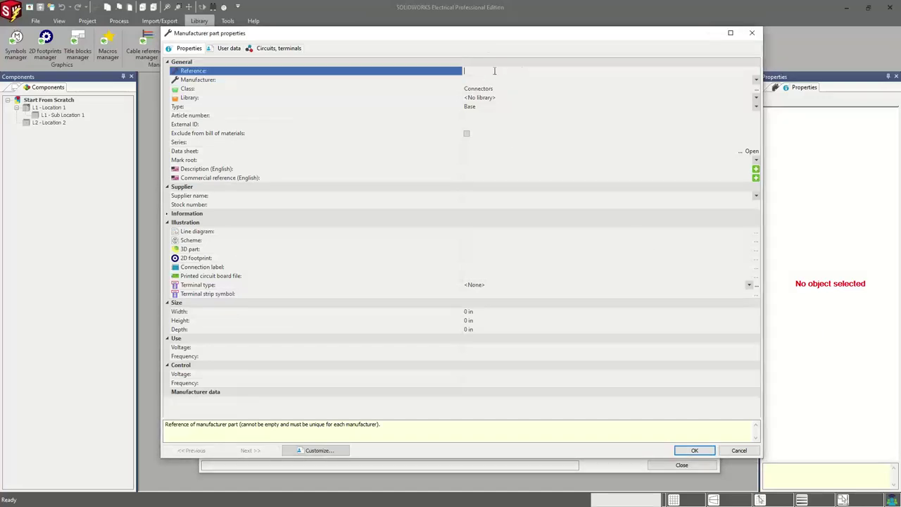
text(AHDP06-24-21PN-WTA)
click(487, 80)
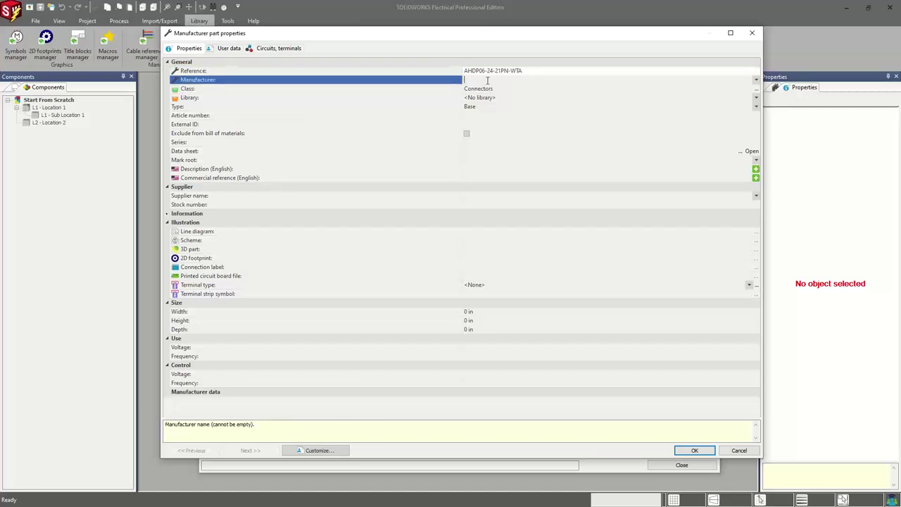
text(Amphen)
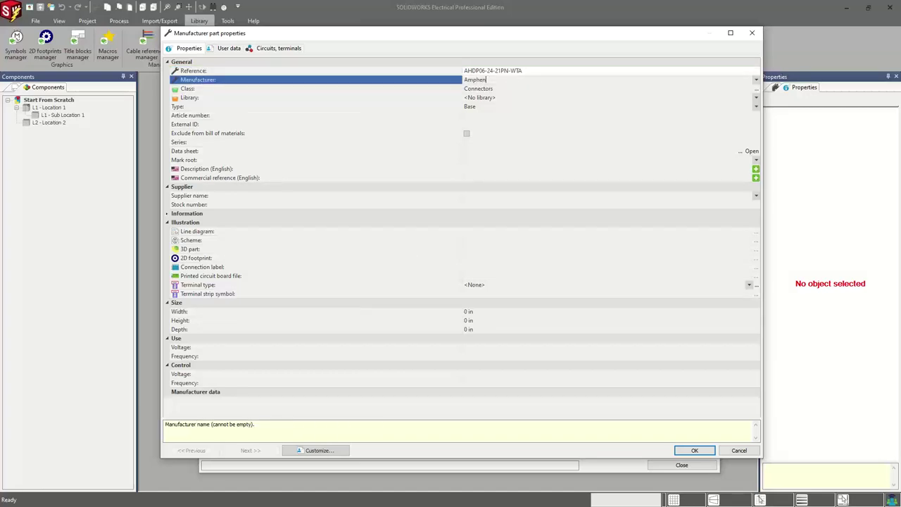
text(ol)
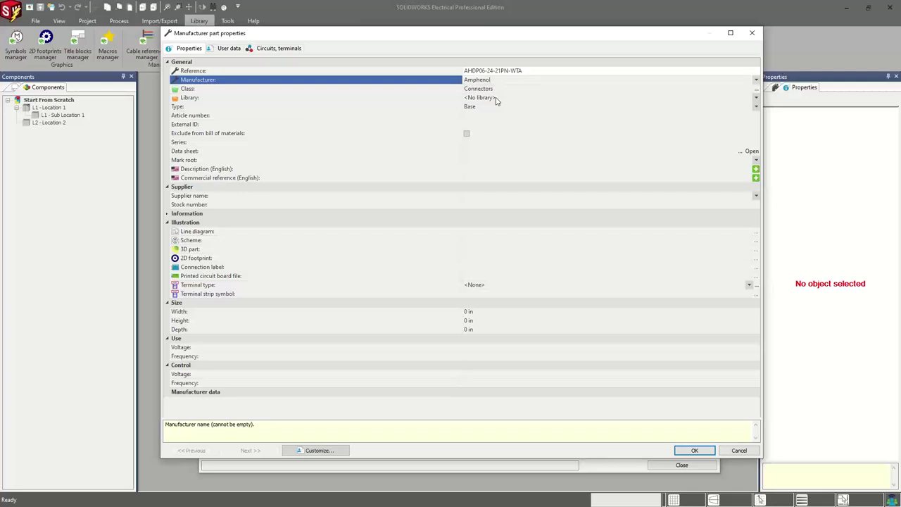
click(496, 100)
scroll(454, 169, down, 5)
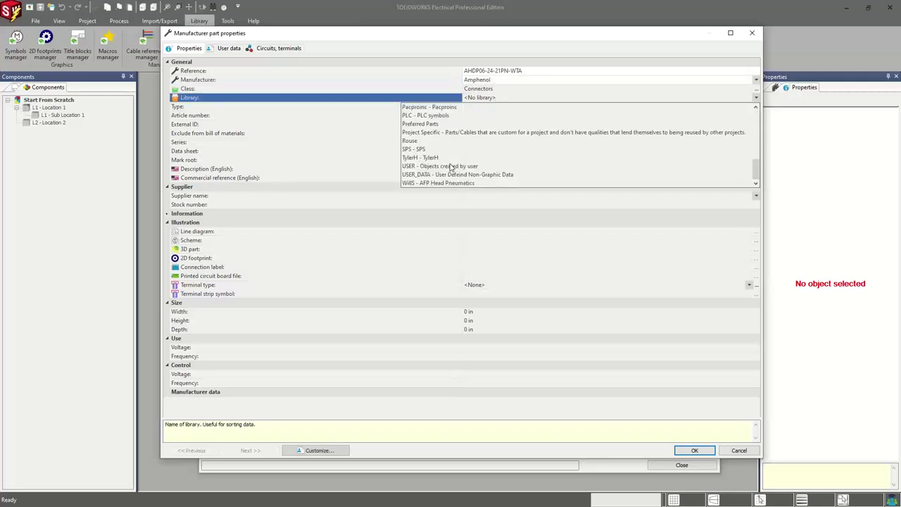
click(423, 176)
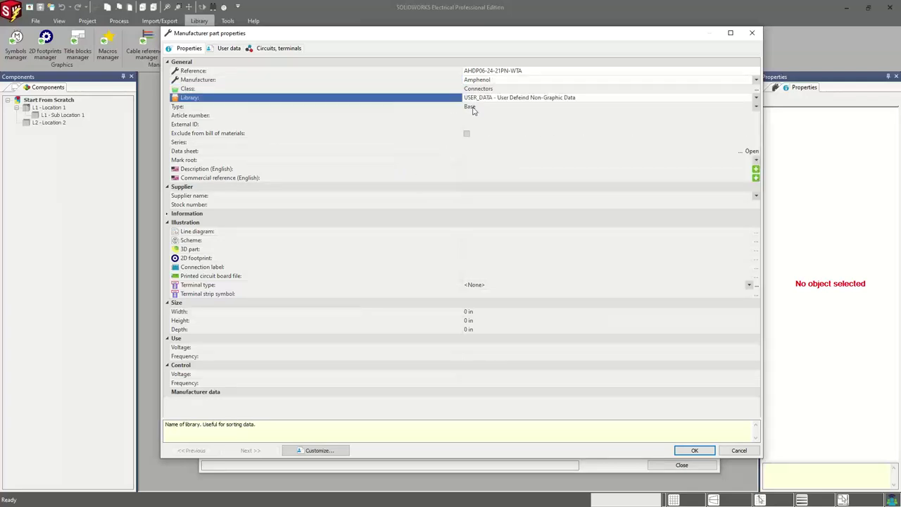
click(485, 103)
click(437, 168)
- Review the Amphenol AHDP06-24-21PN-WTA plug product page and its related items in Chrome, then minimize the browser
key(Return)
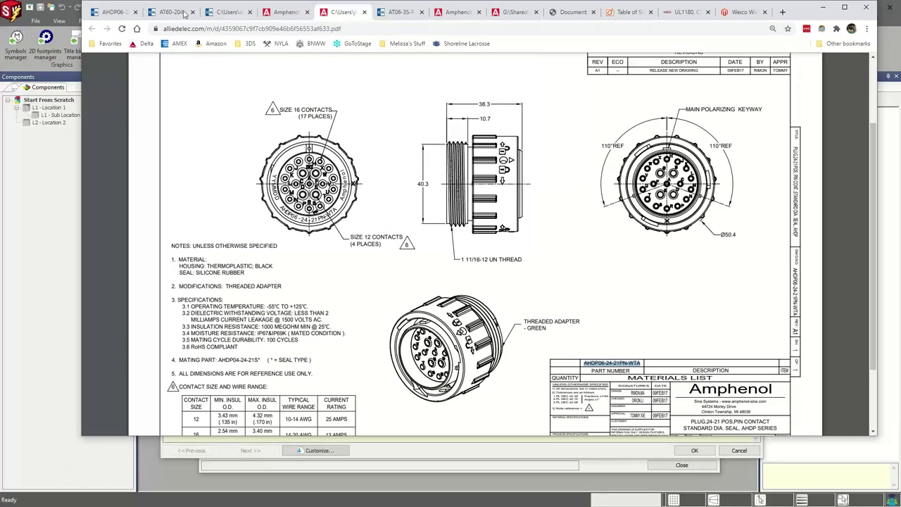
click(111, 13)
scroll(306, 289, down, 10)
scroll(306, 289, up, 4)
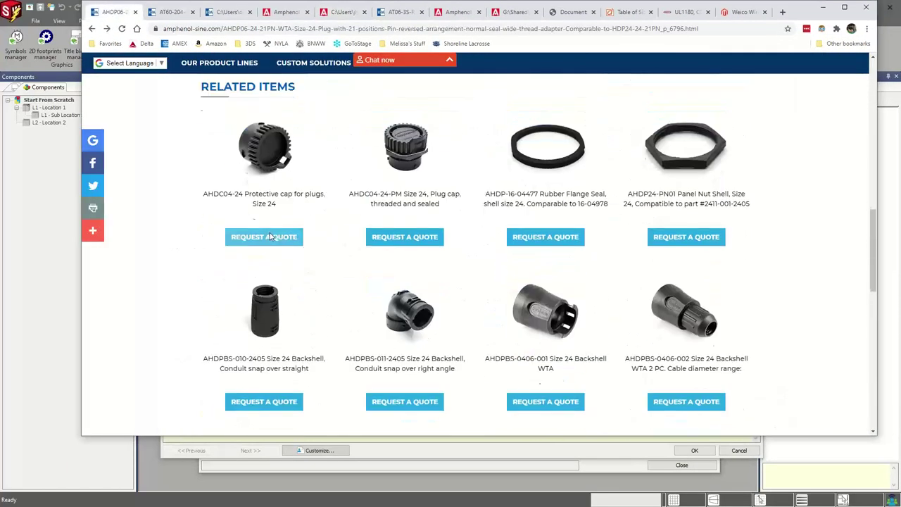
scroll(264, 235, down, 2)
scroll(240, 232, up, 1)
scroll(215, 226, down, 3)
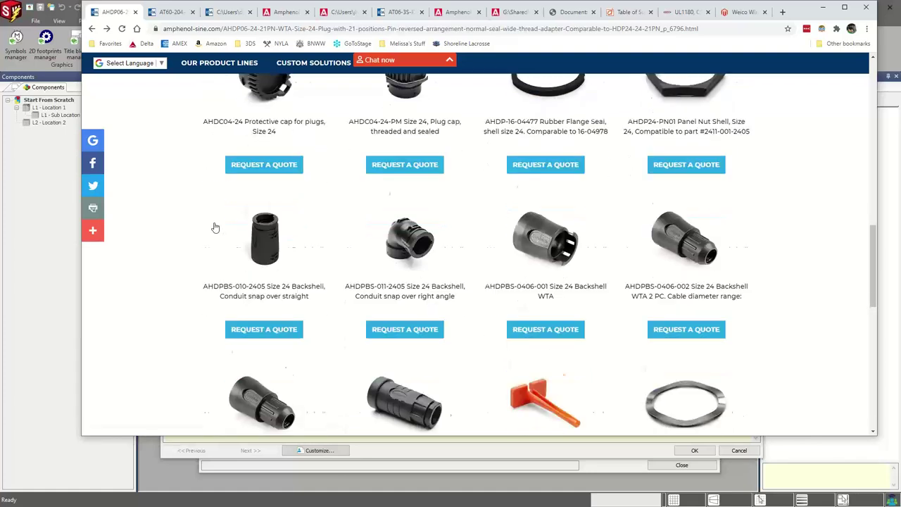
scroll(215, 250, down, 2)
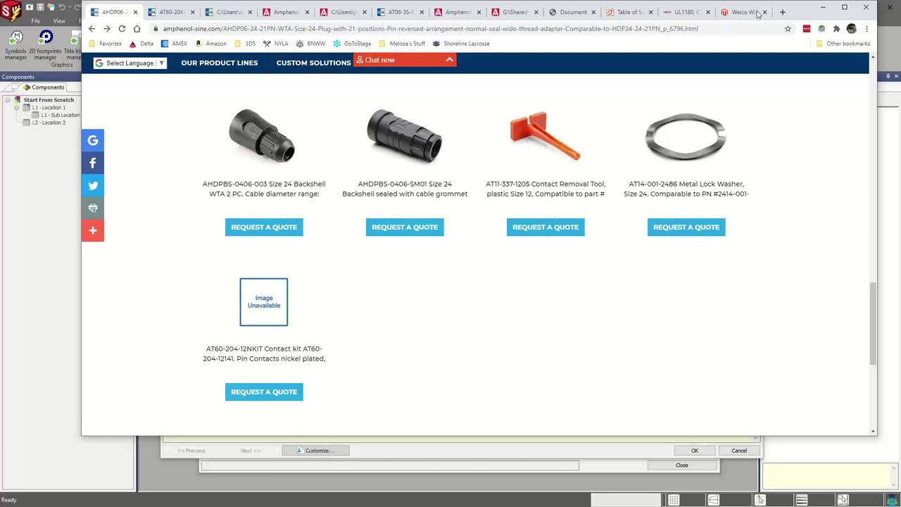
click(822, 8)
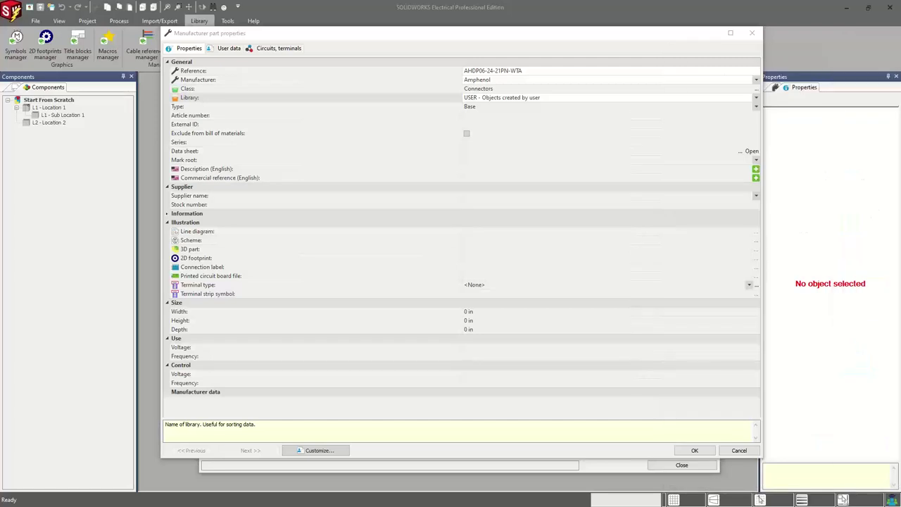
- Paste 'PLUG,24-21 POS,PIN CONTACT' into the plug part's Description (English) field
click(471, 118)
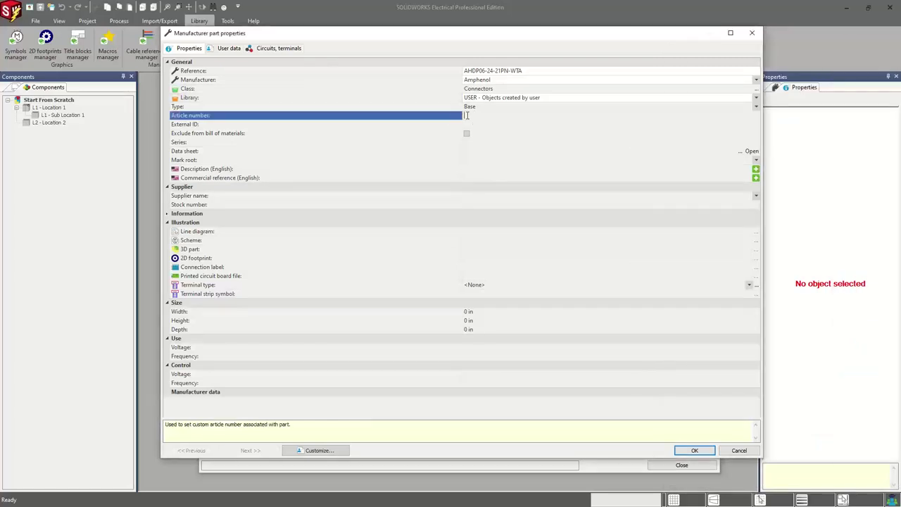
click(465, 117)
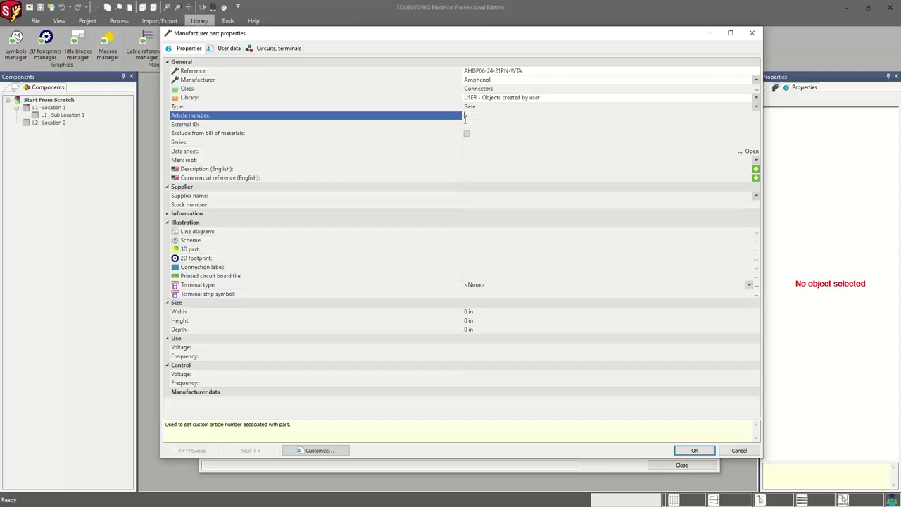
click(466, 169)
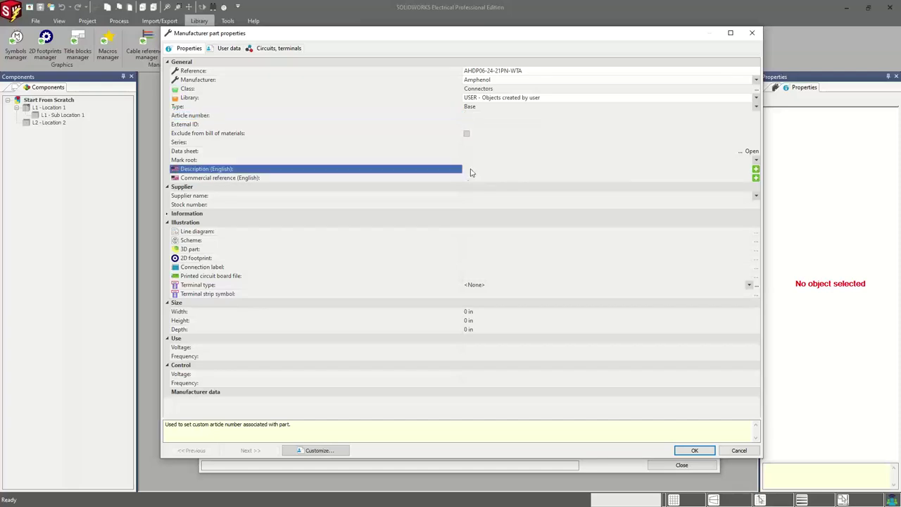
key(alt+Tab)
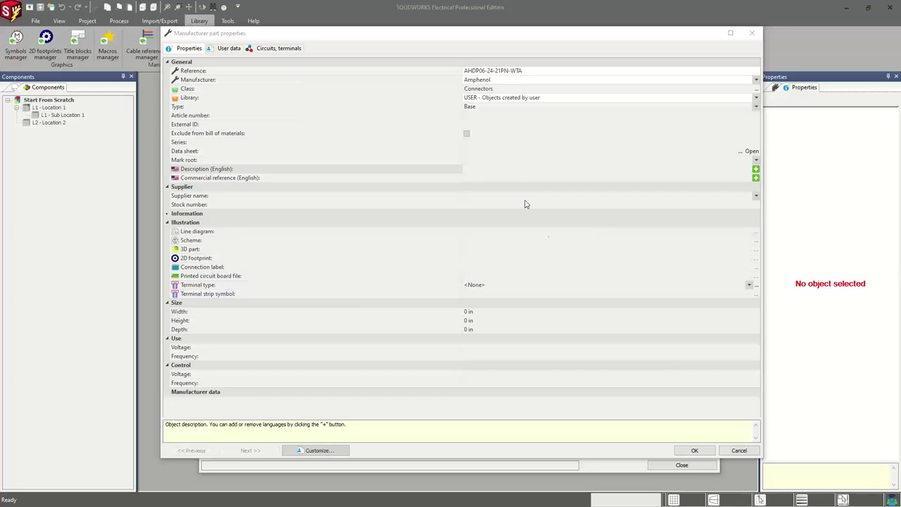
click(524, 172)
text(PLUG,24-21 POS,PIN CONTACT)
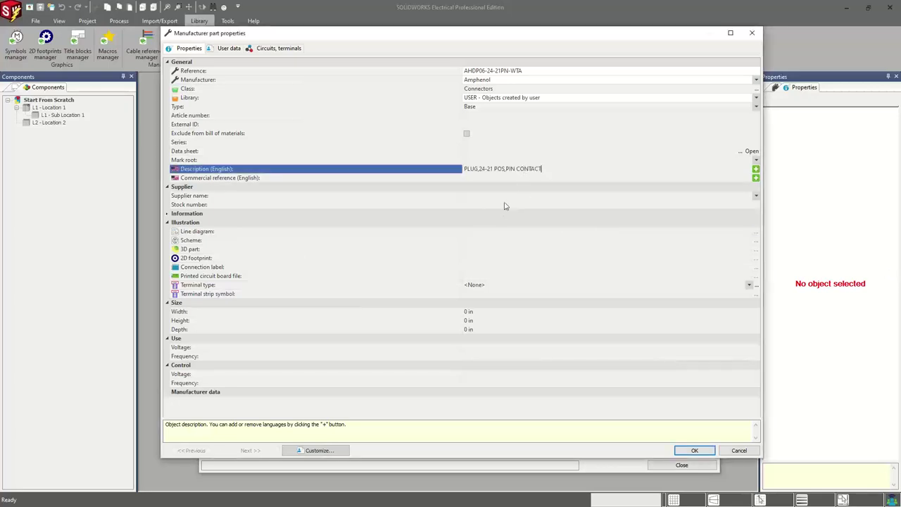
click(471, 231)
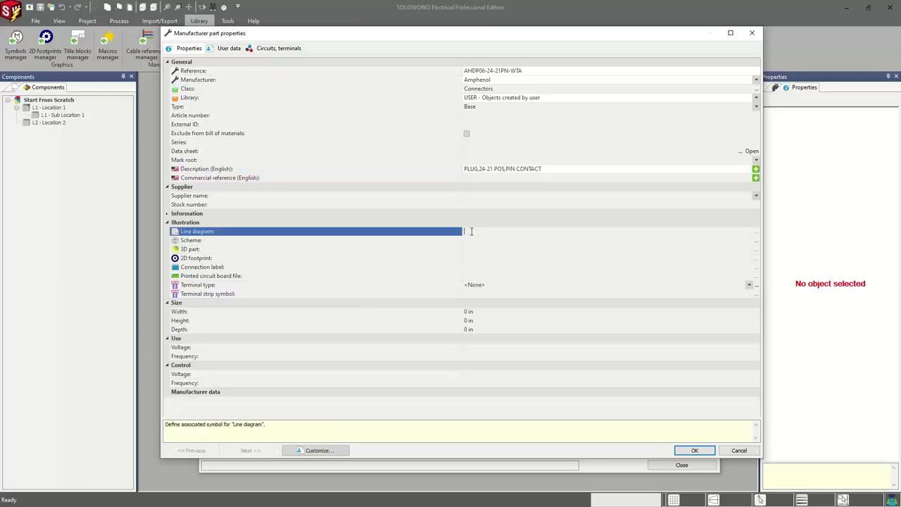
- Browse the Connectors symbols for the scheme symbol, then close the Symbol selector without choosing one
click(468, 241)
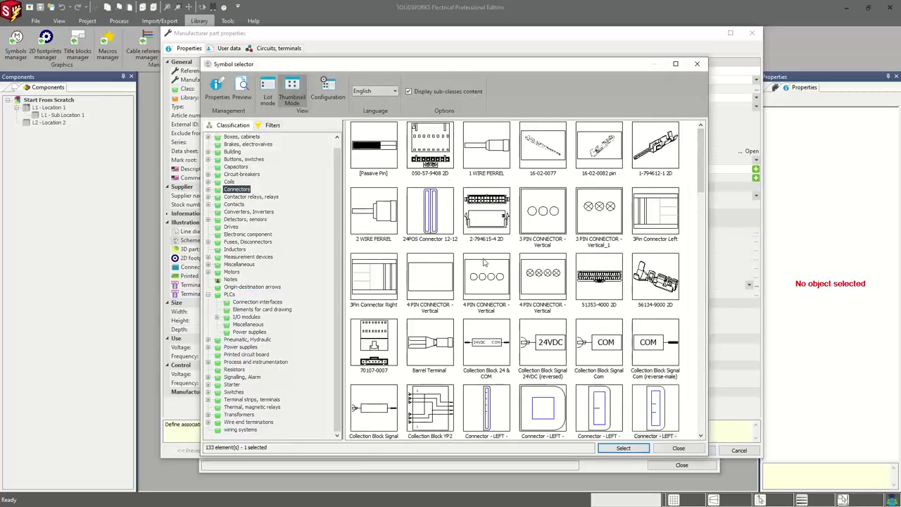
scroll(484, 262, down, 10)
scroll(483, 263, down, 5)
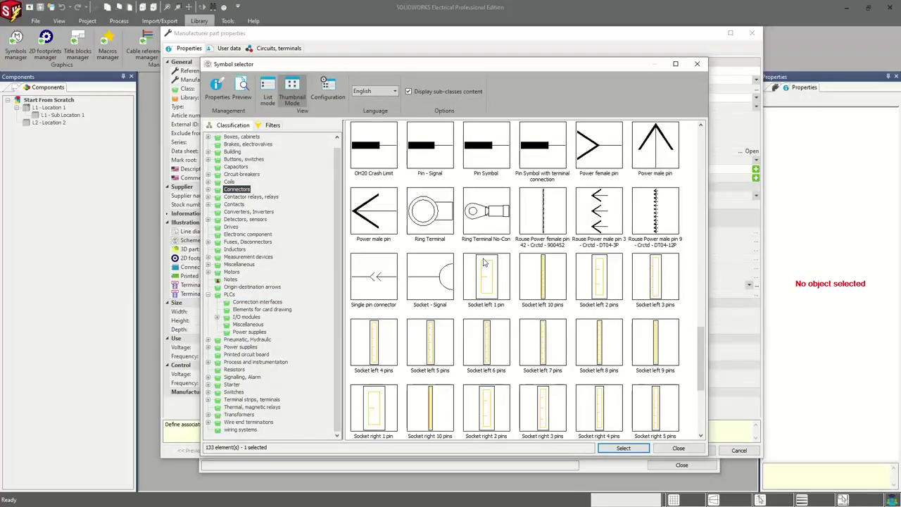
scroll(483, 263, down, 2)
scroll(484, 262, up, 5)
scroll(484, 263, up, 5)
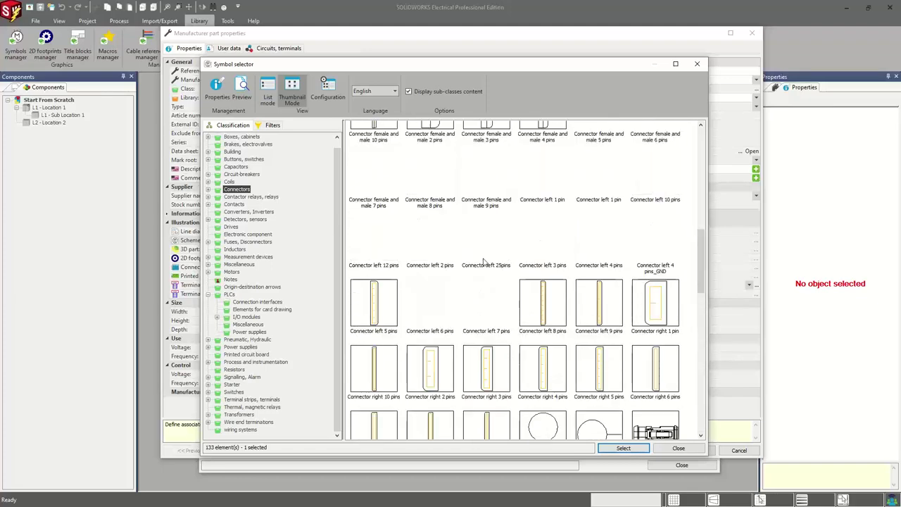
scroll(484, 263, up, 5)
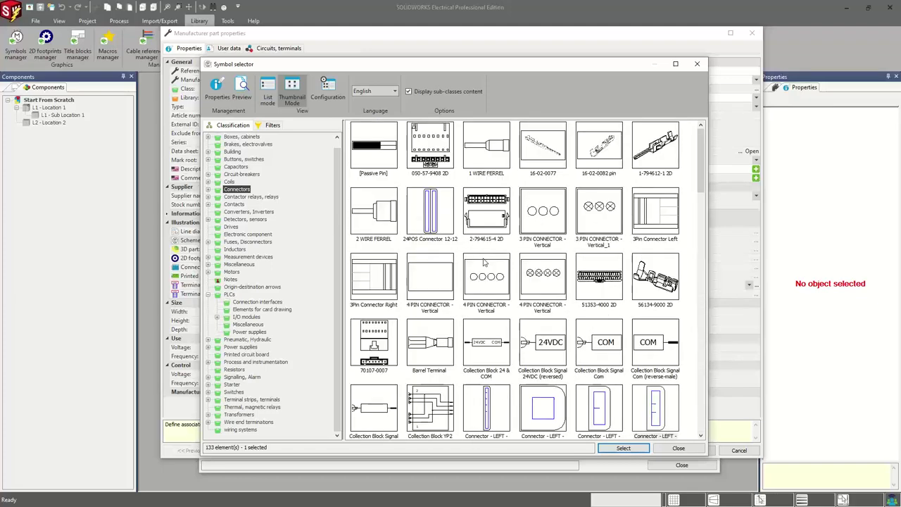
click(697, 64)
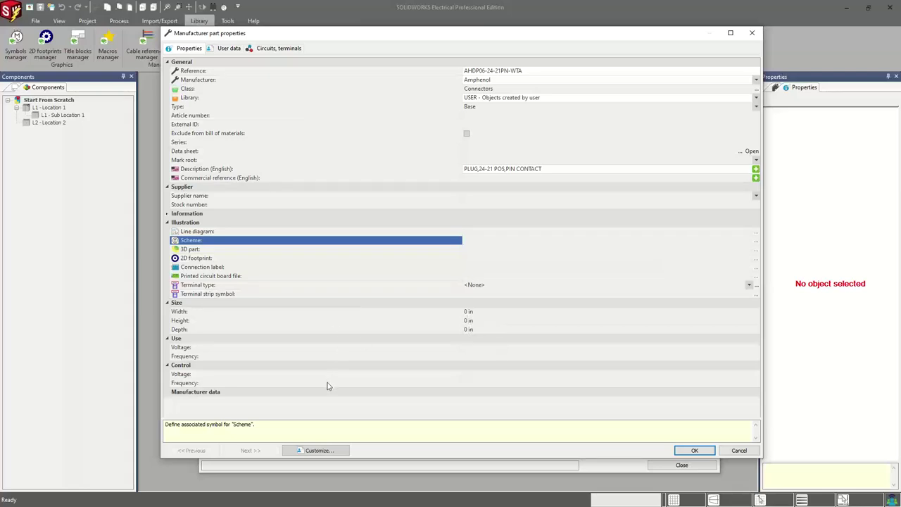
- Show the part's User data tab and leave the English description unchanged
click(229, 49)
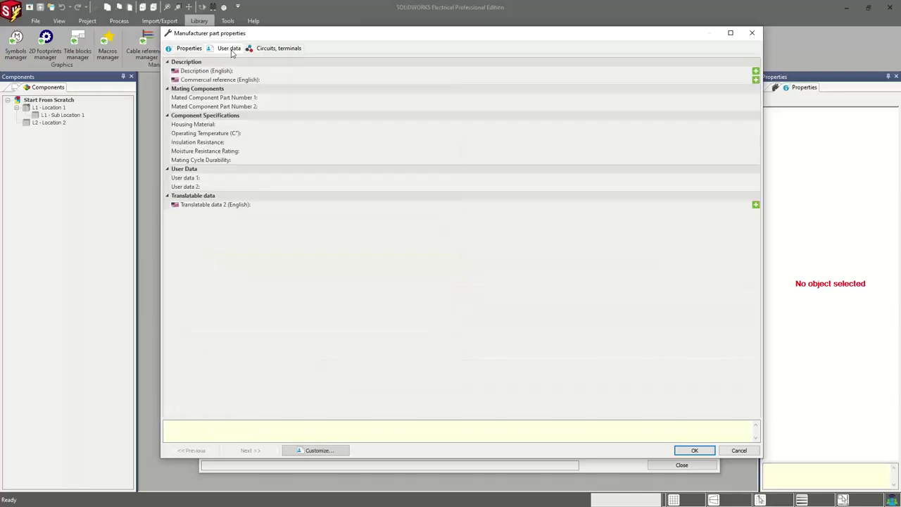
click(469, 70)
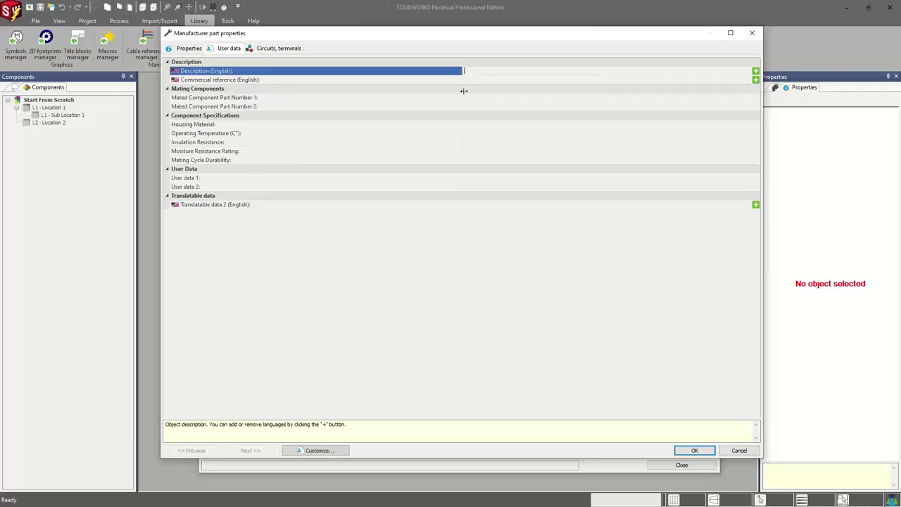
click(402, 91)
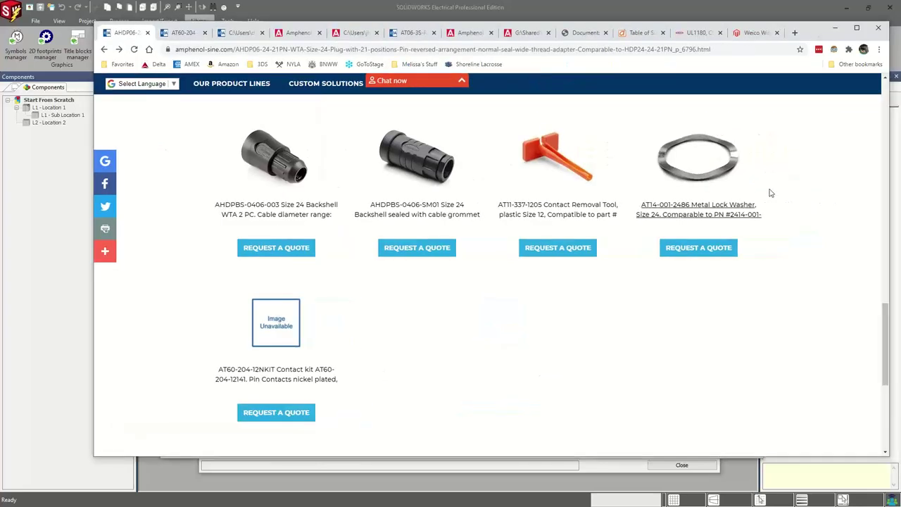
- Scroll up to the AHDP06-24-21PN-WTA specifications, then move Chrome aside and hide it
scroll(583, 255, up, 4)
scroll(548, 259, up, 3)
scroll(549, 260, up, 5)
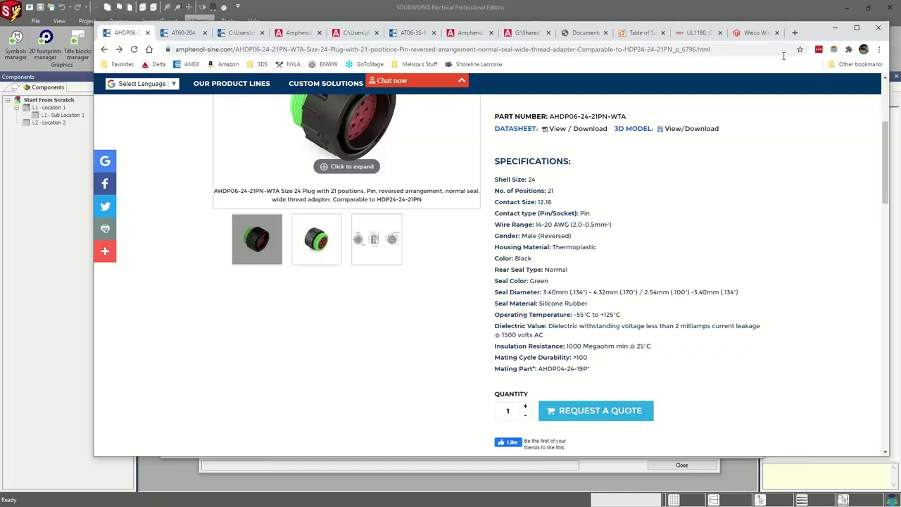
drag(818, 35, 897, 53)
key(alt+Tab)
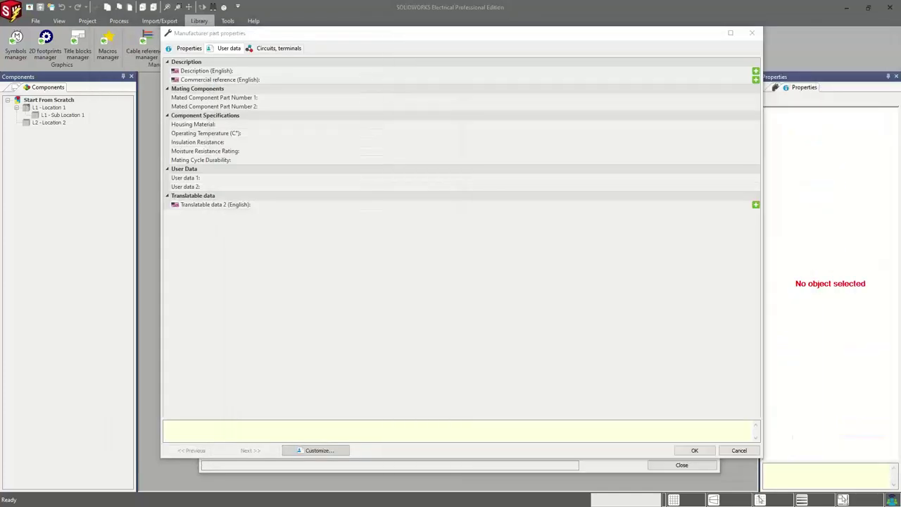
- Open and close User data customization unchanged, then show the empty Circuits, terminals tables
click(315, 451)
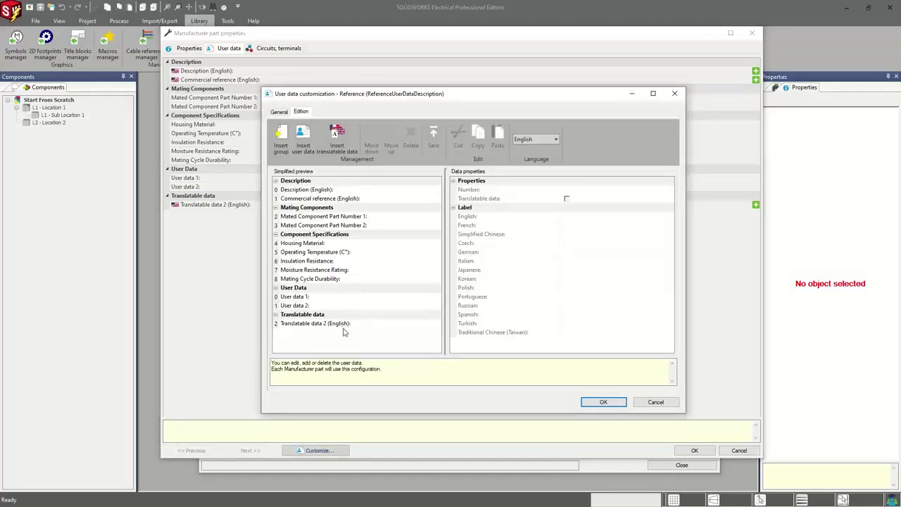
click(675, 93)
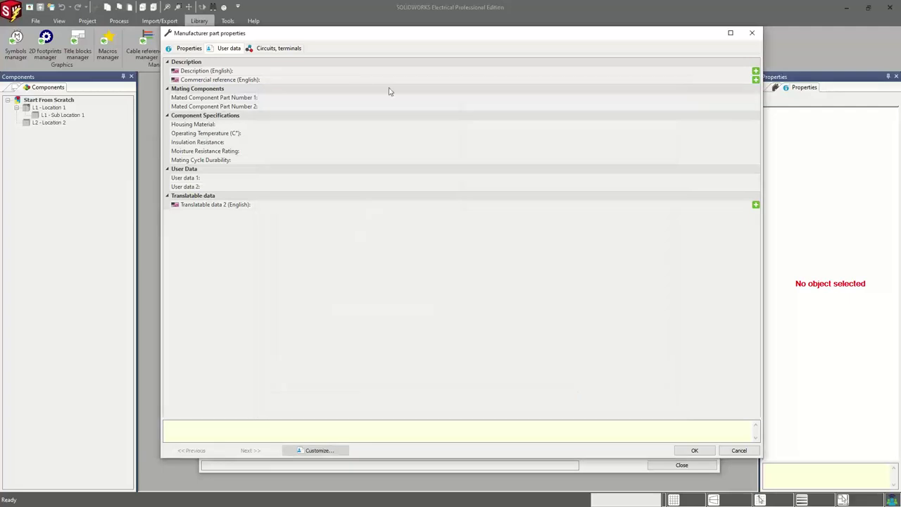
click(282, 53)
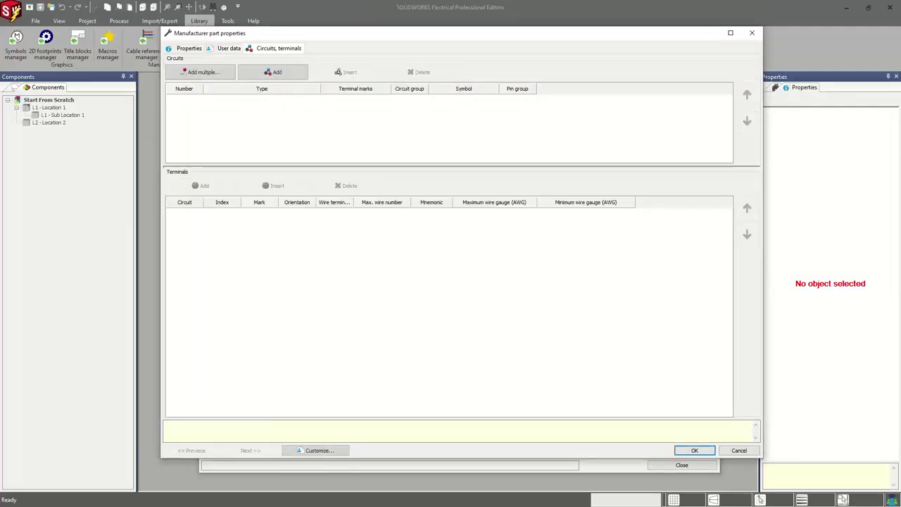
- Check the contact layout on the AHDP06 drawing PDF in Chrome, then minimize the browser
key(super+shift+Left)
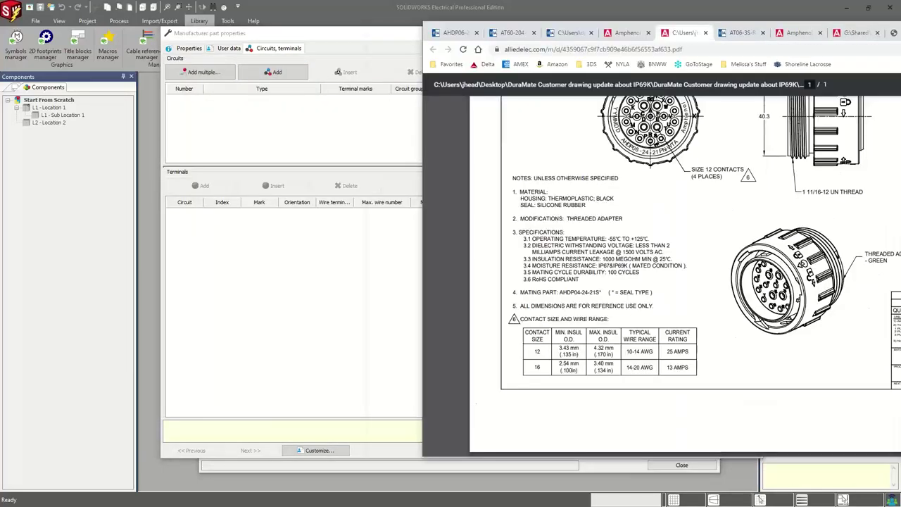
scroll(493, 282, up, 1)
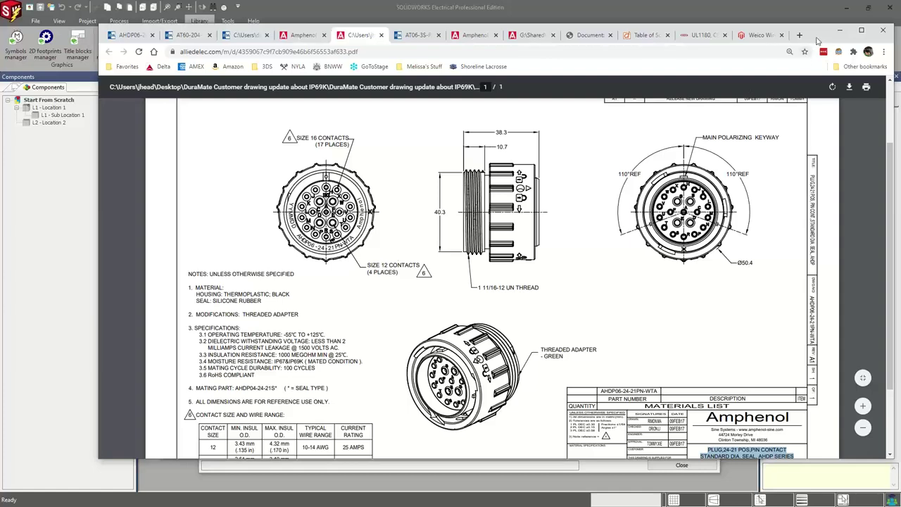
click(839, 30)
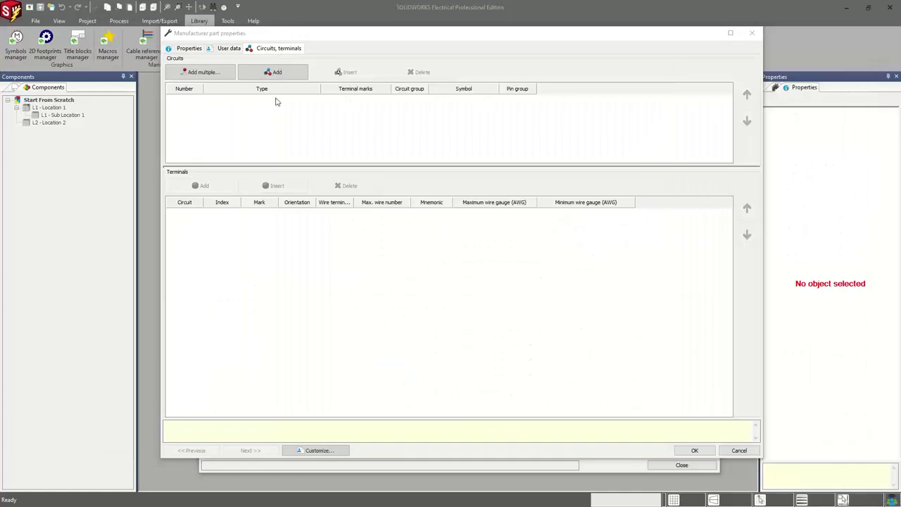
- Add two circuits to the plug and set both to Power male pin
click(266, 73)
click(265, 73)
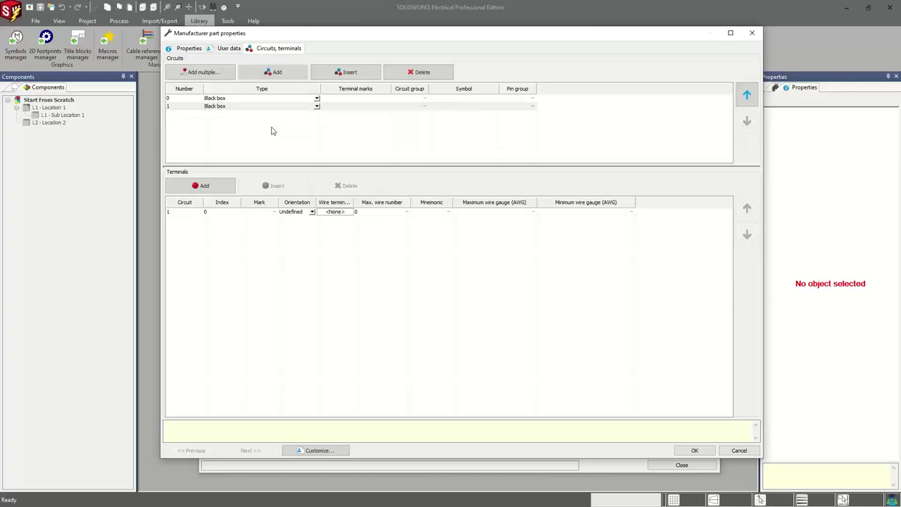
click(267, 106)
shift+click(262, 98)
right_click(261, 102)
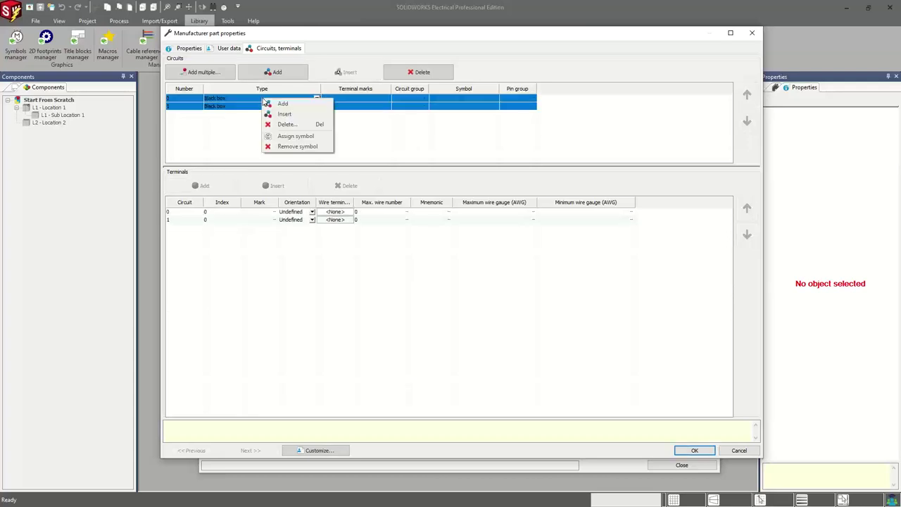
click(261, 101)
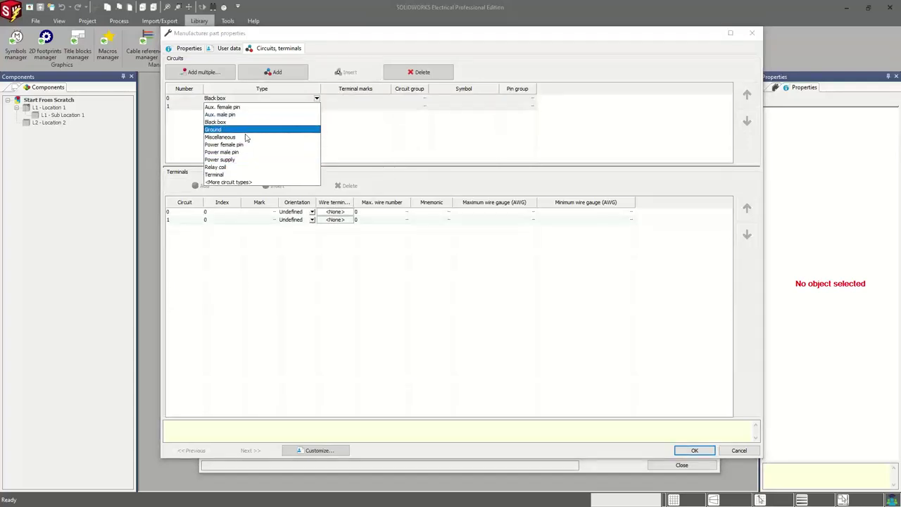
click(247, 152)
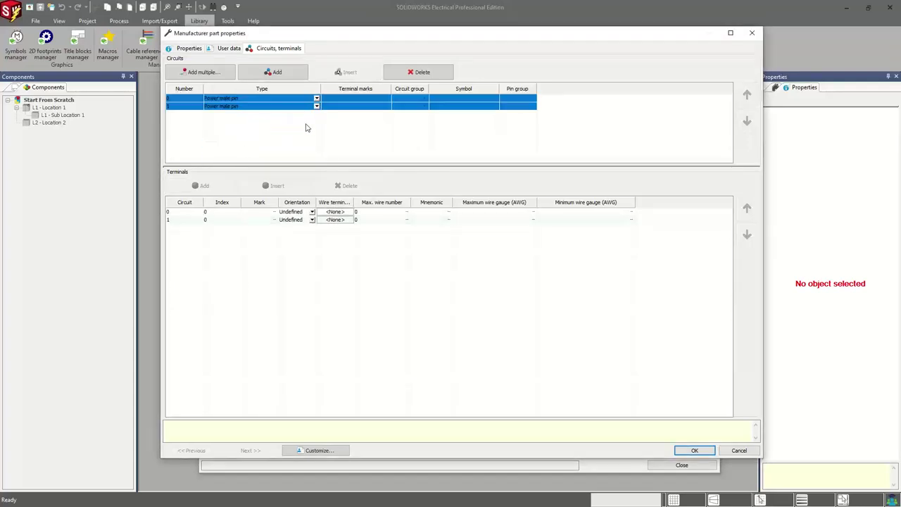
click(306, 127)
- Browse the full circuit type list, keeping circuit 0 as Power male pin
click(316, 98)
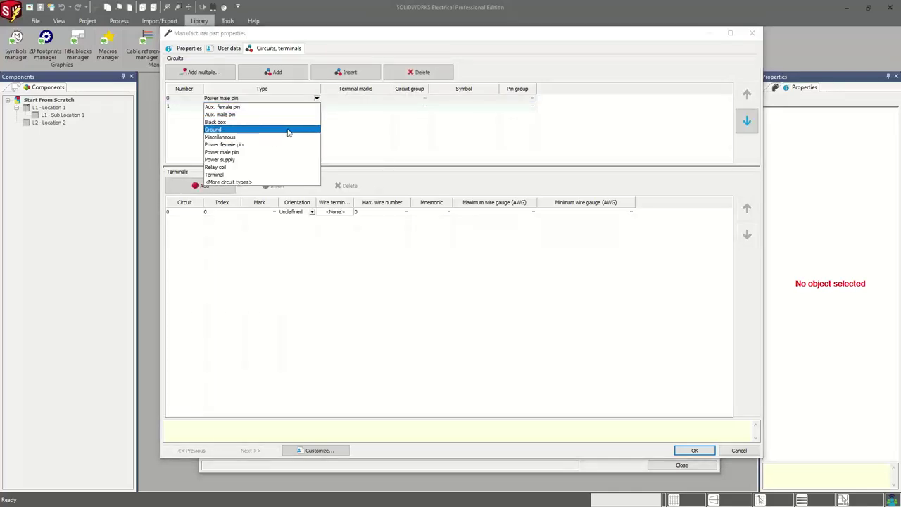
click(249, 182)
click(316, 100)
scroll(295, 134, down, 3)
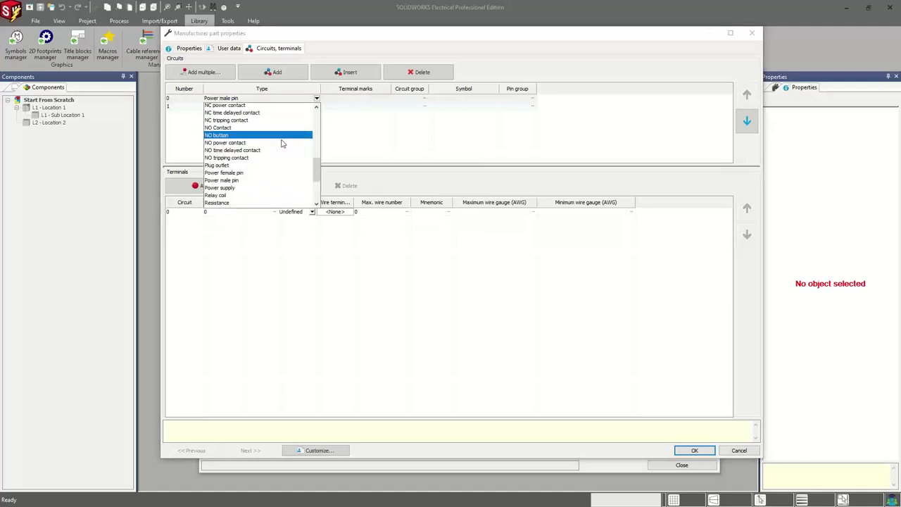
scroll(282, 155, down, 3)
scroll(266, 190, down, 3)
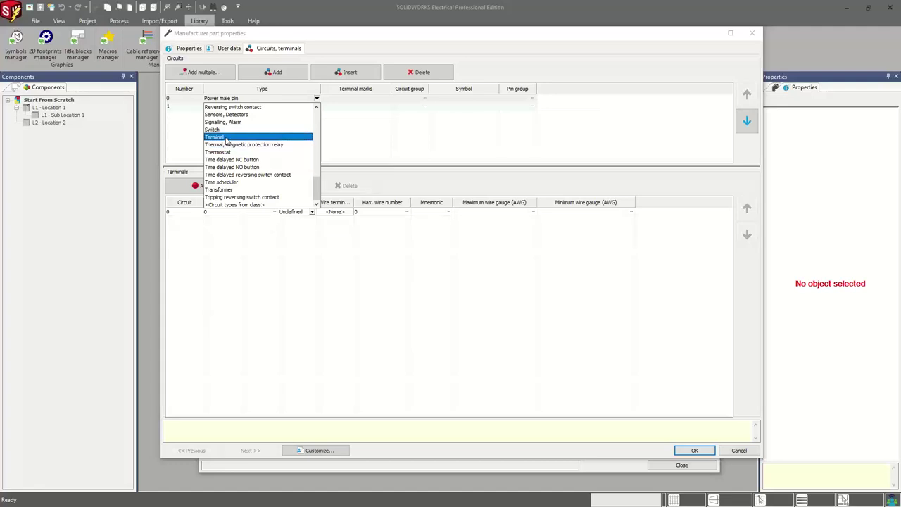
click(343, 118)
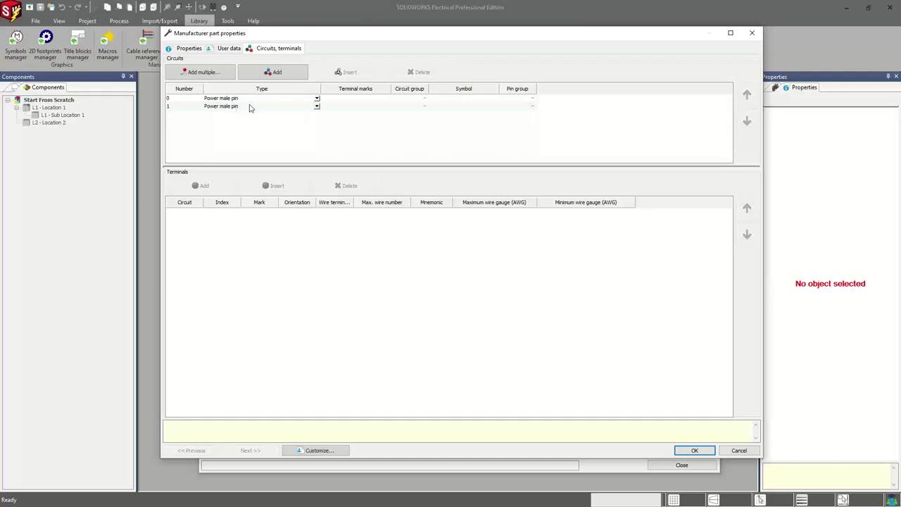
- Set the circuit groups to PWR and COMMS, then select the PWR circuit
click(410, 98)
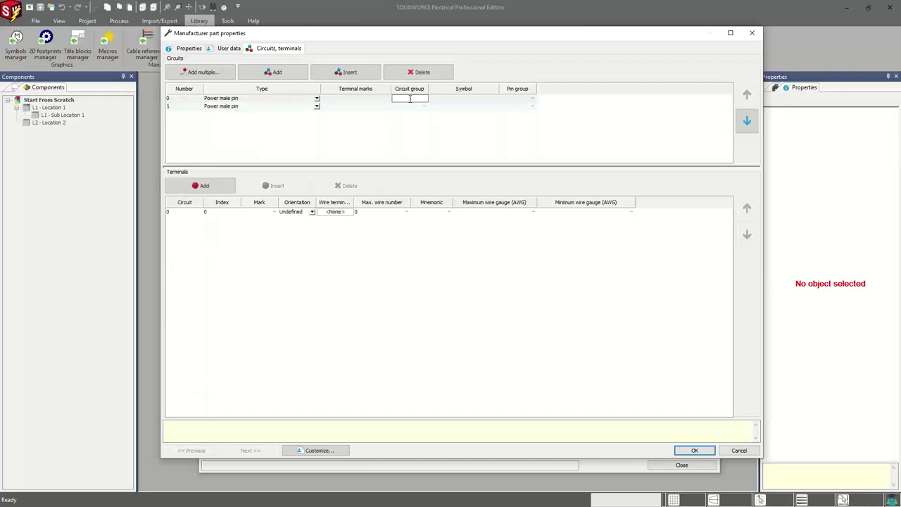
text(PWE)
key(BackSpace)
text(R)
click(415, 106)
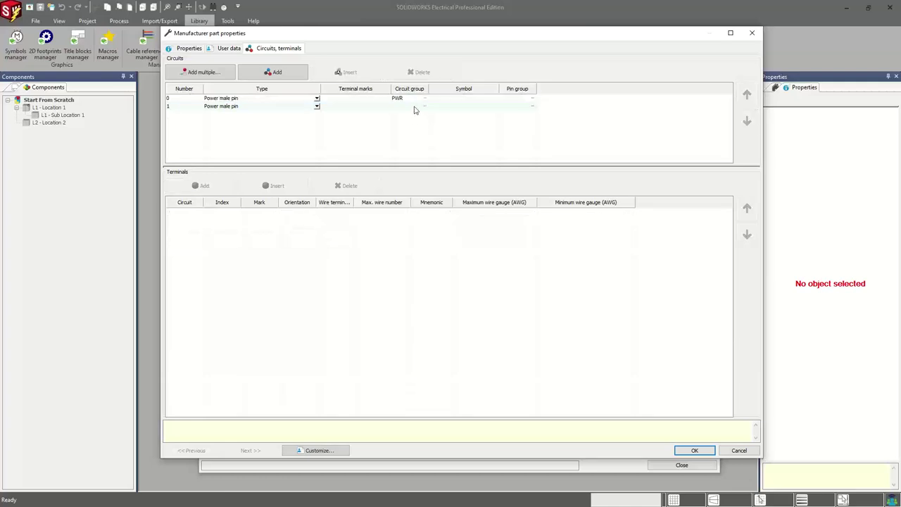
text(COMMS)
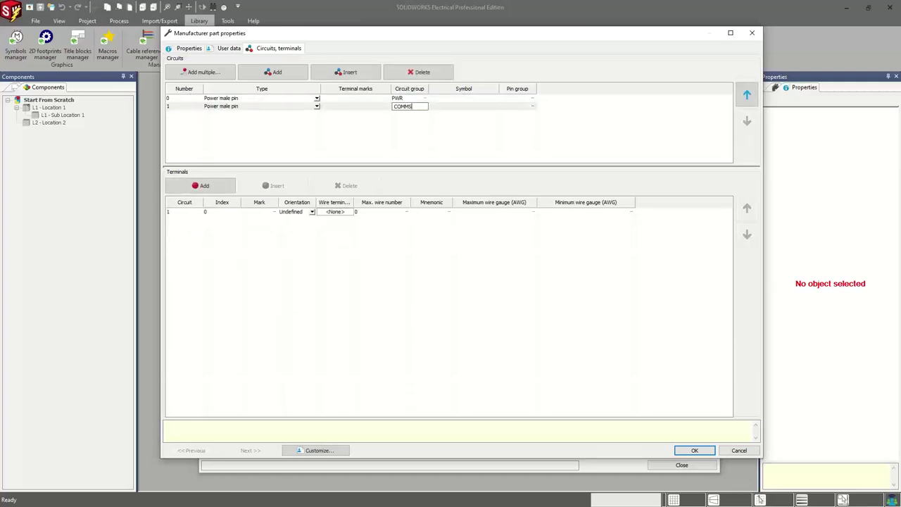
click(376, 131)
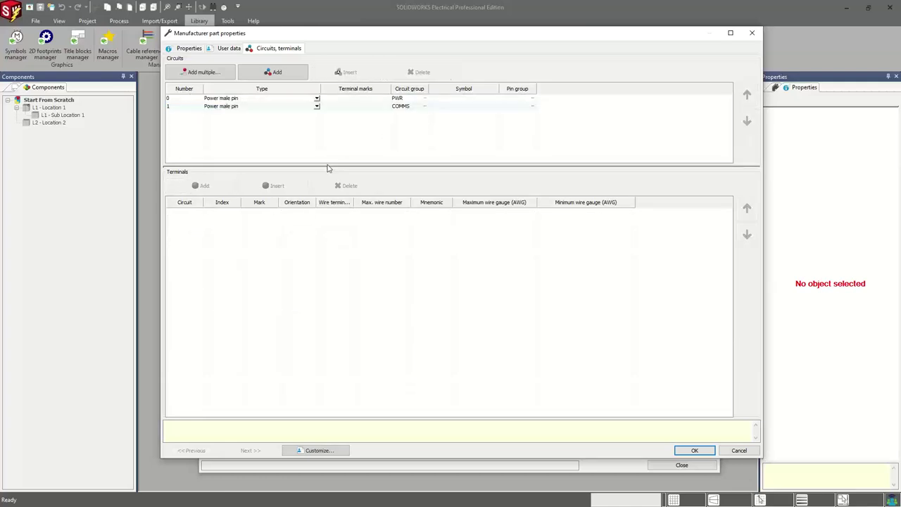
click(448, 100)
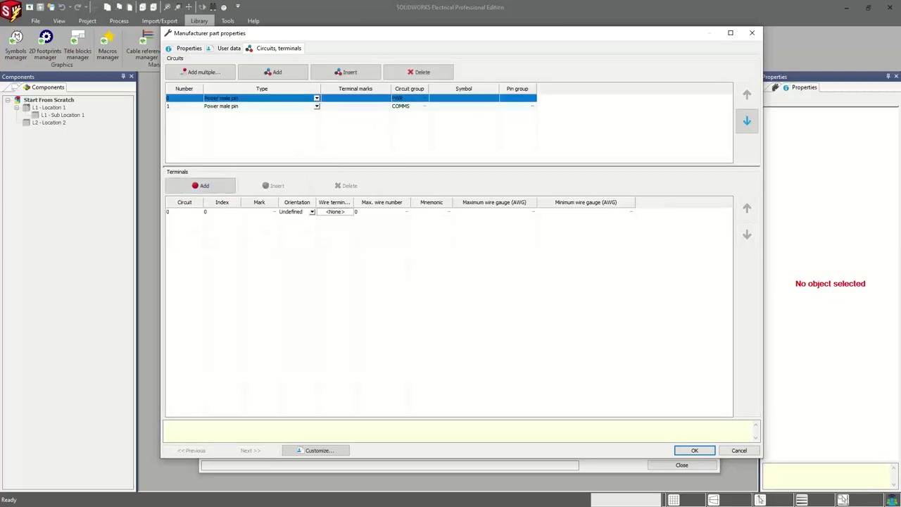
key(alt+Tab)
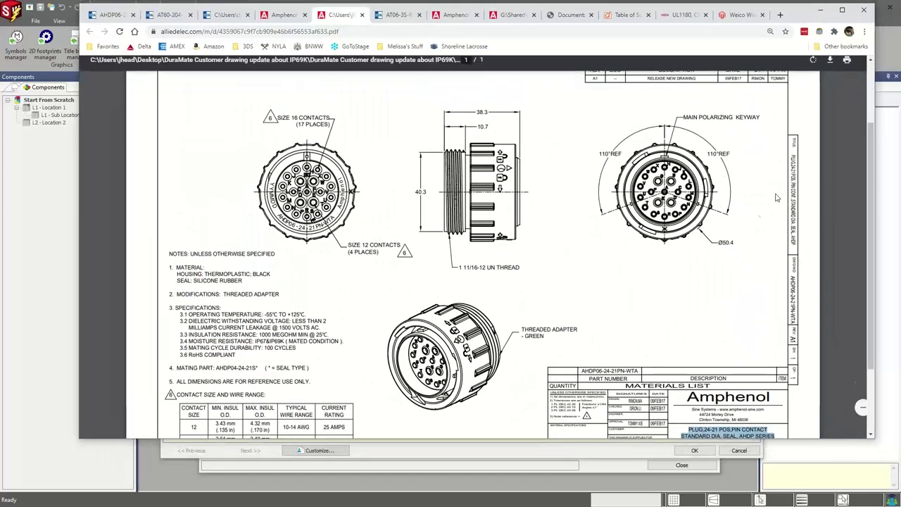
- Zoom into the connector face in the drawing PDF to read the pin letters, then minimize Chrome
ctrl+scroll(614, 226, up, 4)
ctrl+scroll(614, 227, up, 1)
ctrl+scroll(614, 227, up, 2)
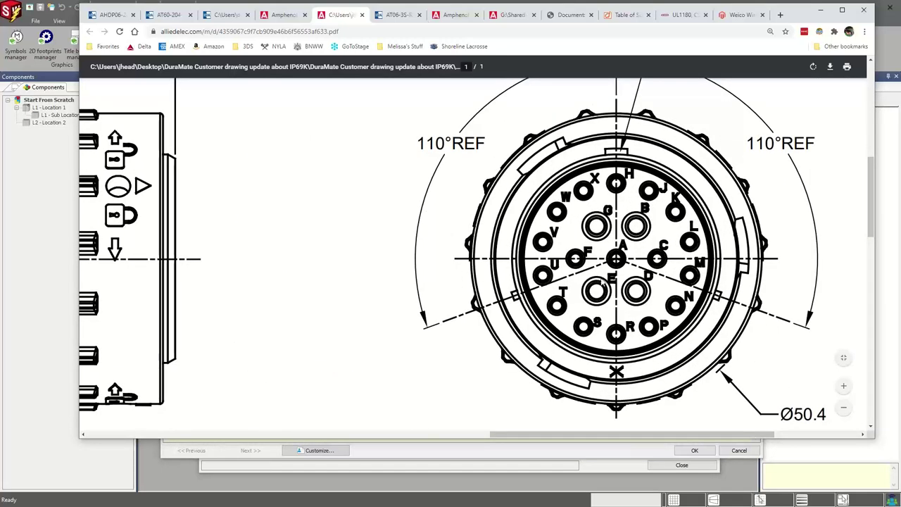
click(820, 10)
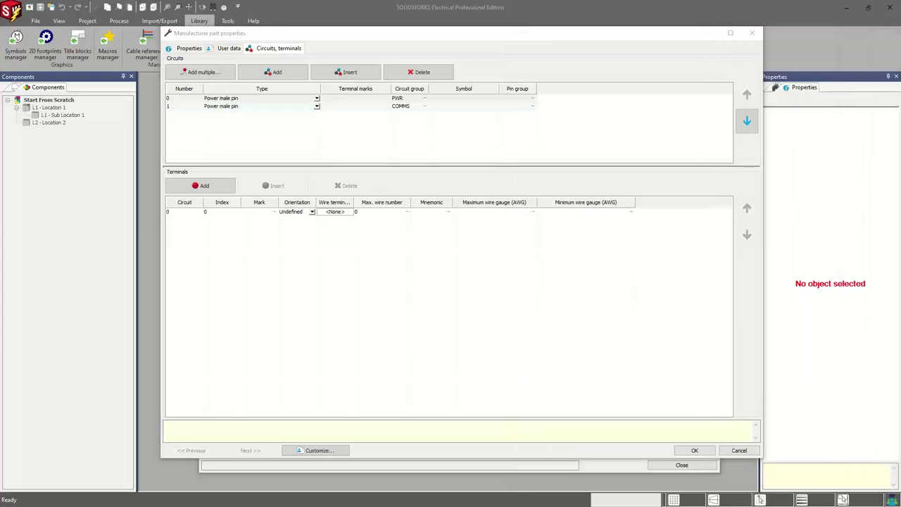
- Add terminals to the PWR circuit and mark them B, D, E and G
click(204, 185)
click(205, 185)
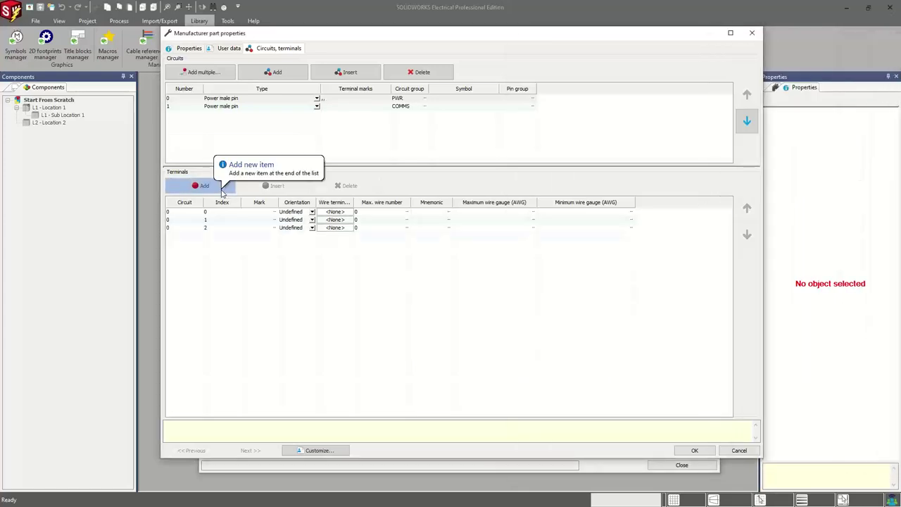
click(204, 185)
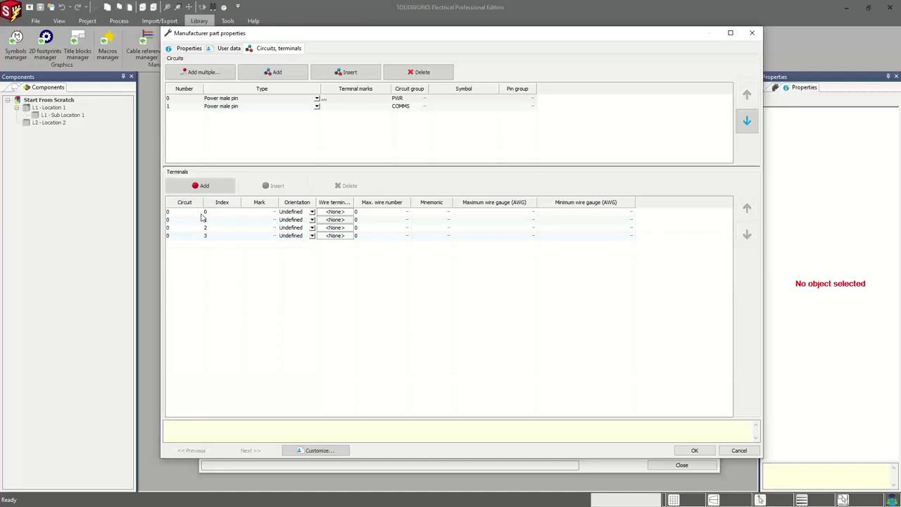
click(249, 213)
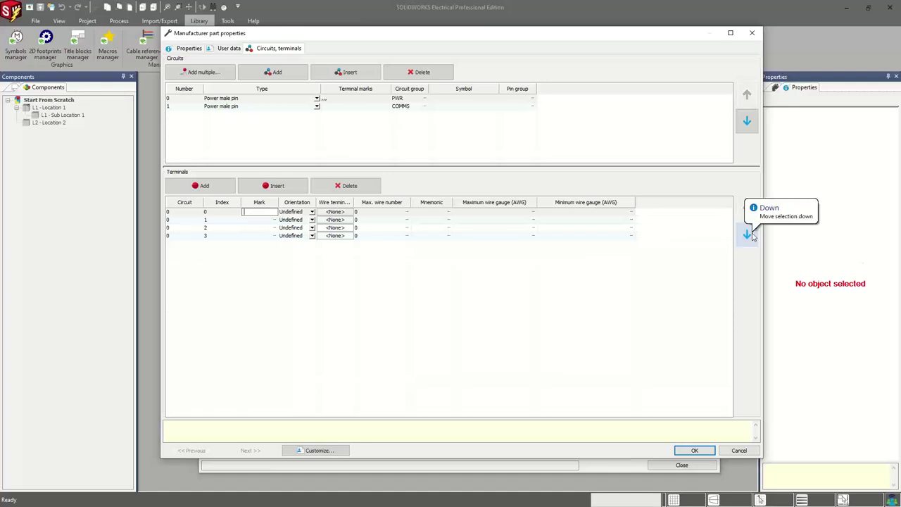
text(B)
key(Down)
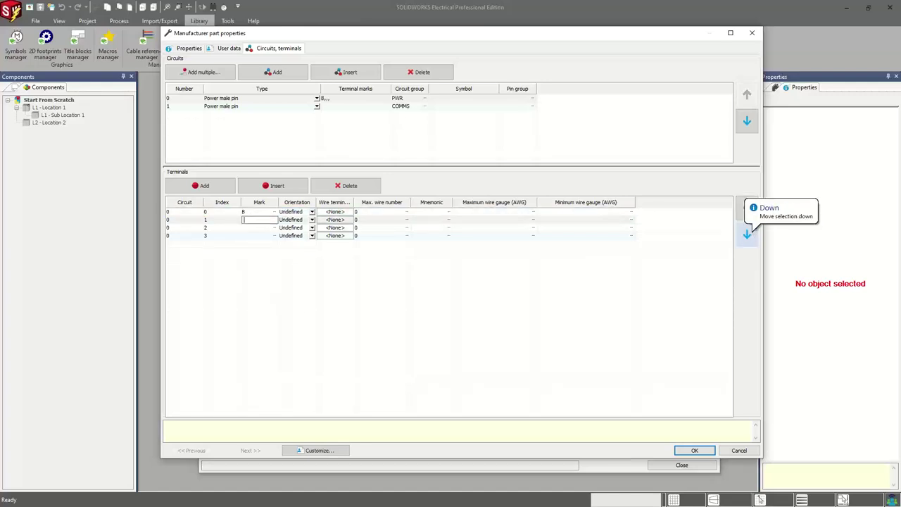
key(Down)
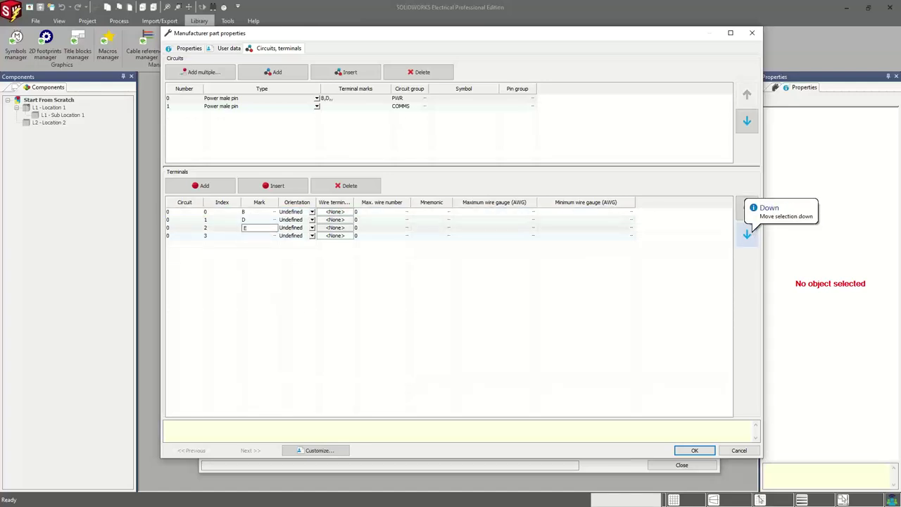
key(Down)
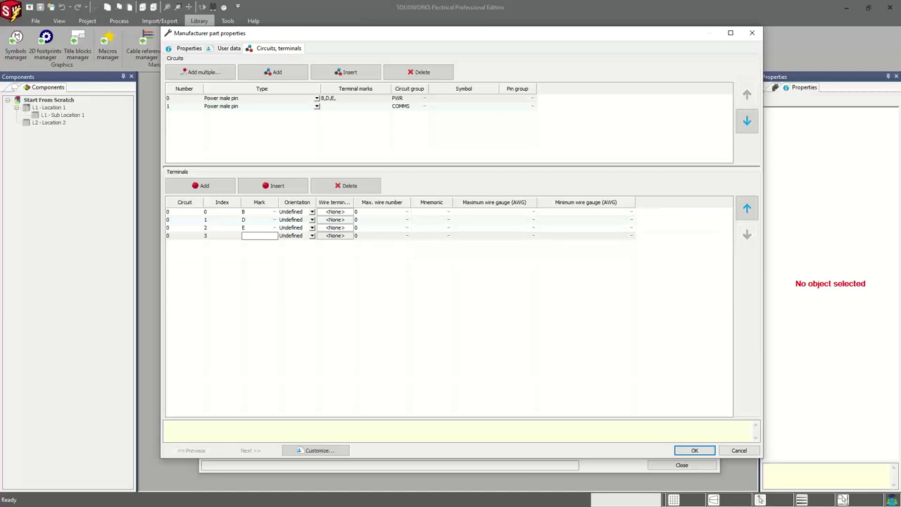
text(G)
click(453, 341)
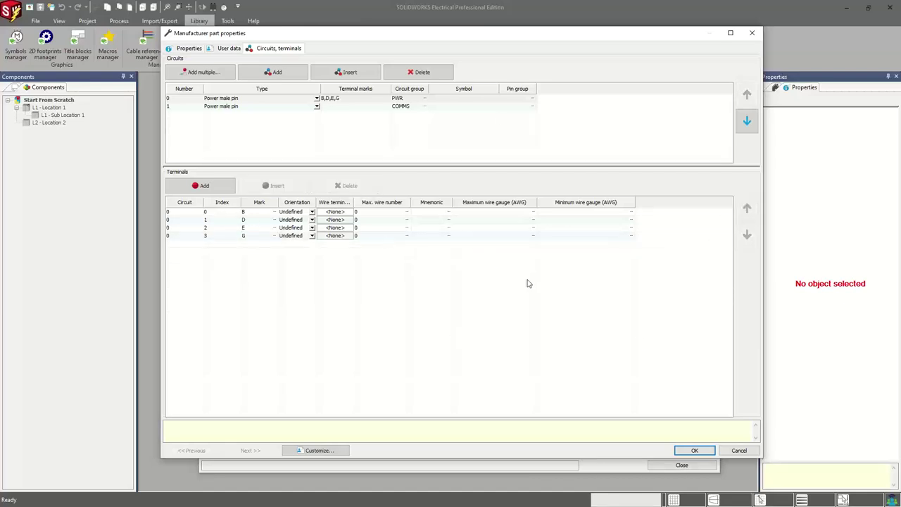
drag(488, 272, 359, 205)
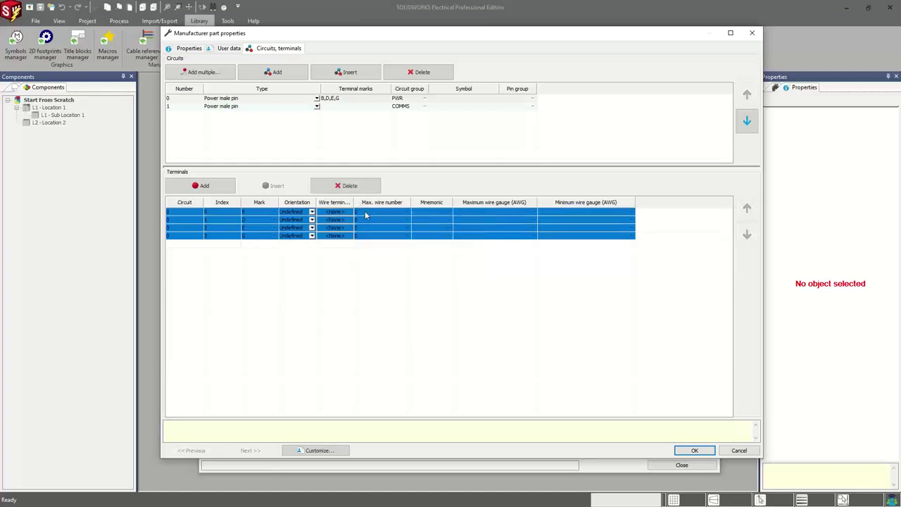
- Give all four PWR terminals max wire number 1 and 12 AWG maximum and minimum gauge, then select COMMS
click(365, 212)
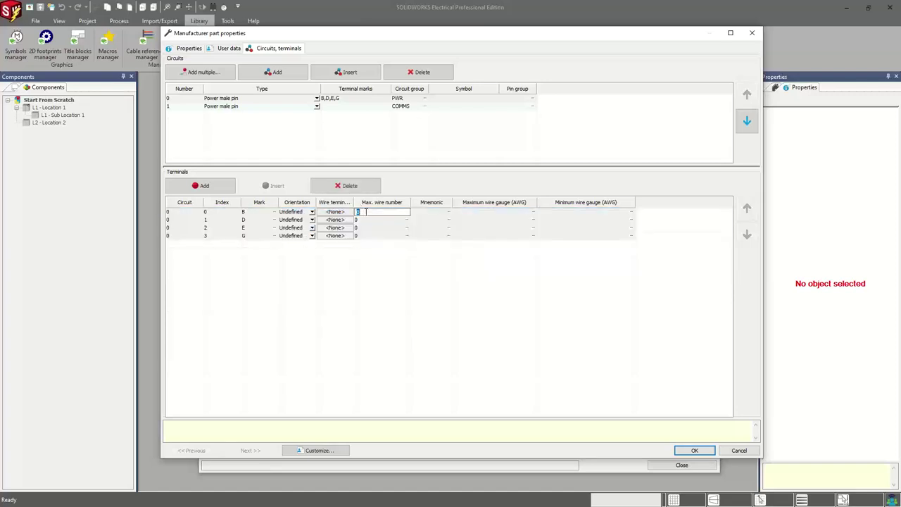
text(1)
key(Return)
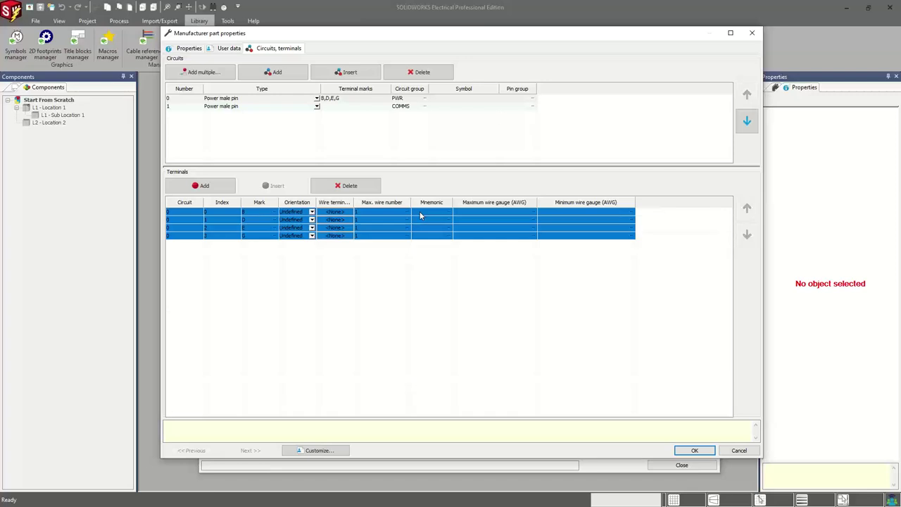
click(457, 213)
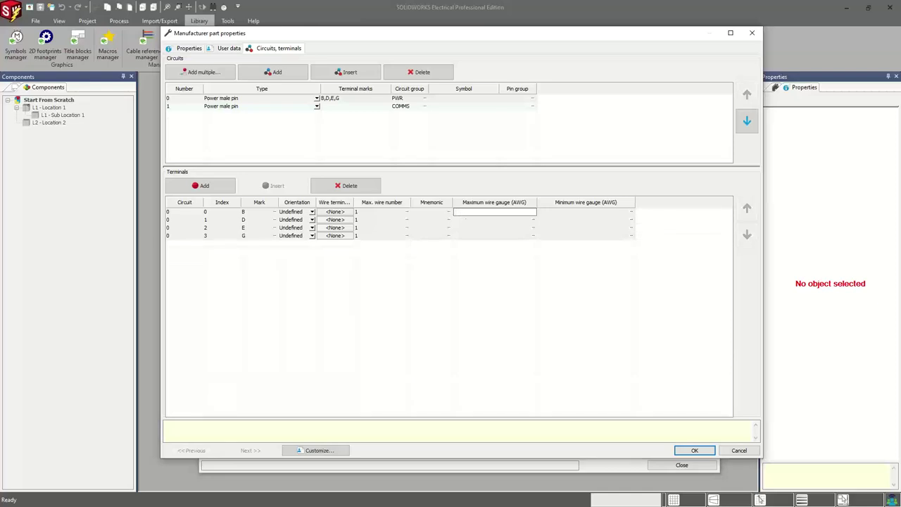
text(12)
key(Return)
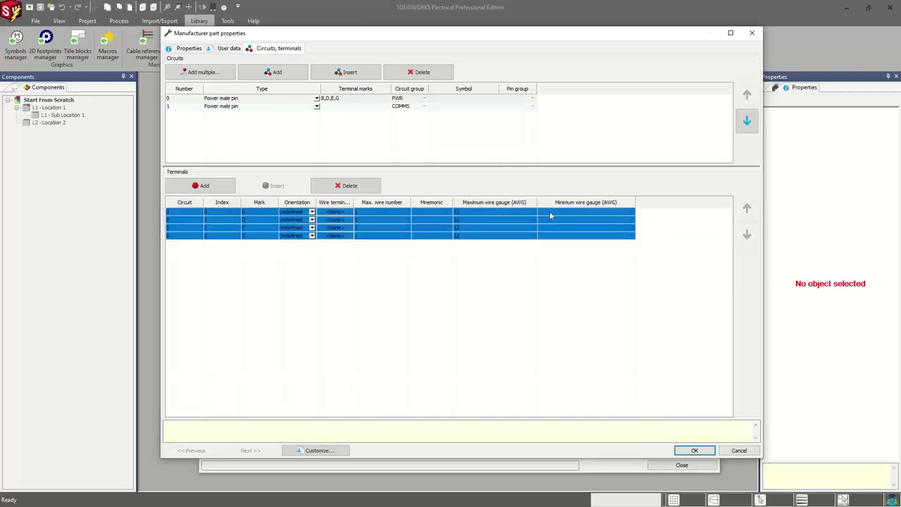
click(553, 212)
text(12)
key(Return)
click(502, 266)
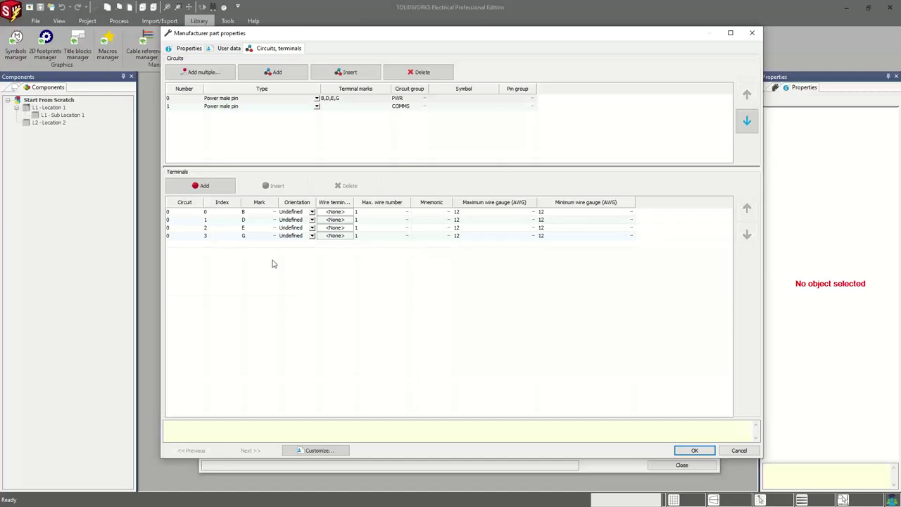
click(281, 137)
- Select the COMMS circuit, check its pin type, and add terminals until it holds 17
click(266, 107)
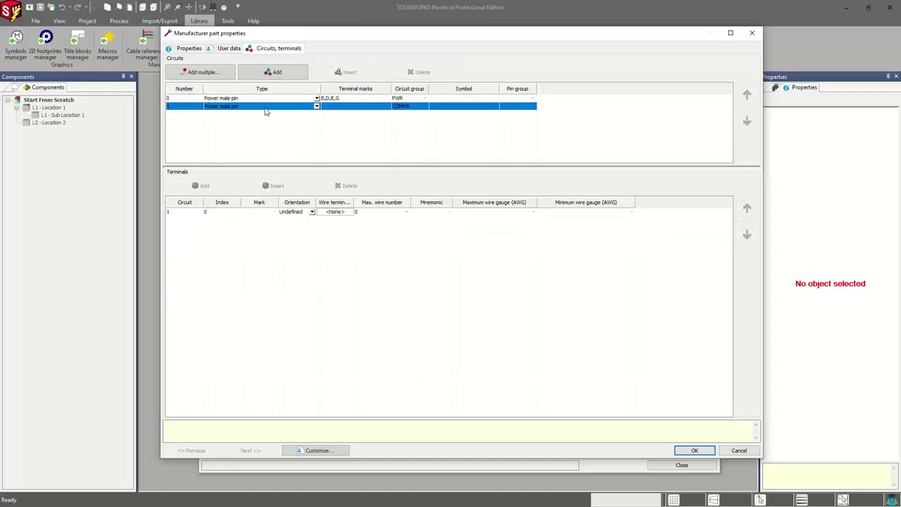
click(316, 105)
click(360, 145)
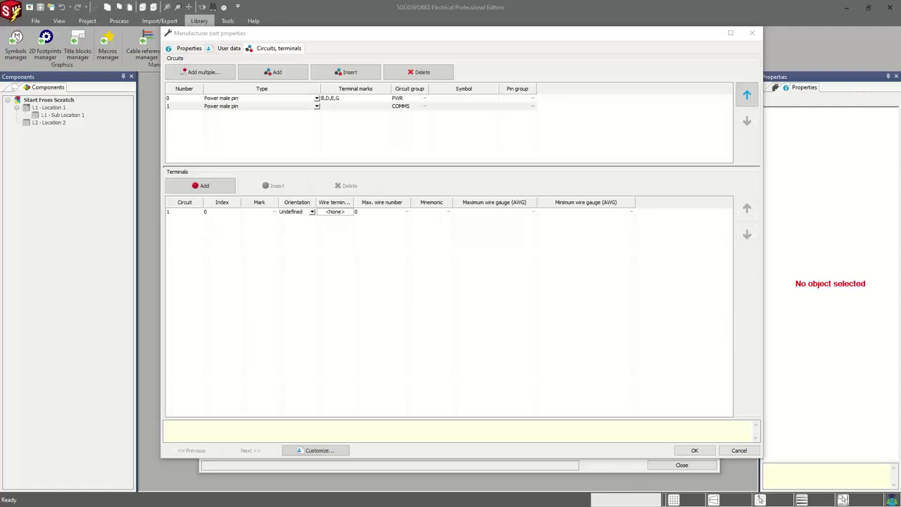
click(208, 191)
click(207, 190)
click(208, 190)
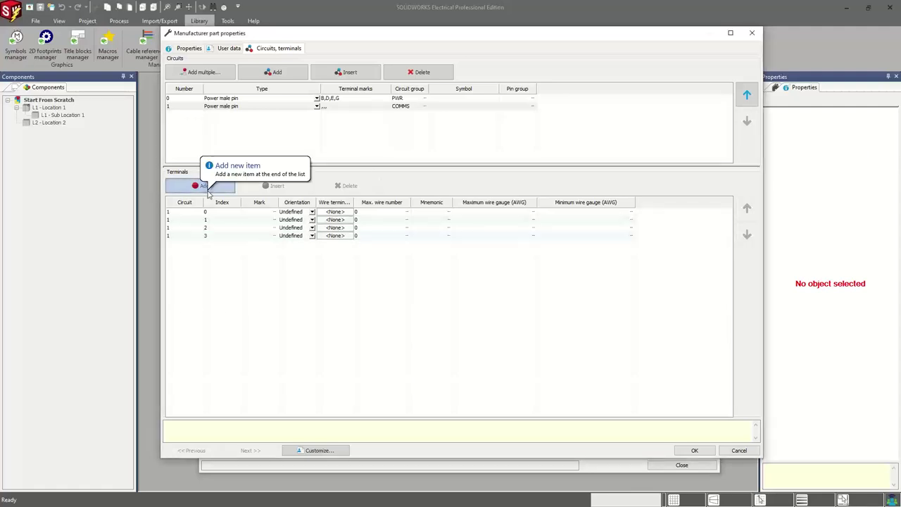
click(207, 190)
double_click(207, 190)
double_click(207, 190)
double_click(208, 190)
double_click(208, 190)
double_click(208, 190)
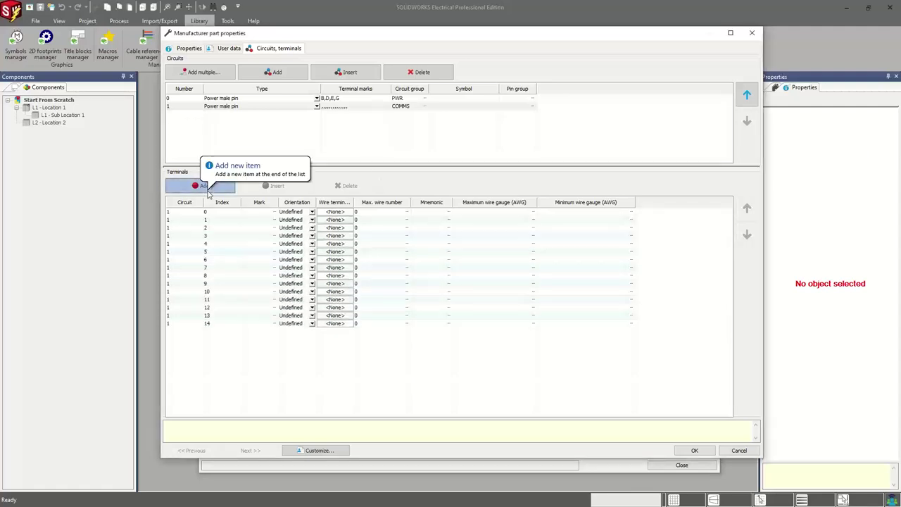
click(208, 190)
click(207, 191)
- Mark the first COMMS terminals A, C, F, G, H, J, K and L
click(257, 219)
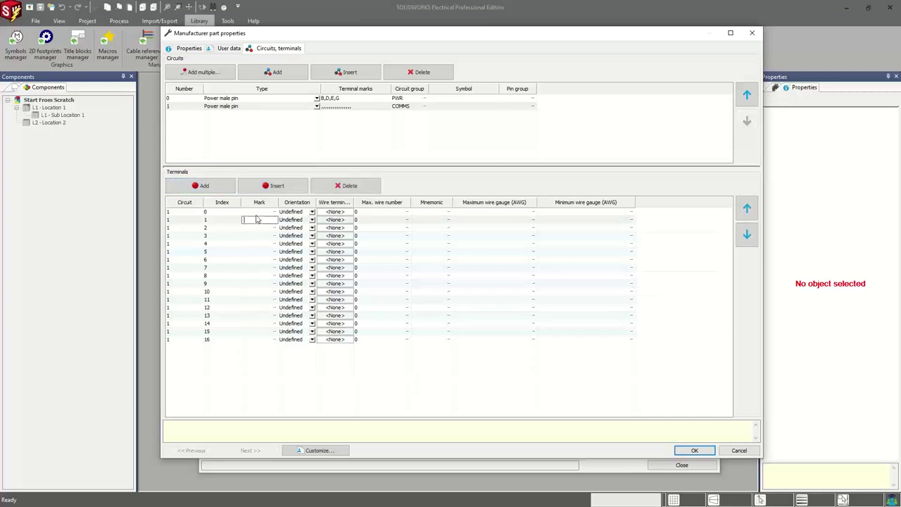
click(257, 213)
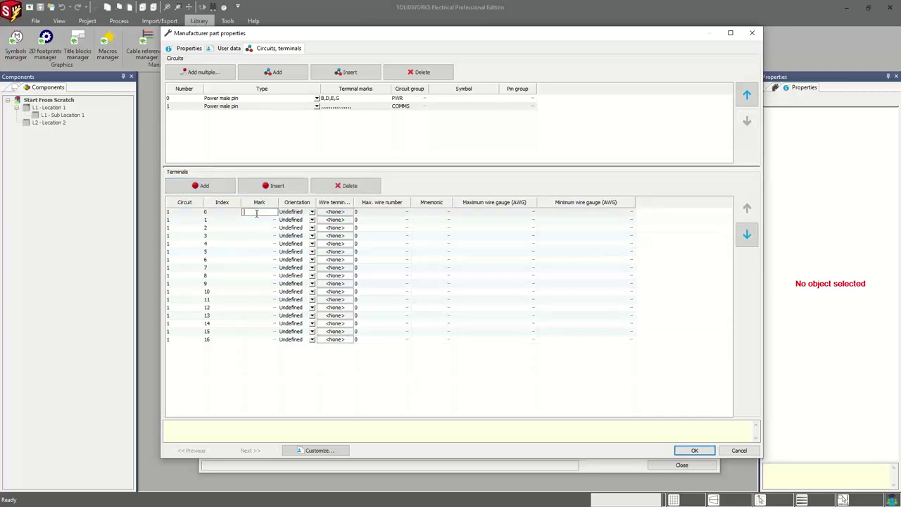
text(A)
key(Return)
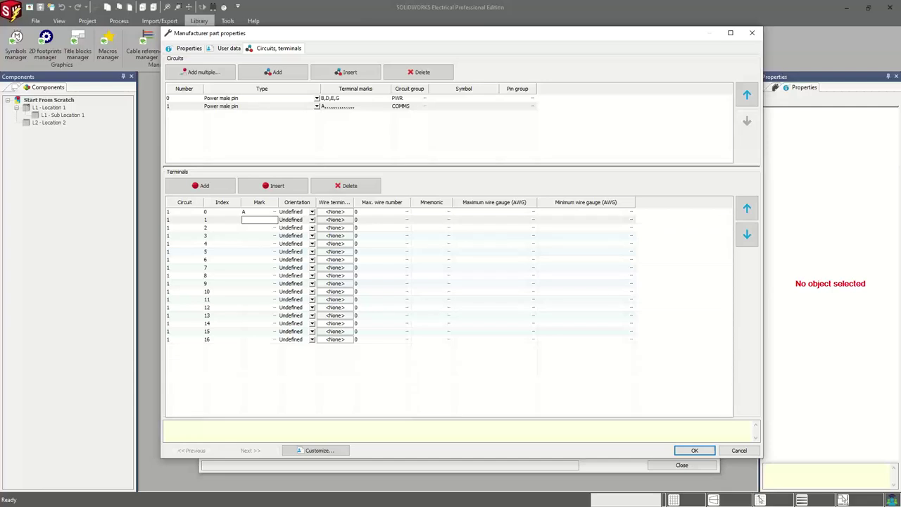
text(C)
key(Return)
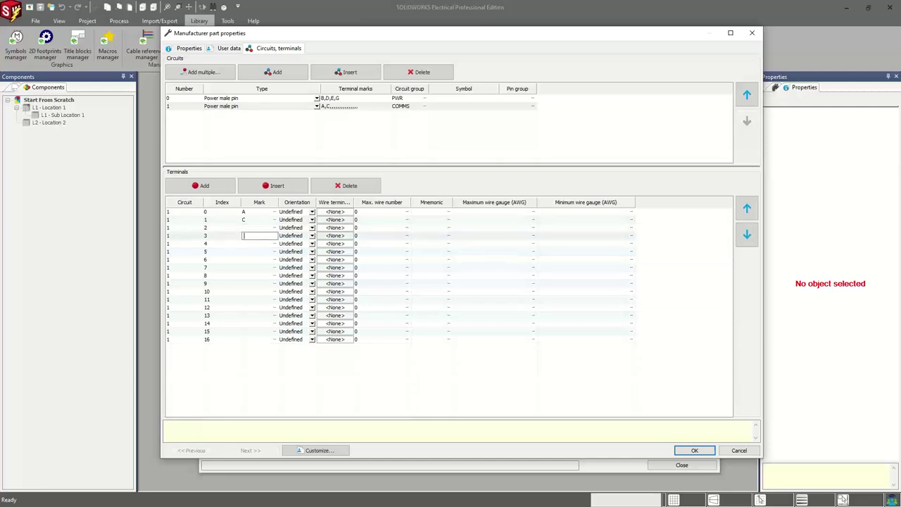
text(F)
key(Return)
text(G)
key(Return)
text(H)
key(Return)
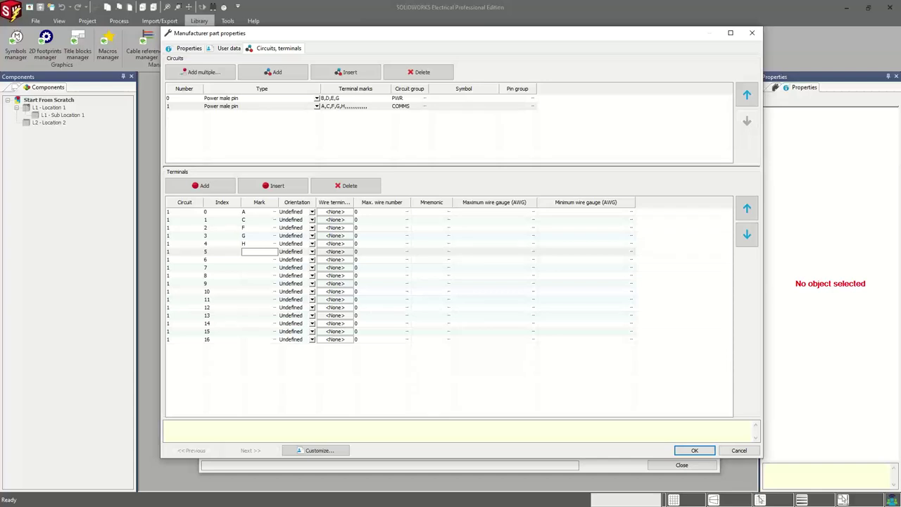
text(J)
key(Return)
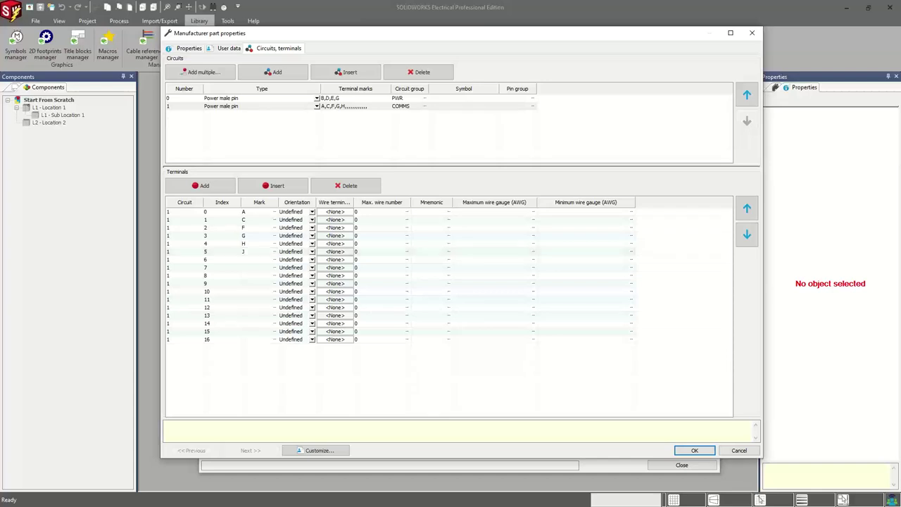
text(K)
key(Return)
text(L)
key(Return)
- Continue the COMMS terminal marks with M, N, P, R, S, T, U, V and W
text(M)
key(Return)
text(N)
key(Return)
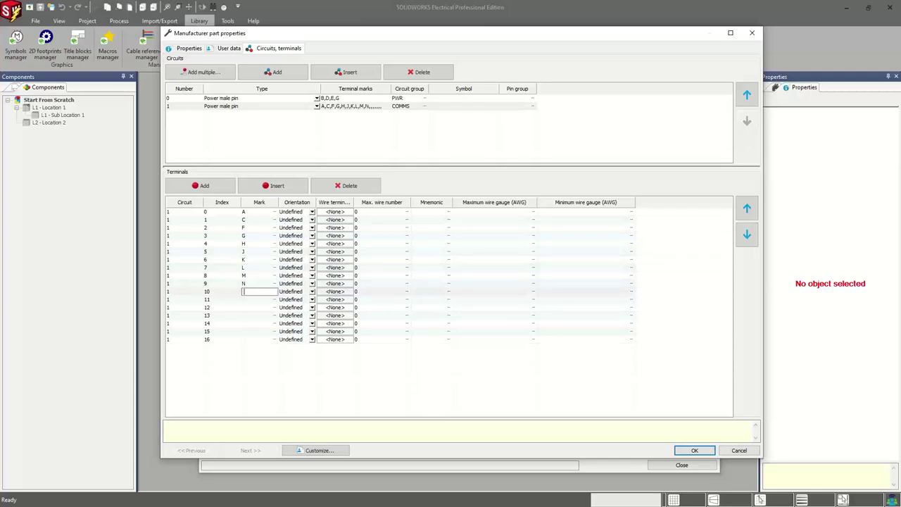
text(P)
key(Return)
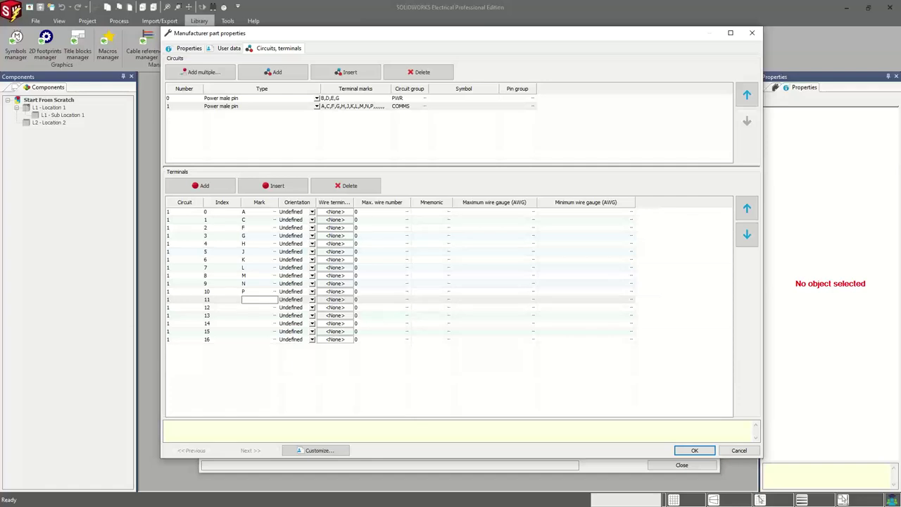
text(R)
key(Return)
text(S)
key(Return)
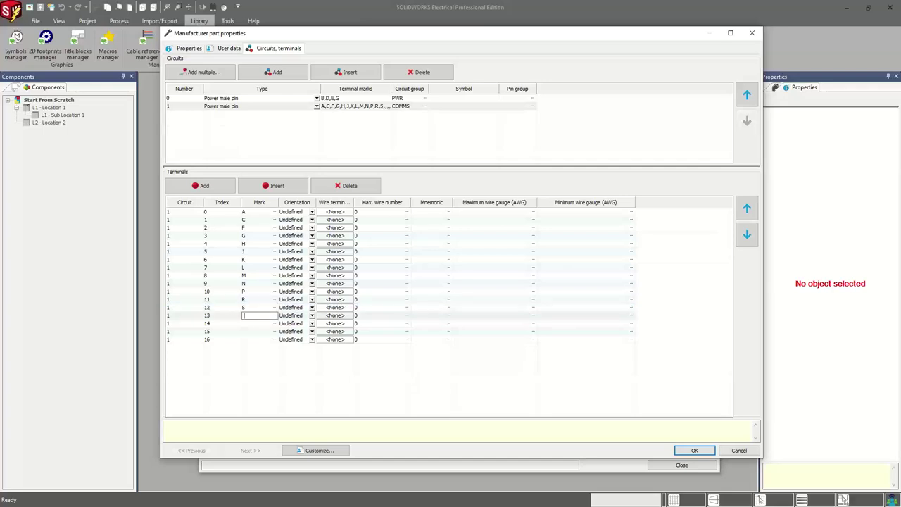
text(T)
key(Return)
text(U)
key(Return)
text(V)
key(Return)
text(W)
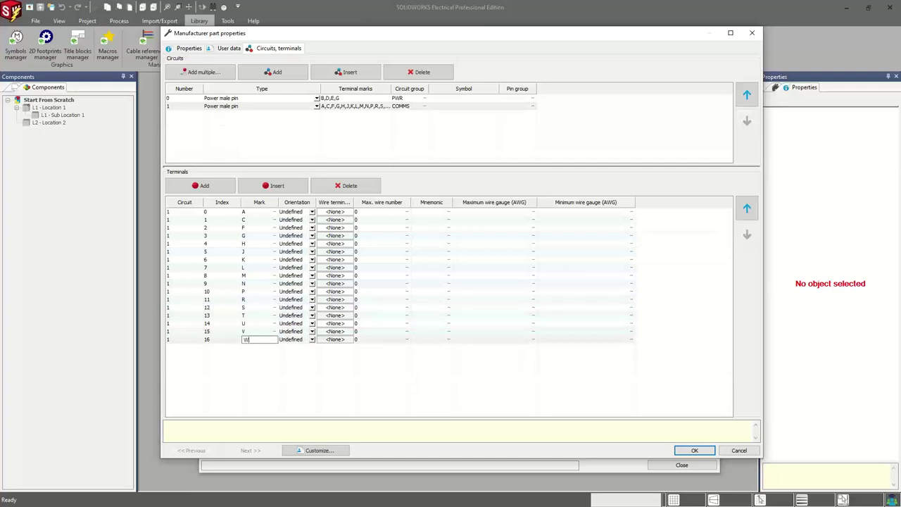
key(Return)
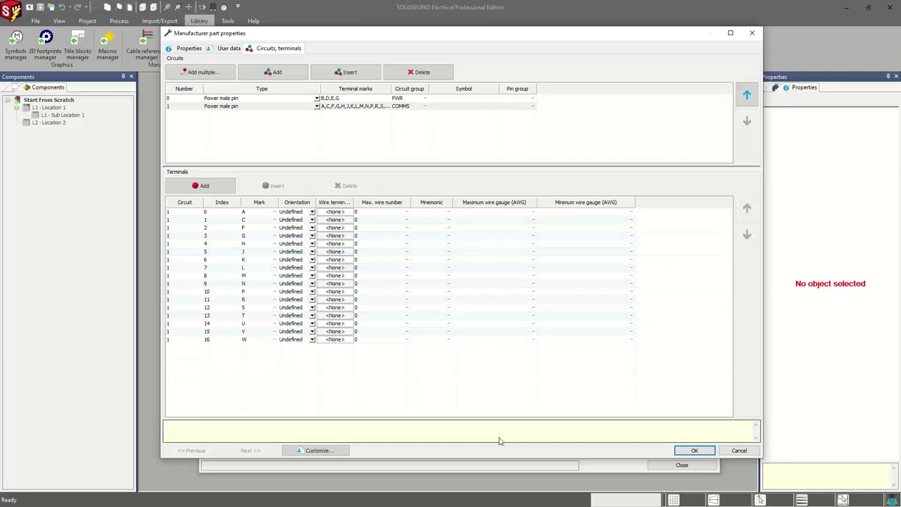
- Fill max wire number 1 and 16 AWG maximum and minimum gauge down all 17 COMMS terminals
drag(409, 367, 369, 212)
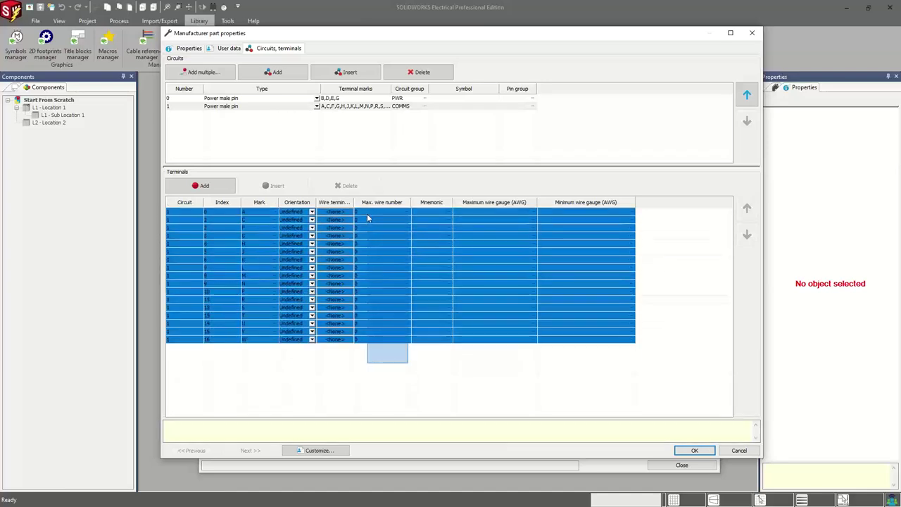
text(1)
key(Return)
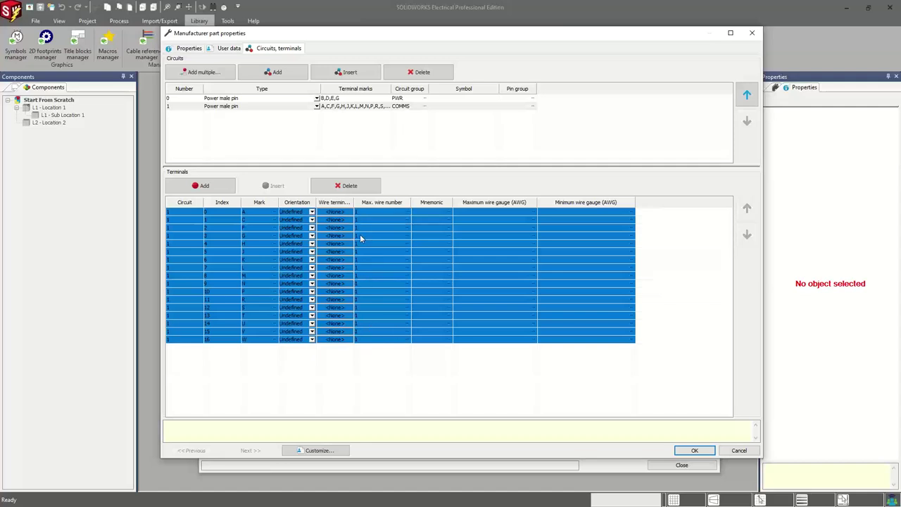
click(460, 212)
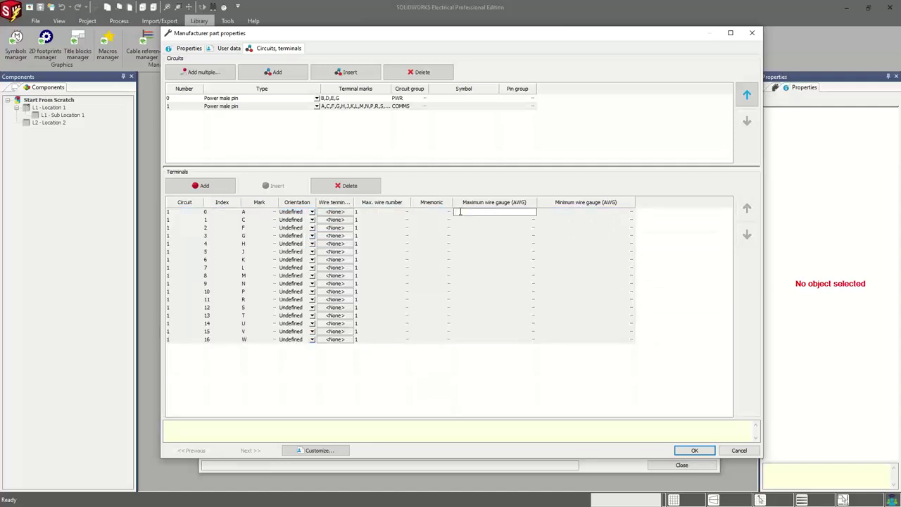
text(16)
key(Return)
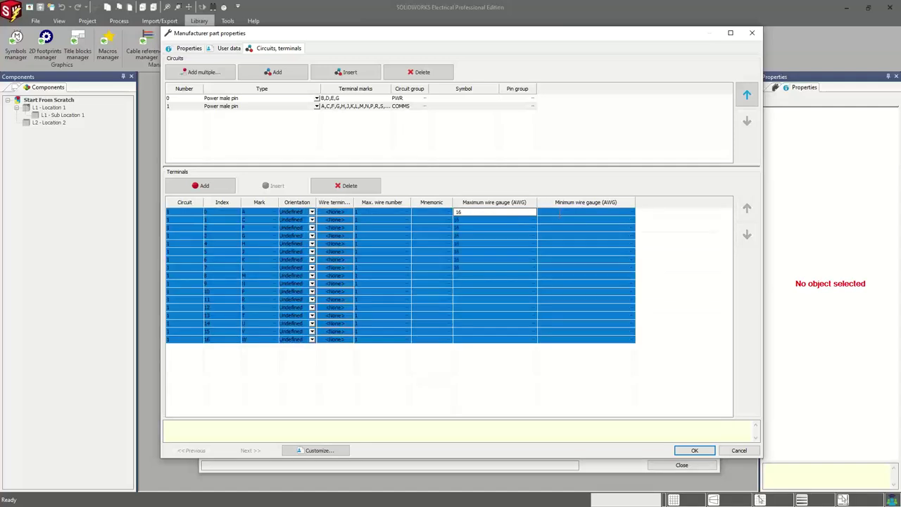
click(559, 215)
text(16)
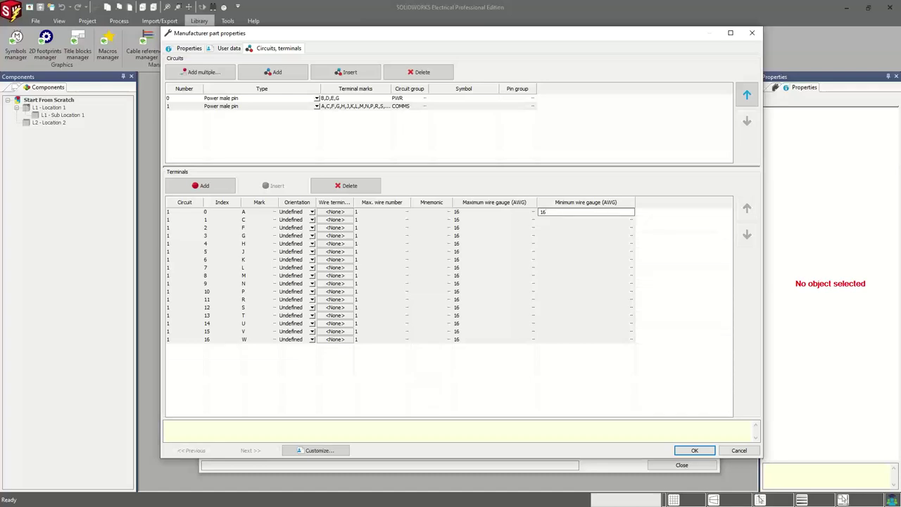
key(Return)
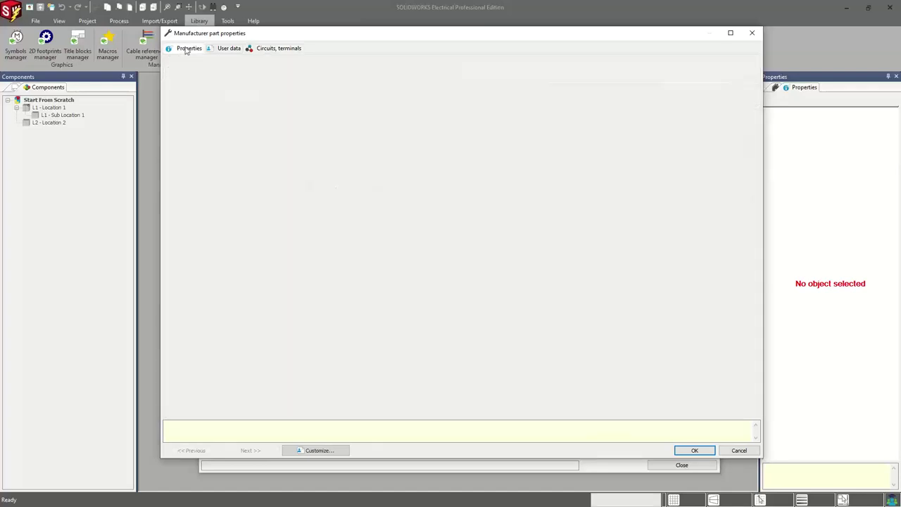
- Show the Amphenol plug's general properties and copy Allied stock number 71104020 from its Chrome listing
click(186, 47)
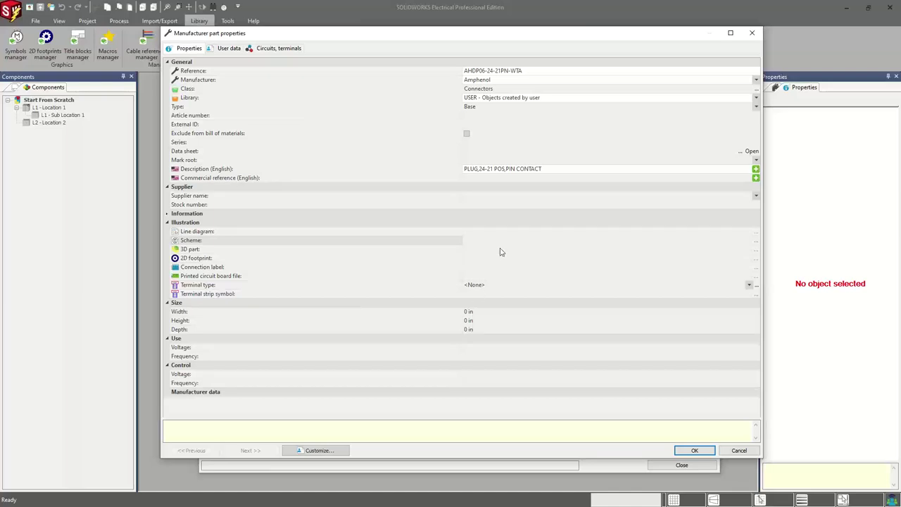
click(464, 196)
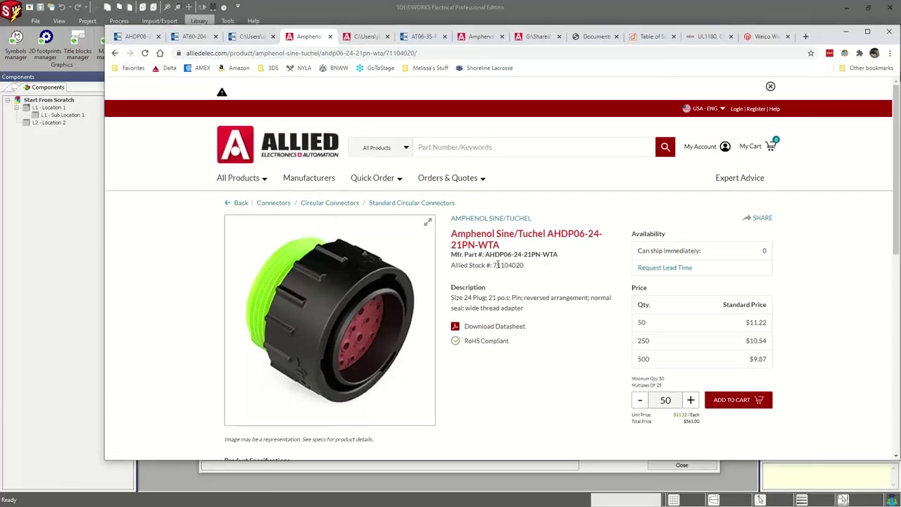
drag(494, 265, 526, 268)
key(ctrl+c)
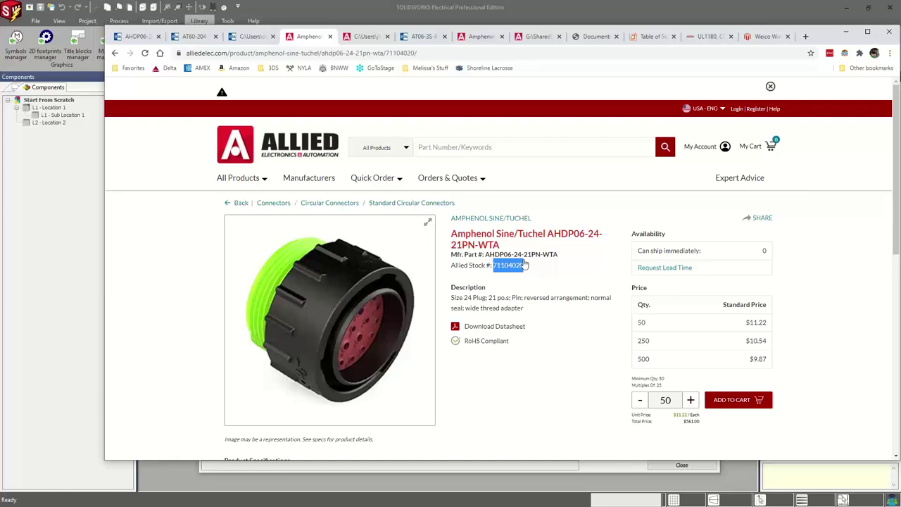
click(846, 32)
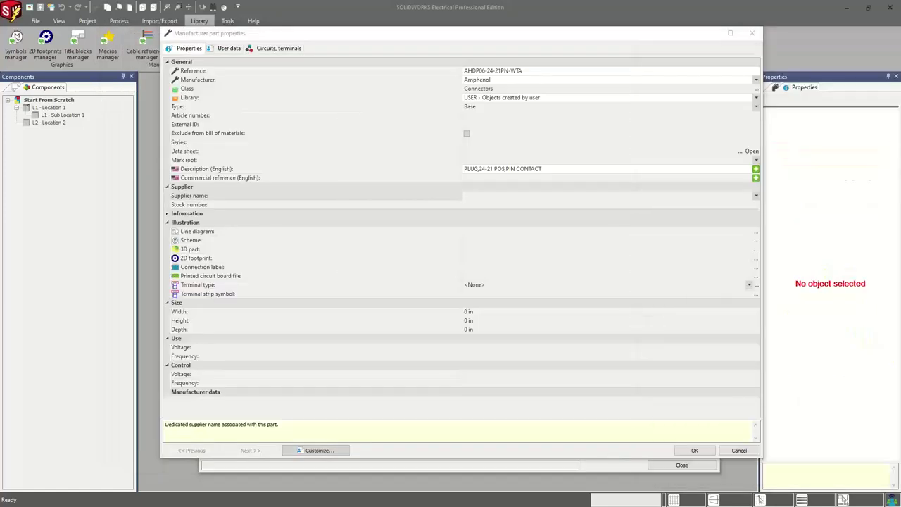
- Enter stock number 71104020 and supplier name Allied Electronics in the Amphenol plug's properties
click(512, 196)
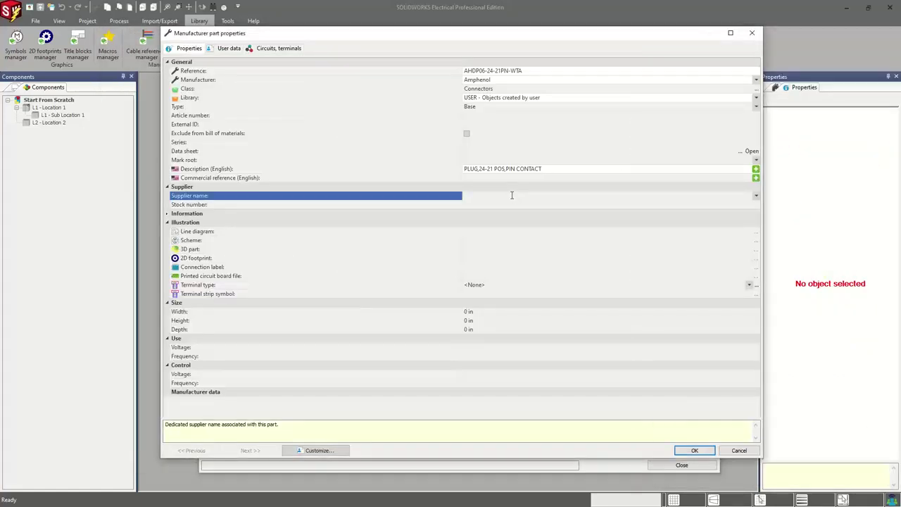
click(484, 202)
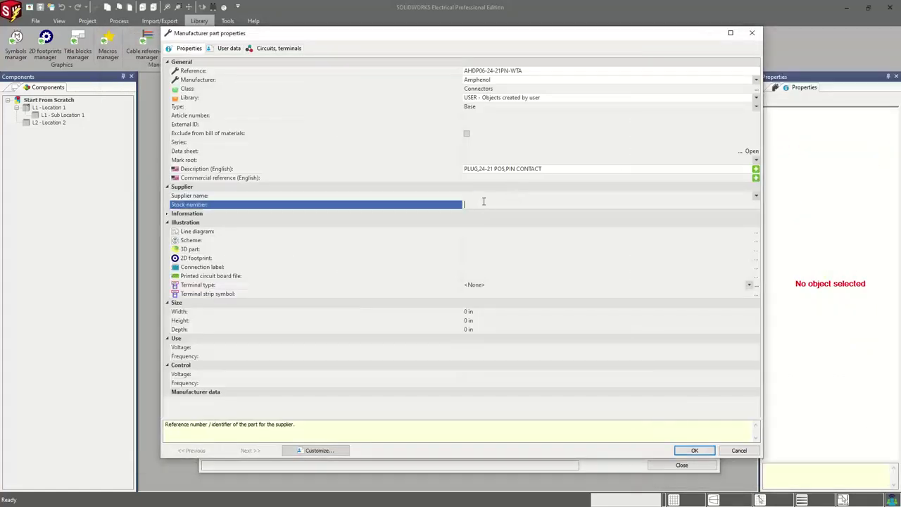
key(ctrl+v)
click(479, 195)
text(al)
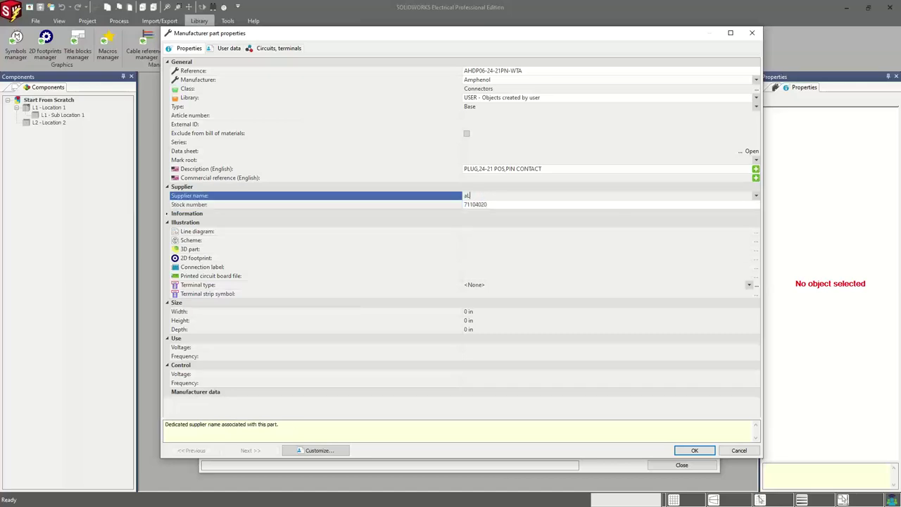
text(lied)
key(BackSpace)
key(BackSpace)
key(BackSpace)
key(BackSpace)
key(BackSpace)
key(BackSpace)
text(Allied)
text( Electronic)
click(472, 231)
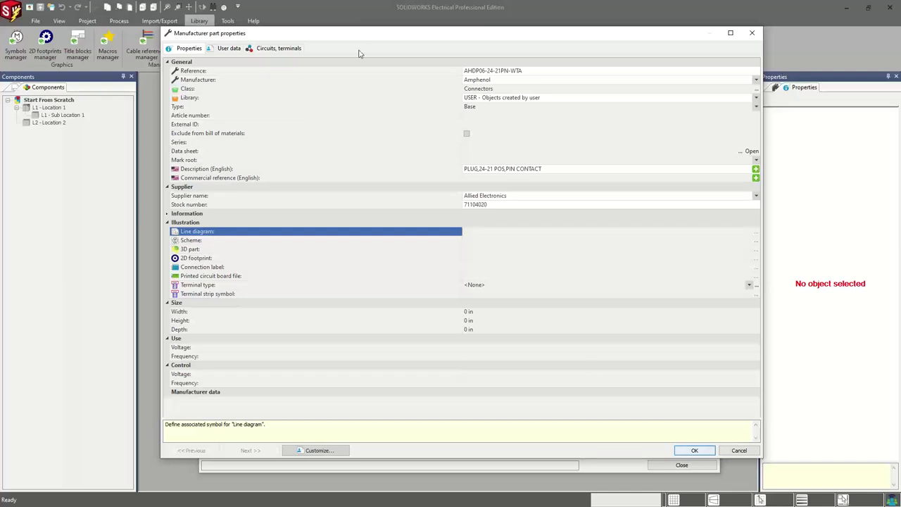
click(271, 50)
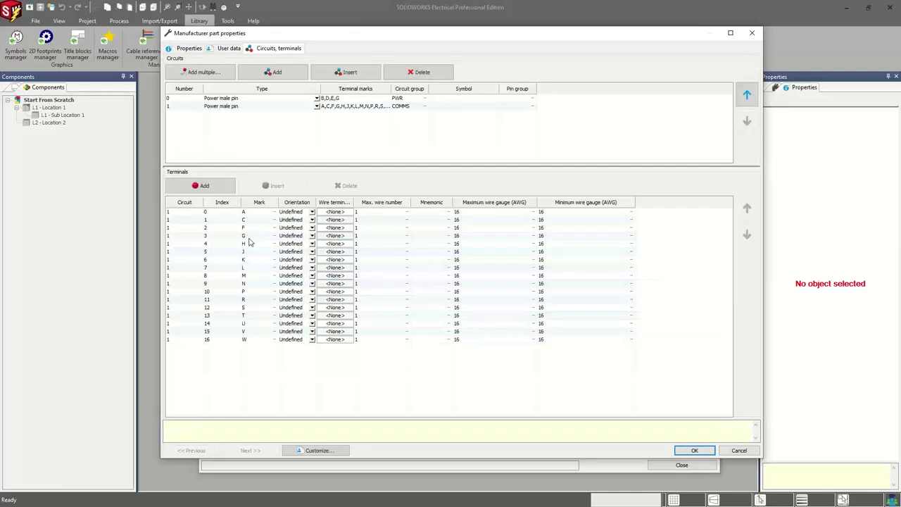
- Reletter the COMMS terminal marks from terminal 3 onward as H, J, K and L
double_click(248, 236)
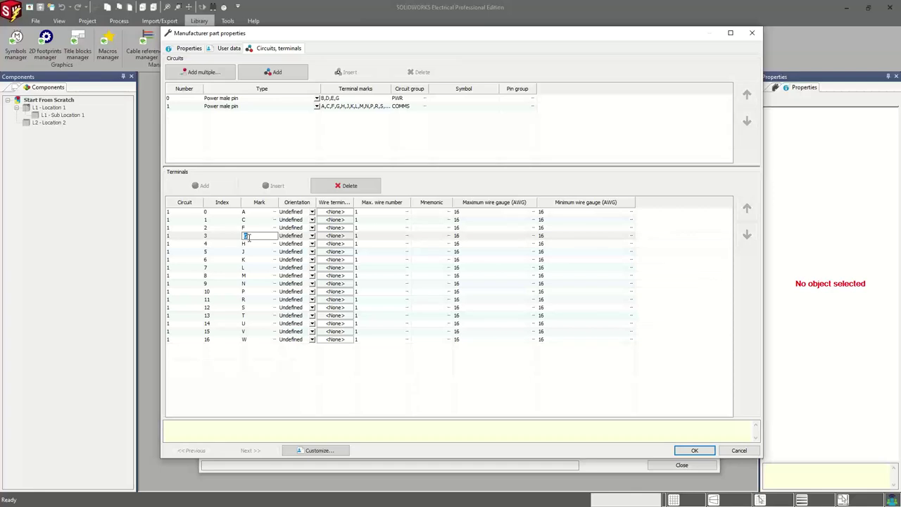
text(h)
key(Down)
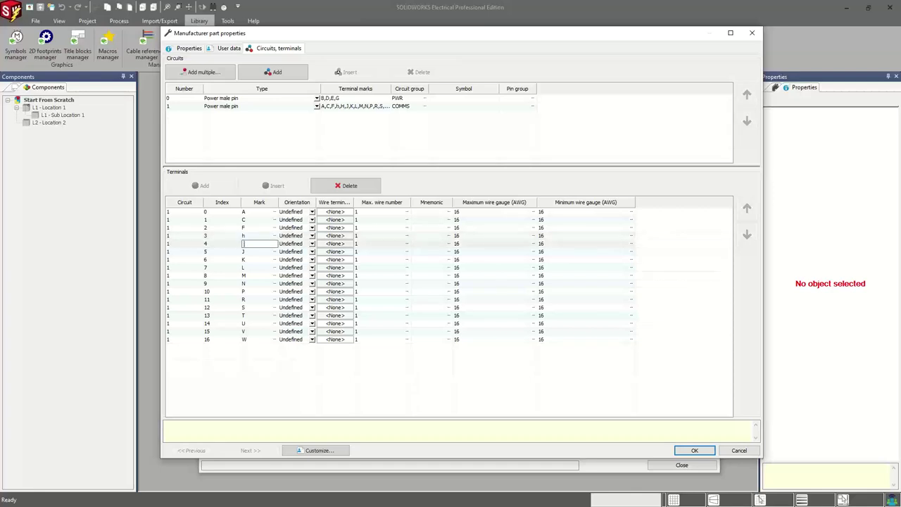
key(Up)
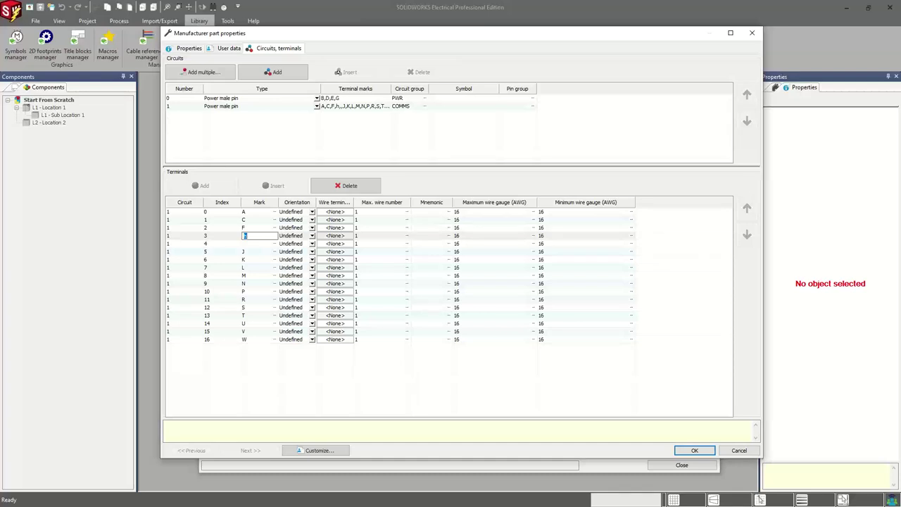
text(H)
key(Down)
text(J)
key(Down)
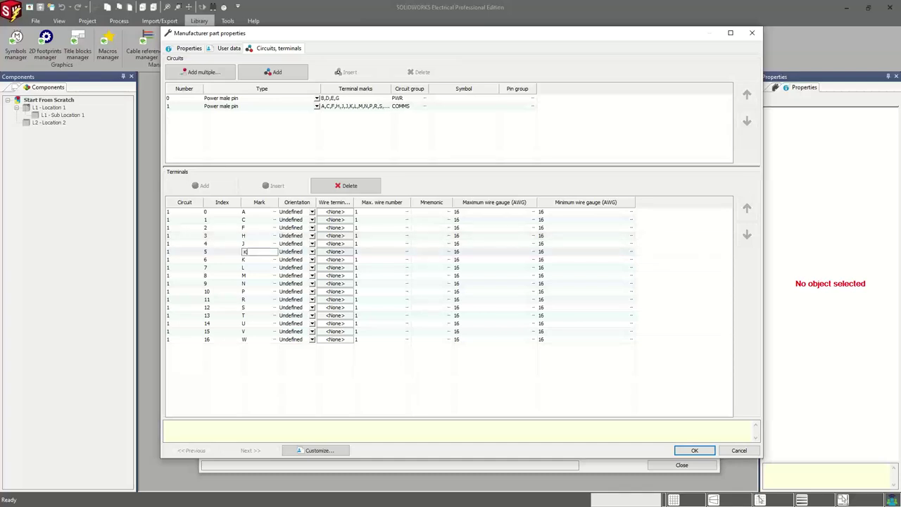
text(K)
key(Down)
text(L)
key(Down)
- Retype the remaining marks M, N, R, S, T, U, V, W, ending the last terminal at X
text(M)
key(Down)
text(N)
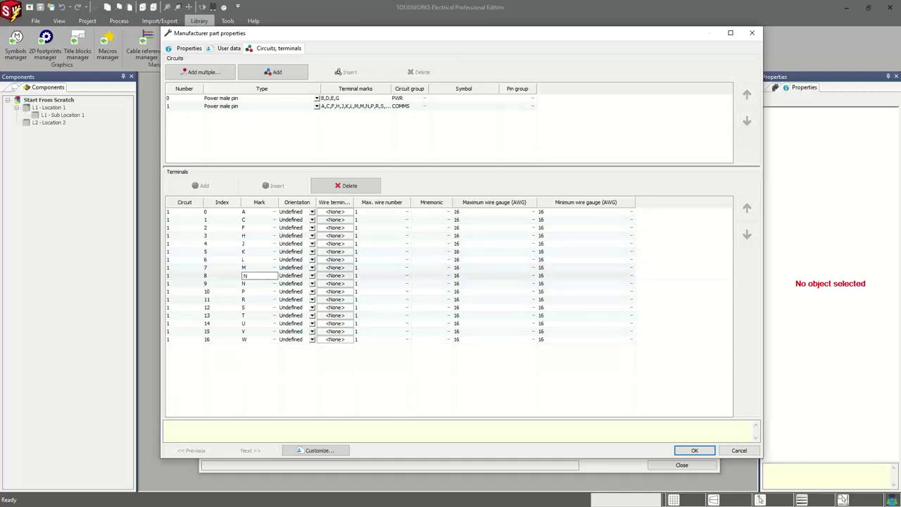
key(Down)
key(Down)
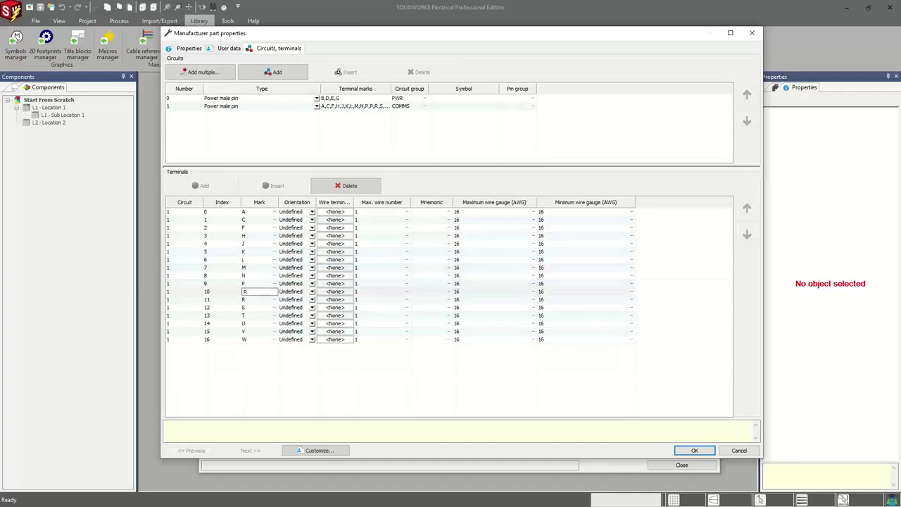
text(R)
key(Down)
text(S)
key(Down)
text(T)
key(Down)
text(U)
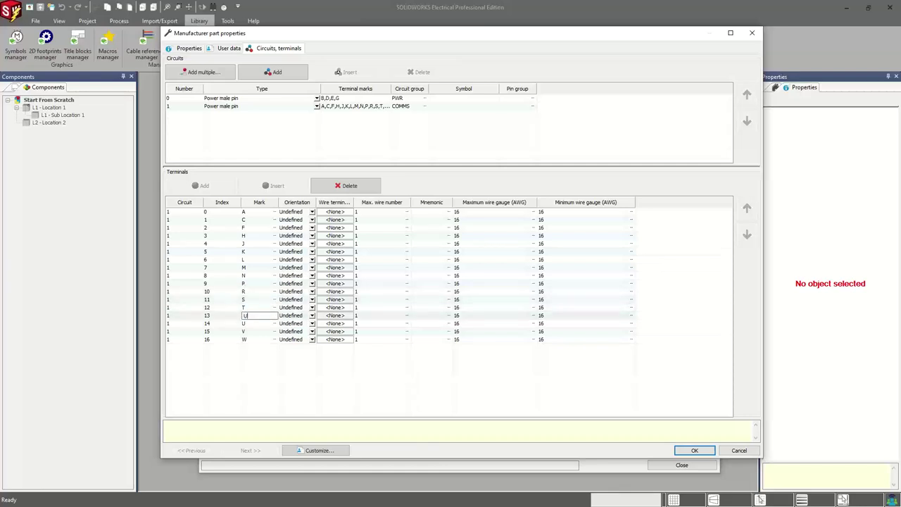
key(Down)
text(V)
key(Down)
text(W)
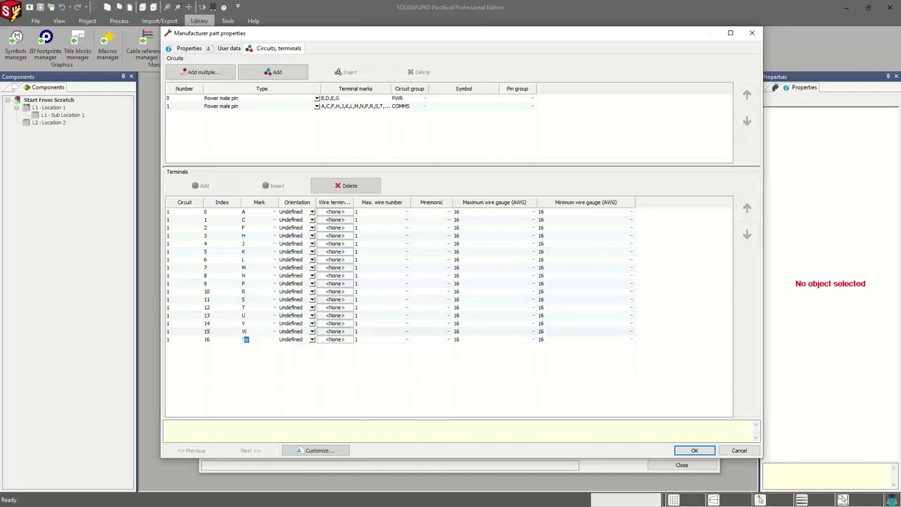
key(Down)
text(X)
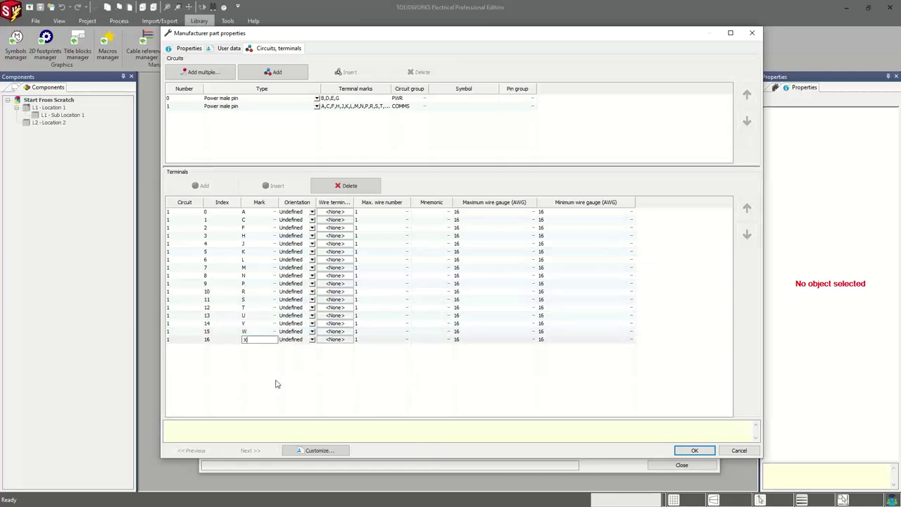
click(276, 381)
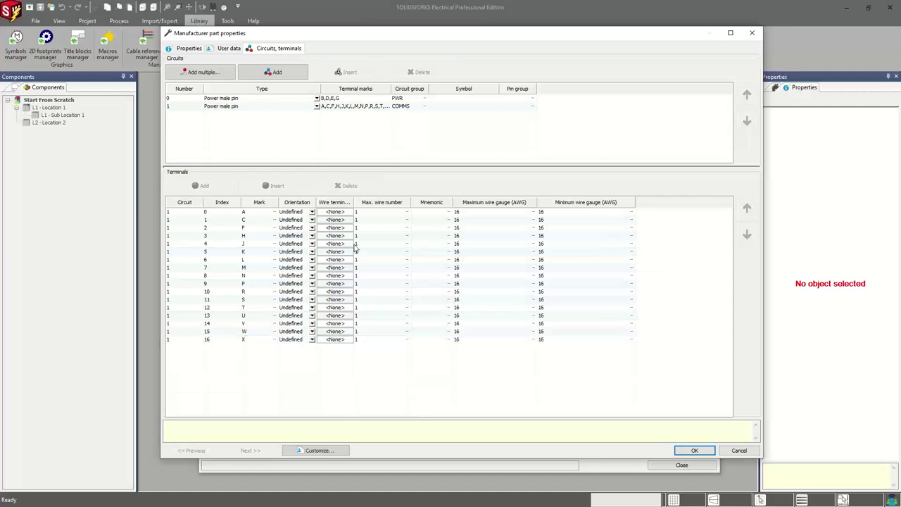
- Review the general properties and save the Amphenol AHDP06-24-21PN-WTA plug part
click(185, 49)
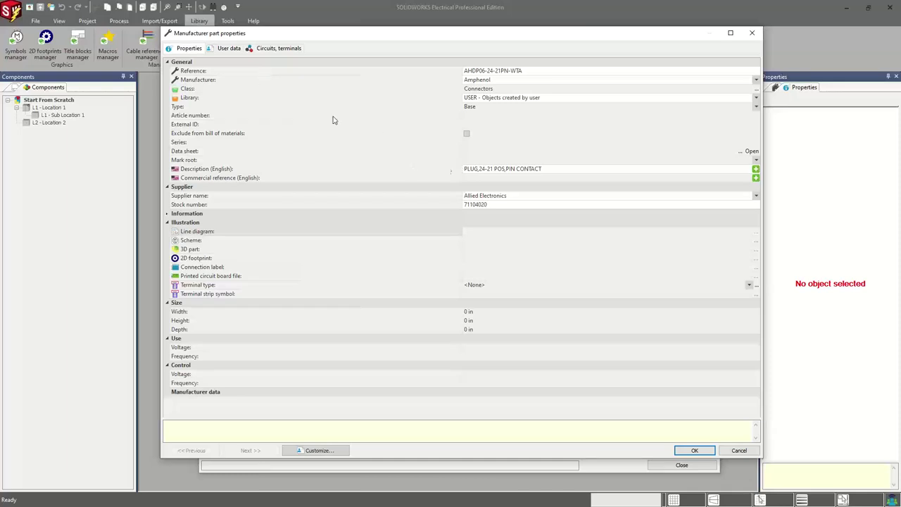
click(659, 428)
click(693, 451)
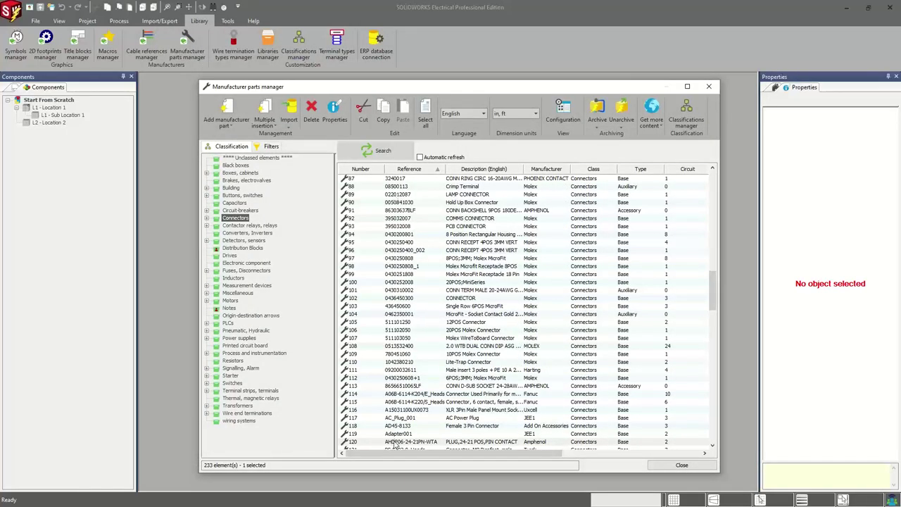
click(396, 442)
scroll(423, 331, down, 3)
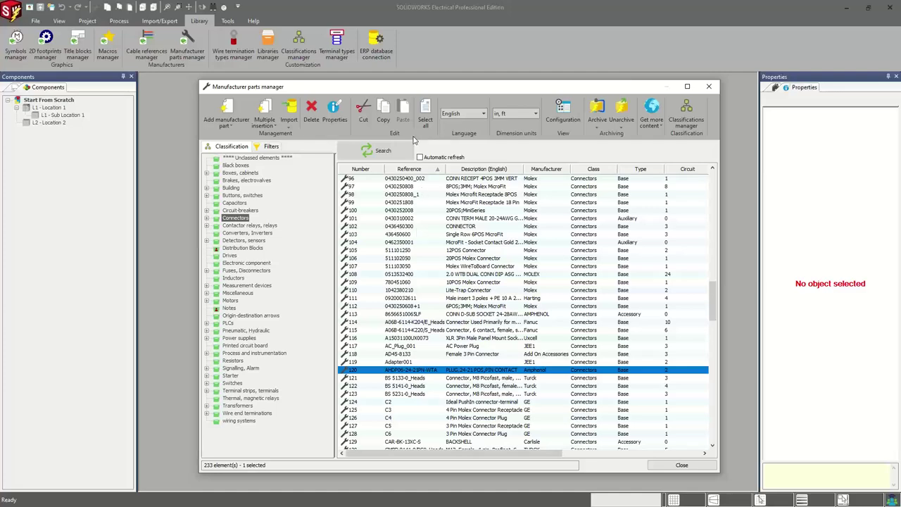
mouse_move(425, 89)
mouse_down()
mouse_move(418, 84)
mouse_move(422, 92)
mouse_up()
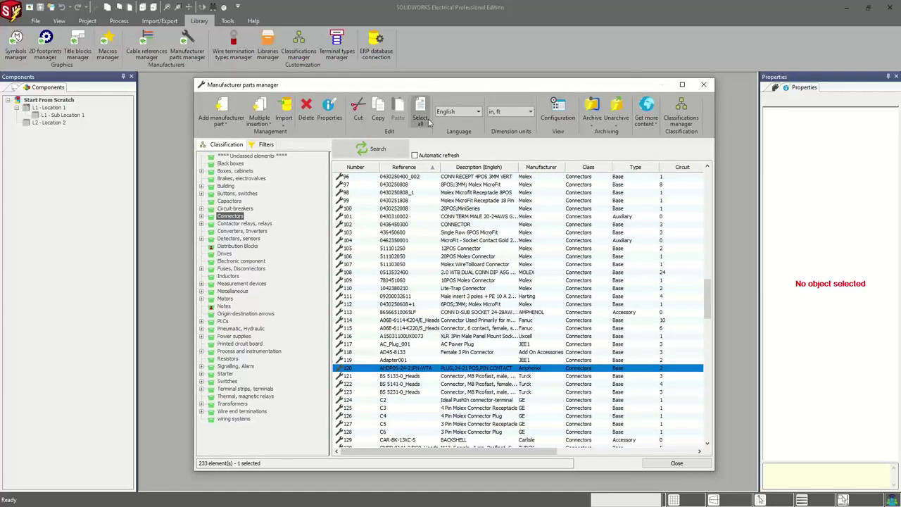
drag(432, 87, 434, 84)
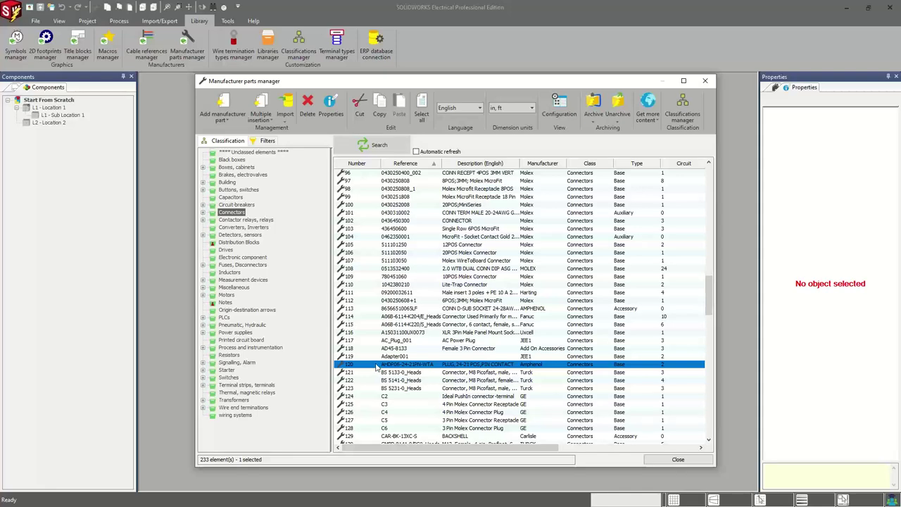
double_click(375, 367)
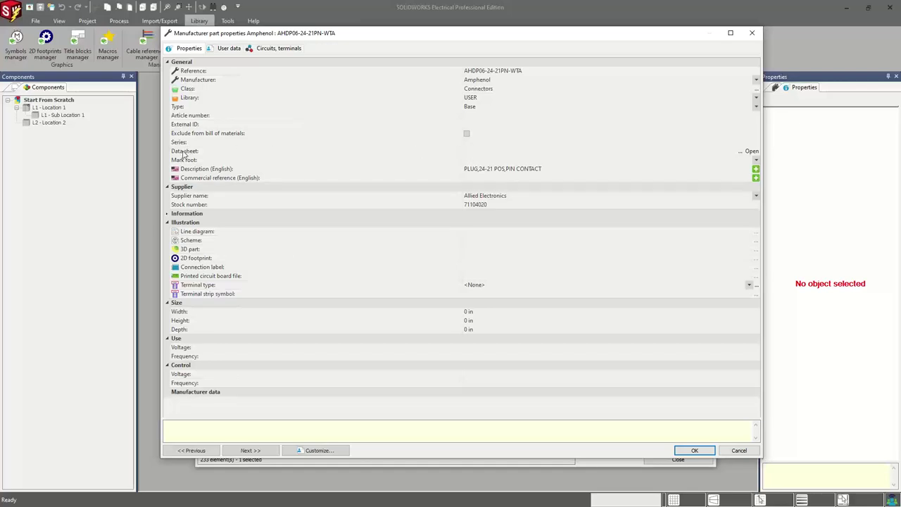
click(752, 33)
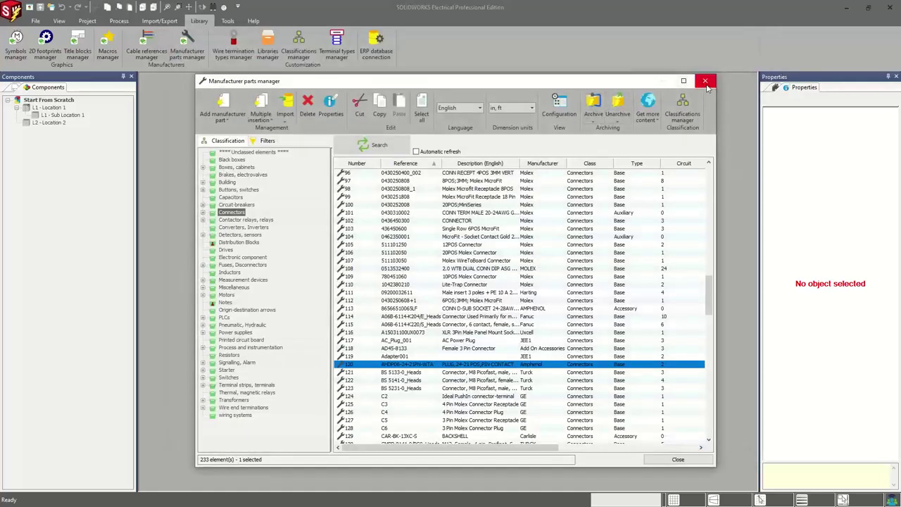
- Close the Manufacturer parts manager and open the 04 - Power sheet from the Documents tree
click(706, 83)
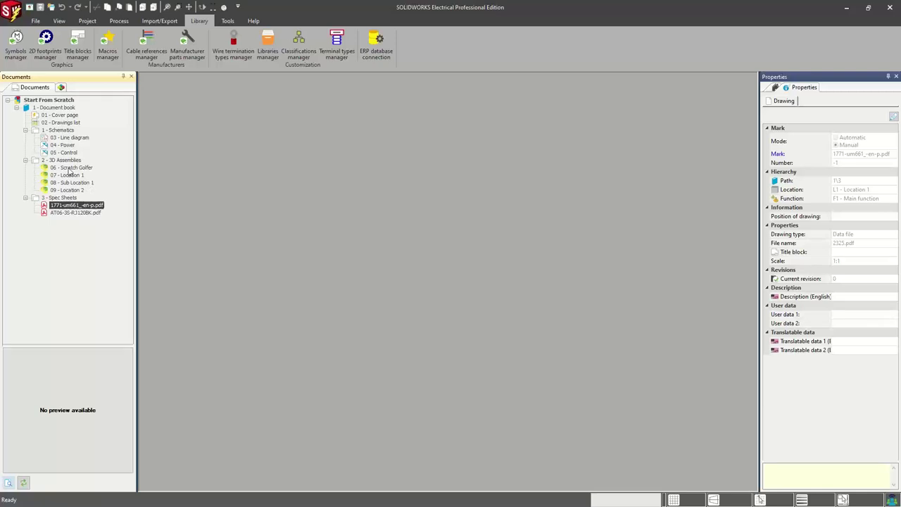
double_click(63, 145)
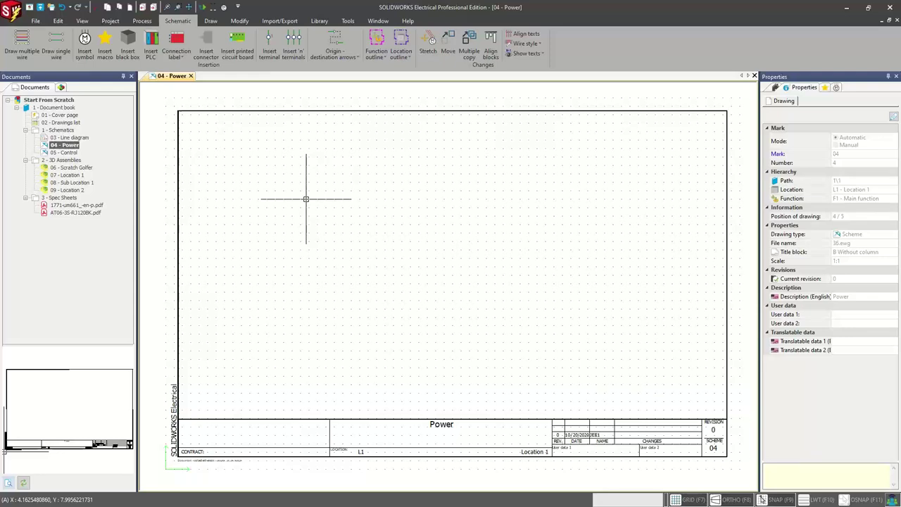
- Change the 04 - Power sheet's grid spacing to 0.1 in Drawing parameters
double_click(795, 501)
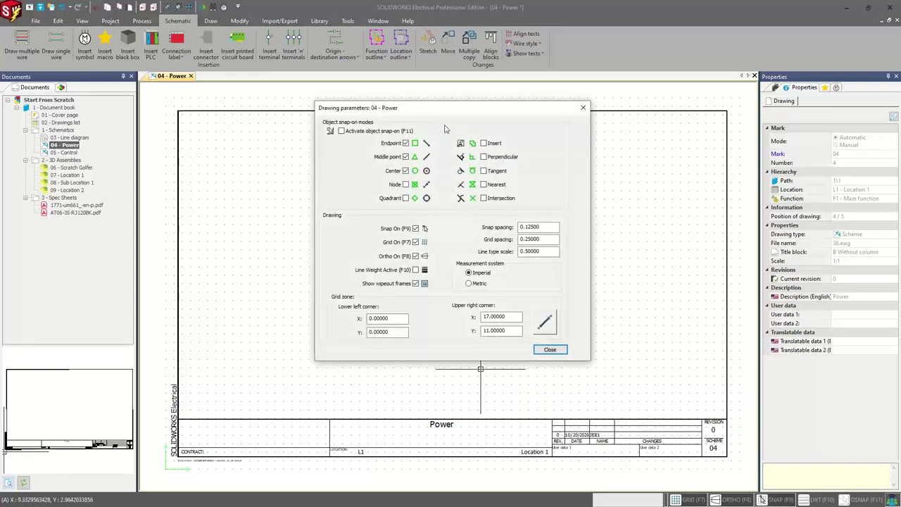
click(583, 107)
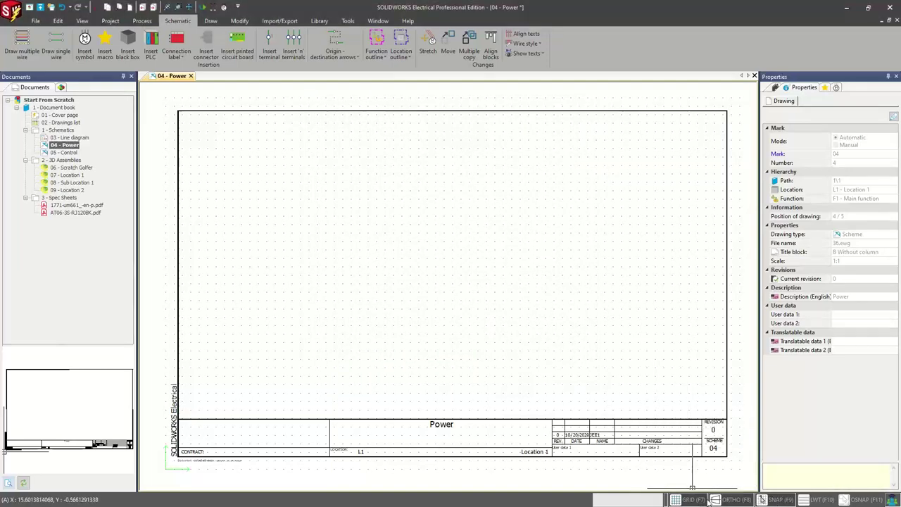
right_click(786, 501)
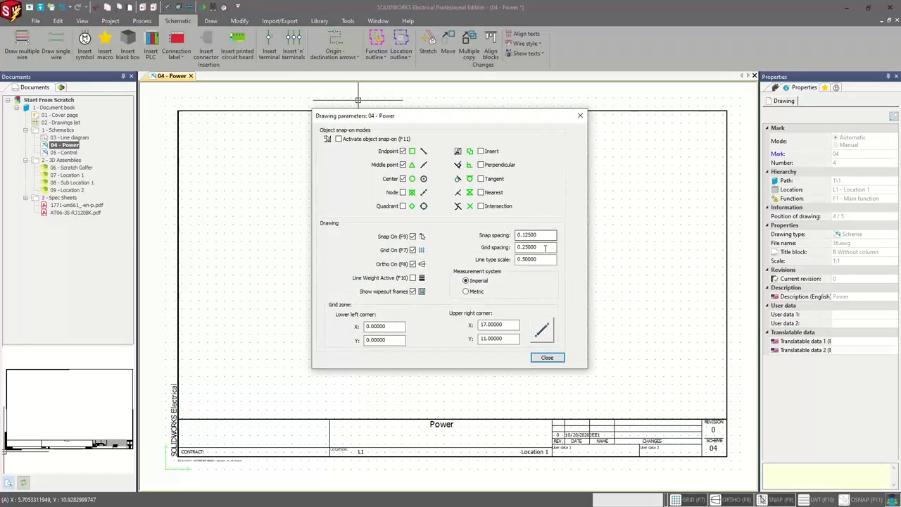
drag(554, 247, 522, 247)
text(1)
key(Return)
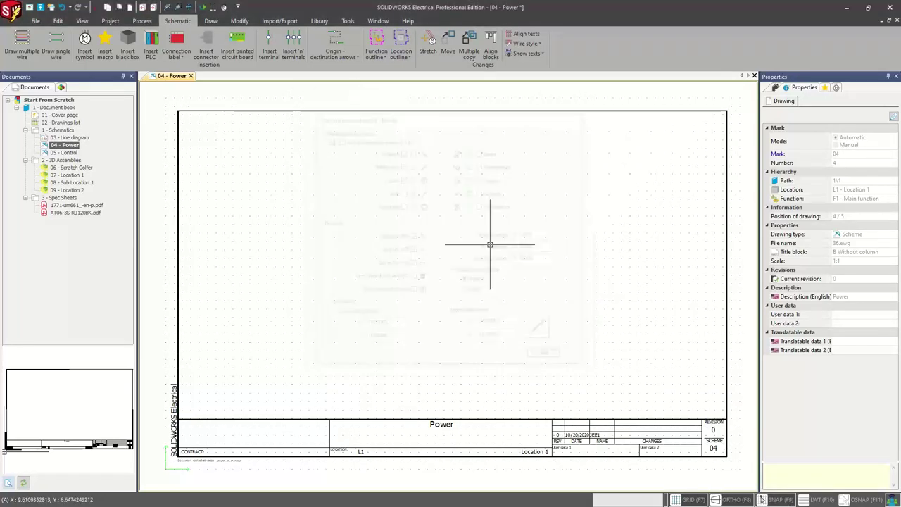
scroll(439, 203, down, 1)
scroll(440, 203, up, 2)
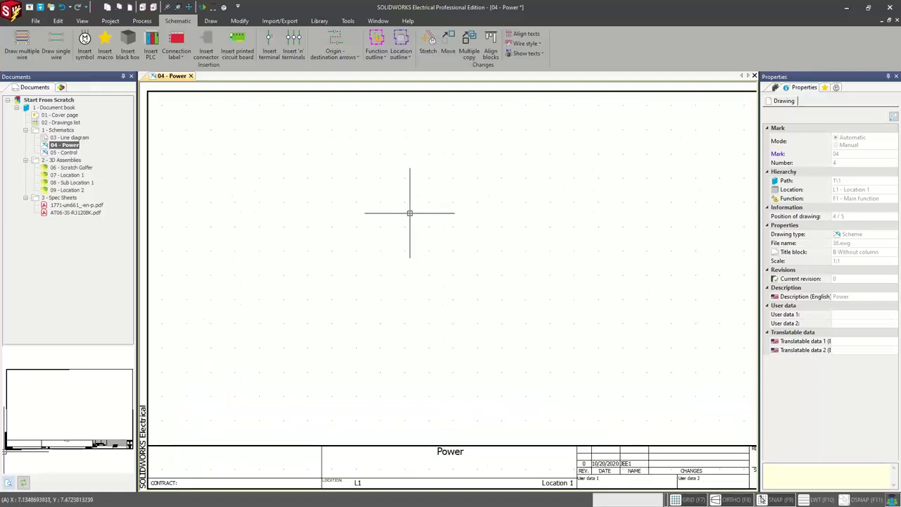
scroll(268, 169, down, 1)
middle_drag(272, 172, 310, 195)
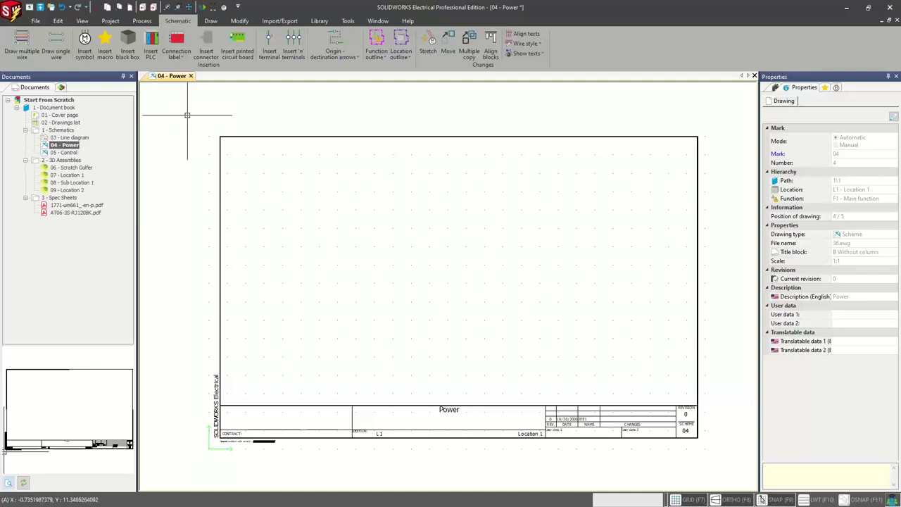
click(85, 41)
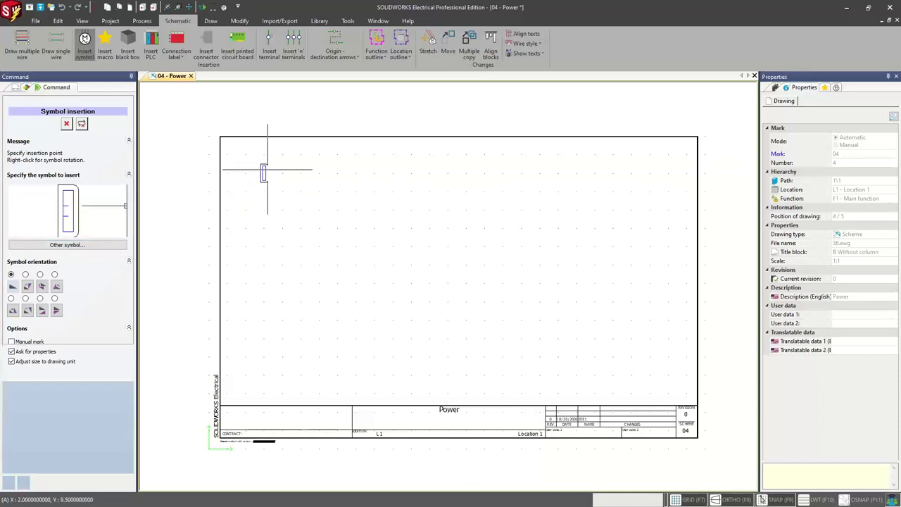
key(Escape)
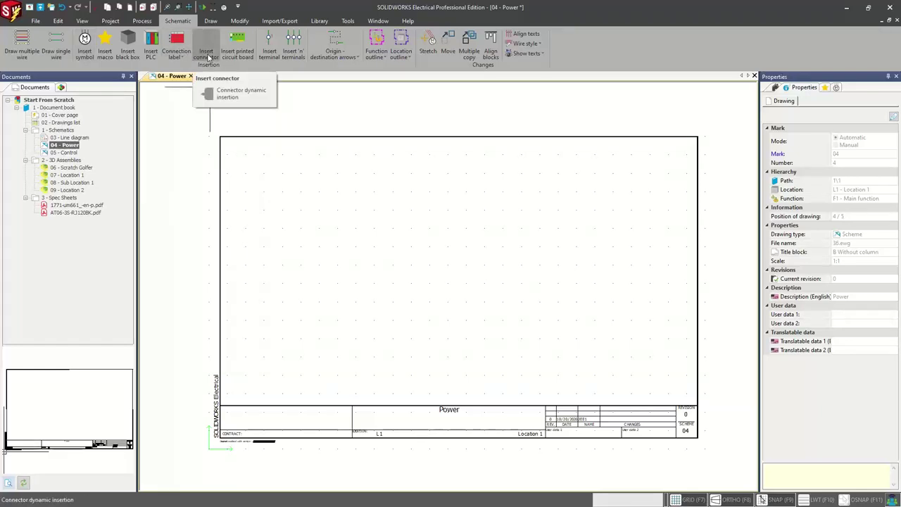
- Filter connector parts to manufacturer AMPHENOL and add the AHDP06-24-21PN-WTA plug
click(208, 57)
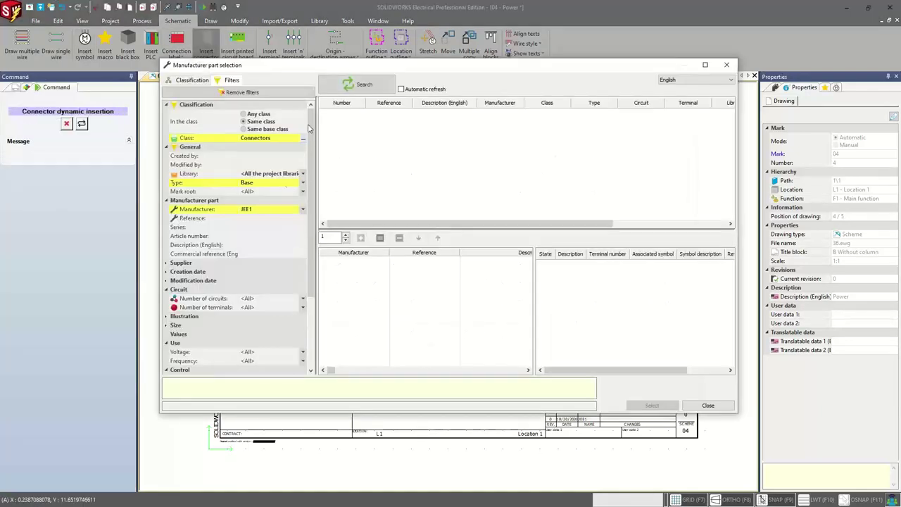
click(362, 84)
click(303, 209)
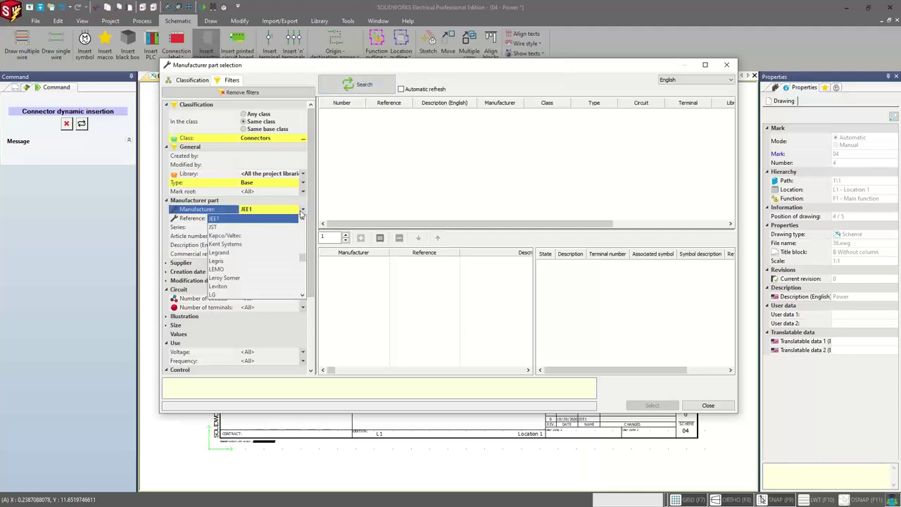
scroll(253, 238, down, 2)
scroll(273, 230, down, 2)
scroll(271, 232, up, 2)
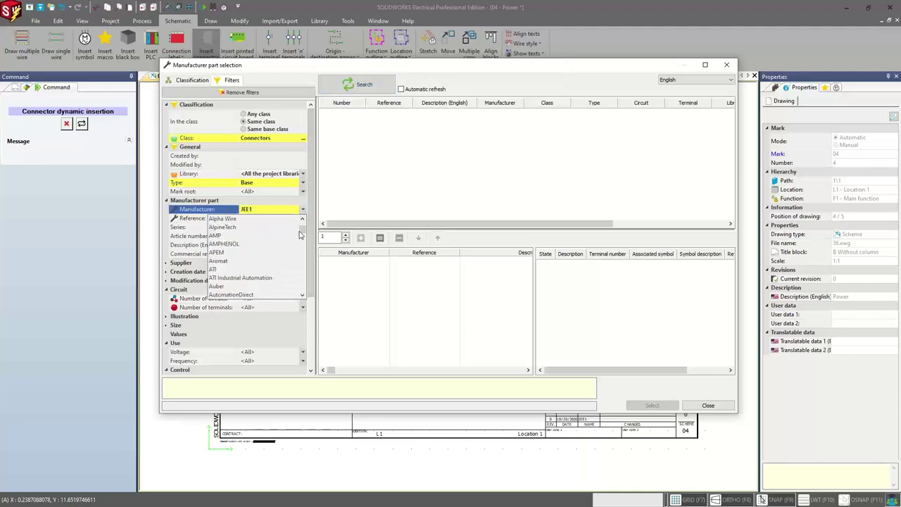
scroll(253, 247, up, 2)
scroll(240, 266, down, 1)
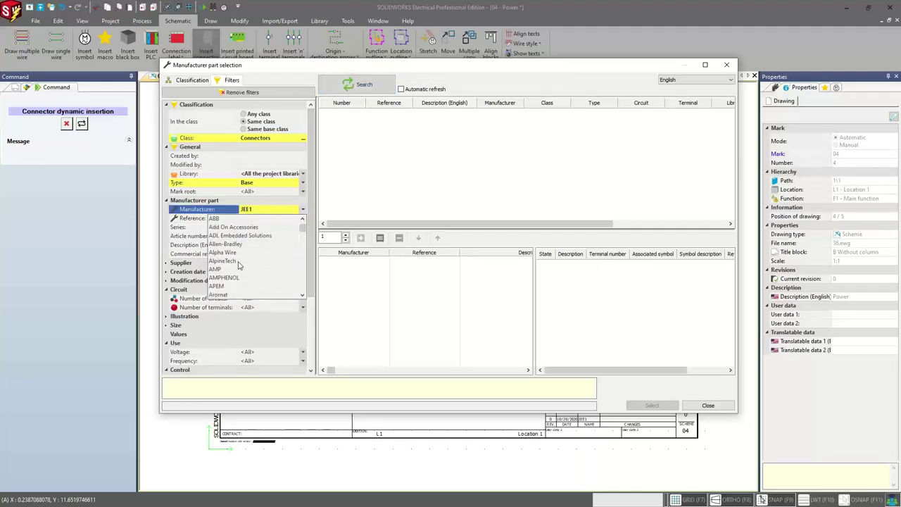
click(238, 274)
click(357, 85)
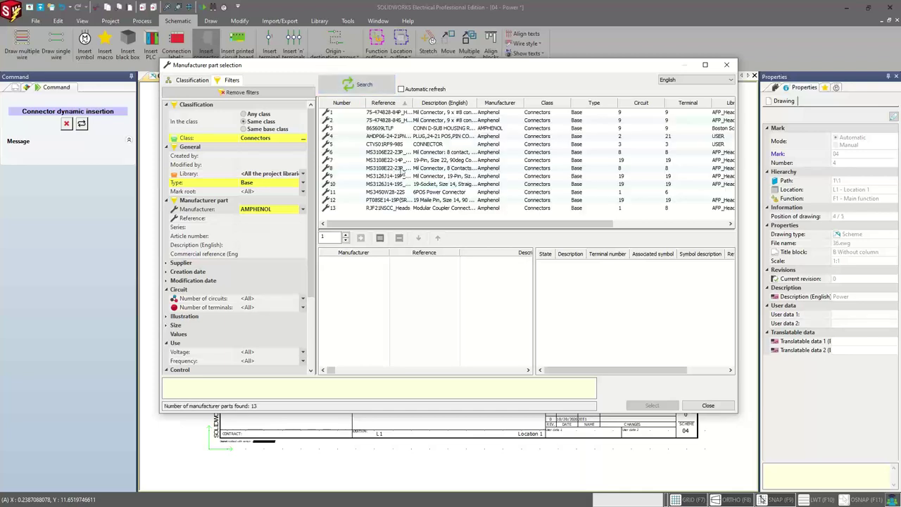
click(381, 136)
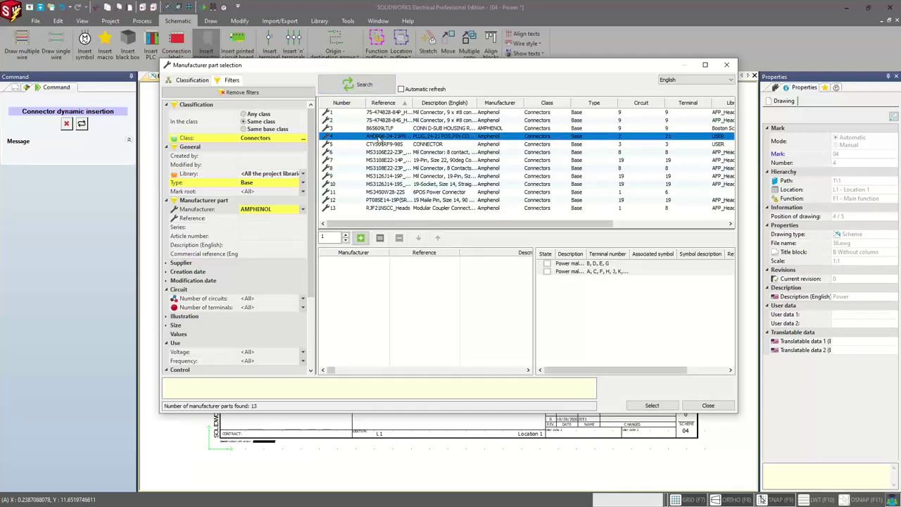
double_click(381, 139)
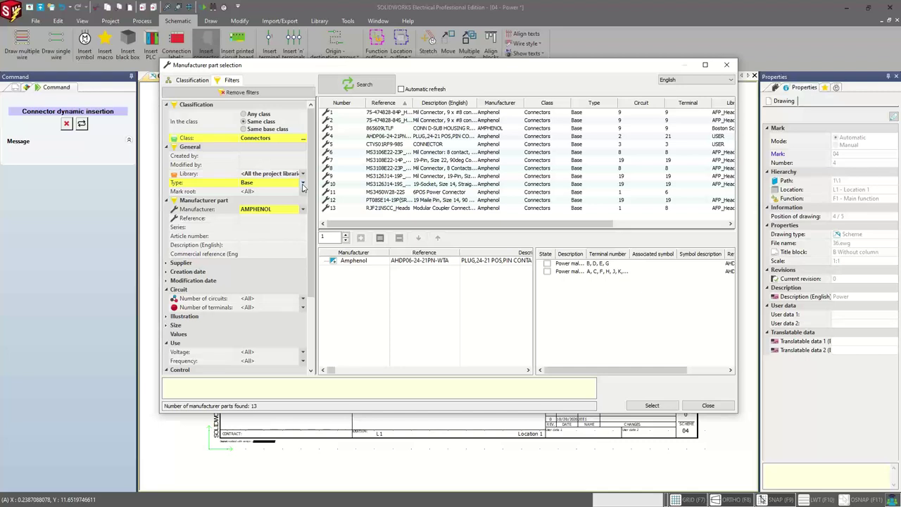
- Filter to the Auxiliary type, add the M85049/124-09W backshell, and confirm the selection
click(304, 185)
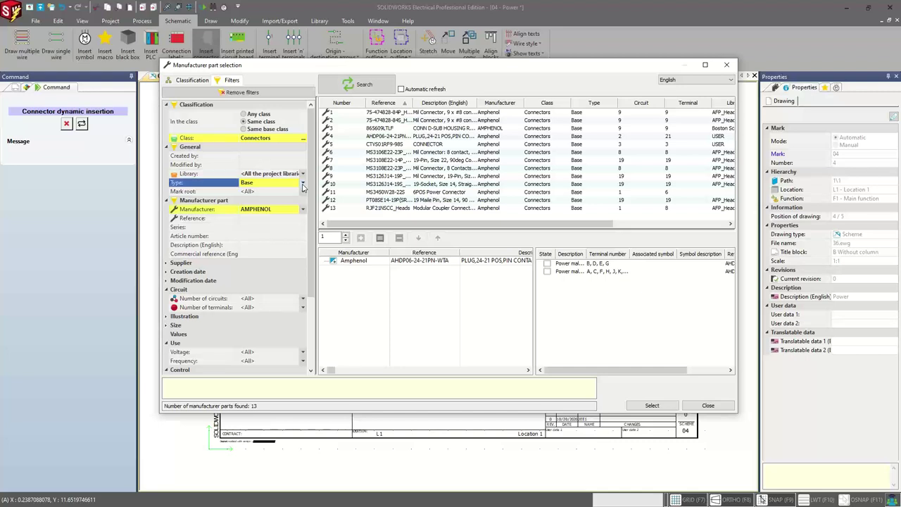
click(258, 210)
click(352, 90)
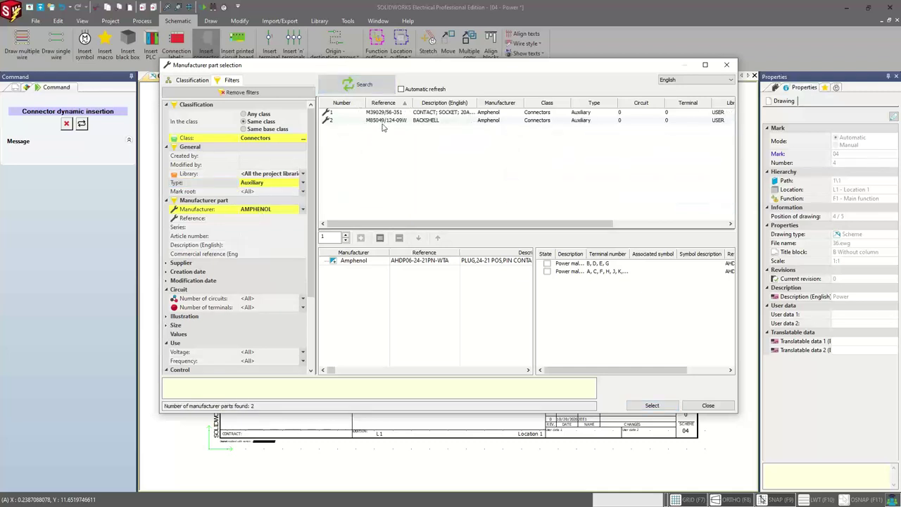
click(384, 122)
double_click(384, 123)
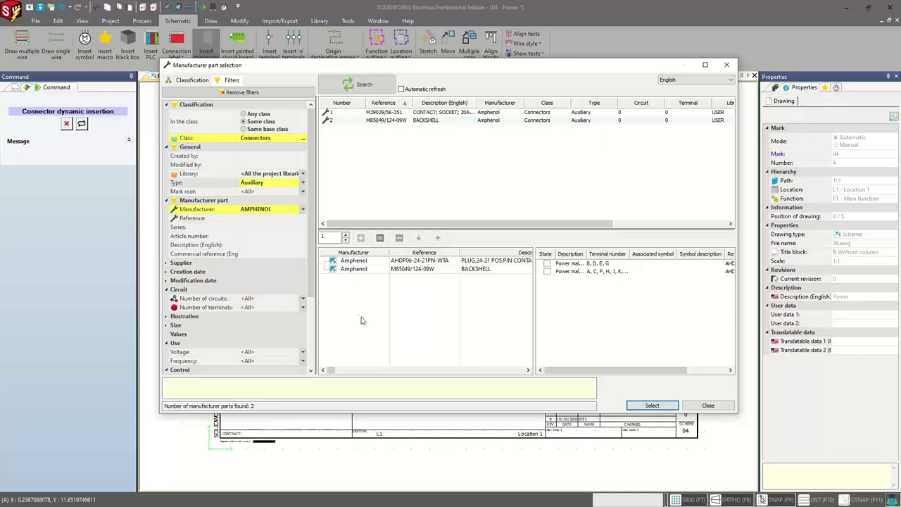
click(650, 405)
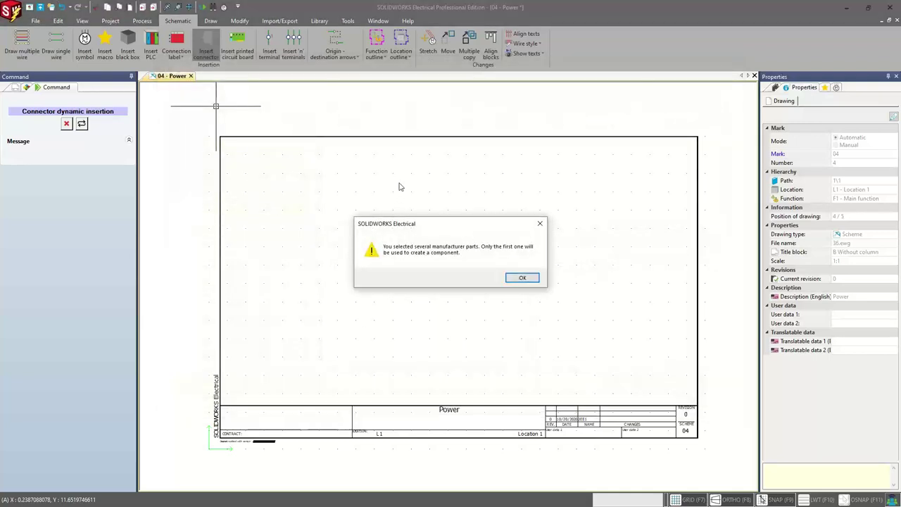
- Dismiss the first-part warning, delete the X root so the mark root is J, and accept the component properties
click(521, 279)
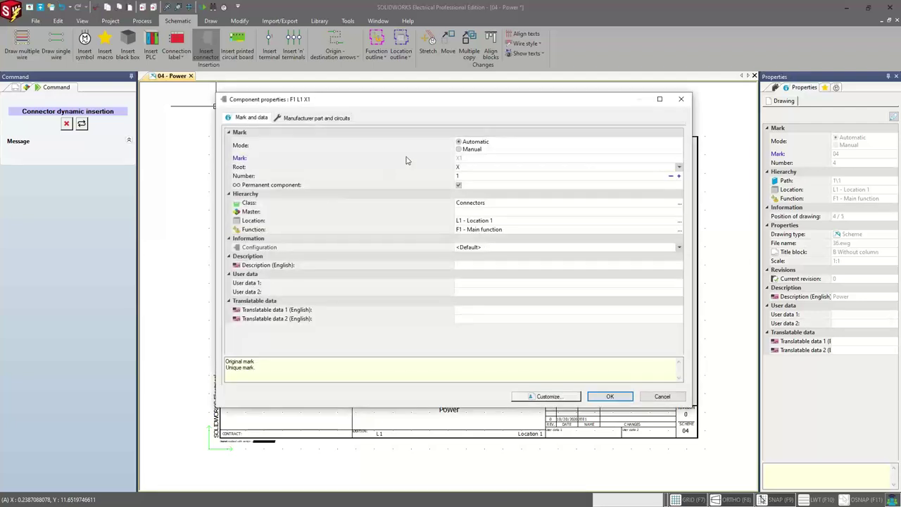
click(468, 169)
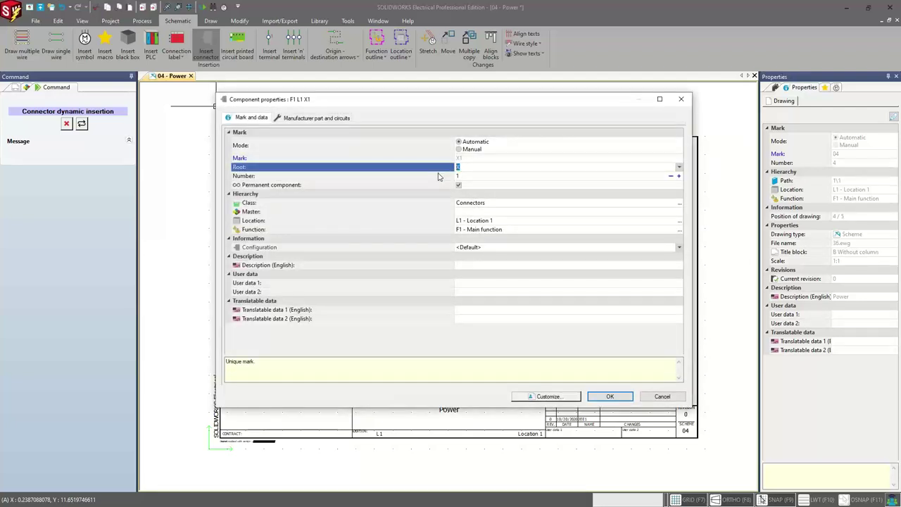
key(BackSpace)
click(596, 393)
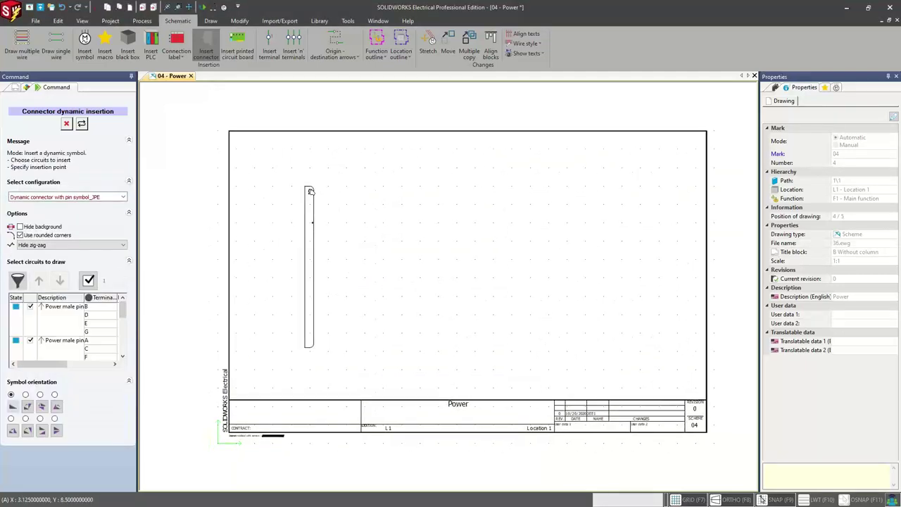
- Set zig-zag display to Automatic, exclude the second circuit, then place PWR near the top-left with COMMS below
middle_drag(298, 198, 313, 168)
scroll(296, 159, up, 2)
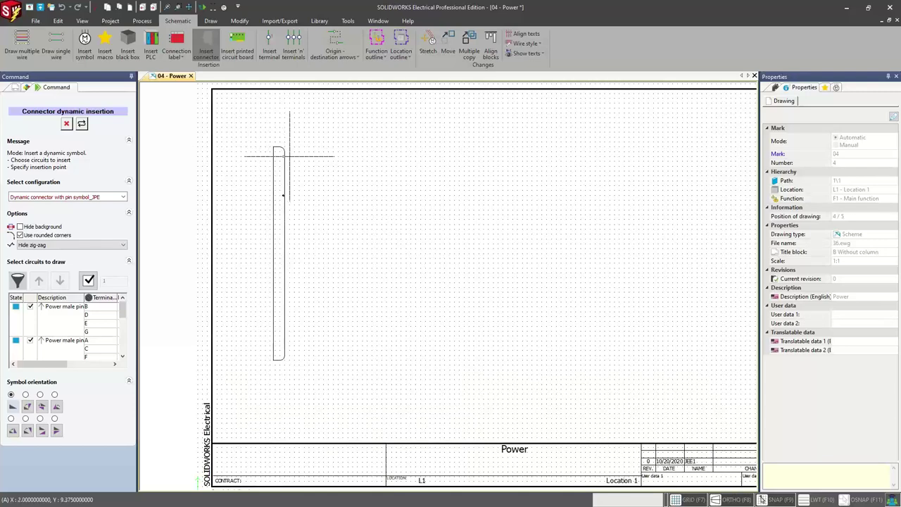
drag(138, 285, 201, 285)
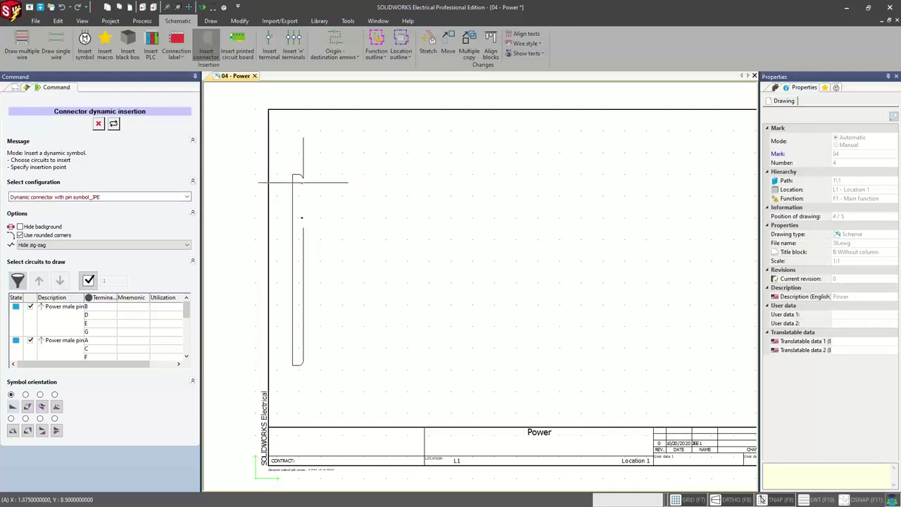
click(26, 246)
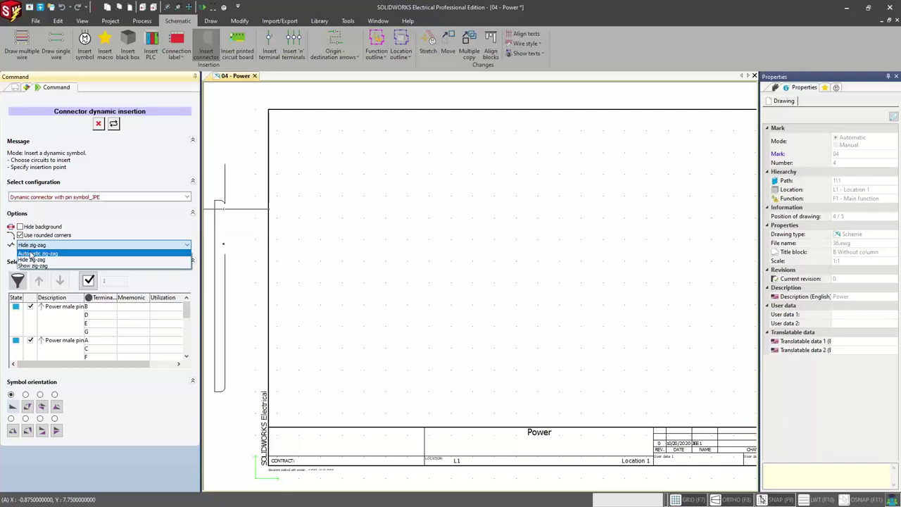
click(32, 253)
click(30, 341)
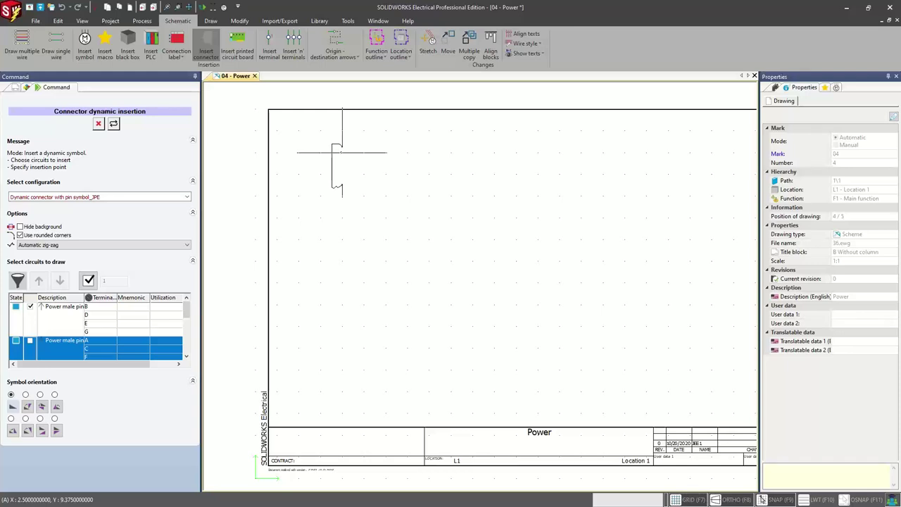
click(342, 151)
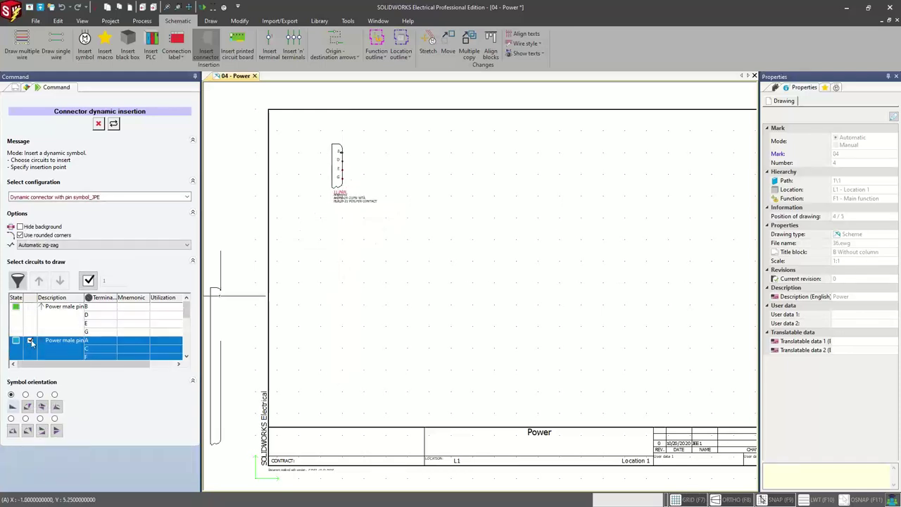
click(341, 225)
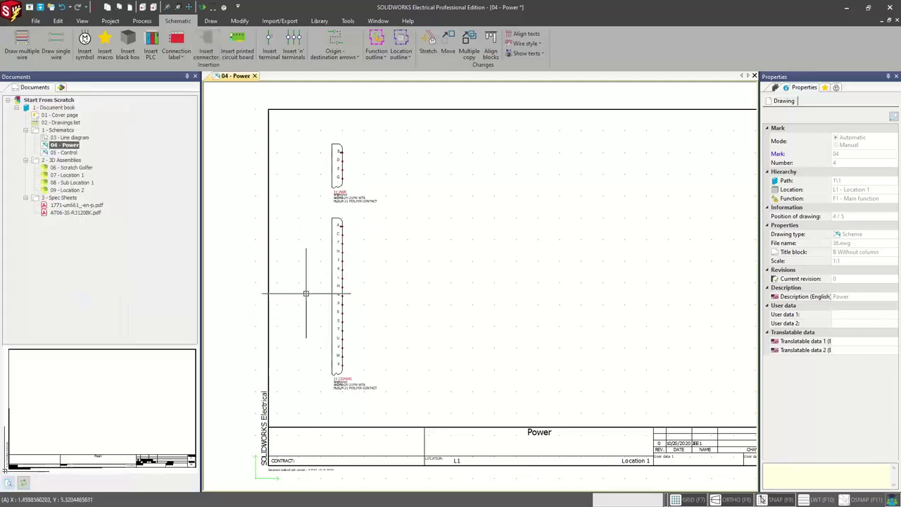
- In the Components tree, expand =F1-J1 to list its PWR and COMMS multiwire symbols on sheet 04
scroll(332, 199, up, 1)
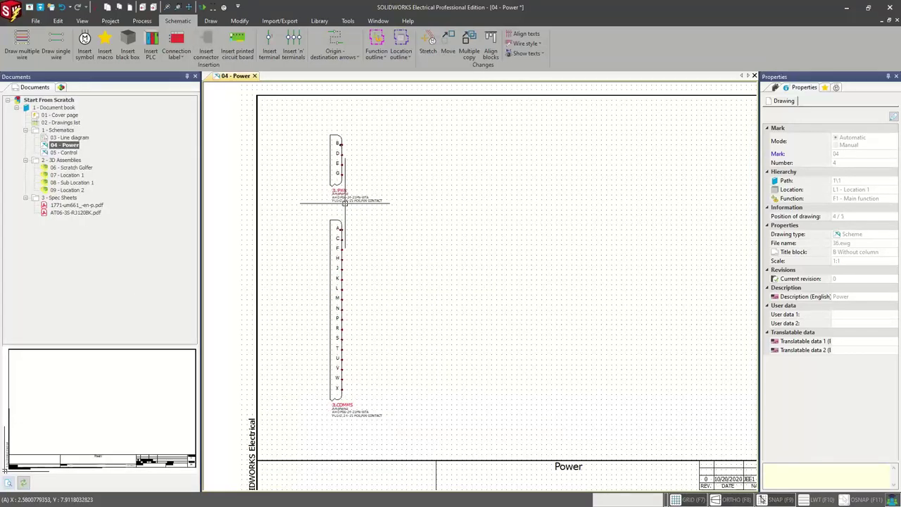
scroll(345, 206, up, 1)
scroll(341, 190, down, 1)
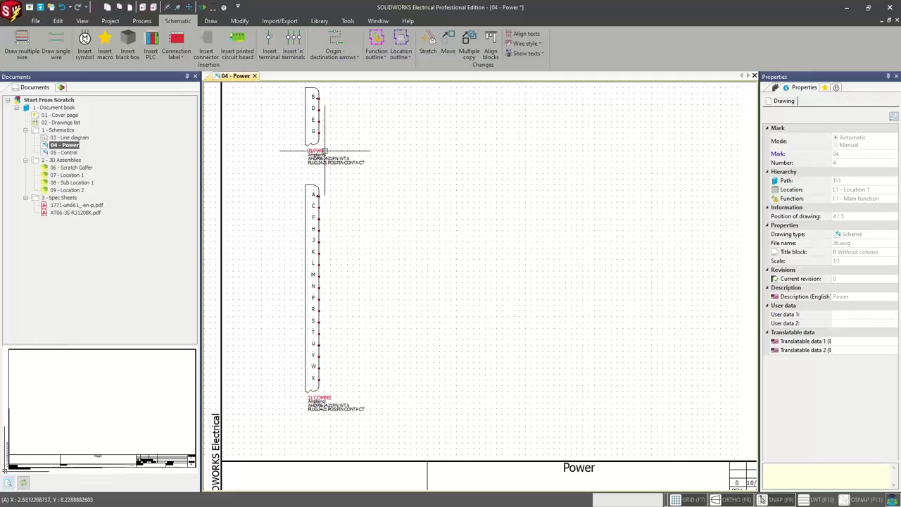
scroll(338, 182, up, 1)
scroll(325, 200, up, 2)
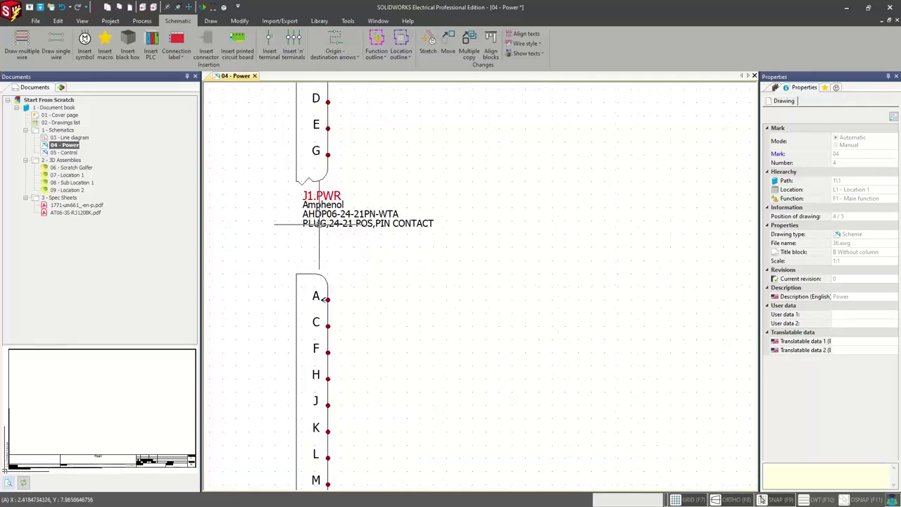
scroll(320, 204, down, 1)
scroll(322, 201, down, 1)
scroll(368, 263, down, 1)
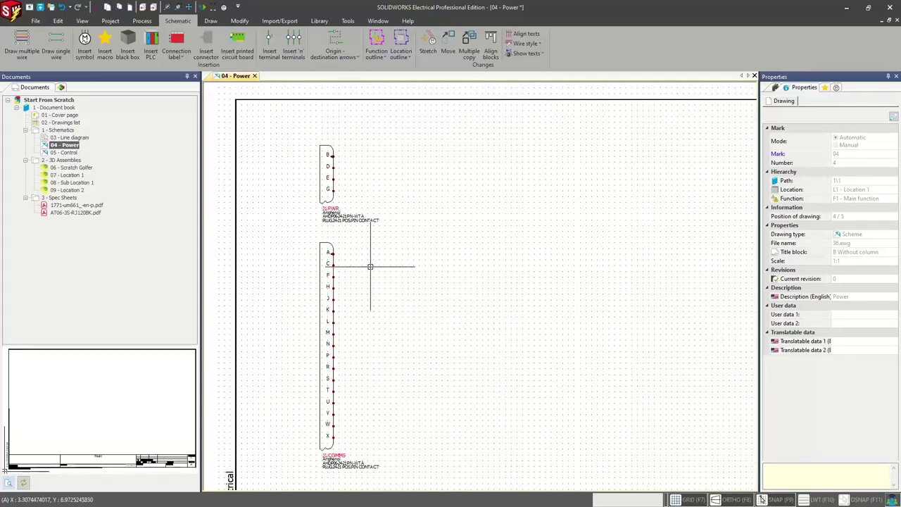
scroll(356, 249, down, 1)
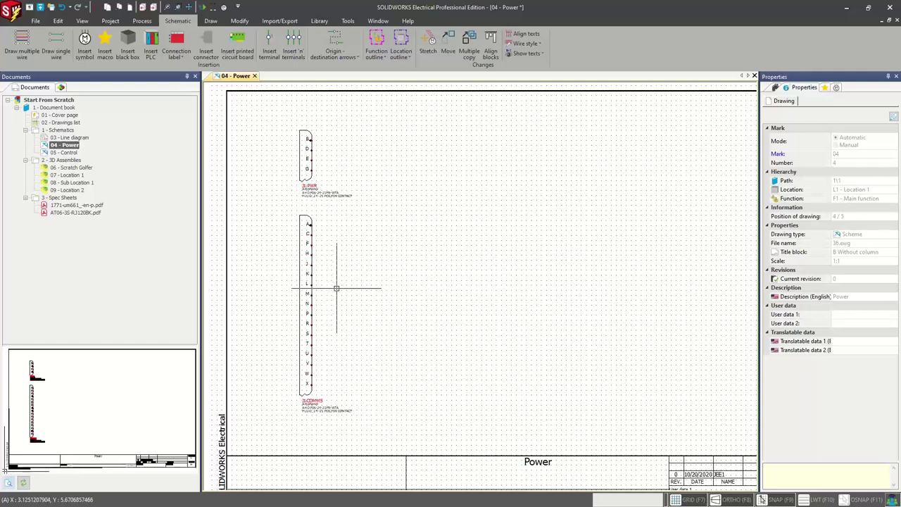
click(61, 87)
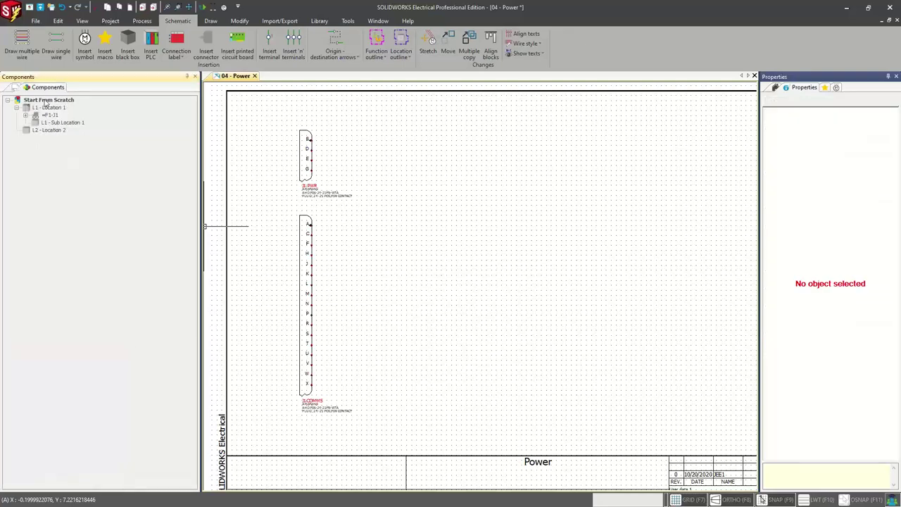
click(25, 115)
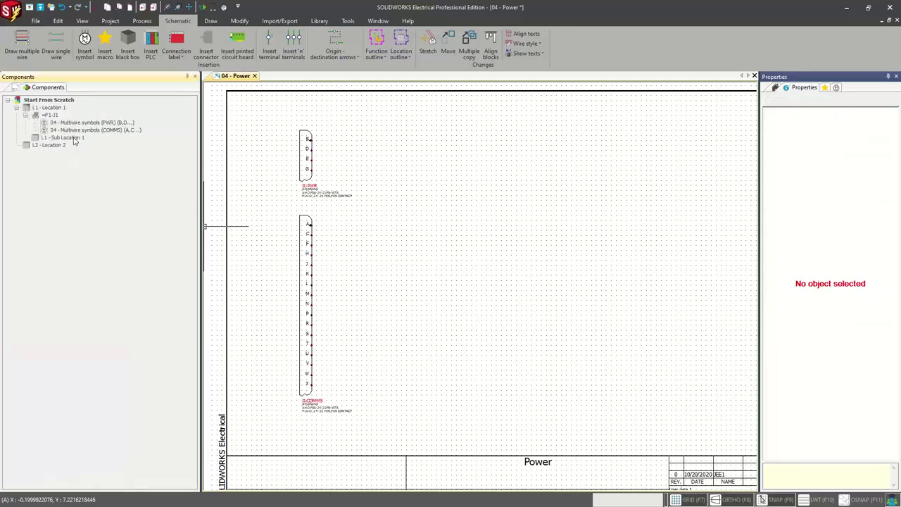
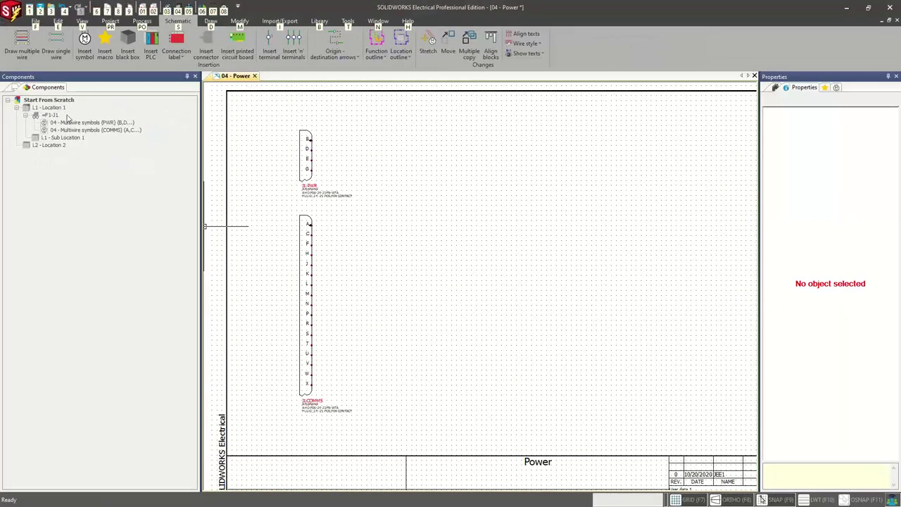
- On the Power sheet, start the single-wire command with the 12V - 12V DC wire style
click(410, 171)
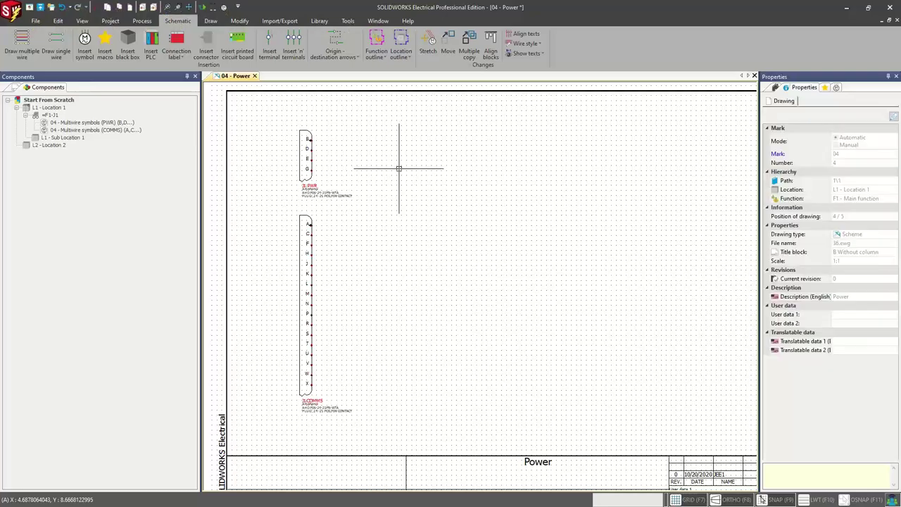
mouse_move(434, 211)
middle_down()
mouse_move(409, 204)
mouse_move(418, 208)
middle_up()
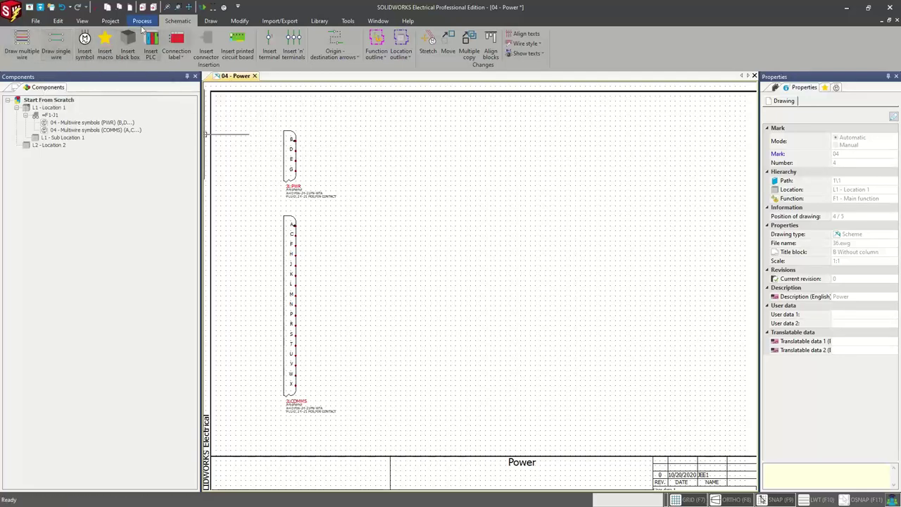
click(57, 52)
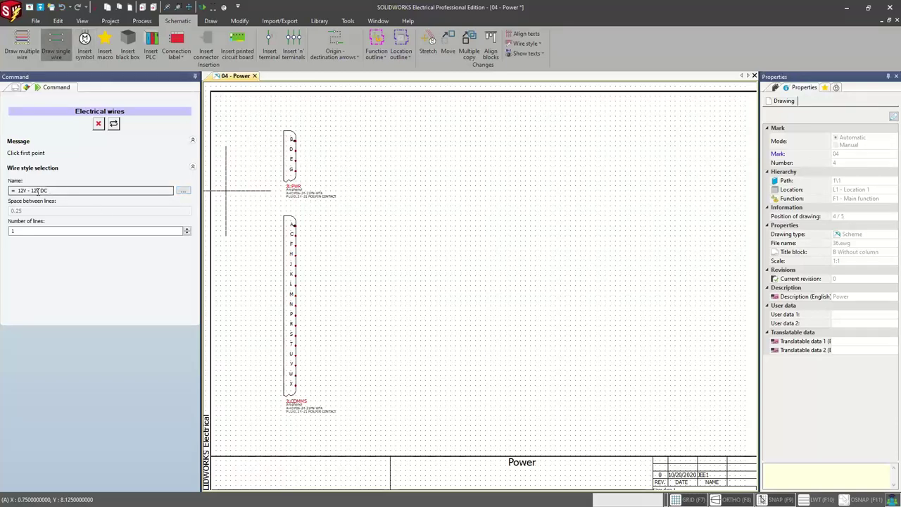
- Open the Wire style manager from the wire style selector next to the style name
click(183, 191)
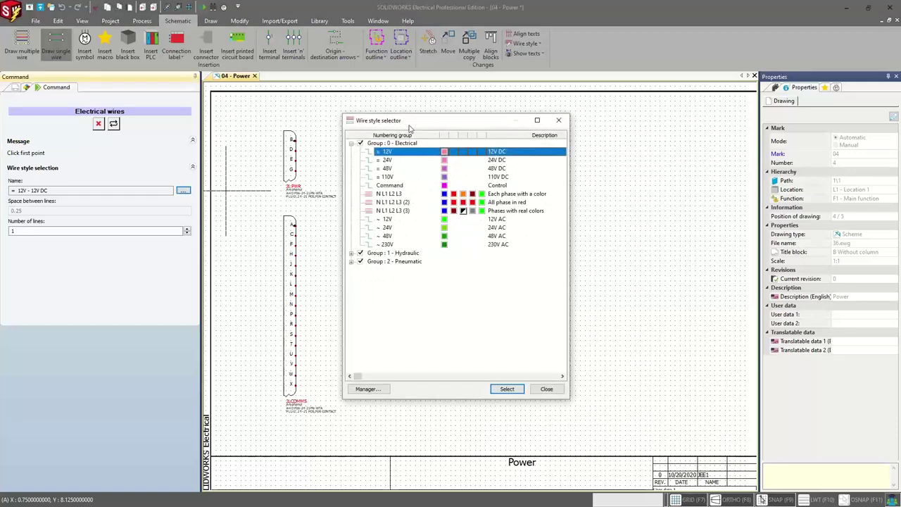
drag(412, 120, 450, 112)
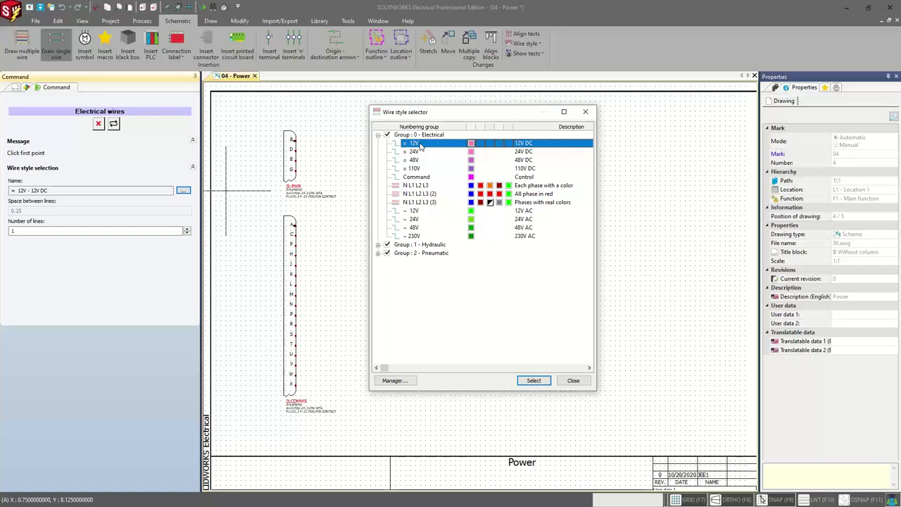
click(396, 380)
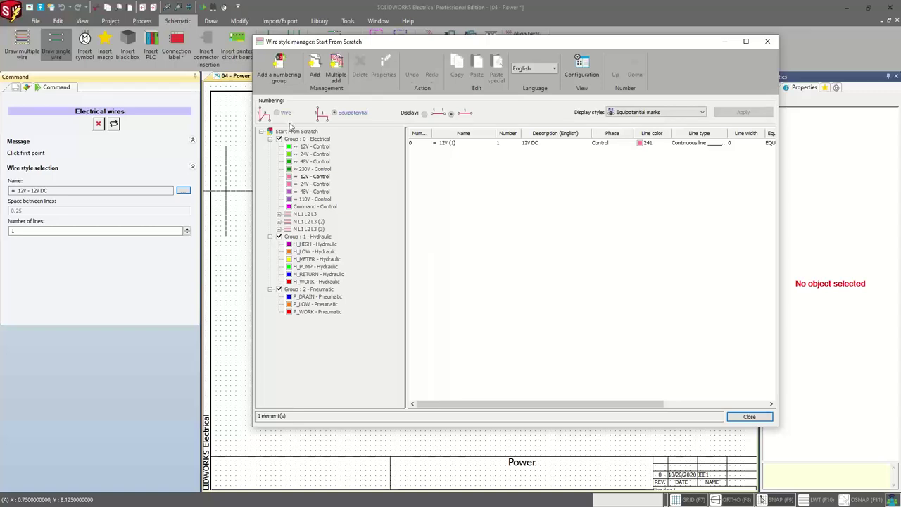
- Collapse the Electrical, Hydraulic and Pneumatic groups and add wire numbering group 3
drag(412, 44, 408, 49)
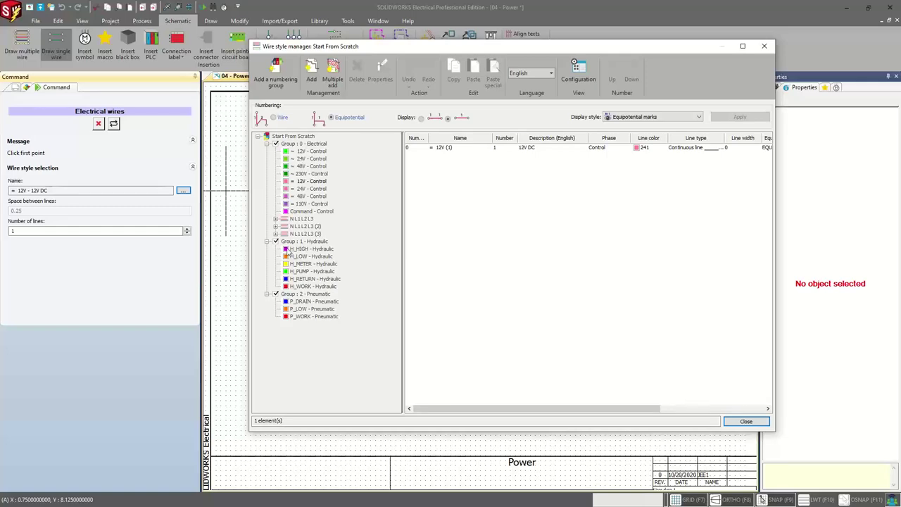
double_click(296, 144)
click(267, 150)
click(267, 159)
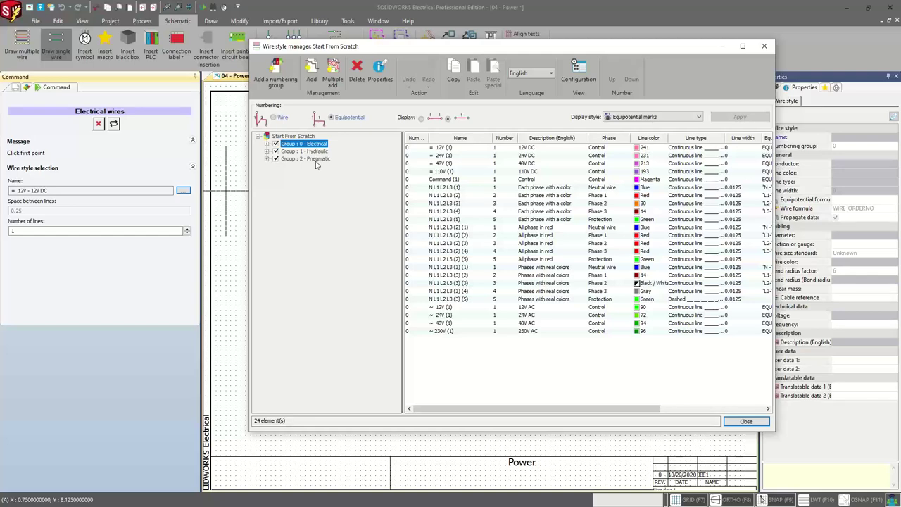
click(282, 82)
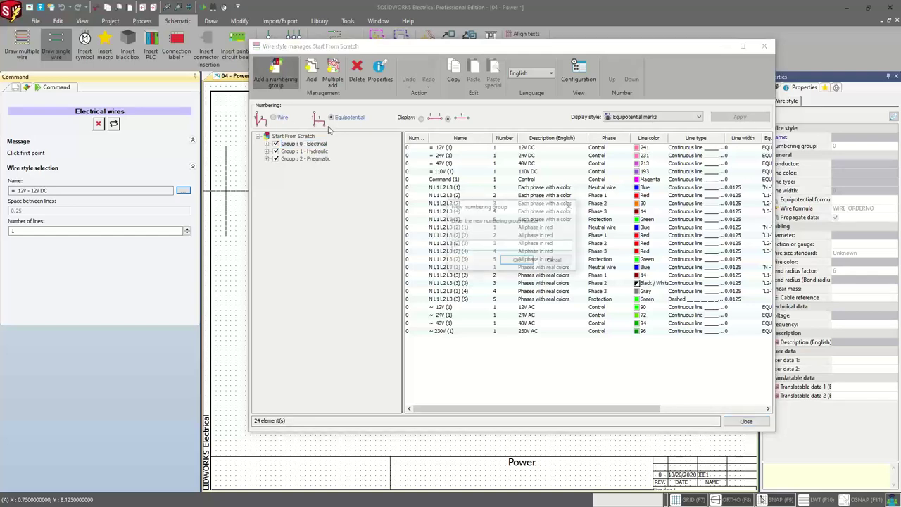
click(516, 260)
- Give Group 3 the description 16AWG and select its F34 control wire style
right_click(293, 167)
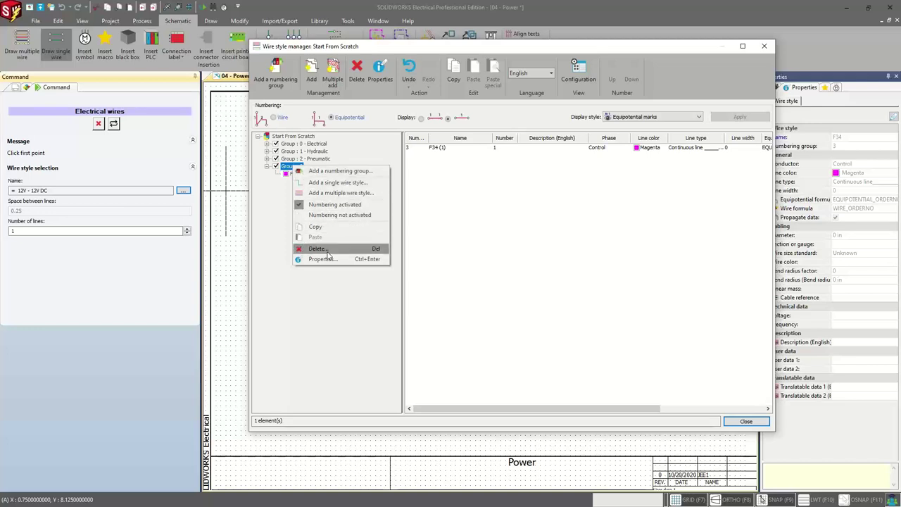
click(365, 247)
click(521, 110)
click(524, 126)
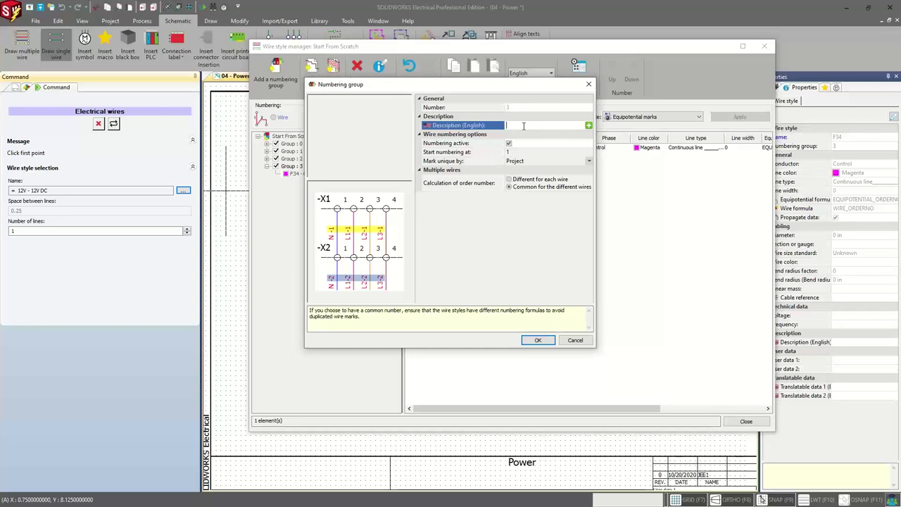
text(16)
text(AWG)
key(Return)
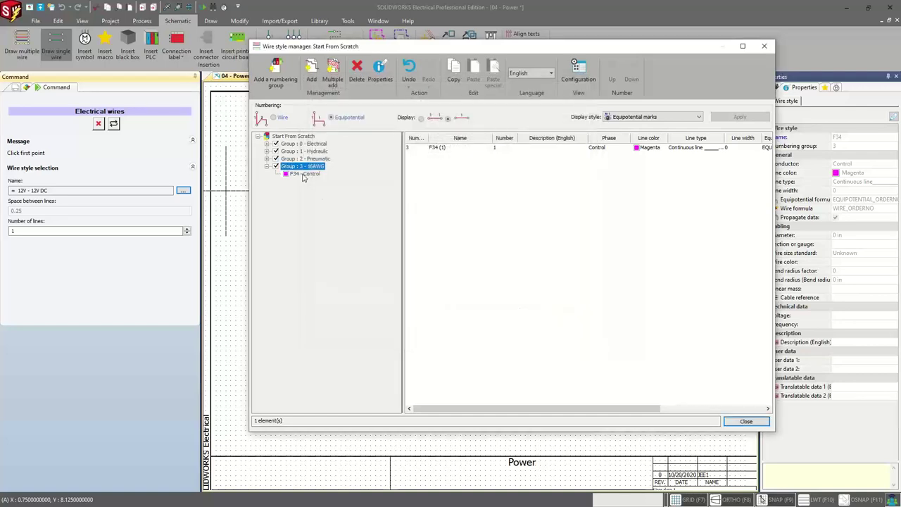
click(303, 175)
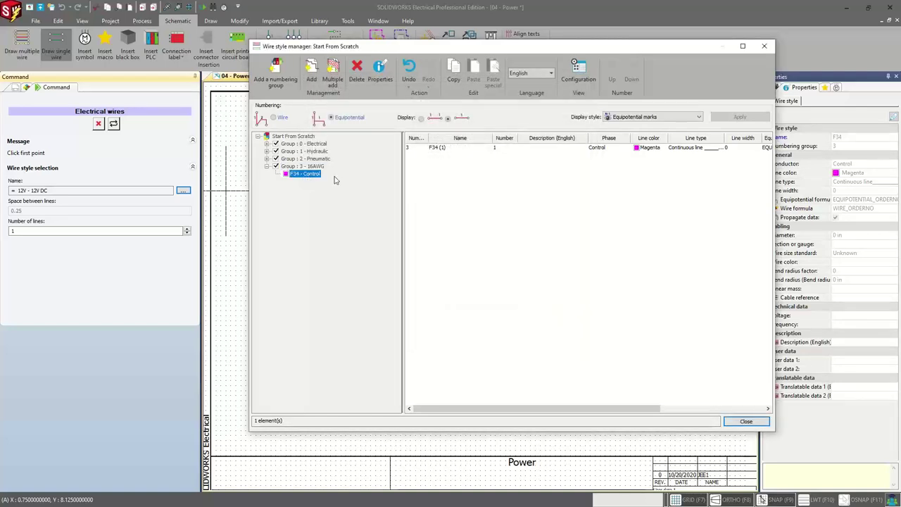
- Rename the F34 wire style to 16AWG - RED
double_click(477, 148)
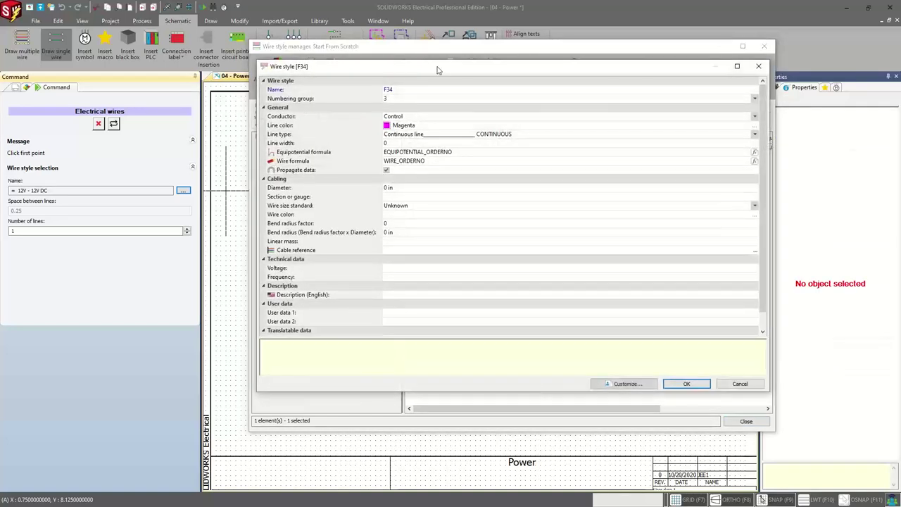
drag(440, 71, 441, 84)
click(435, 103)
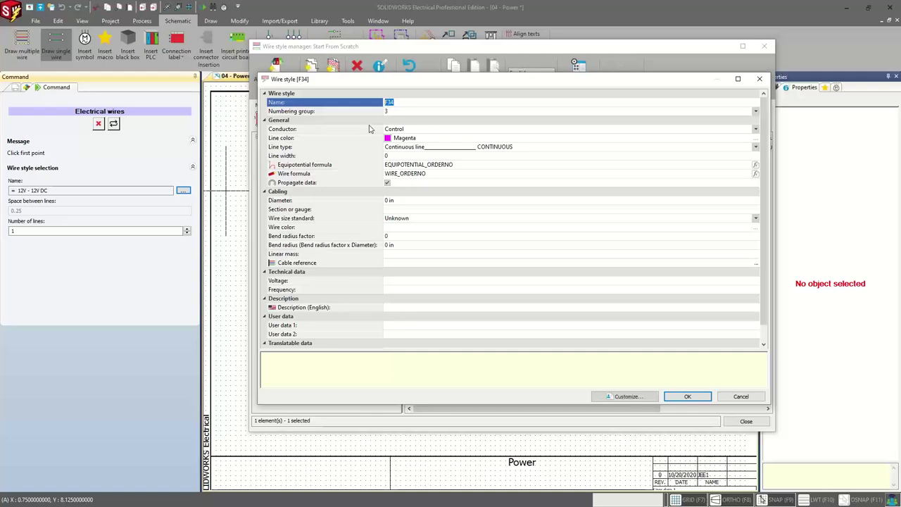
text(16)
text(6)
text(AWG -)
text( RED)
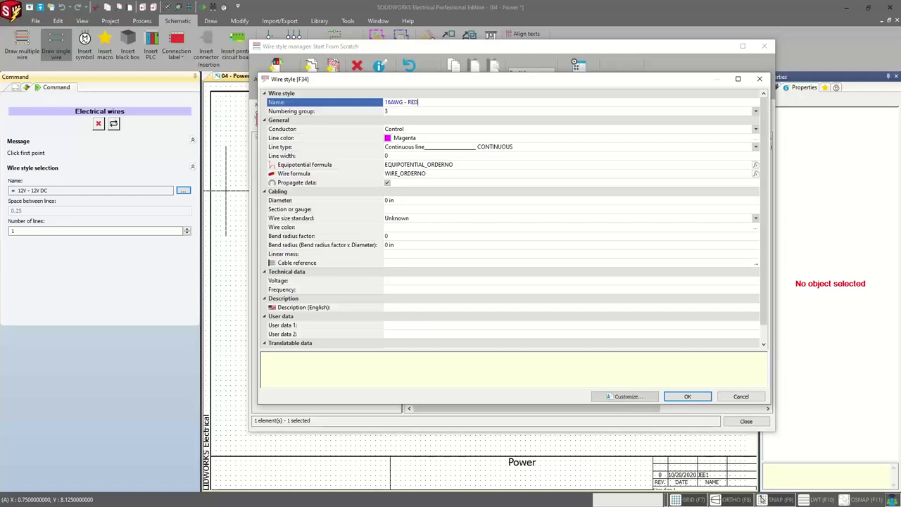
- Set the style's line colour to red
click(409, 140)
click(759, 140)
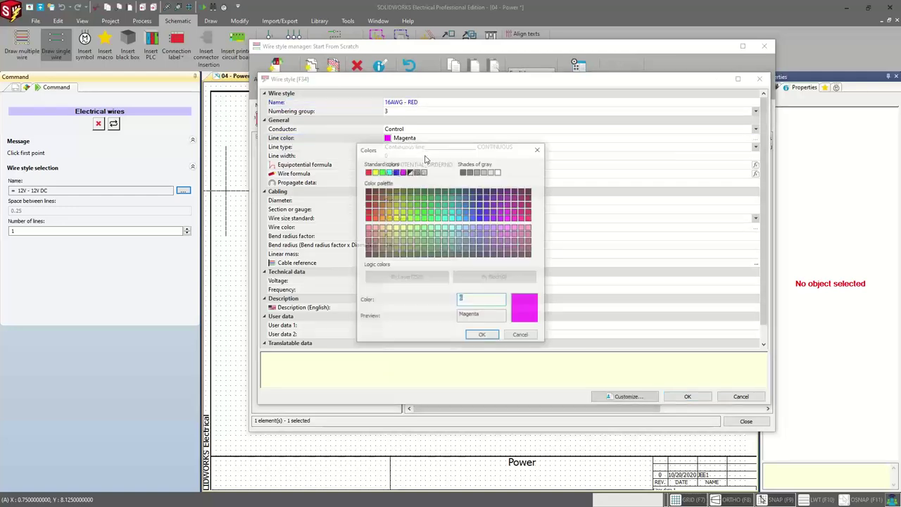
click(479, 336)
click(759, 138)
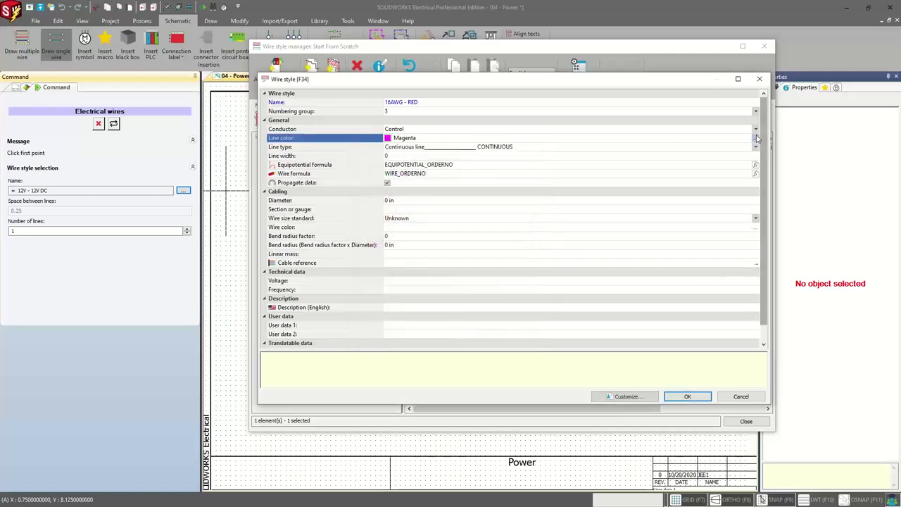
click(368, 171)
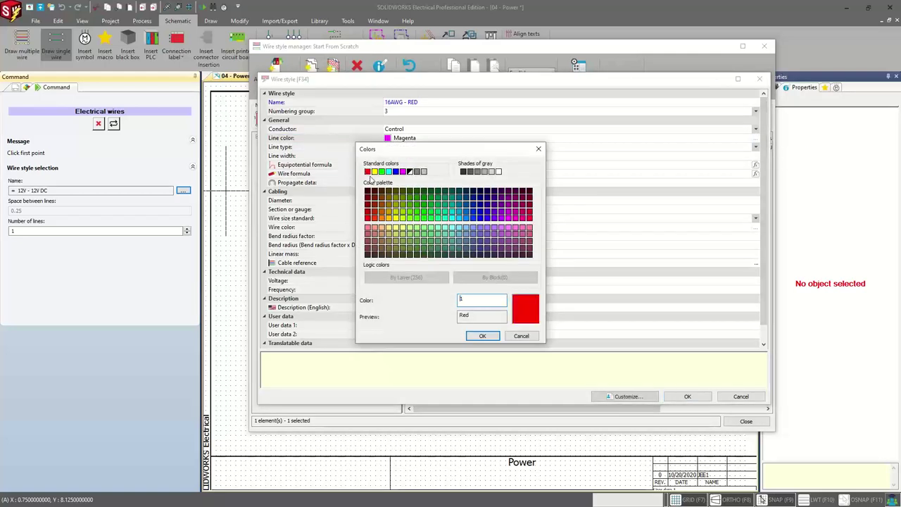
click(483, 336)
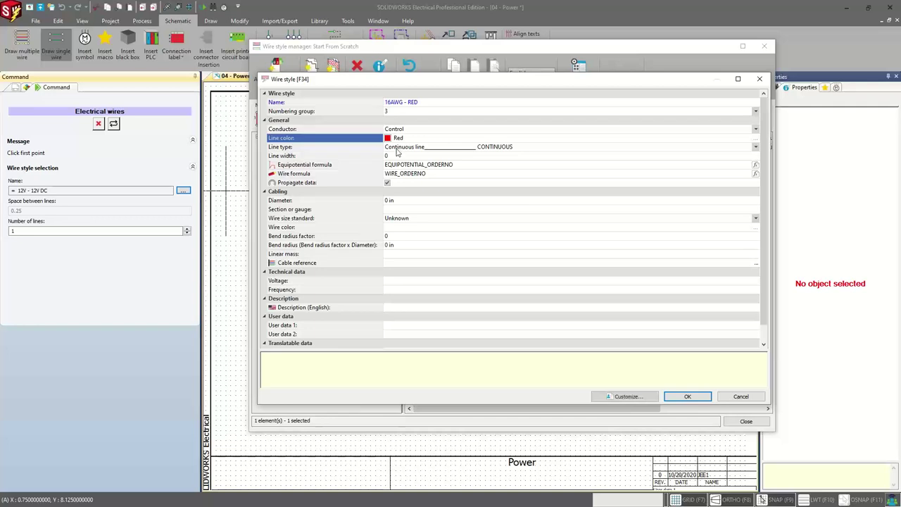
- Select the wire diameter value and switch to the browser to look up wire data
click(405, 200)
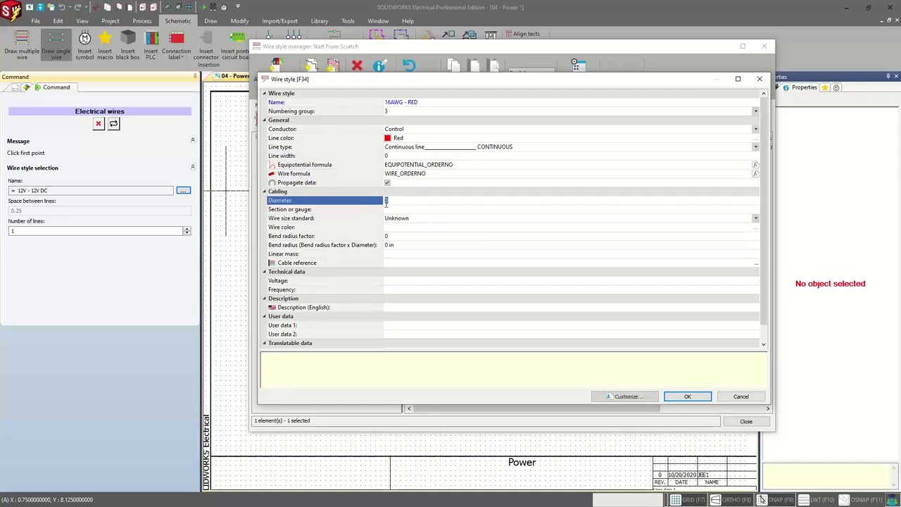
drag(383, 202, 403, 199)
key(alt+Tab)
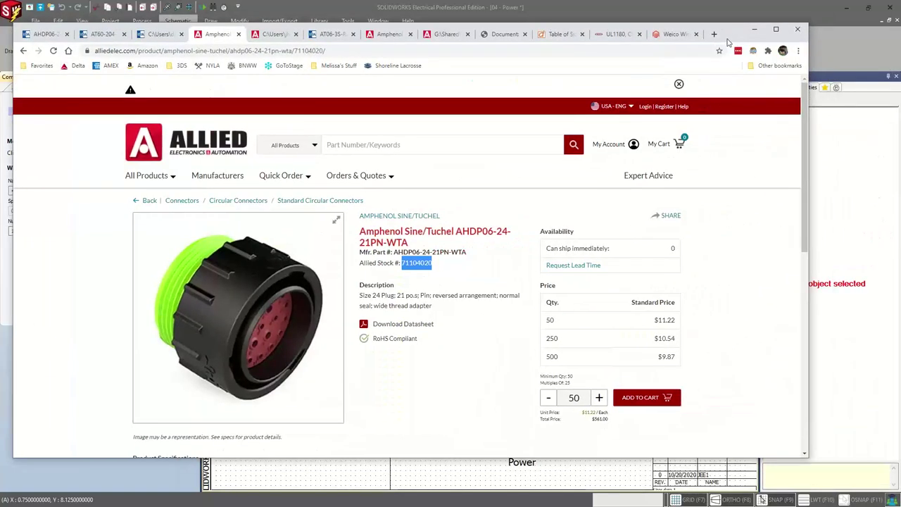
- Find the 16 gauge wire's .085 in outer diameter on the Weico spec sheet, then move the browser aside
click(672, 34)
scroll(374, 298, down, 3)
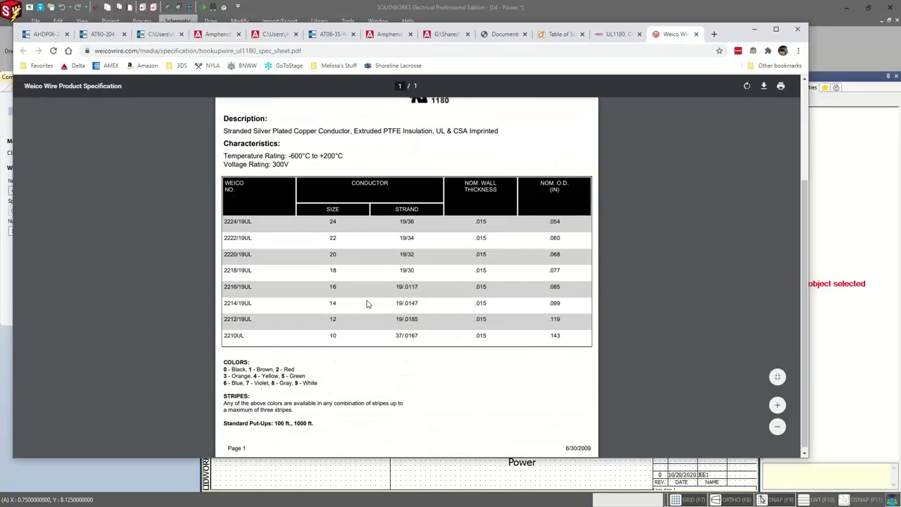
scroll(292, 332, up, 2)
scroll(233, 345, down, 1)
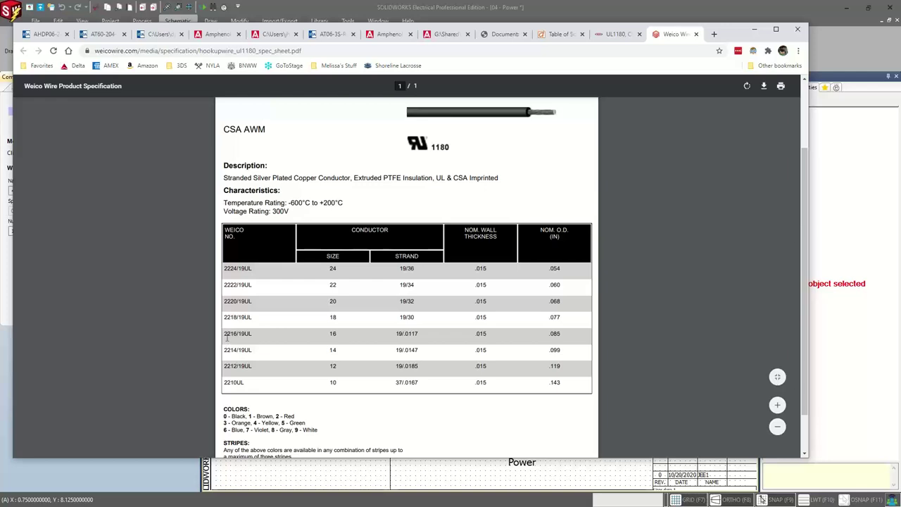
drag(224, 333, 562, 333)
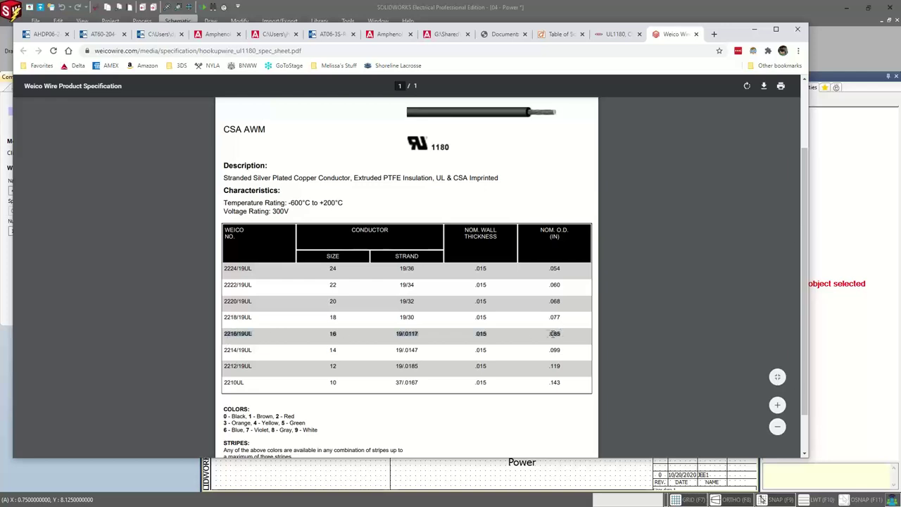
drag(735, 38, 900, 32)
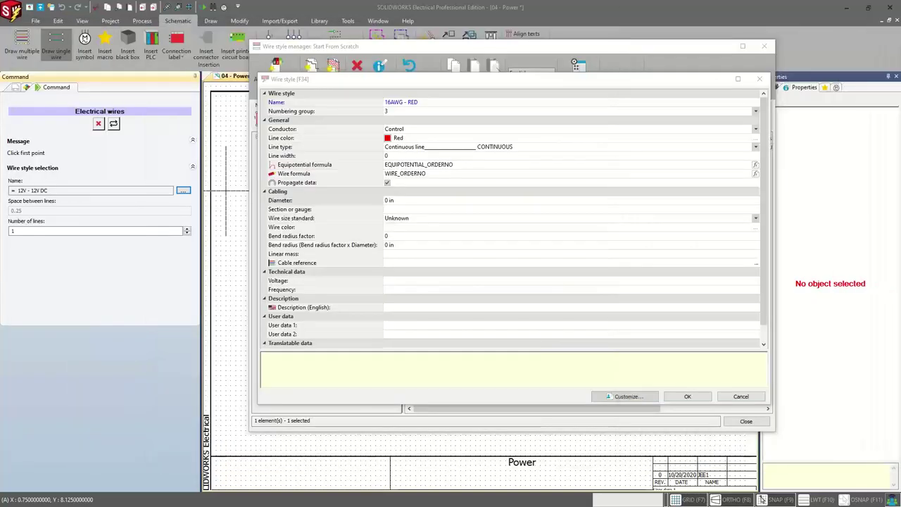
- Set the wire diameter to .085 and gauge 16 with the AWG size standard
click(389, 201)
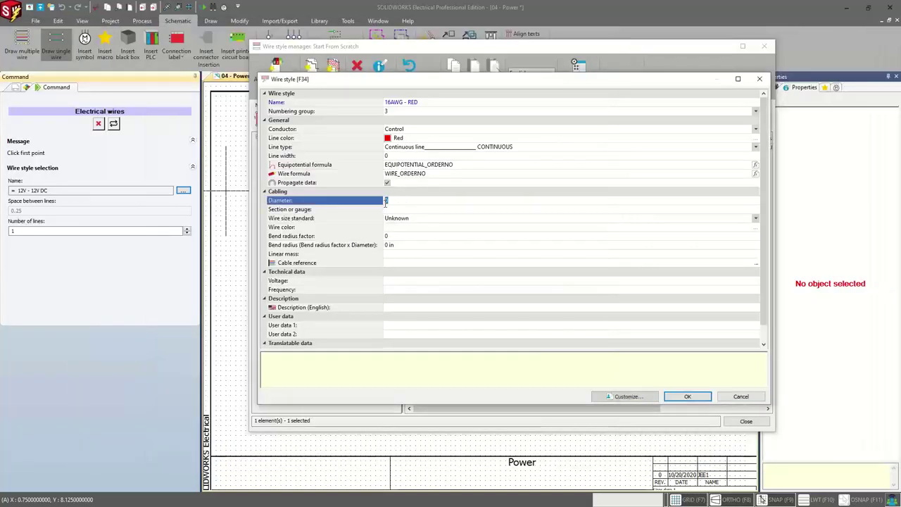
key(BackSpace)
text(.085)
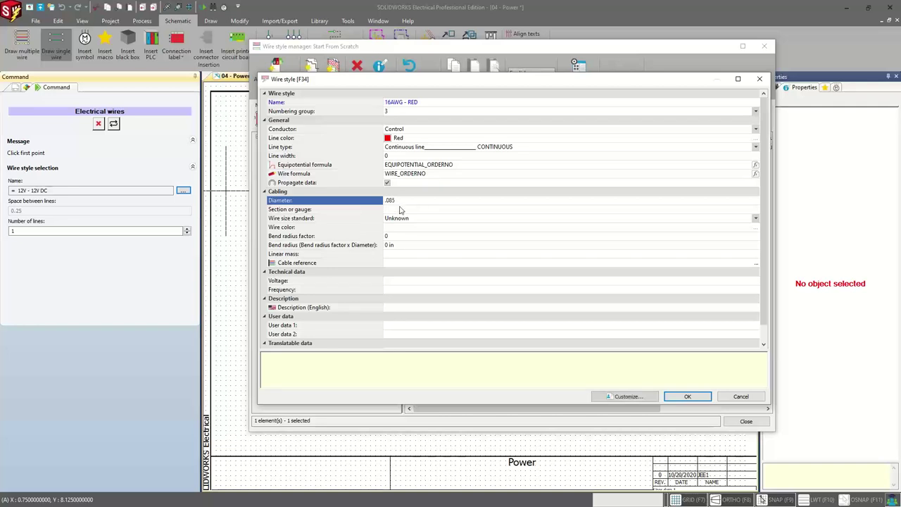
click(400, 207)
text(6)
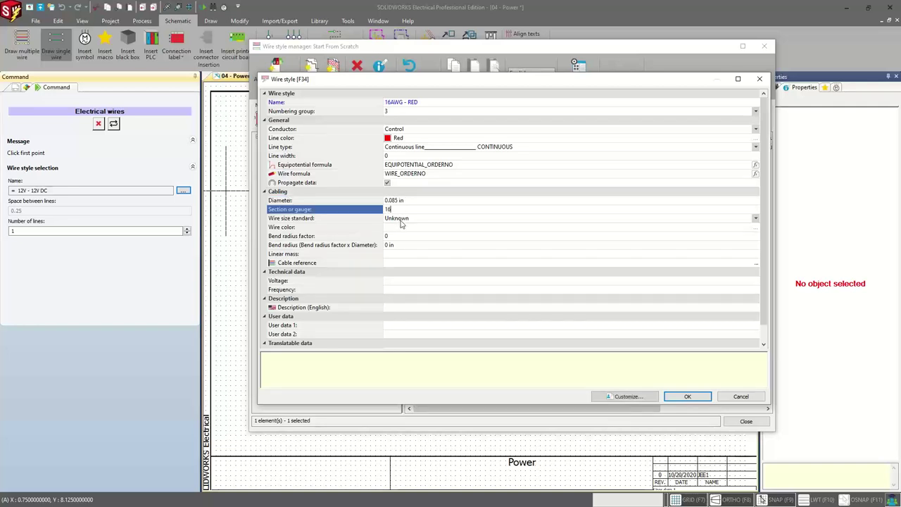
click(402, 219)
click(405, 246)
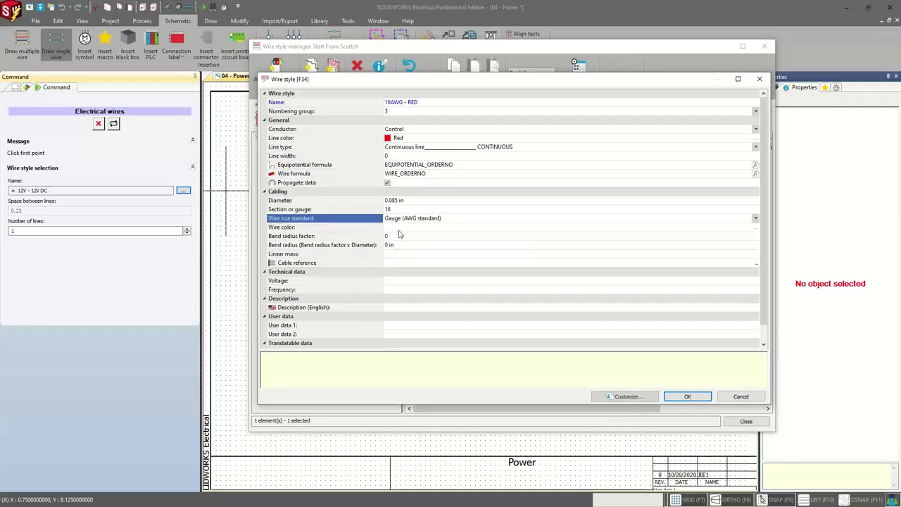
- Set the wire colour to Red
click(402, 232)
click(755, 227)
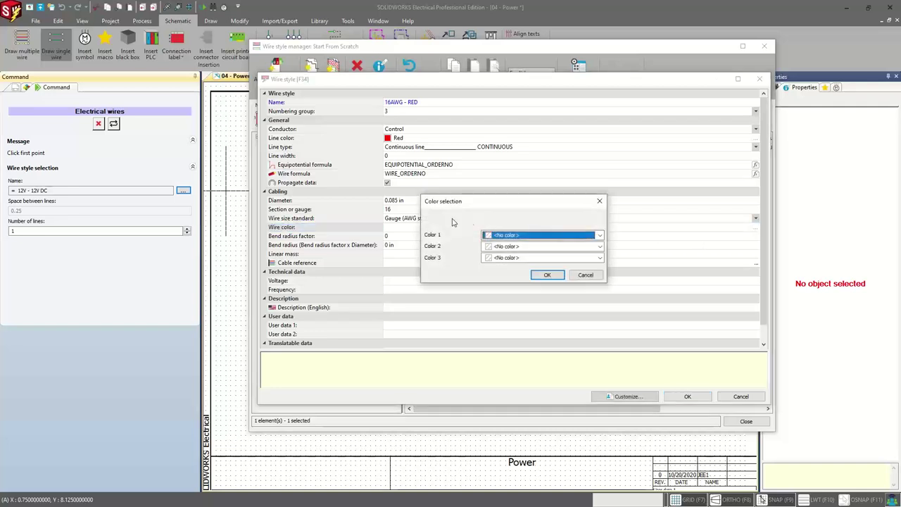
click(540, 235)
click(500, 267)
click(546, 275)
- Set the English description to 16AWG - RED and save the wire style
click(409, 244)
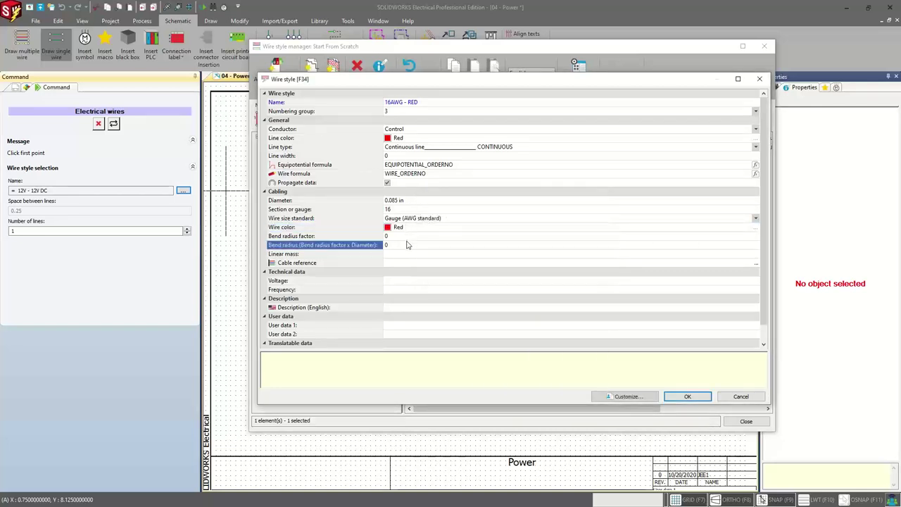
click(410, 237)
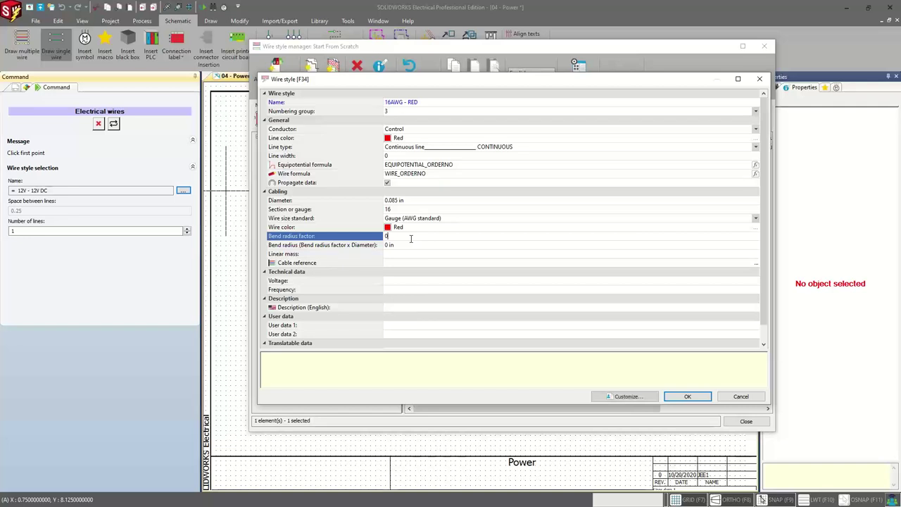
scroll(406, 293, down, 1)
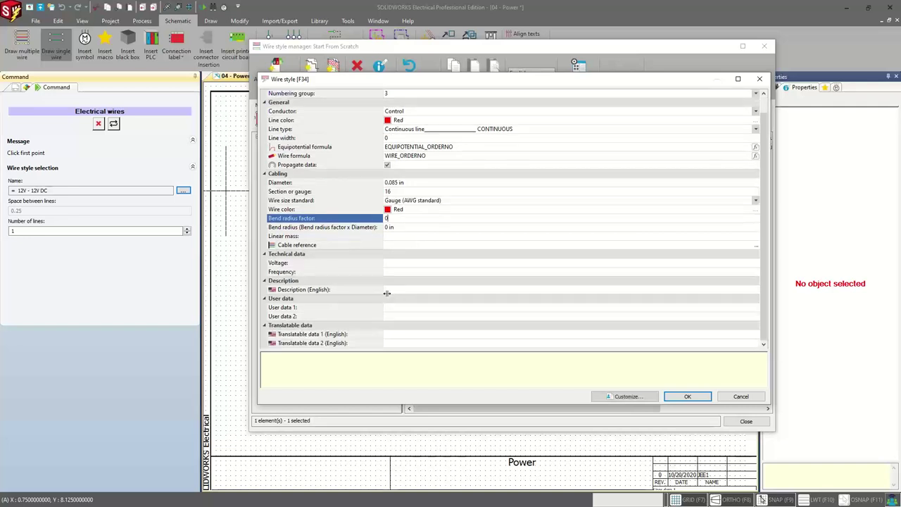
click(392, 289)
text(16AWG -)
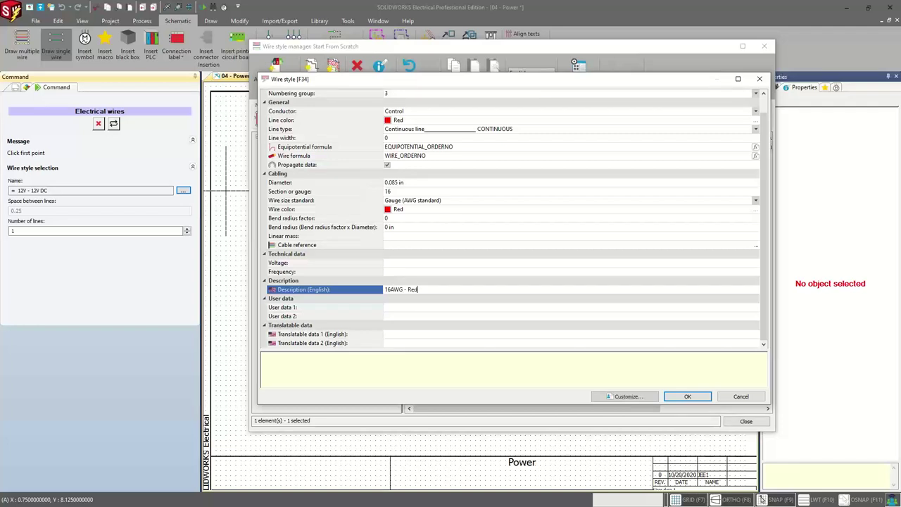
text(RED)
click(674, 397)
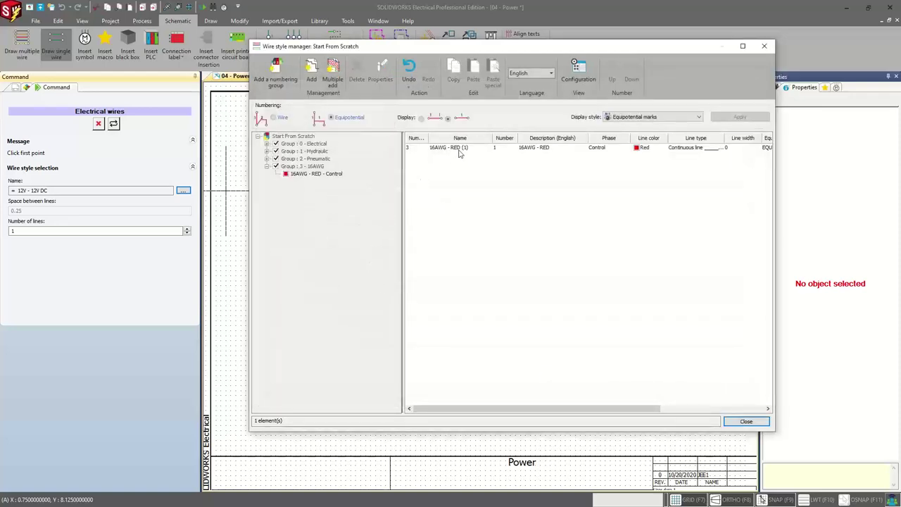
- Reopen the 16AWG - RED style and open the Formula manager for its equipotential mark
double_click(436, 147)
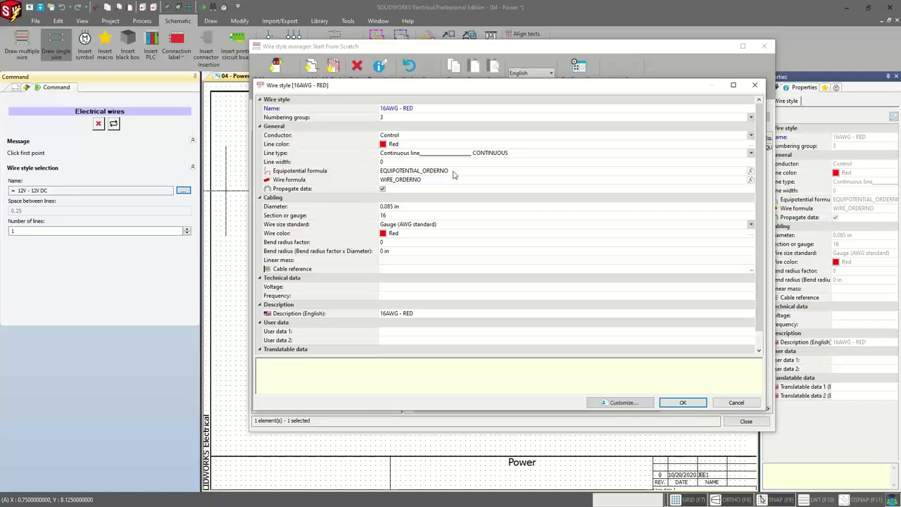
click(750, 171)
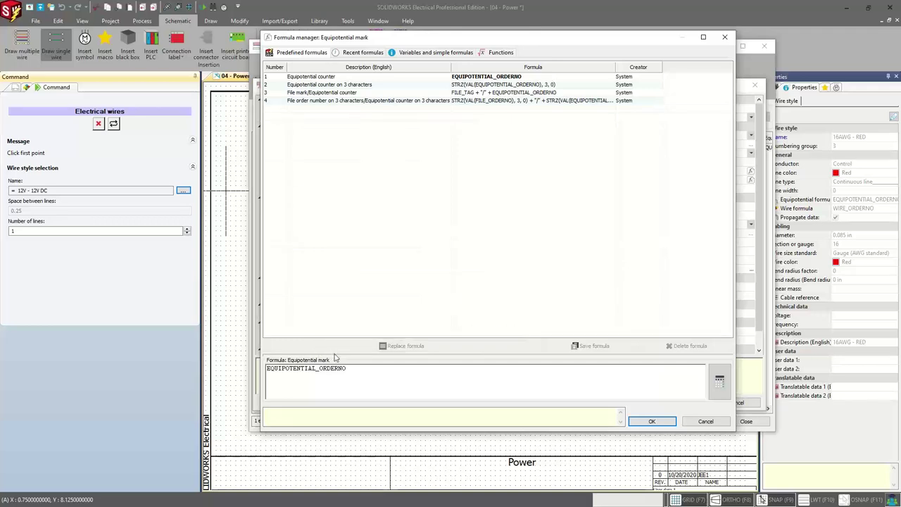
- Use the 3-character counter formula and prefix it with "V" +
click(421, 85)
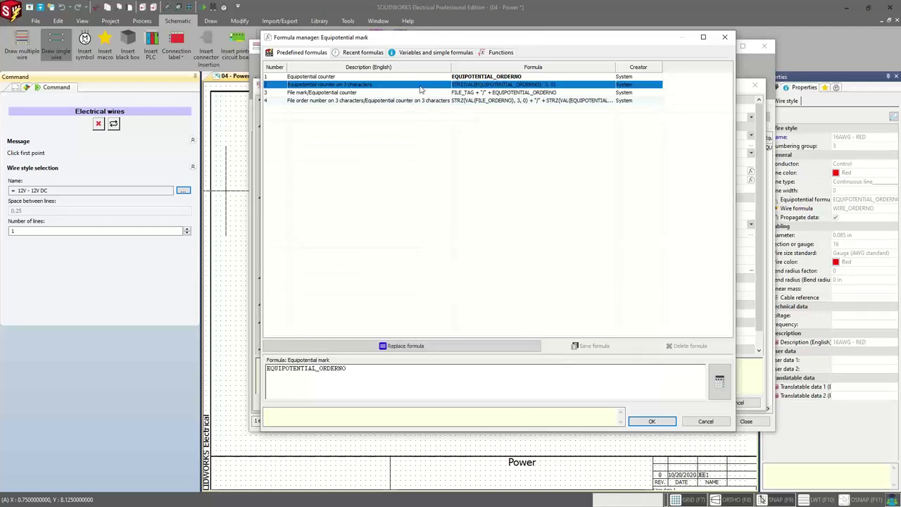
double_click(421, 88)
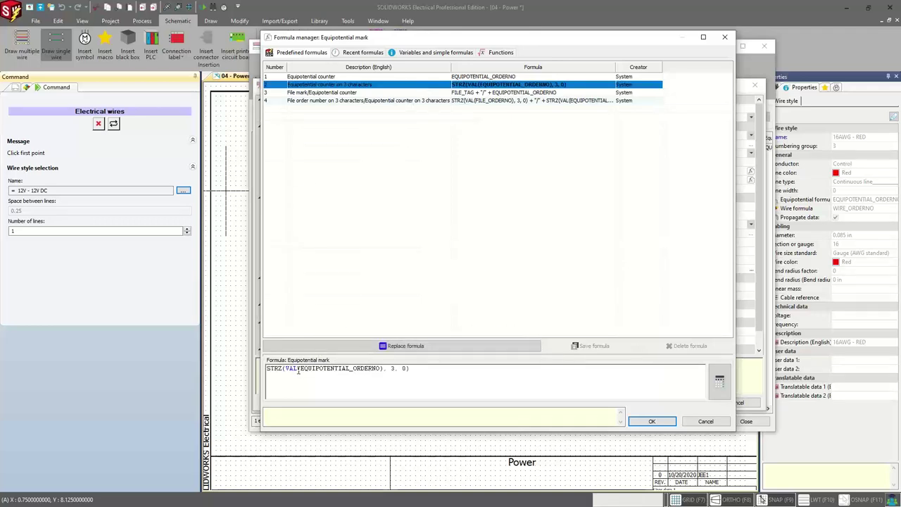
click(269, 369)
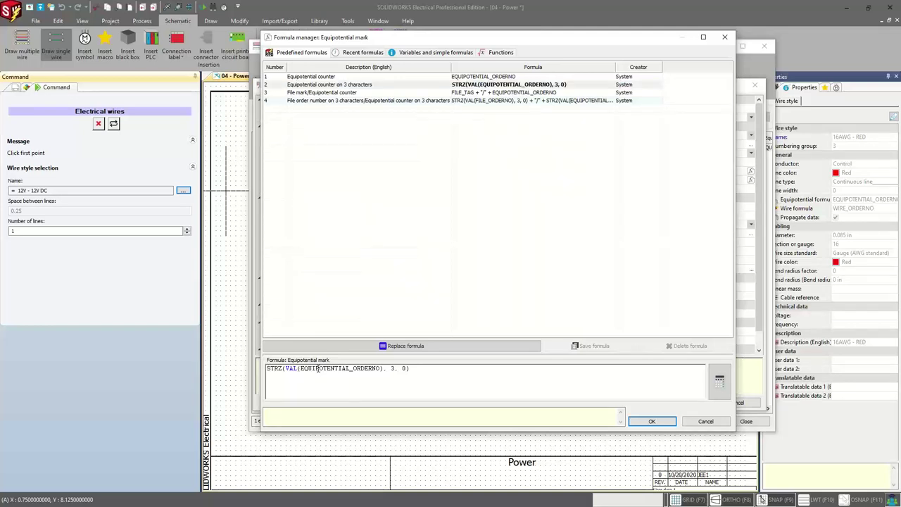
text("V" )
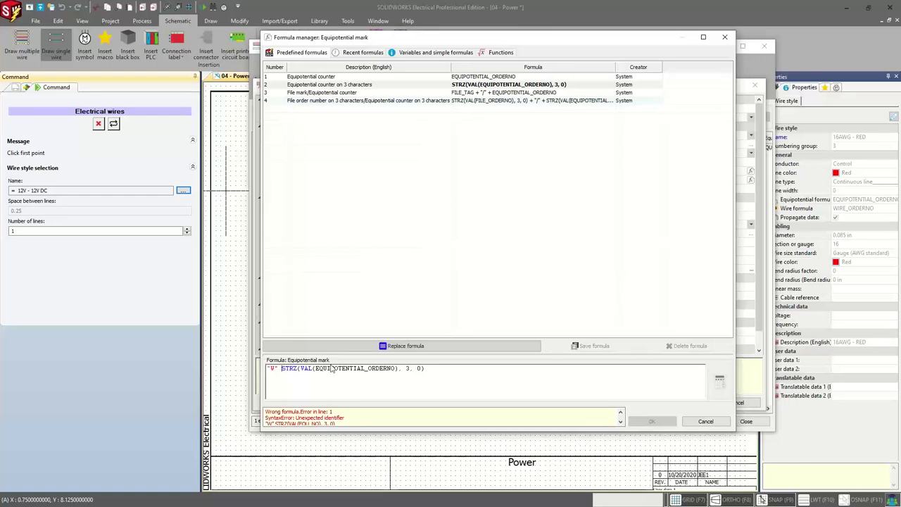
text(+)
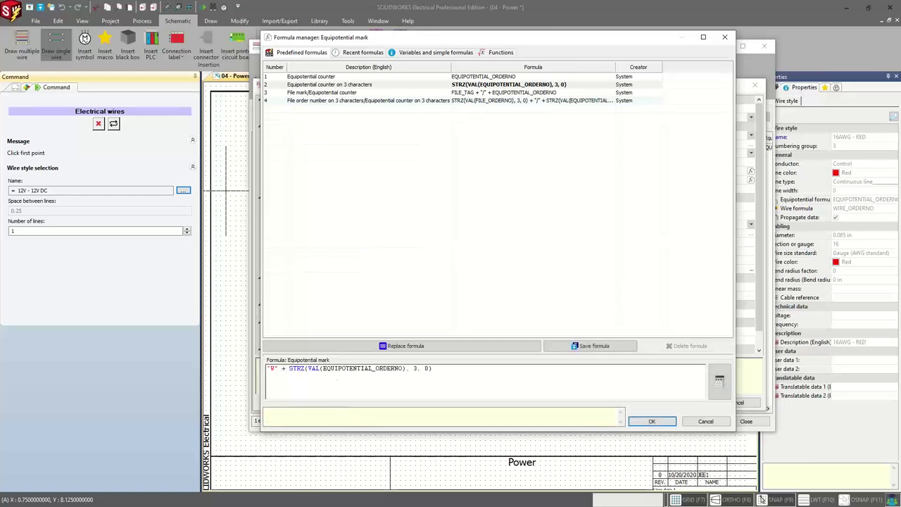
click(443, 371)
- Append EQUIPOTENTIAL_SECTION_GAUGE, the text "AWG" and EQUIPOTENTIAL_COLOR to the formula
click(449, 54)
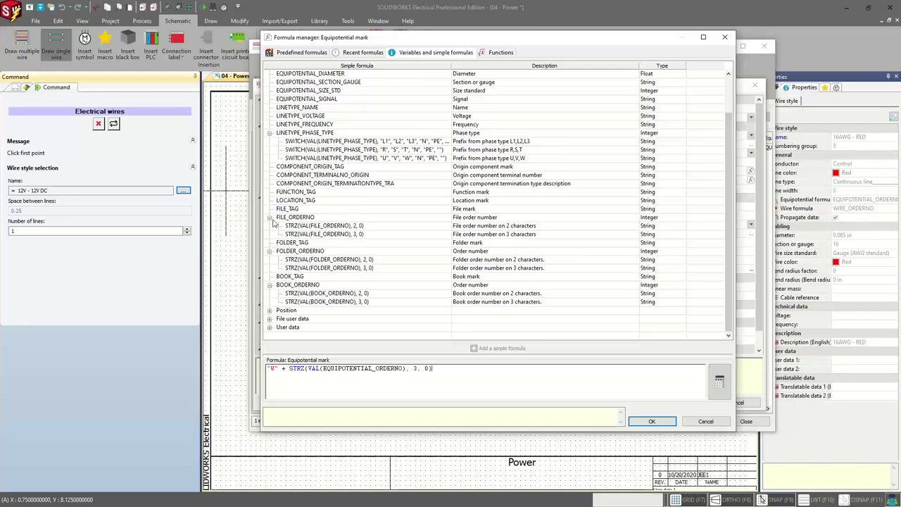
scroll(286, 217, up, 2)
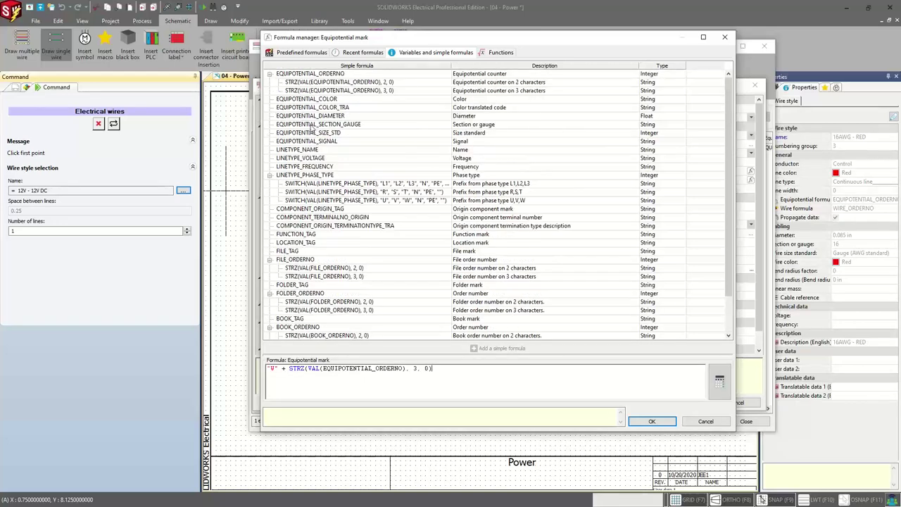
click(311, 125)
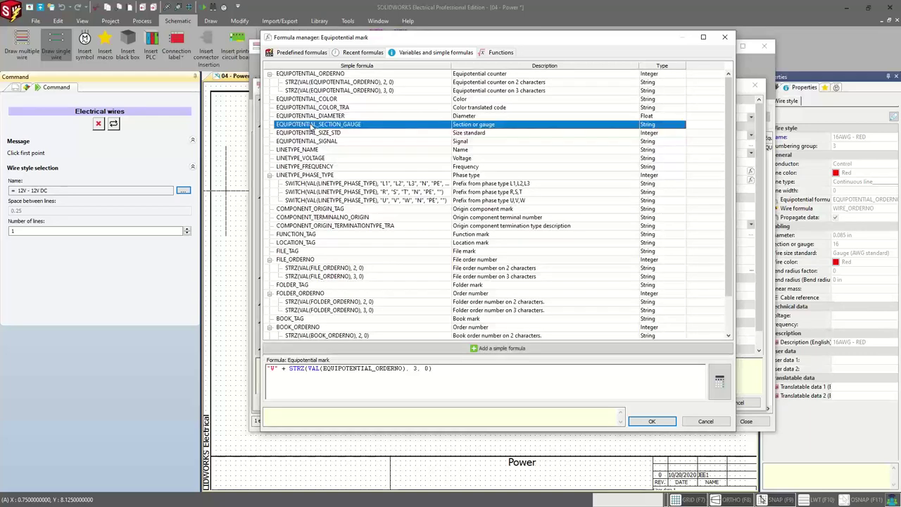
double_click(310, 124)
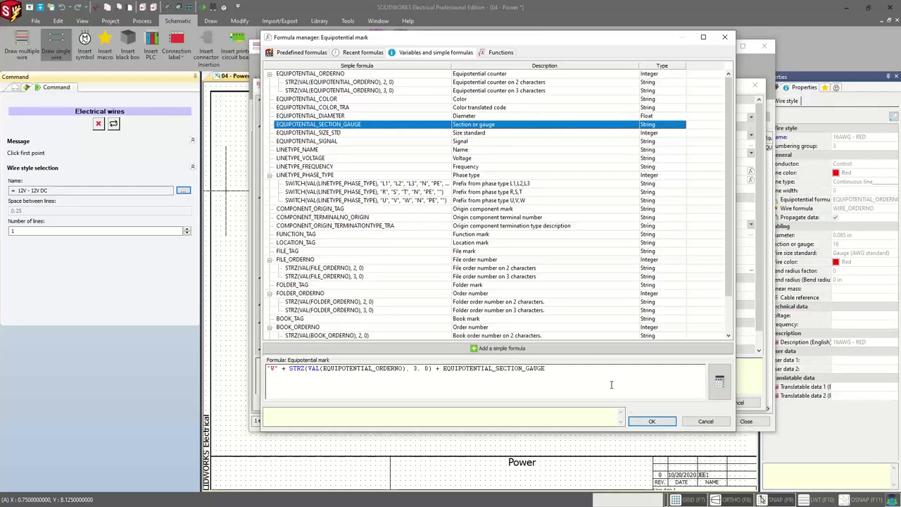
text(+ )
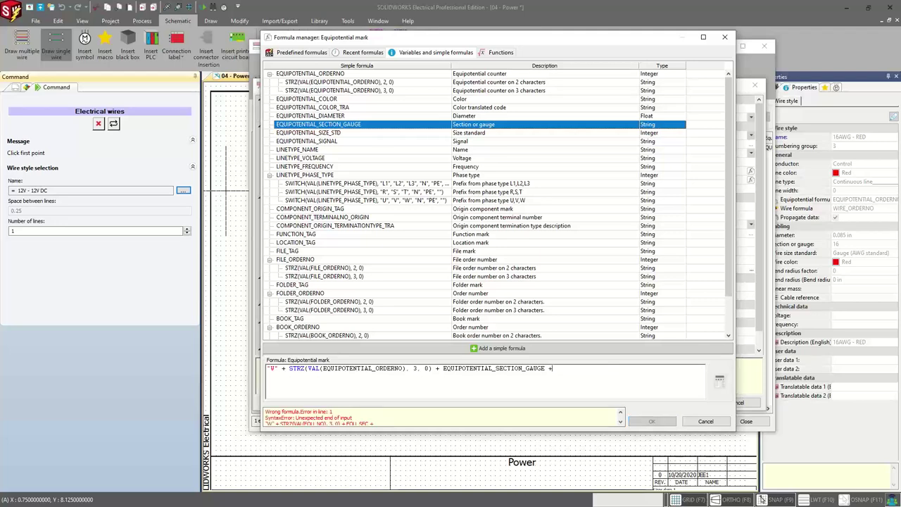
text(A)
key(BackSpace)
text("AW)
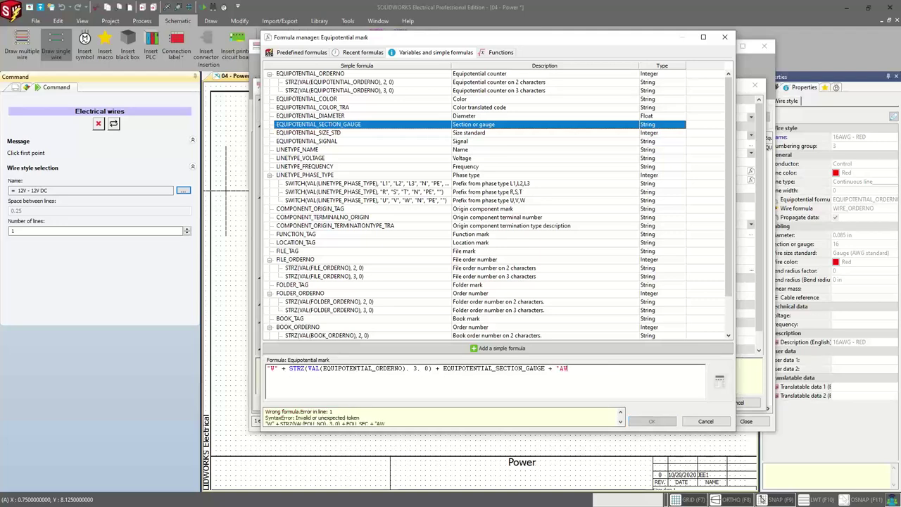
text(G")
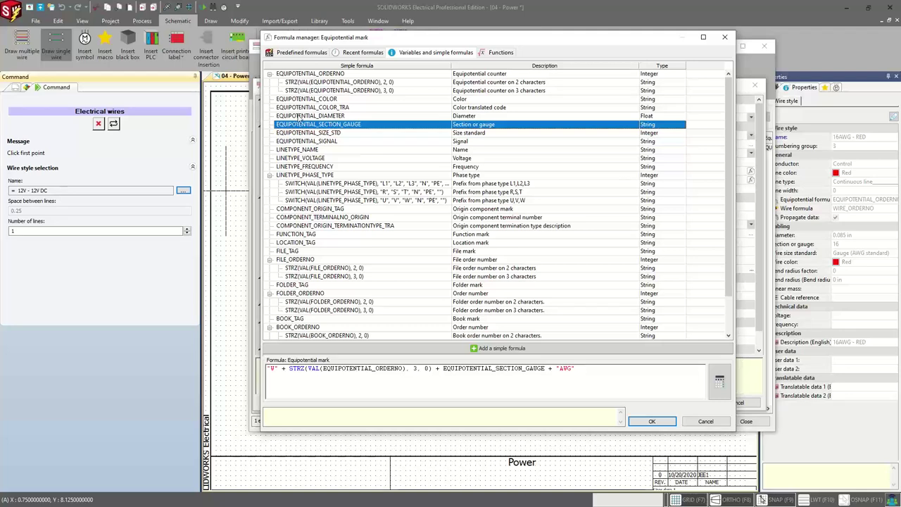
double_click(308, 100)
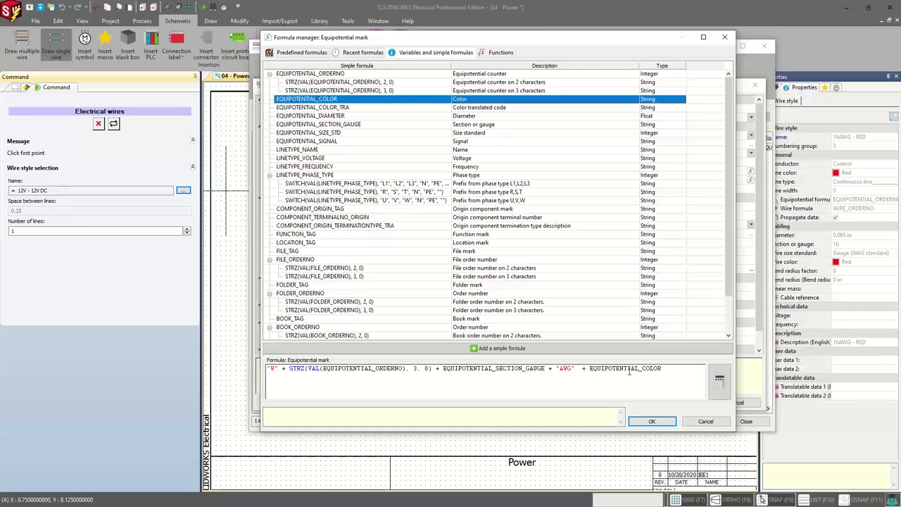
- Change the text to "AWG -" and accept the equipotential formula
click(574, 368)
click(578, 368)
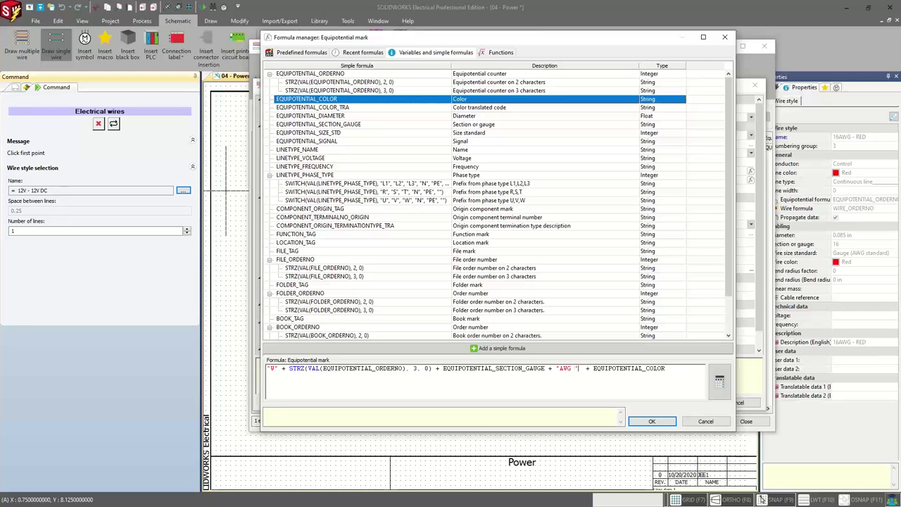
key(BackSpace)
text(-)
click(649, 421)
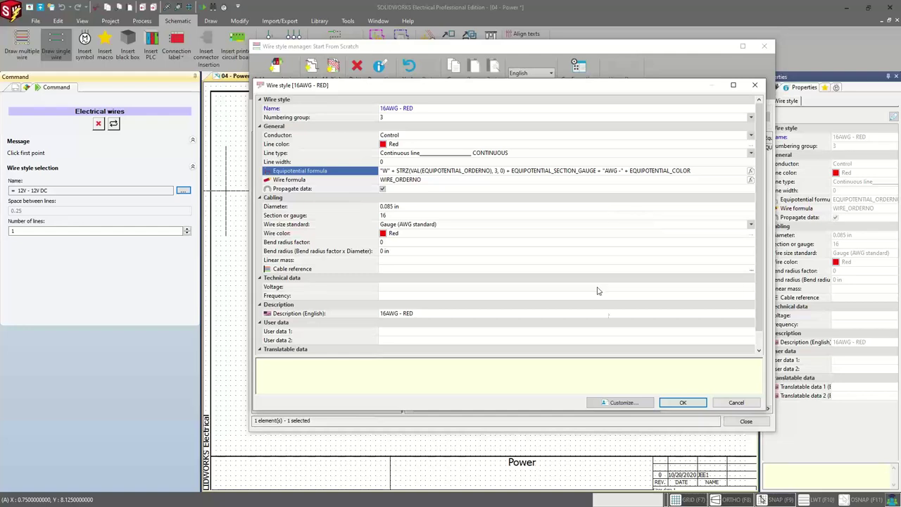
- Save the style, paste a copy of 16AWG - RED into Group 3, and open 16AWG - RED+1
click(674, 403)
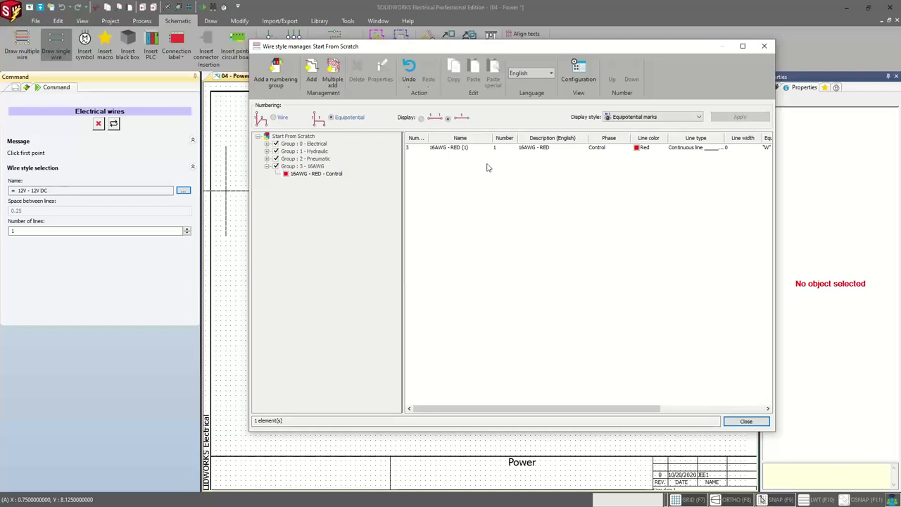
click(486, 151)
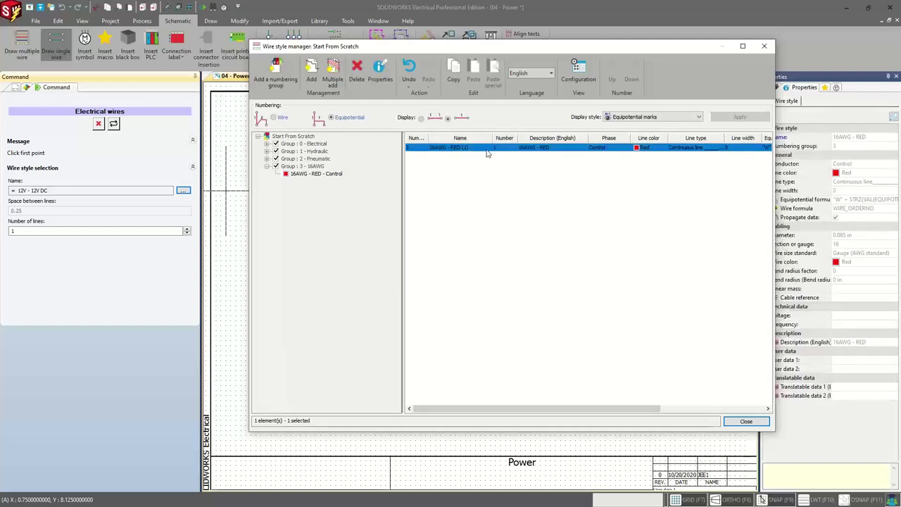
click(453, 71)
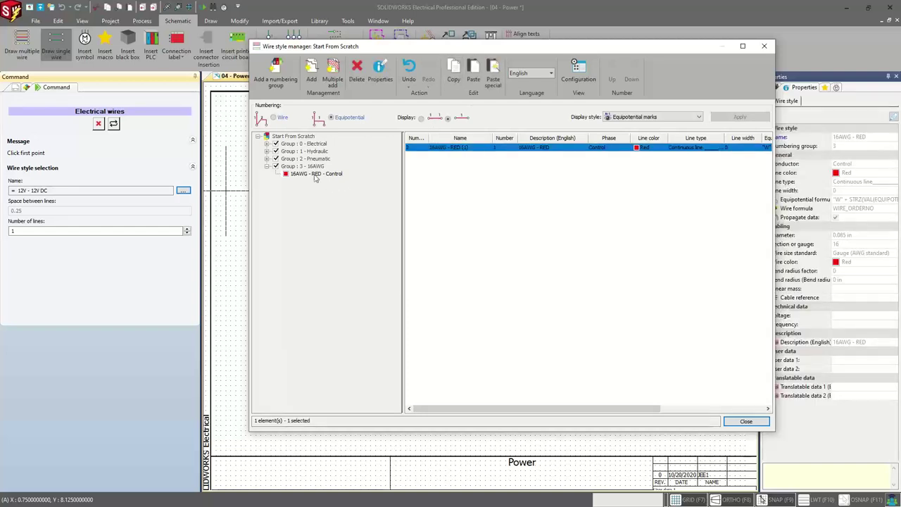
click(302, 166)
click(309, 174)
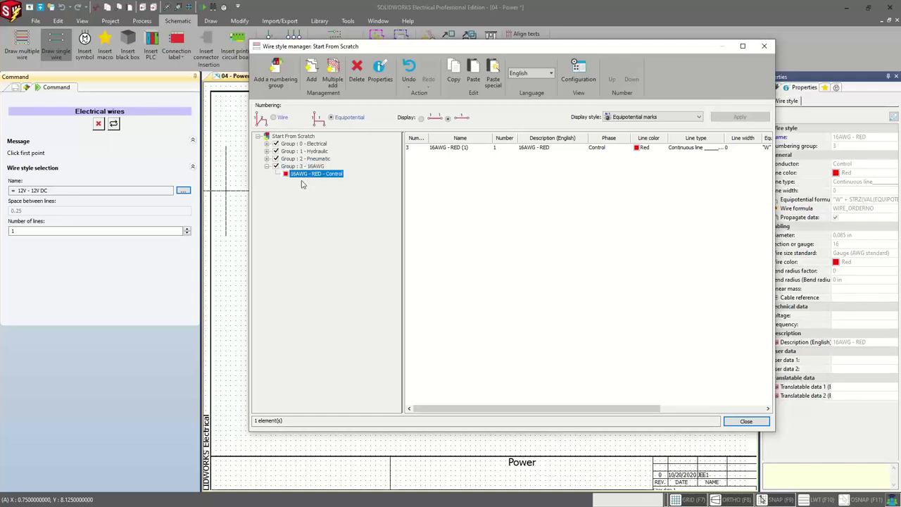
click(473, 70)
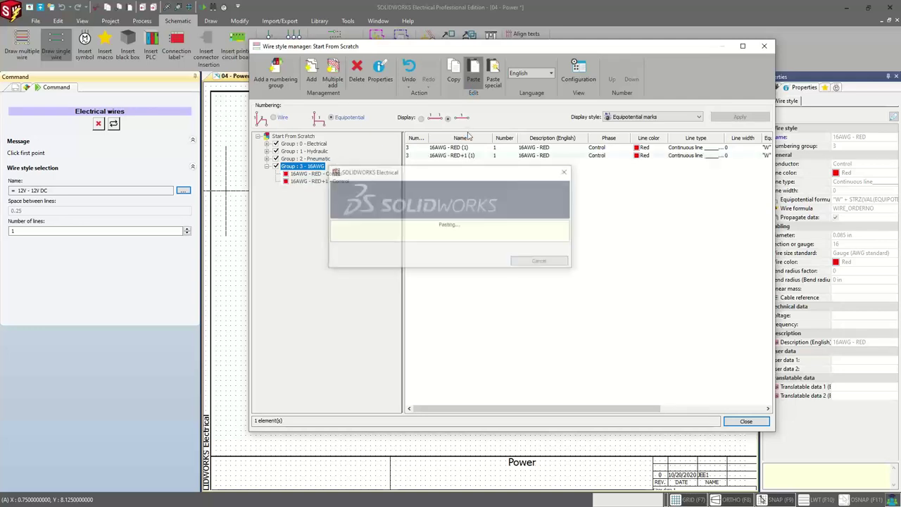
click(315, 182)
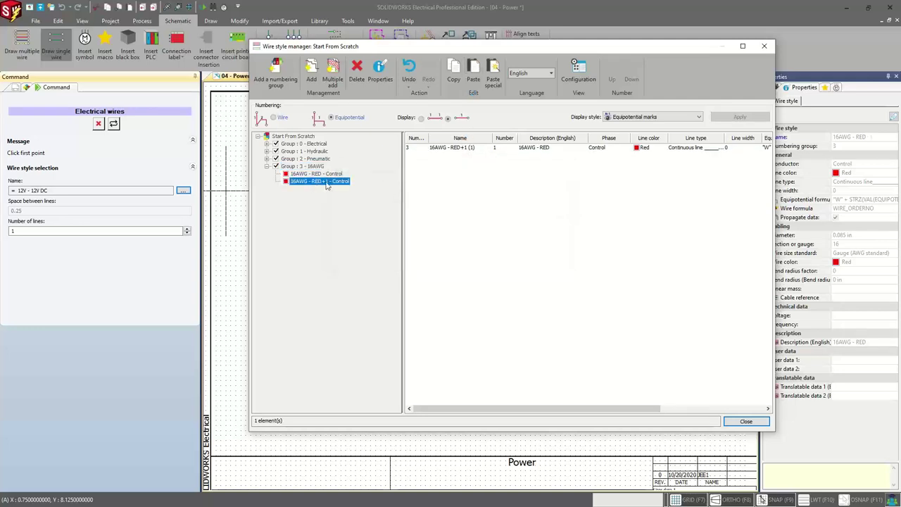
double_click(461, 148)
- Rename the copied style to 16AWG - BLUE
click(420, 108)
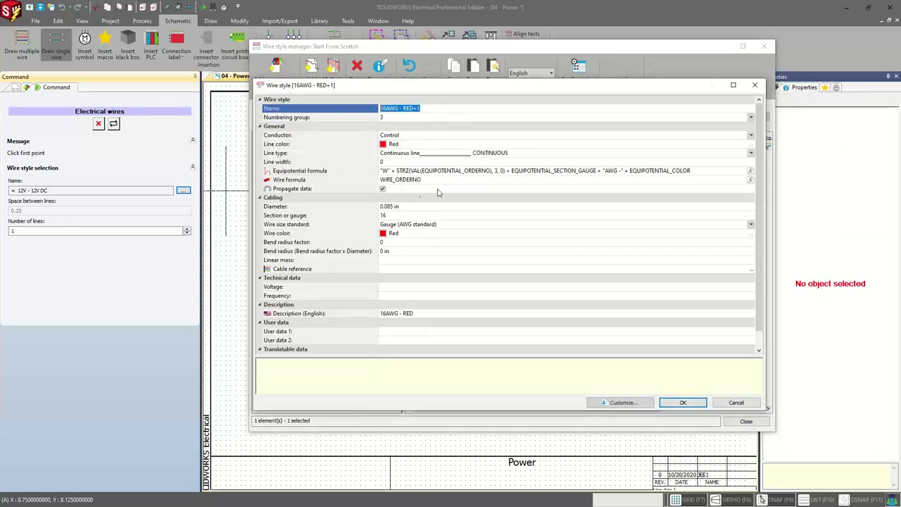
key(End)
key(BackSpace)
key(BackSpace)
key(BackSpace)
text(BLU)
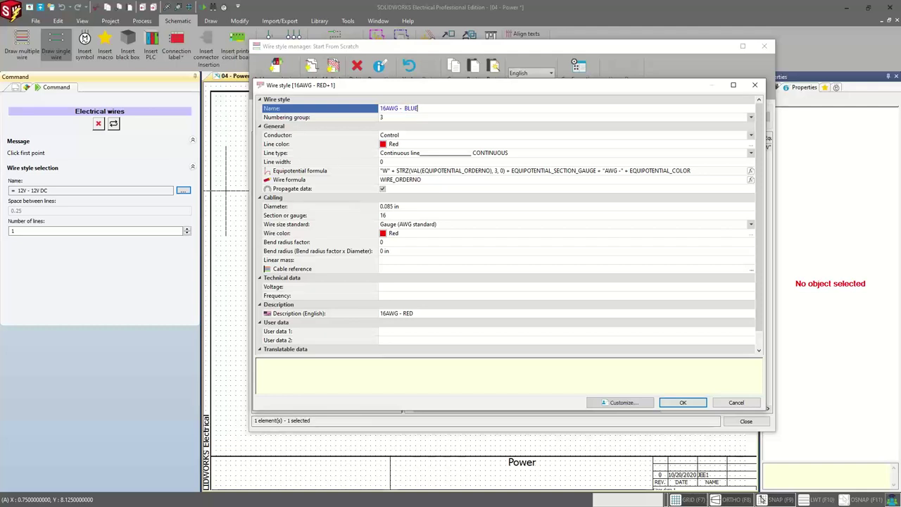
- Set both the wire colour and the line colour to Blue
click(409, 234)
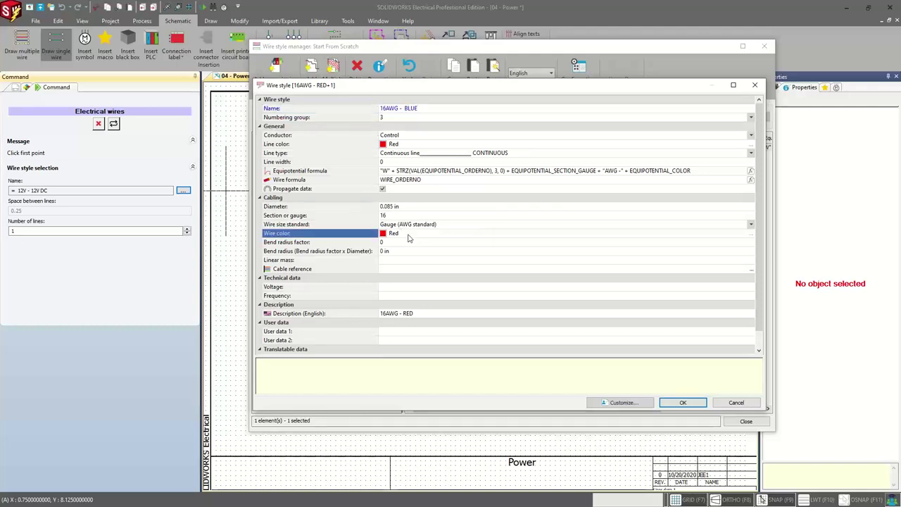
click(751, 233)
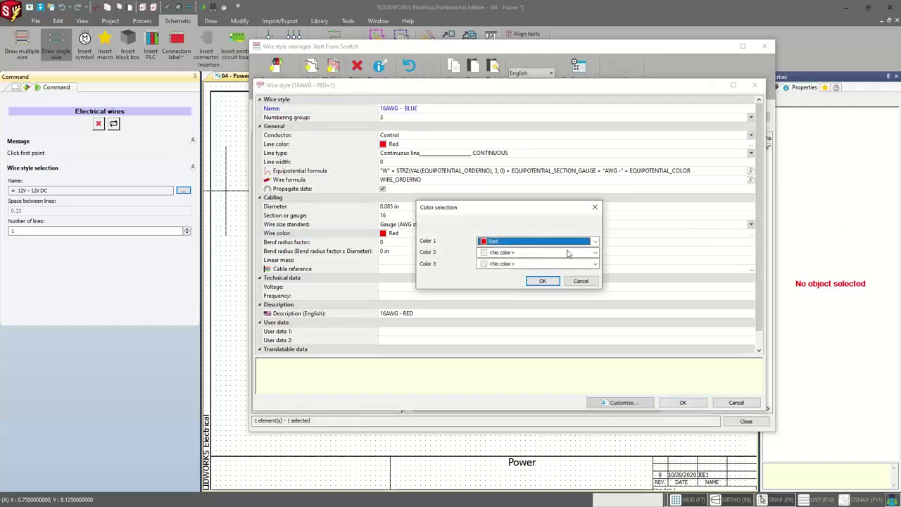
click(560, 242)
click(504, 304)
click(544, 283)
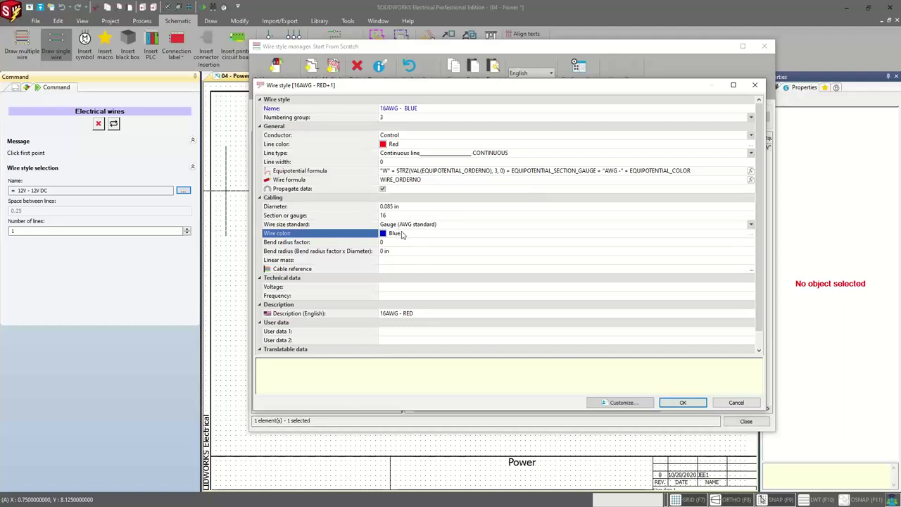
click(399, 146)
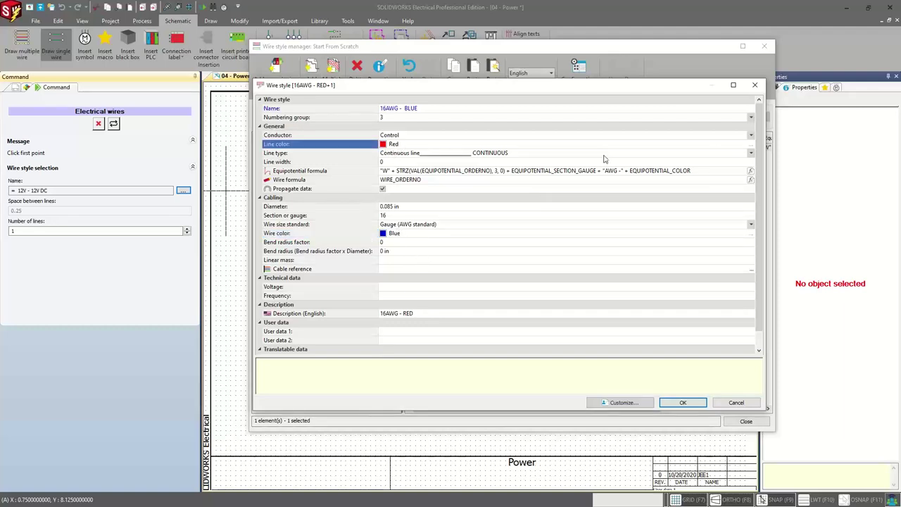
click(751, 147)
click(396, 171)
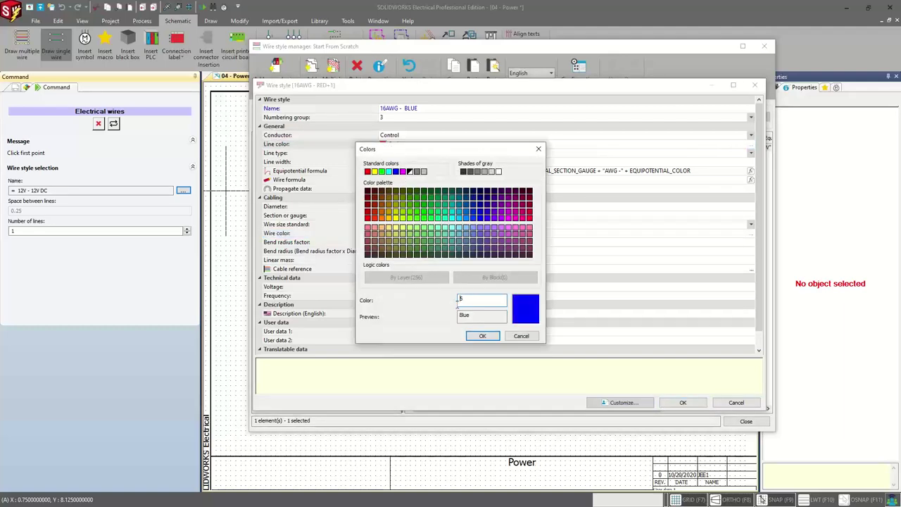
key(Return)
- Change the description to 16AWG - BLUE, save the style, and close the wire style manager
click(418, 315)
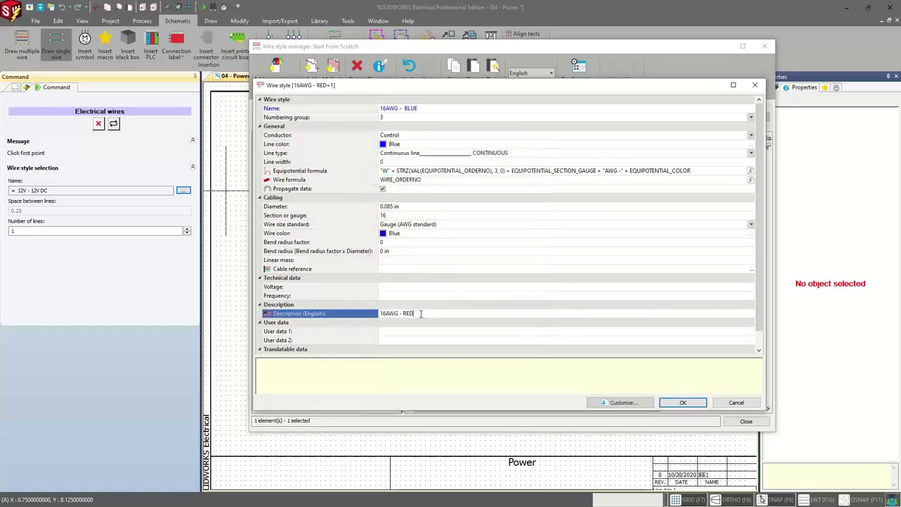
text(LUE)
key(Return)
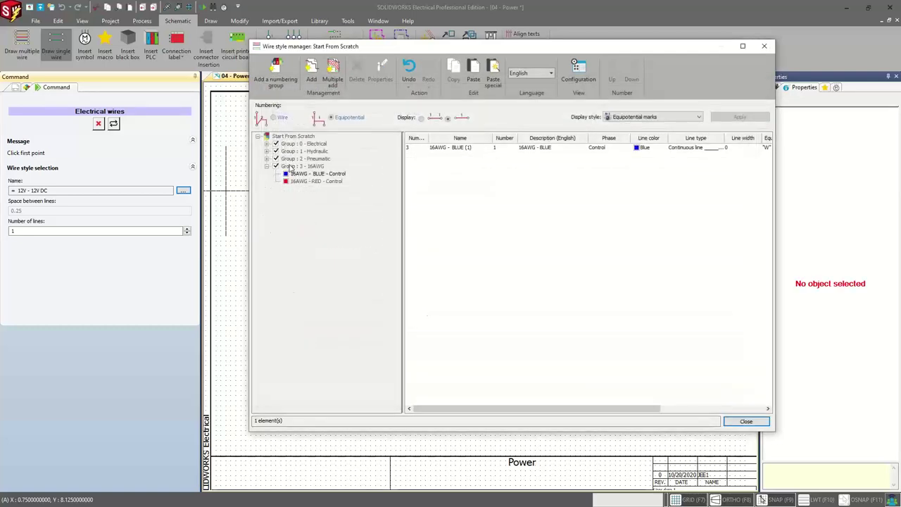
click(291, 167)
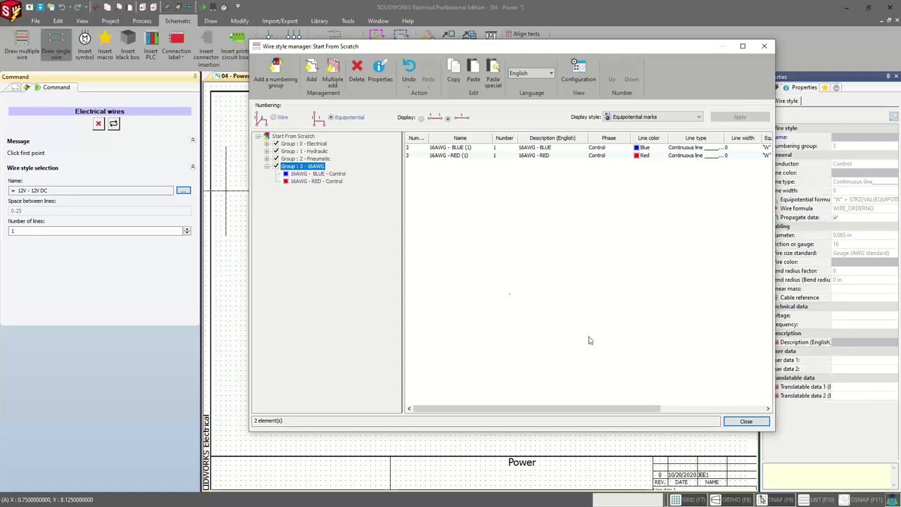
click(747, 422)
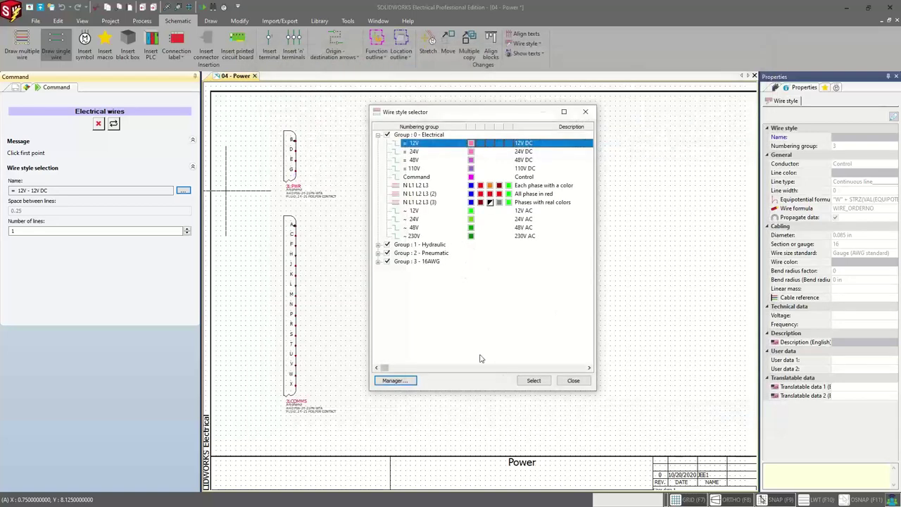
- Draw two 16AWG - RED wires from connector pins A and C, ending side by side
click(378, 261)
click(388, 269)
double_click(425, 270)
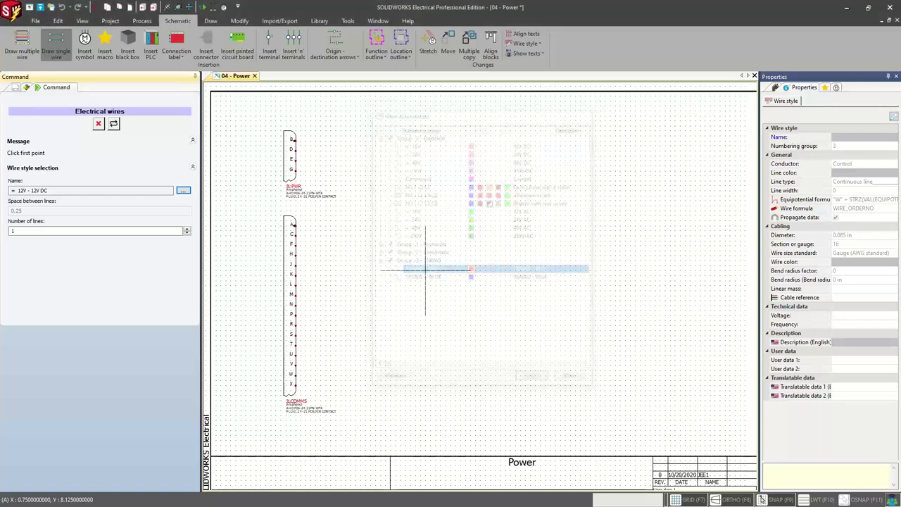
click(295, 225)
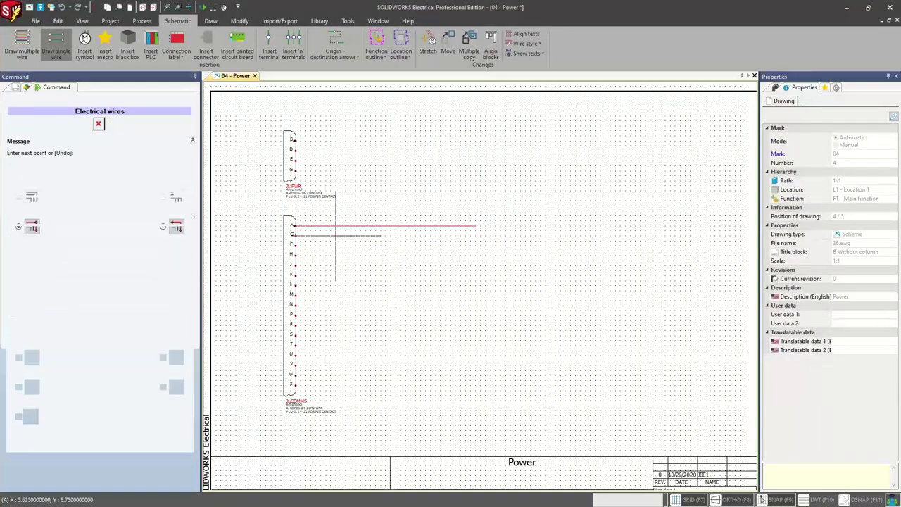
click(295, 235)
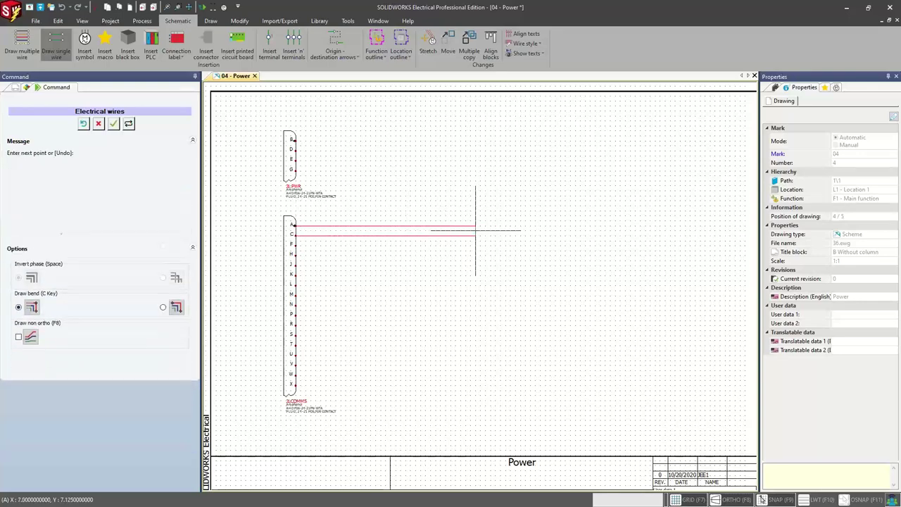
click(475, 230)
key(Escape)
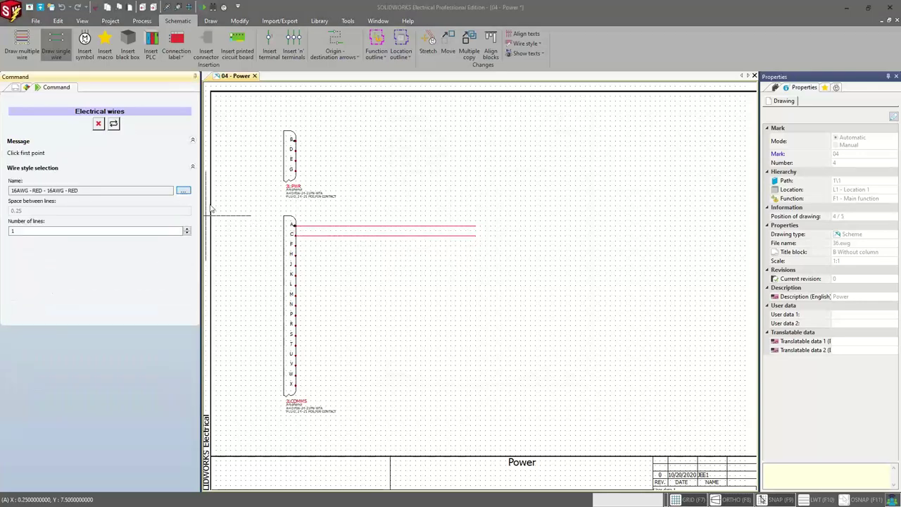
- Draw a 16AWG - BLUE wire from pin F, ending level with the red wires
click(183, 190)
double_click(422, 170)
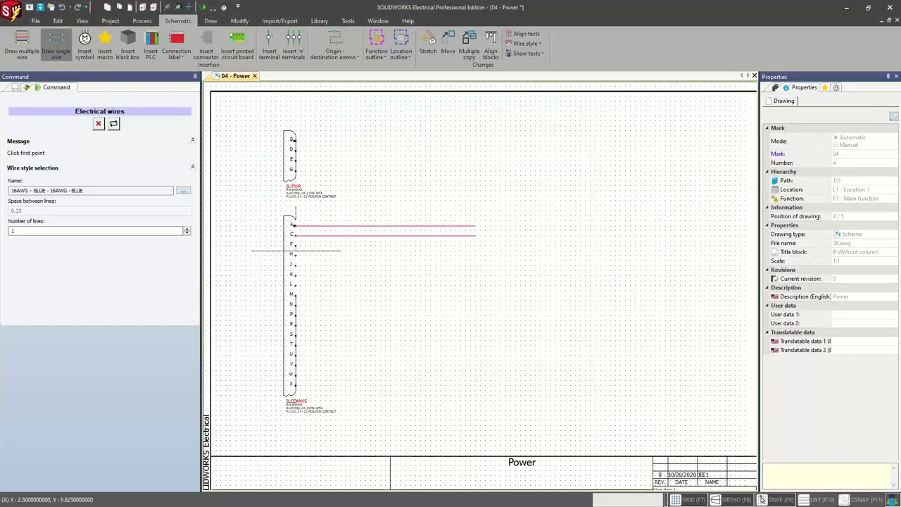
click(295, 245)
click(476, 245)
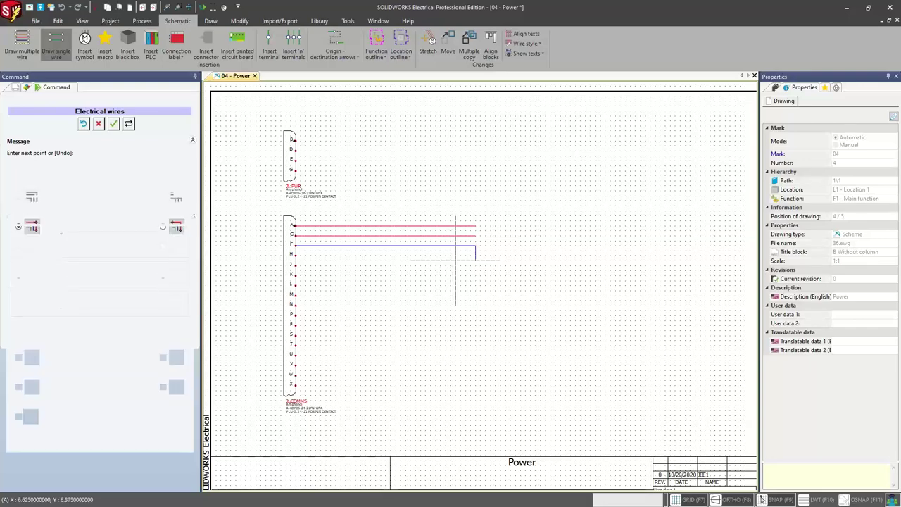
key(Escape)
right_click(456, 266)
scroll(432, 240, down, 1)
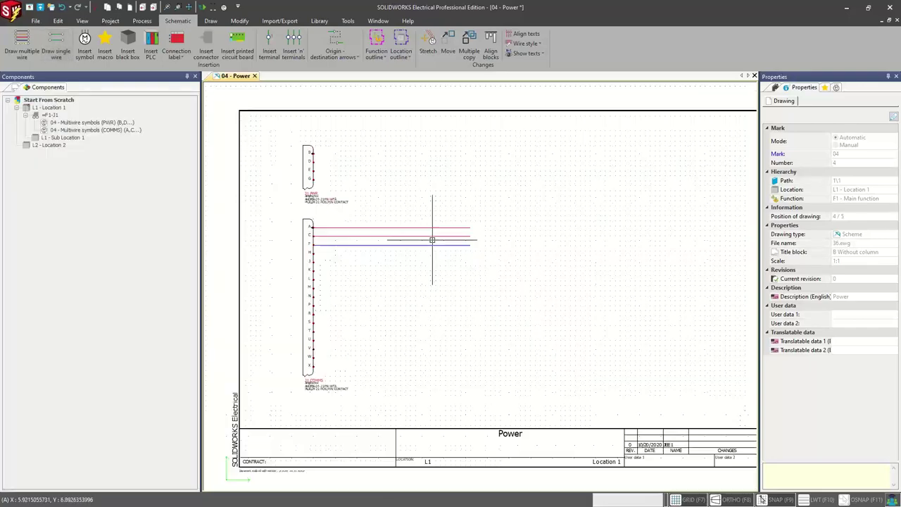
scroll(432, 240, down, 1)
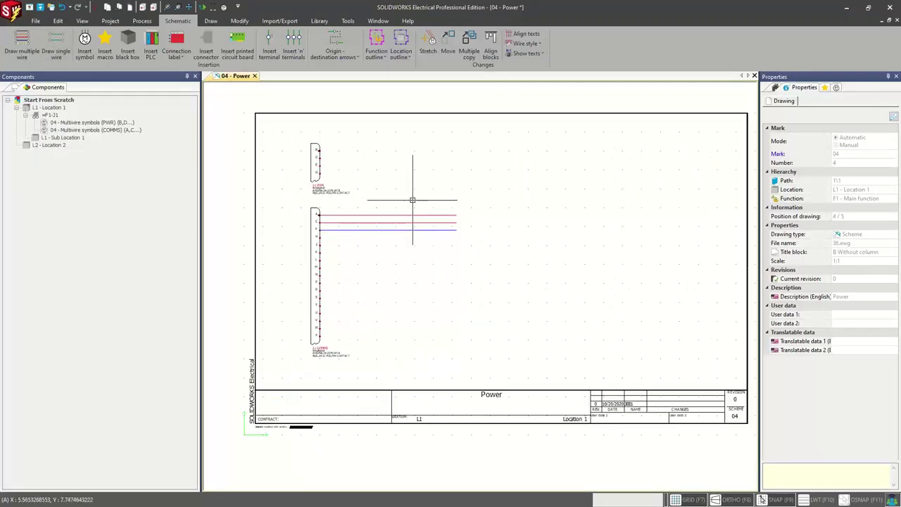
click(10, 89)
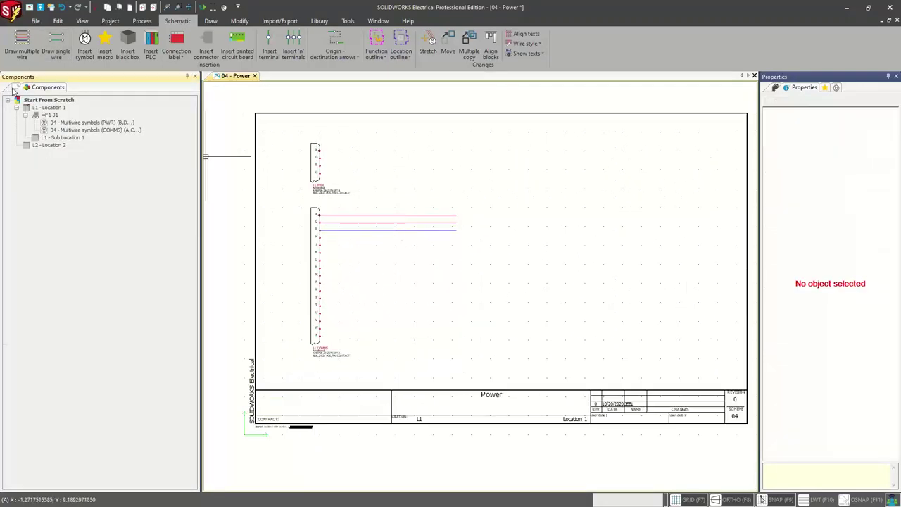
- Open the 05 - Control drawing from the project's documents tree
click(13, 89)
click(64, 146)
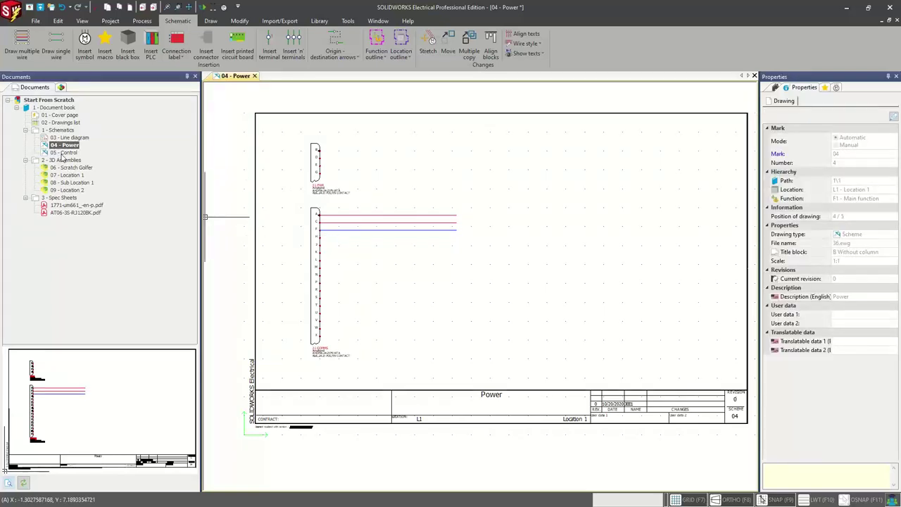
double_click(64, 152)
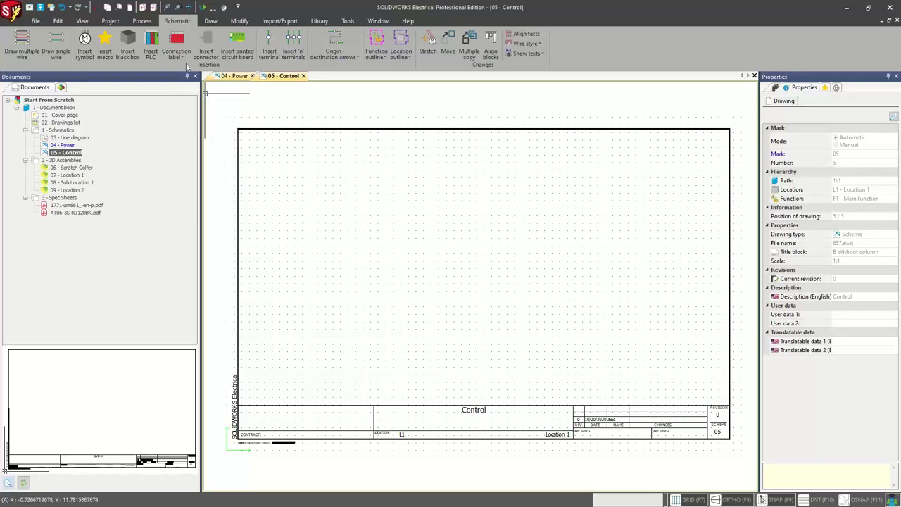
- Add a new PLC in the PLCs manager with the Allen-Bradley 1771-IR analog input part
click(111, 21)
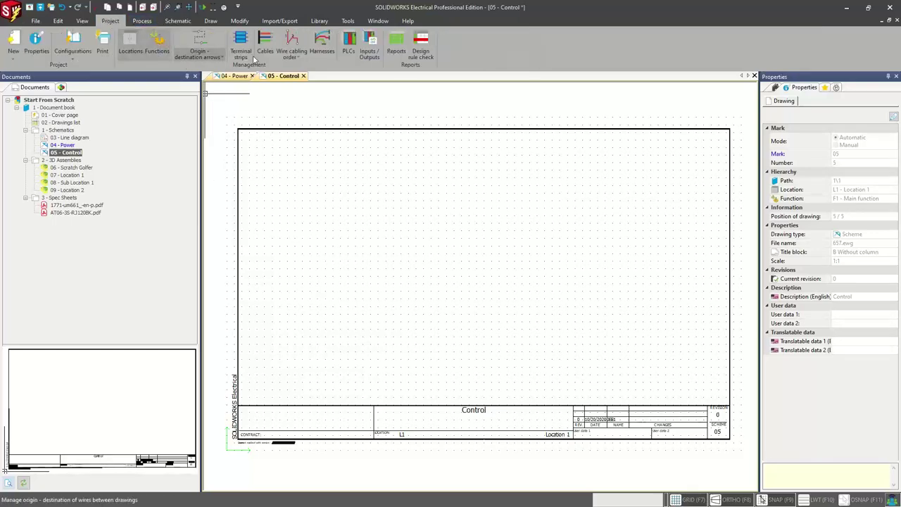
click(349, 45)
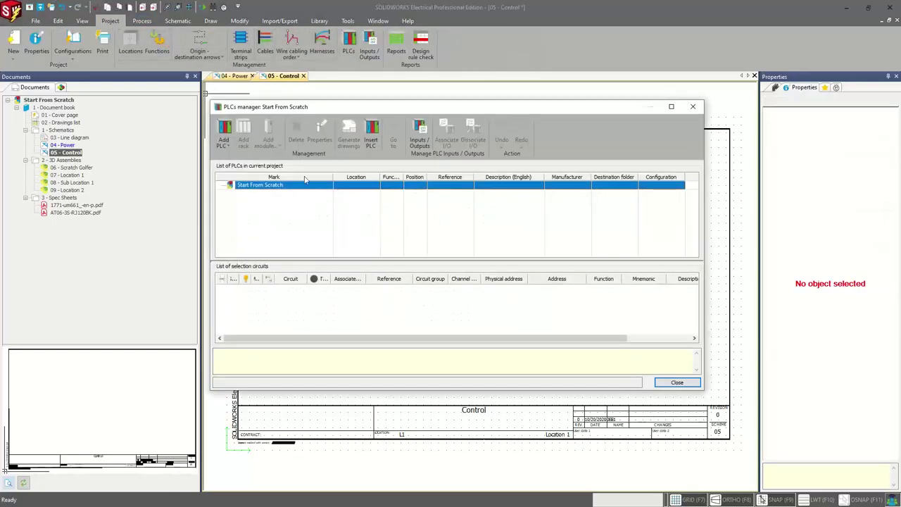
drag(311, 111, 345, 118)
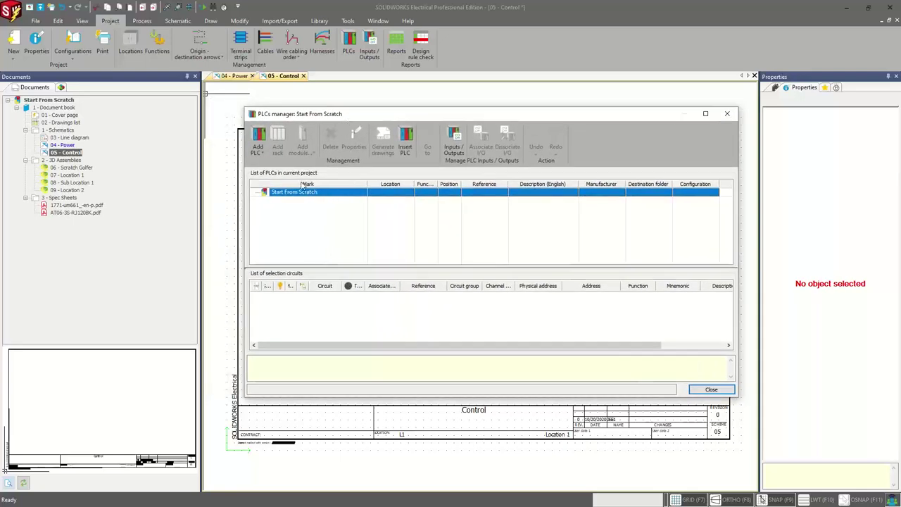
click(257, 150)
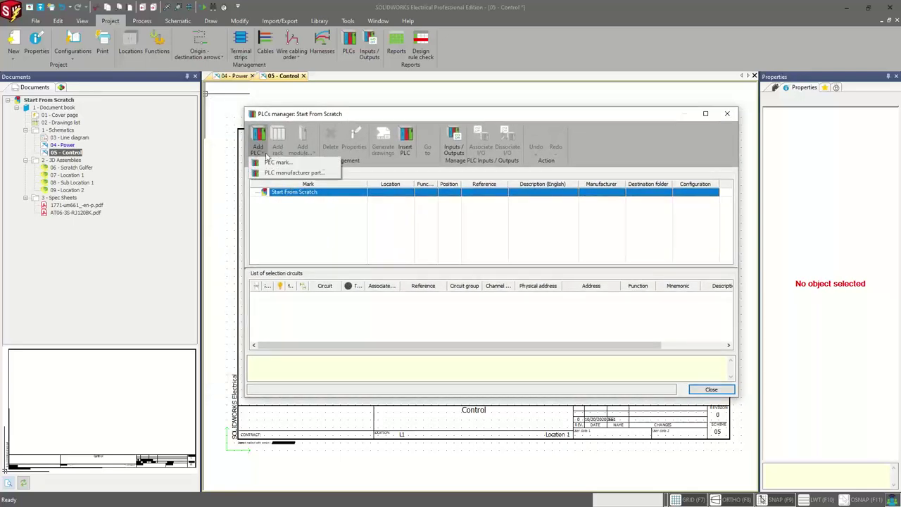
click(277, 161)
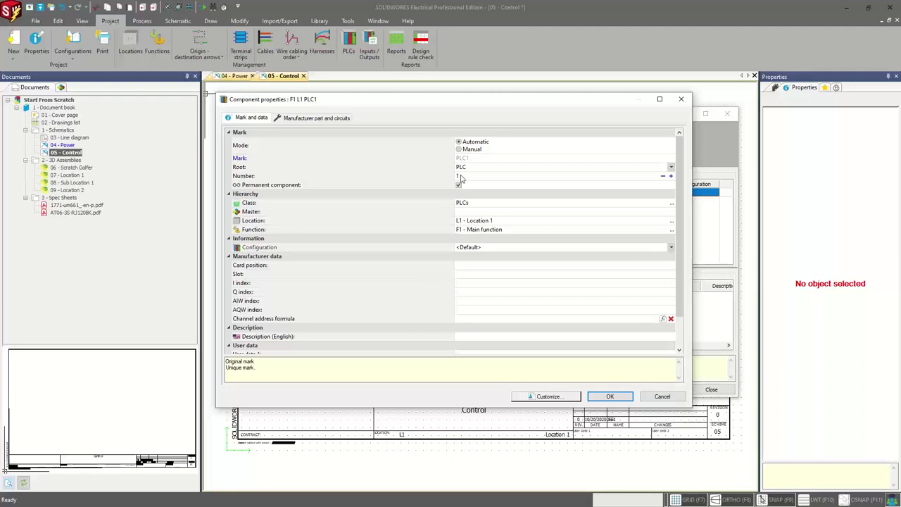
click(317, 119)
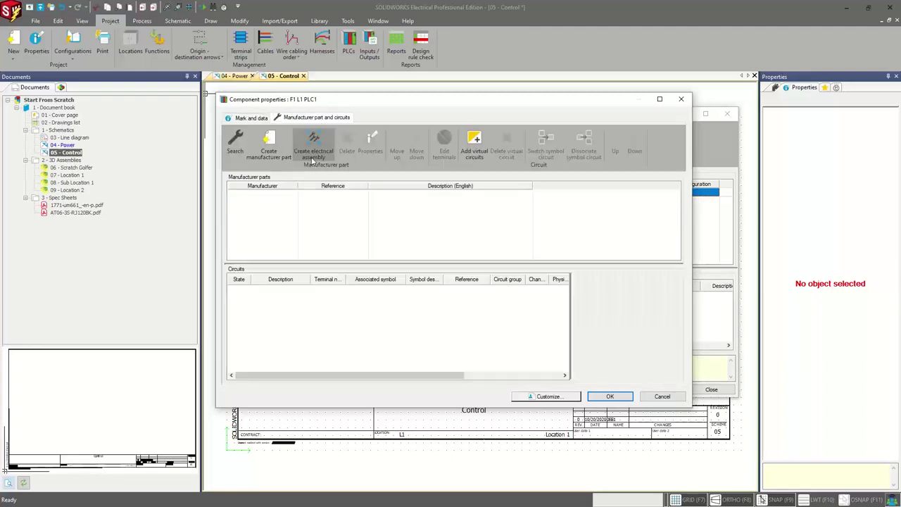
click(236, 144)
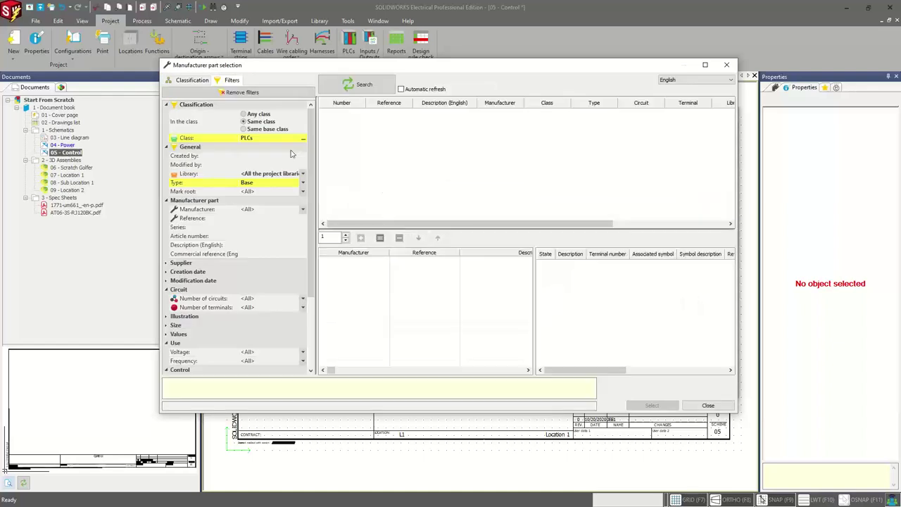
click(344, 90)
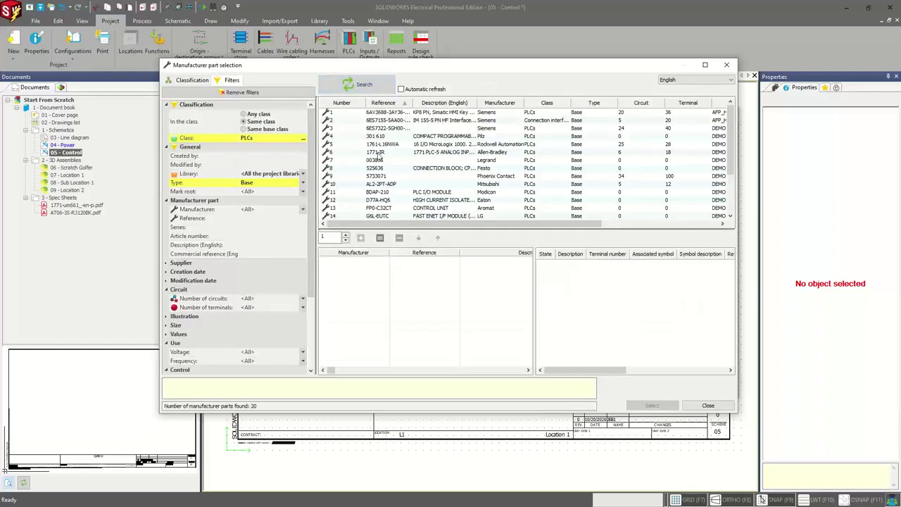
click(376, 152)
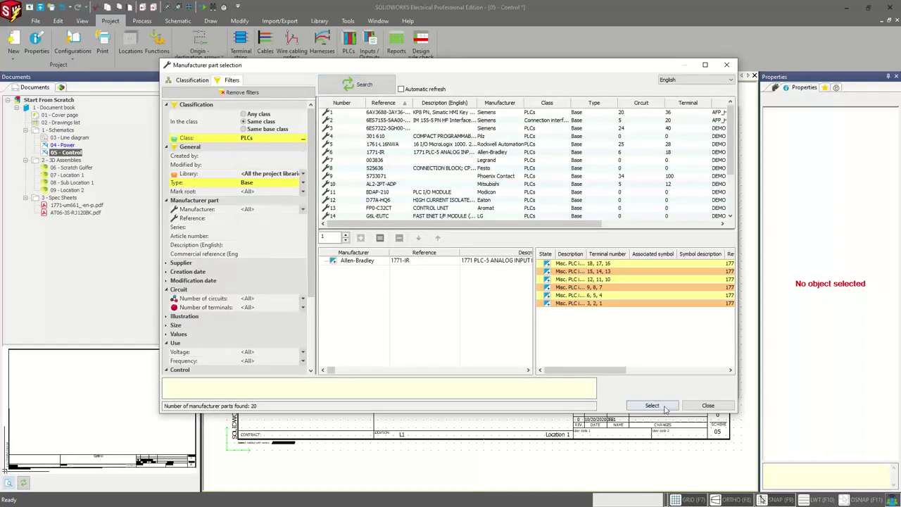
click(652, 405)
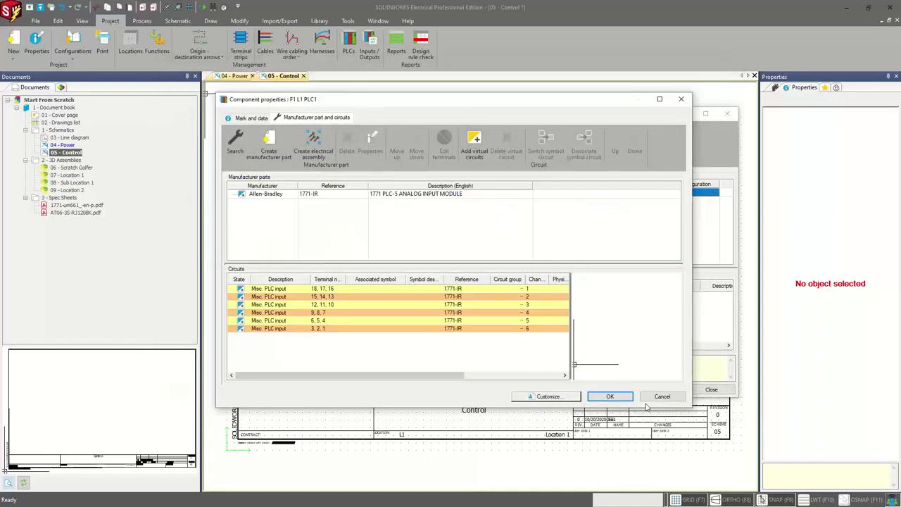
click(611, 398)
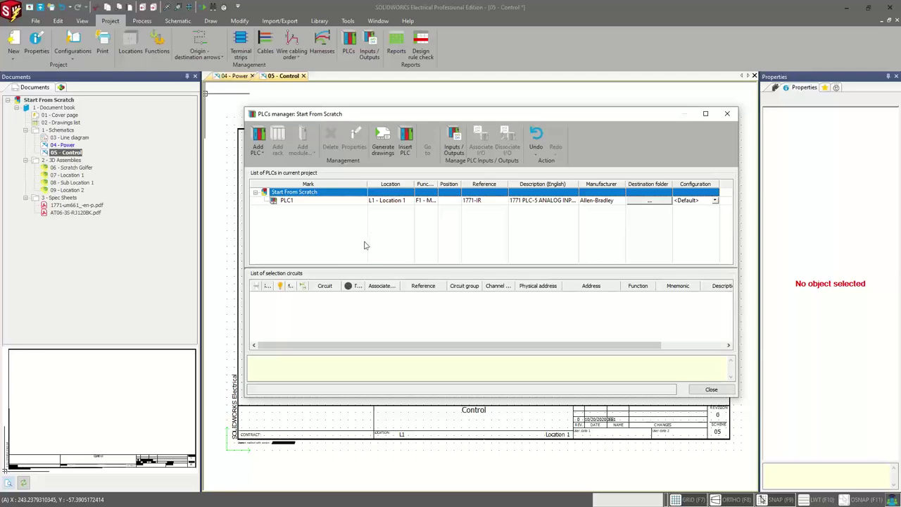
- Insert PLC1 mirrored with all input channel groups on the right of the Control sheet
click(286, 201)
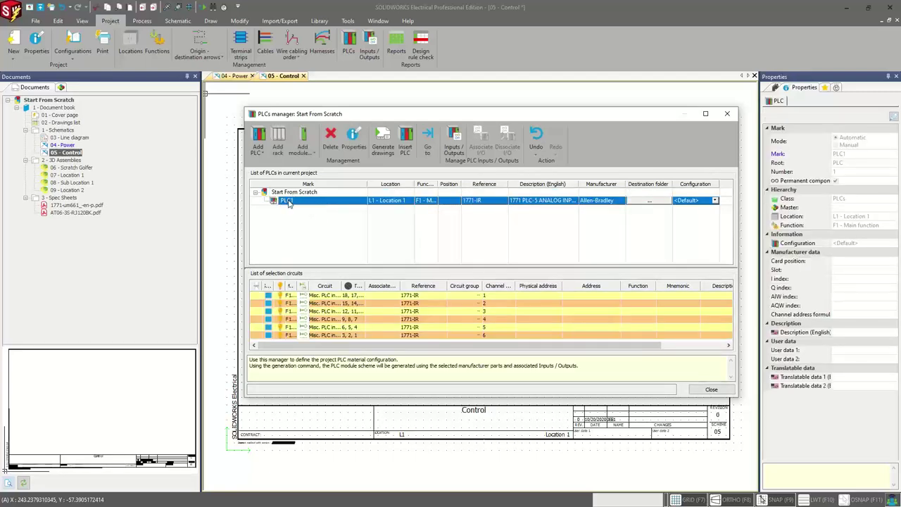
click(406, 144)
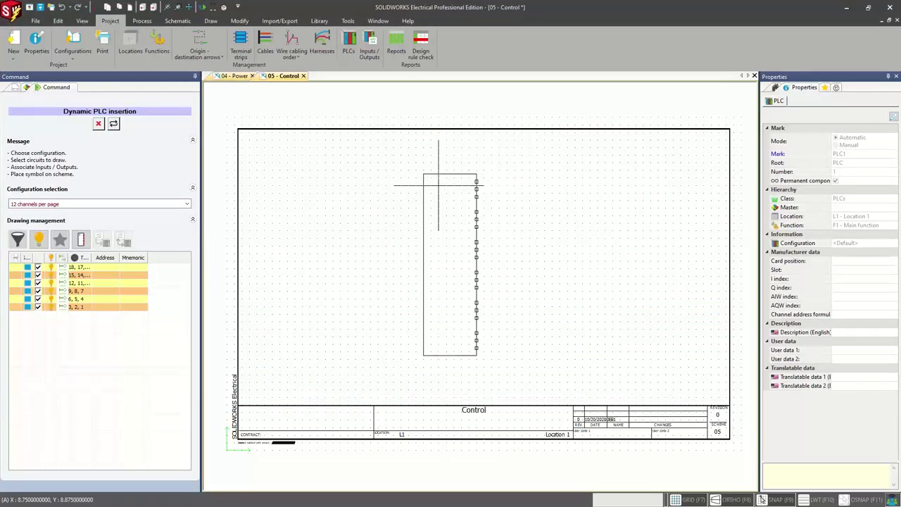
click(38, 307)
click(38, 298)
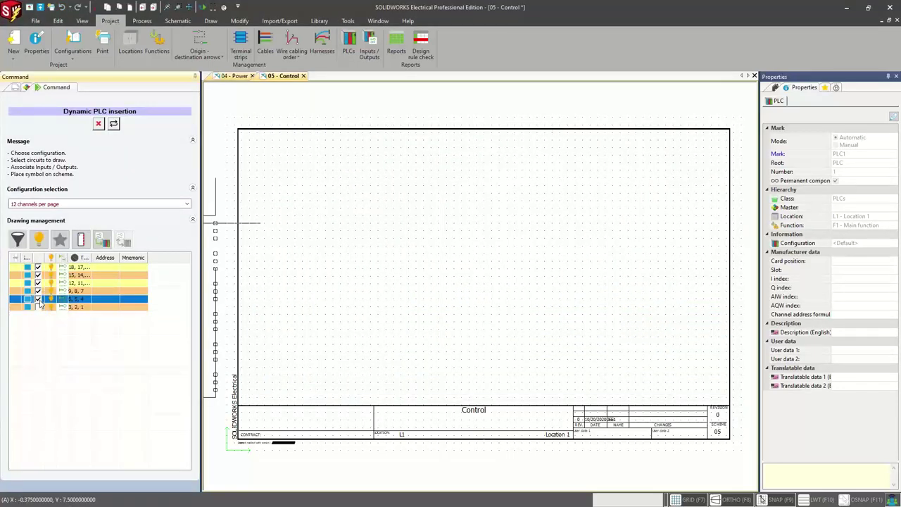
click(38, 291)
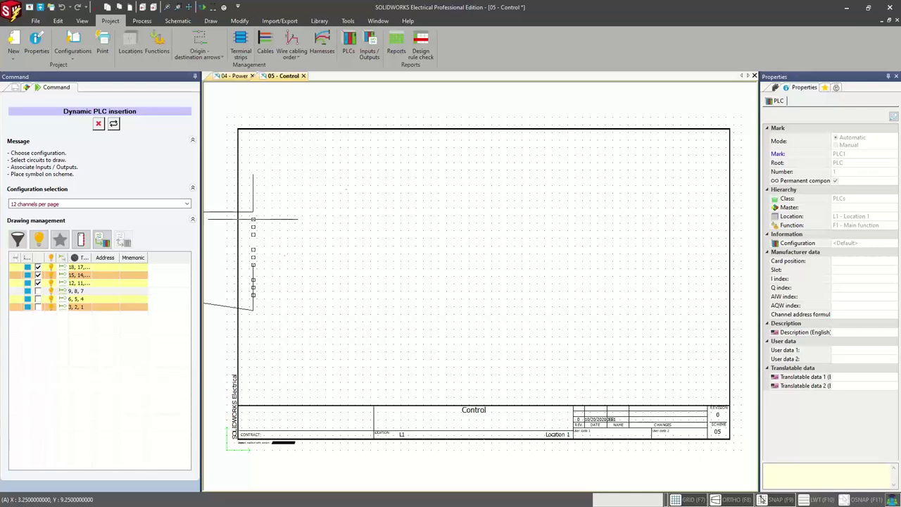
click(38, 290)
click(38, 298)
click(38, 307)
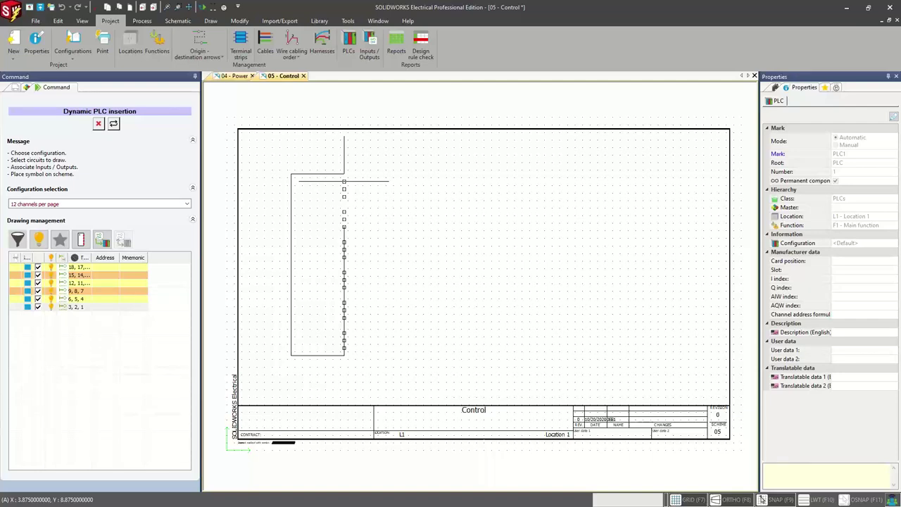
click(81, 240)
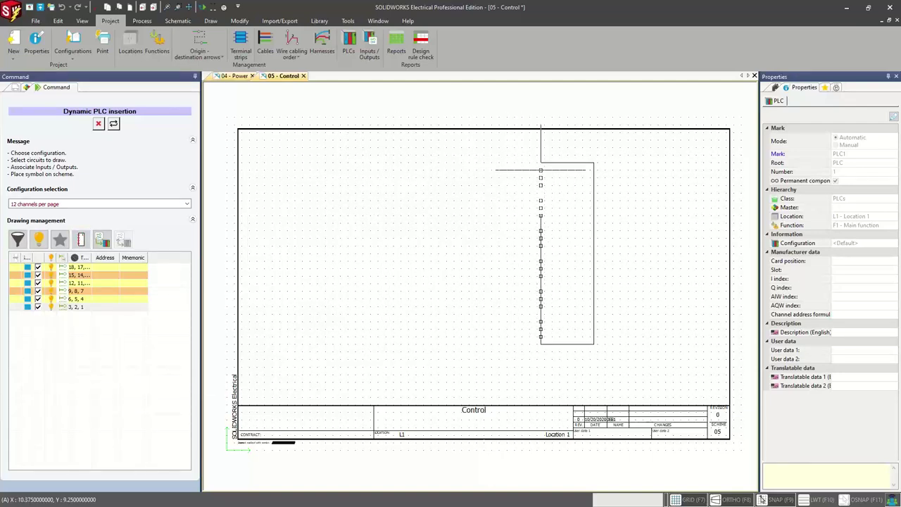
click(541, 169)
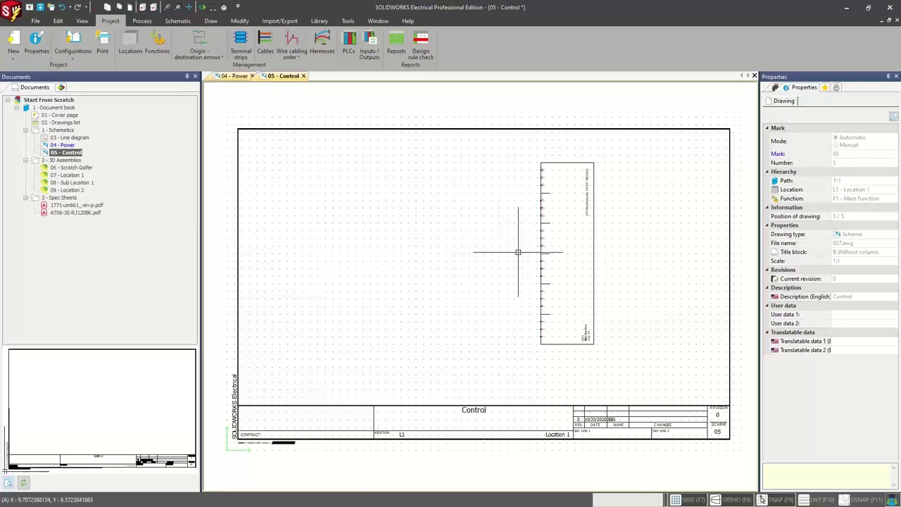
click(76, 56)
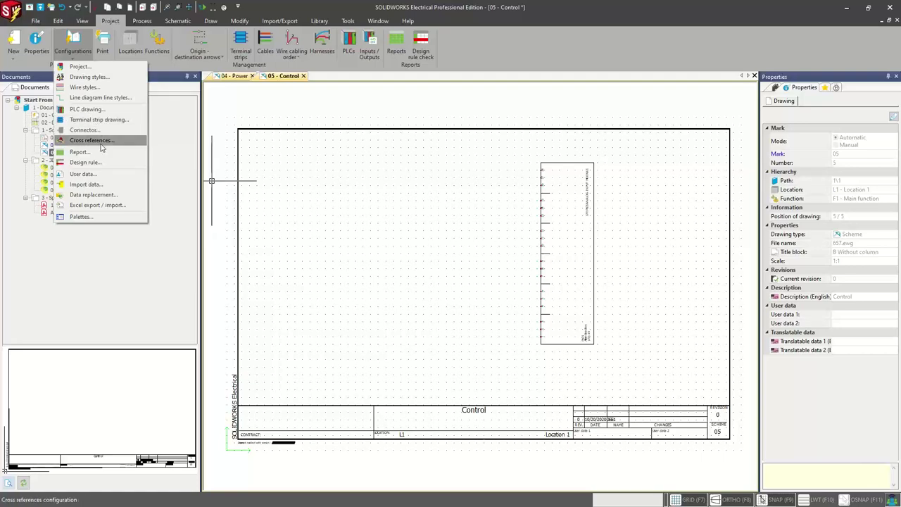
click(88, 109)
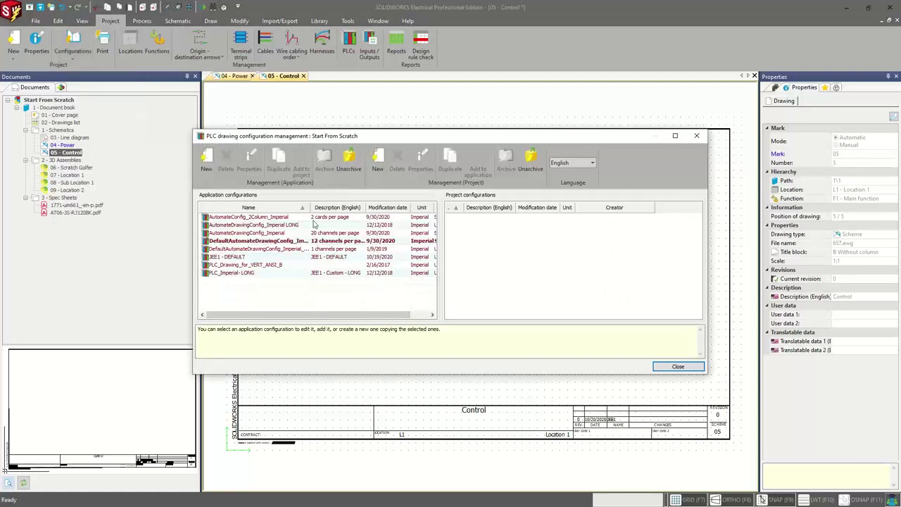
double_click(315, 244)
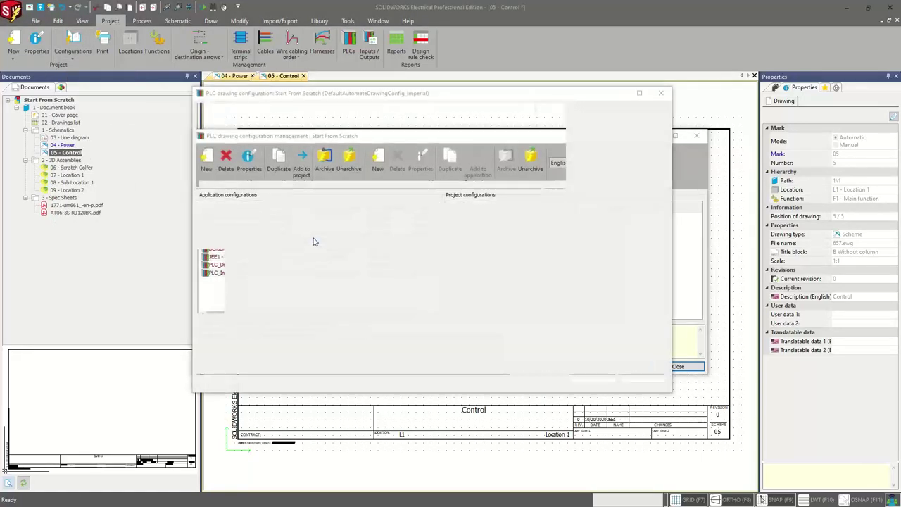
click(248, 110)
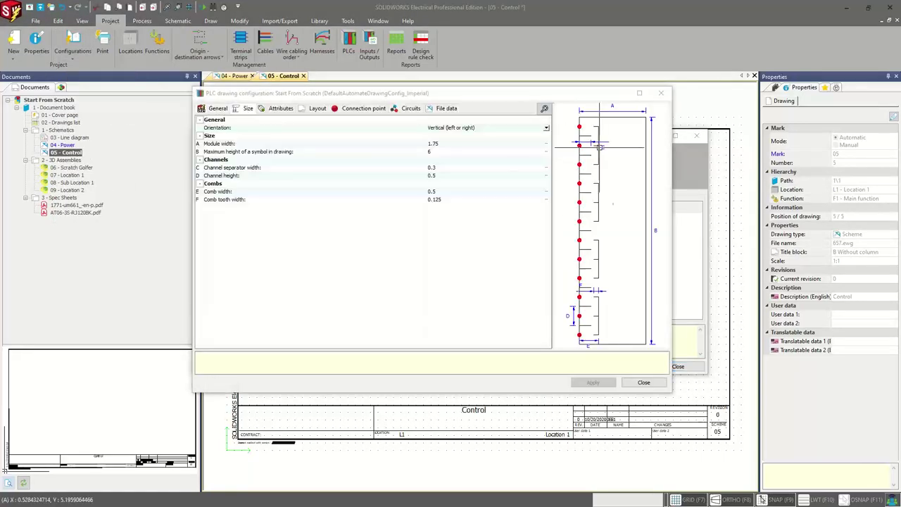
scroll(615, 216, down, 1)
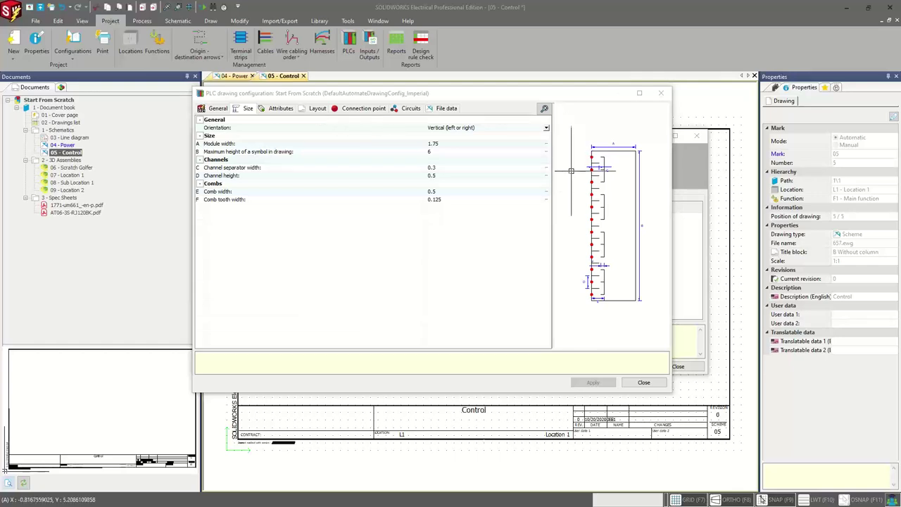
click(660, 95)
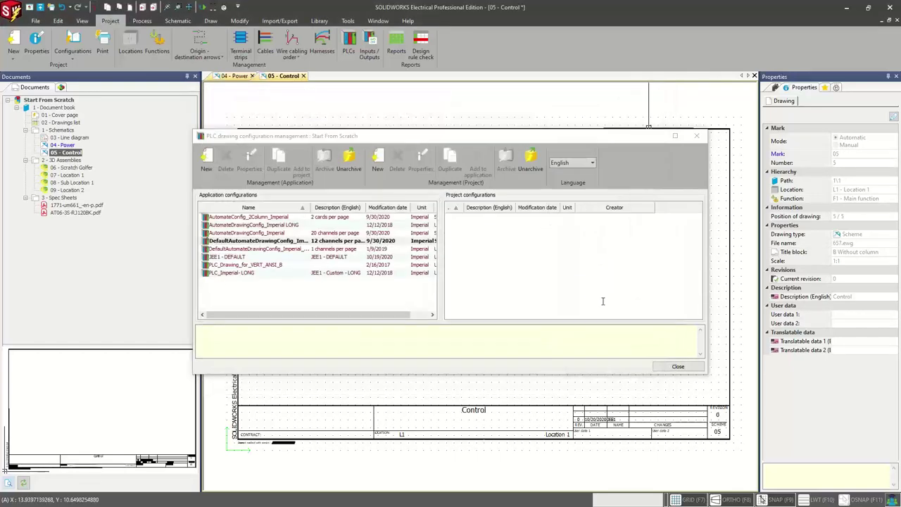
click(672, 367)
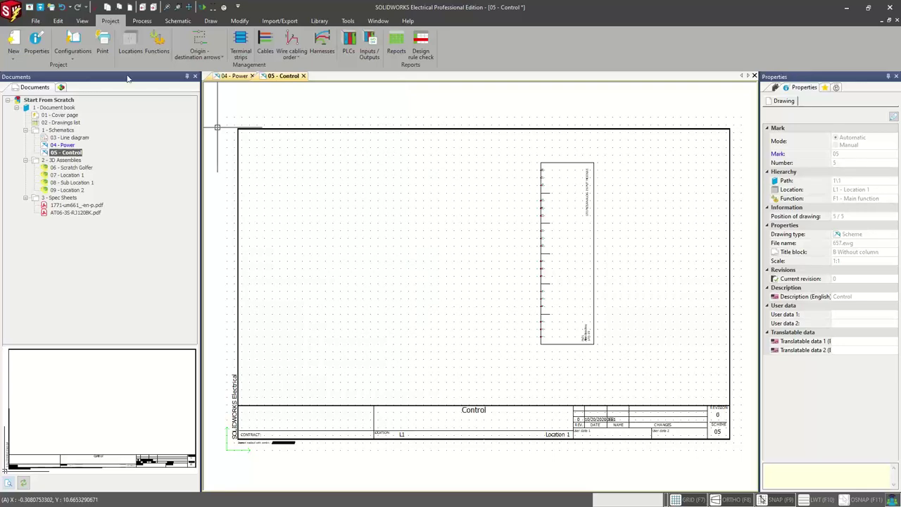
- Draw a 16AWG blue single wire into PLC terminal 16
click(177, 20)
click(55, 46)
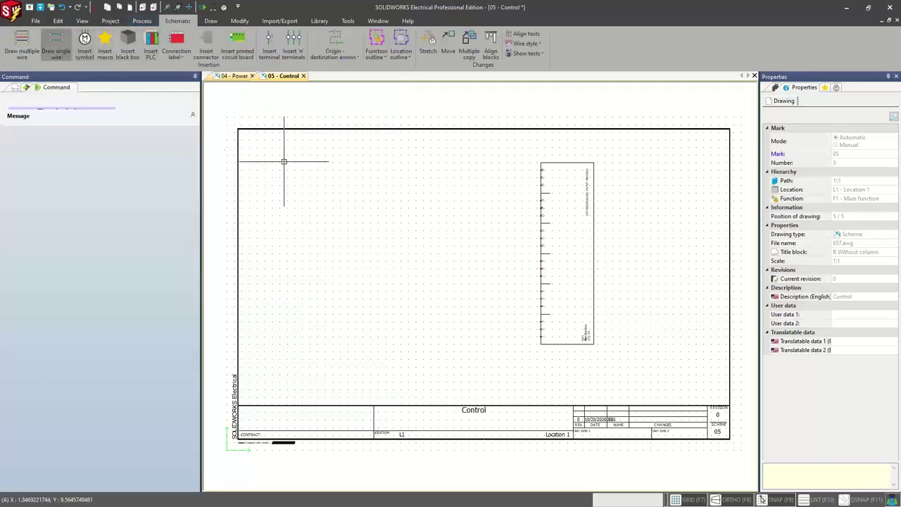
scroll(478, 210, up, 2)
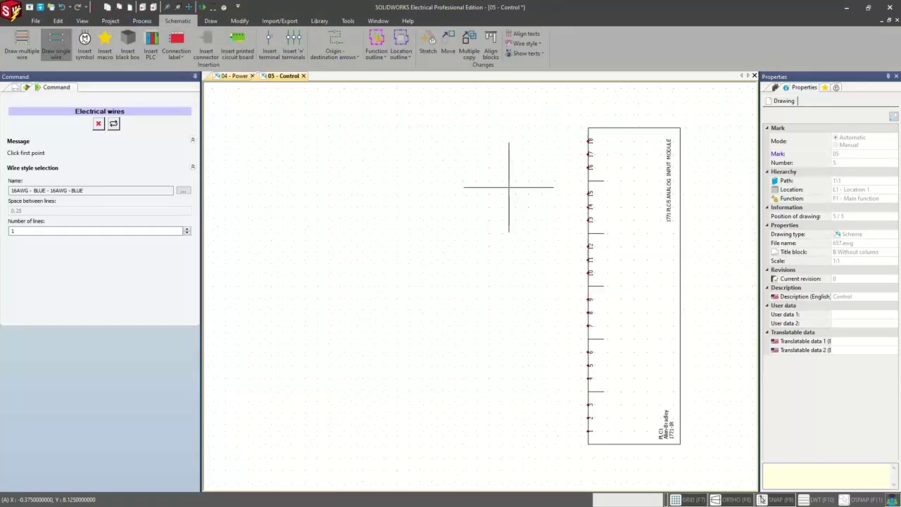
scroll(508, 186, up, 1)
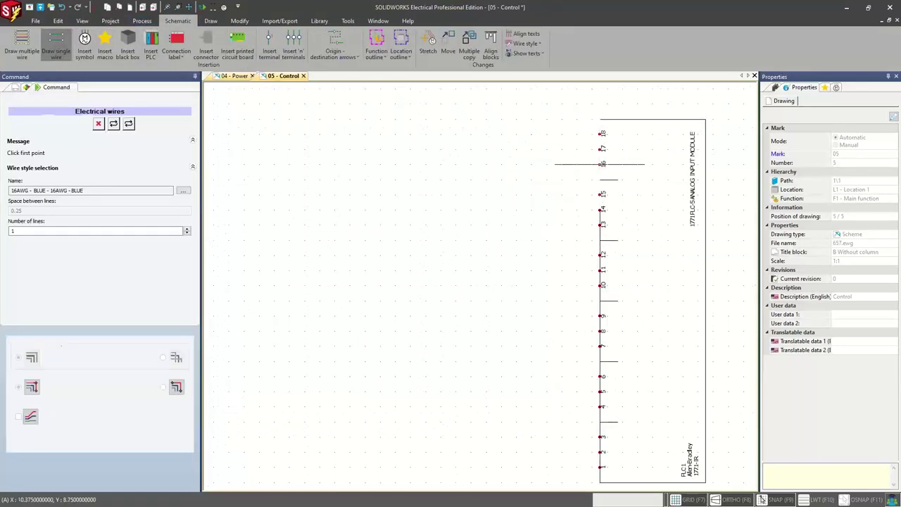
click(600, 164)
- Draw 16AWG - RED wires into terminals 17 and 18, ending level with the blue one
click(183, 191)
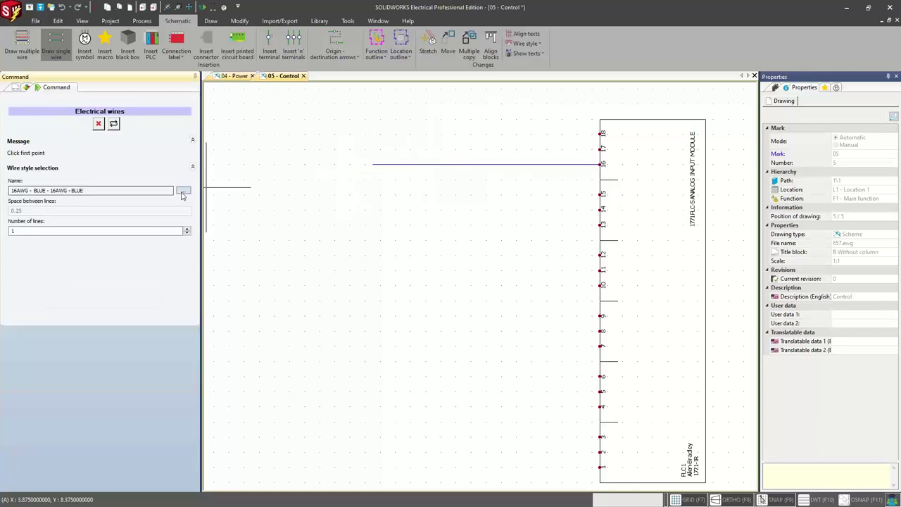
double_click(420, 177)
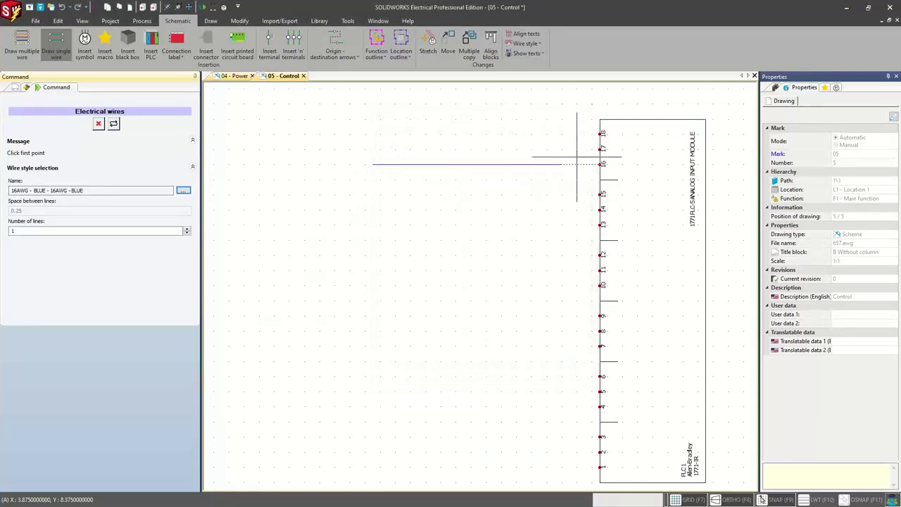
click(600, 149)
click(373, 150)
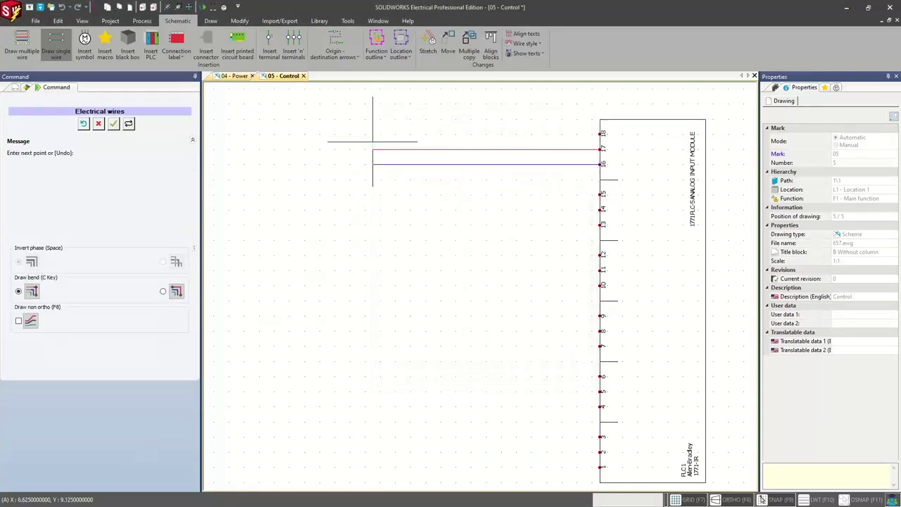
click(600, 134)
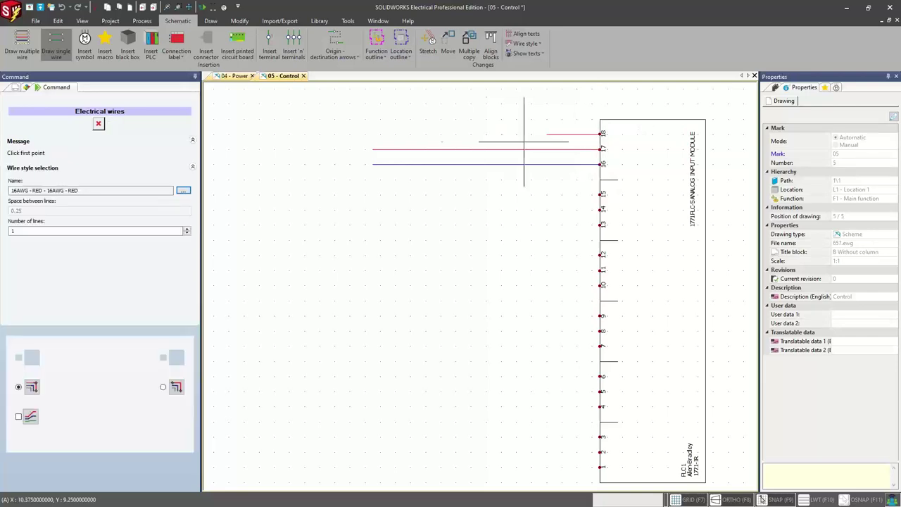
click(373, 134)
key(Escape)
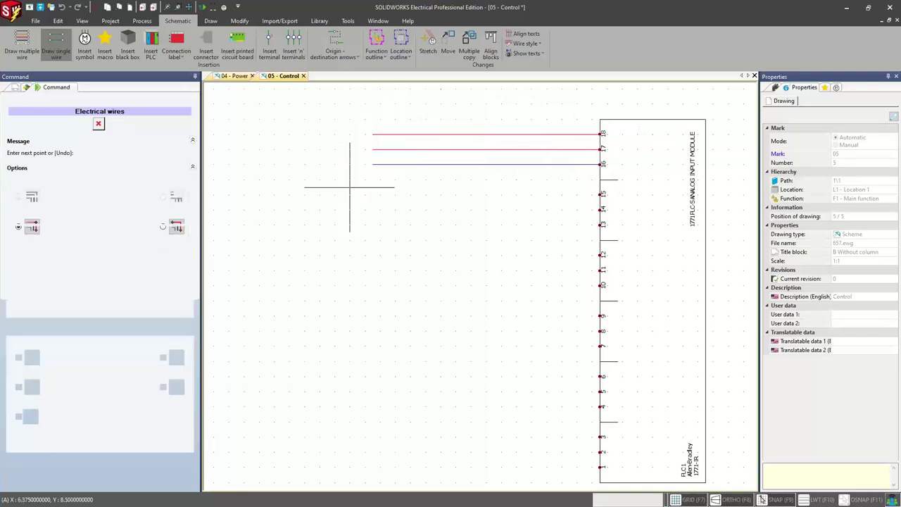
key(Escape)
scroll(332, 209, down, 2)
scroll(331, 208, down, 1)
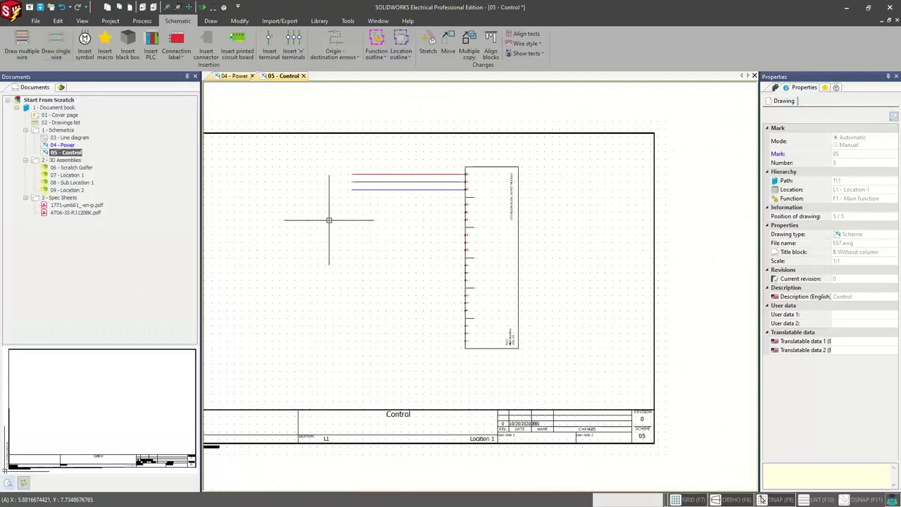
mouse_move(332, 207)
middle_down()
mouse_move(447, 209)
mouse_move(385, 202)
middle_up()
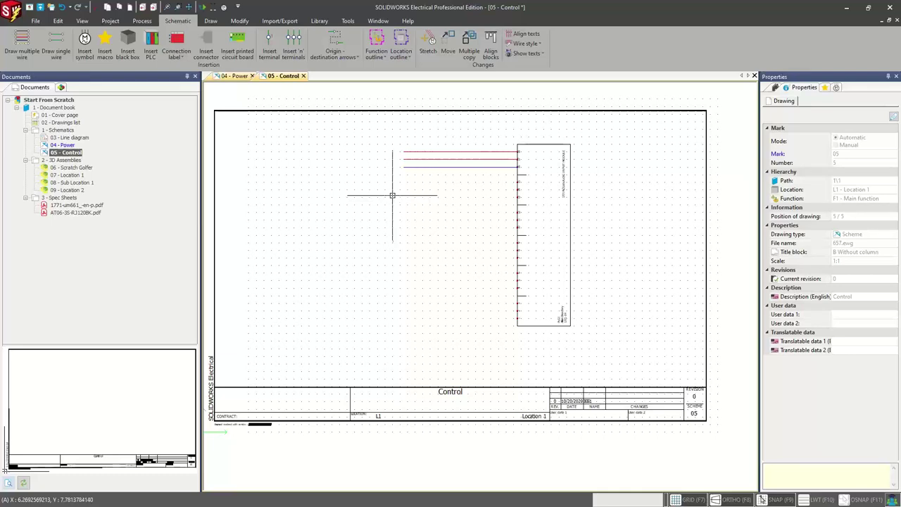
- In the Origin-destination manager, set the top Power sheet wire end as a link origin
click(332, 45)
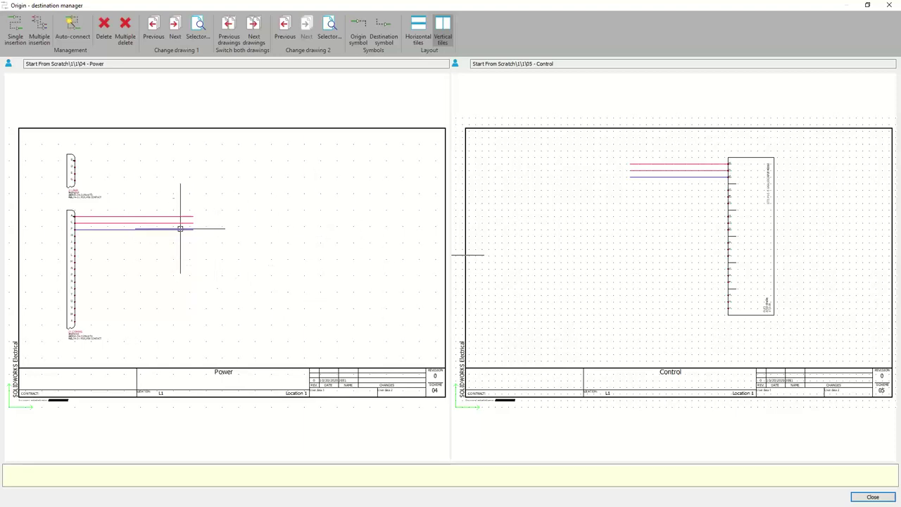
click(12, 31)
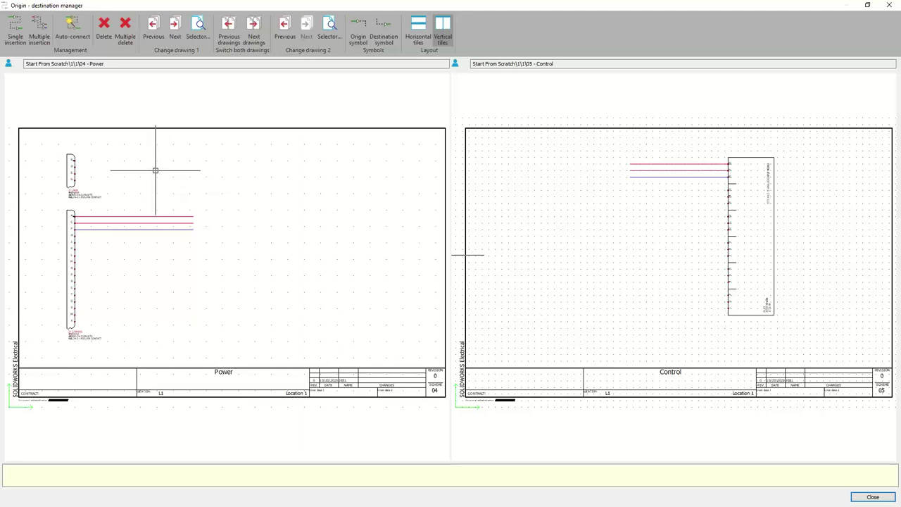
click(15, 31)
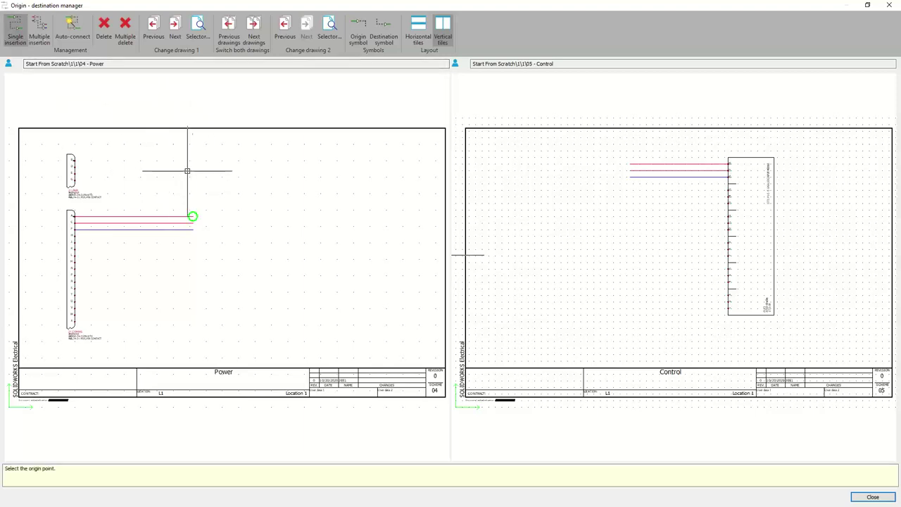
scroll(180, 221, up, 5)
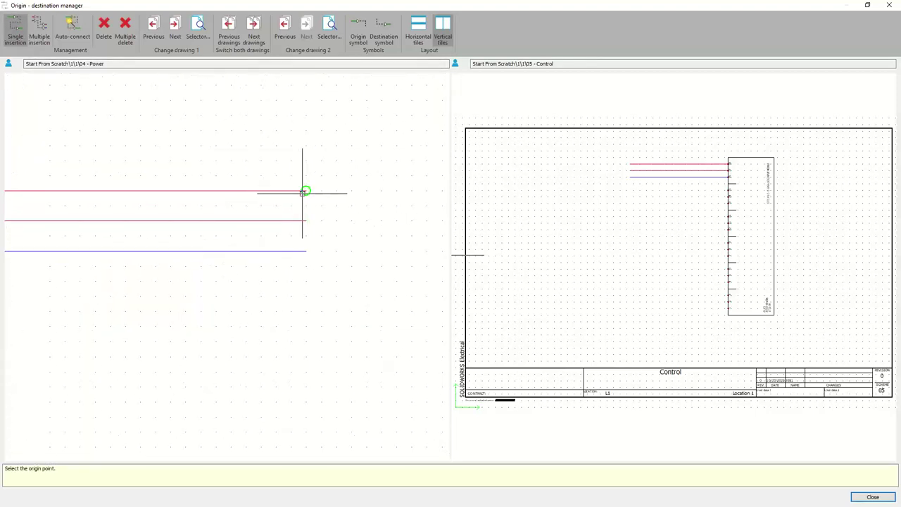
click(306, 191)
- Place destination arrows at the starts of the three Control sheet wires and close the manager
scroll(621, 197, up, 3)
scroll(629, 181, up, 2)
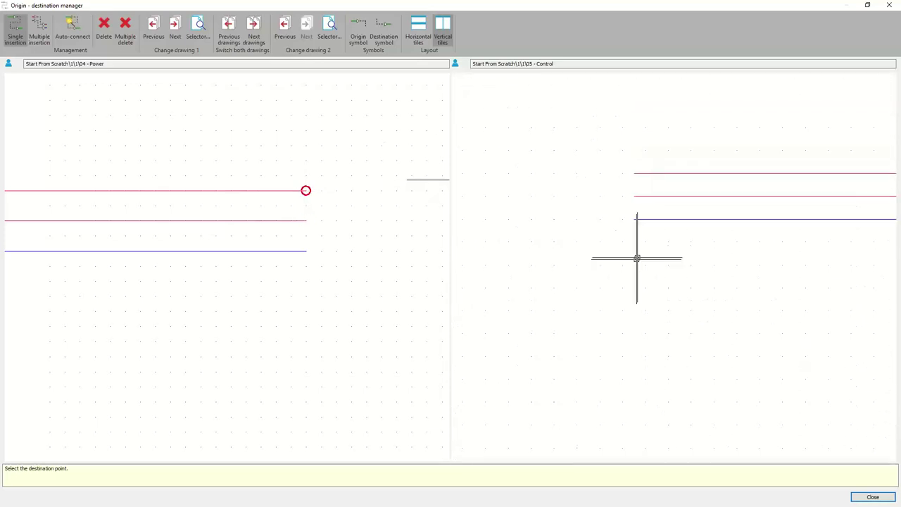
scroll(661, 204, down, 2)
scroll(660, 201, up, 1)
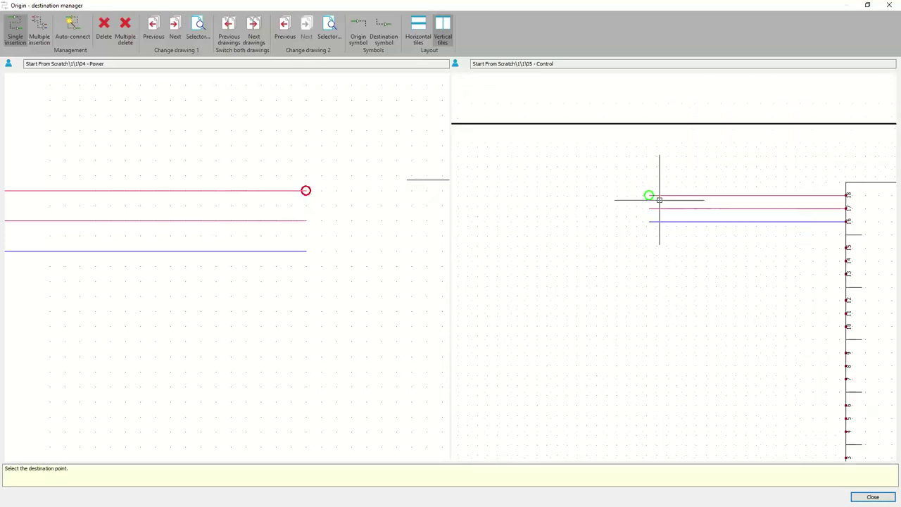
scroll(648, 194, up, 1)
scroll(638, 248, up, 1)
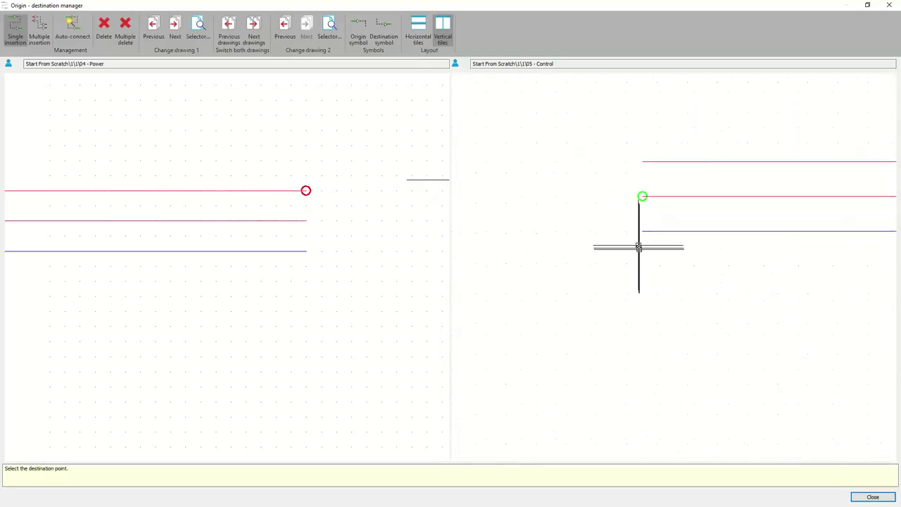
scroll(639, 240, up, 3)
scroll(652, 210, up, 3)
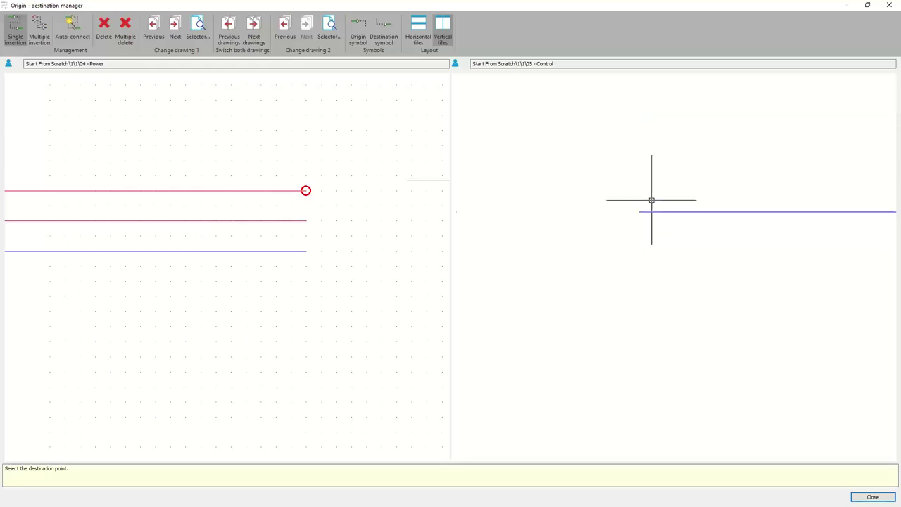
scroll(634, 203, down, 2)
scroll(634, 197, down, 2)
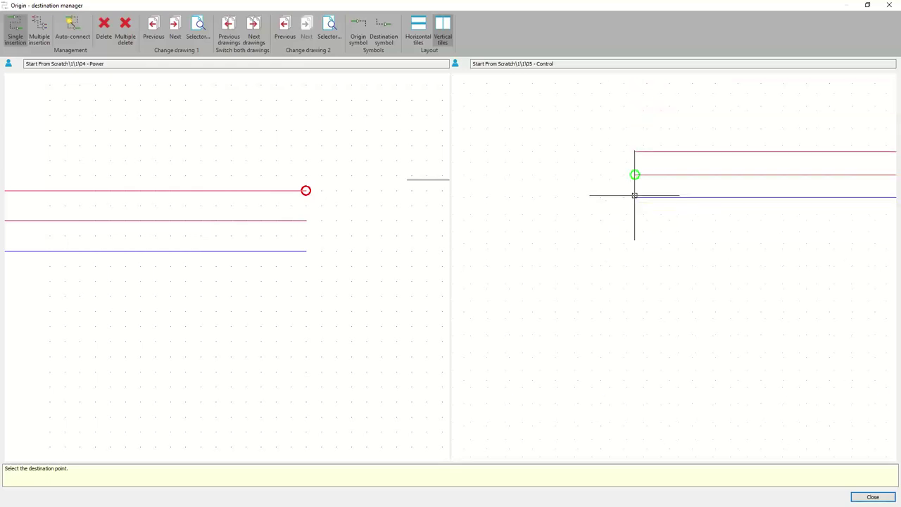
scroll(637, 201, down, 1)
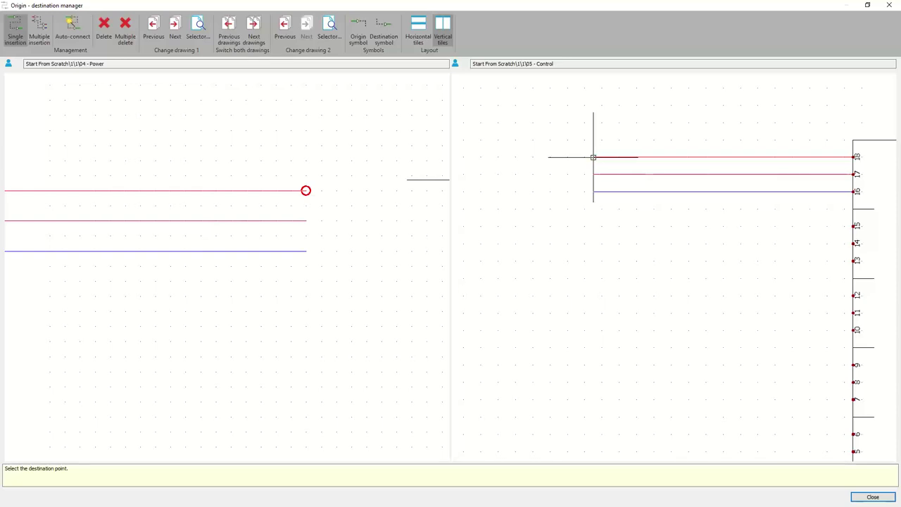
click(594, 157)
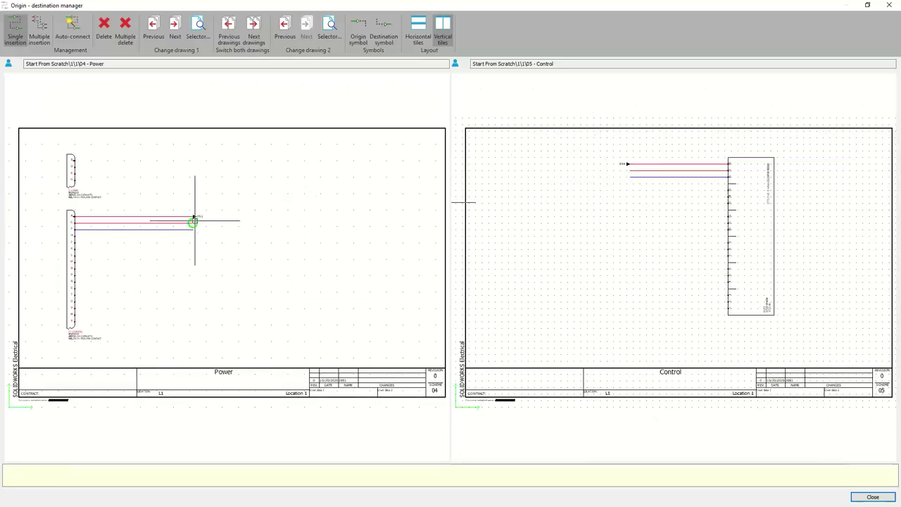
click(630, 170)
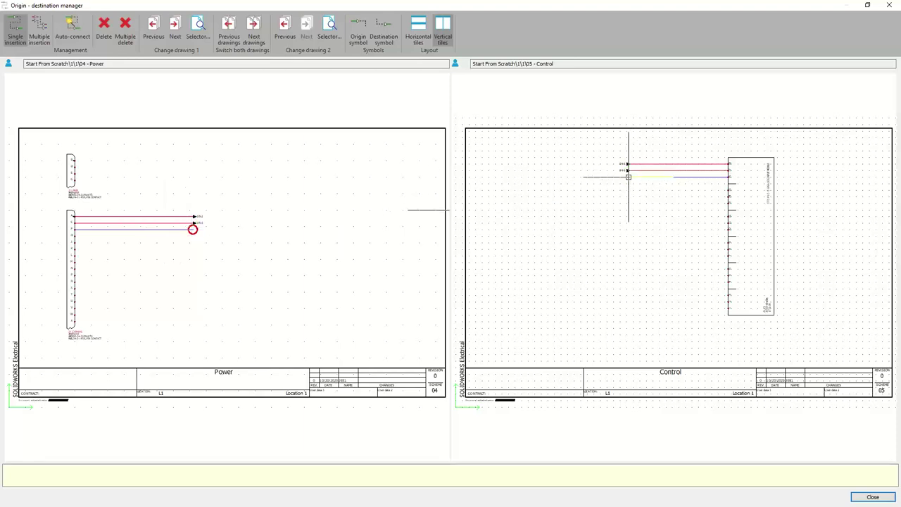
click(628, 177)
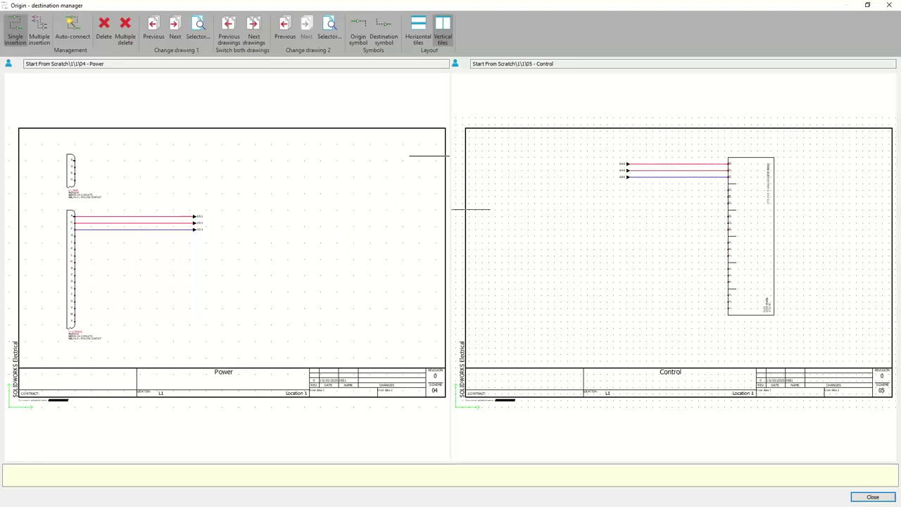
click(885, 5)
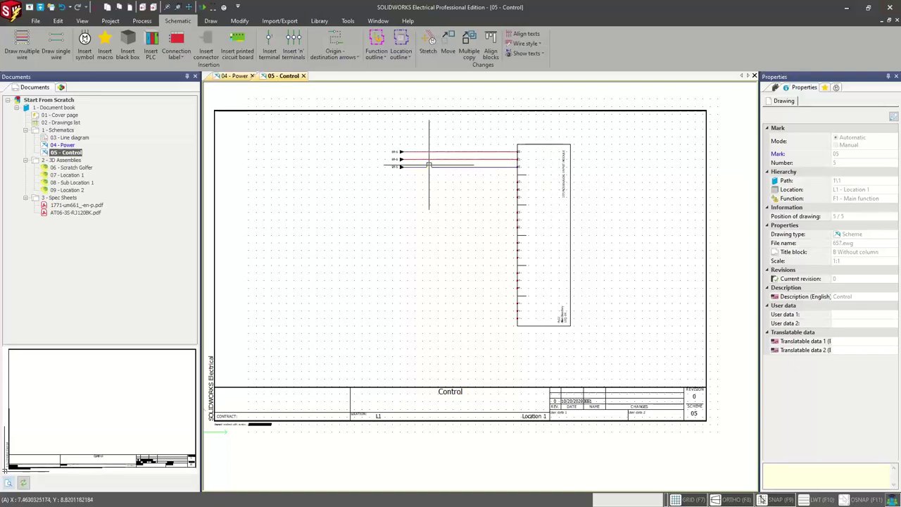
scroll(378, 161, up, 2)
scroll(390, 155, up, 1)
double_click(436, 126)
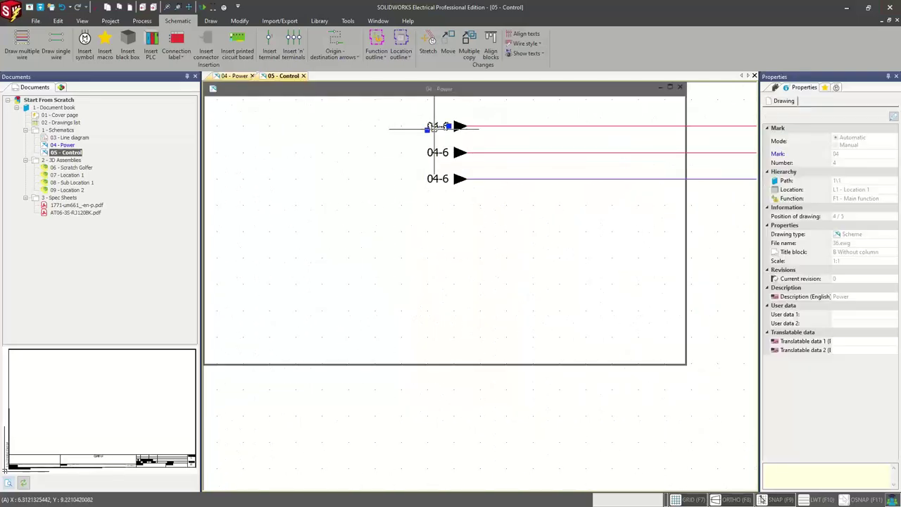
scroll(408, 189, down, 6)
scroll(384, 195, down, 2)
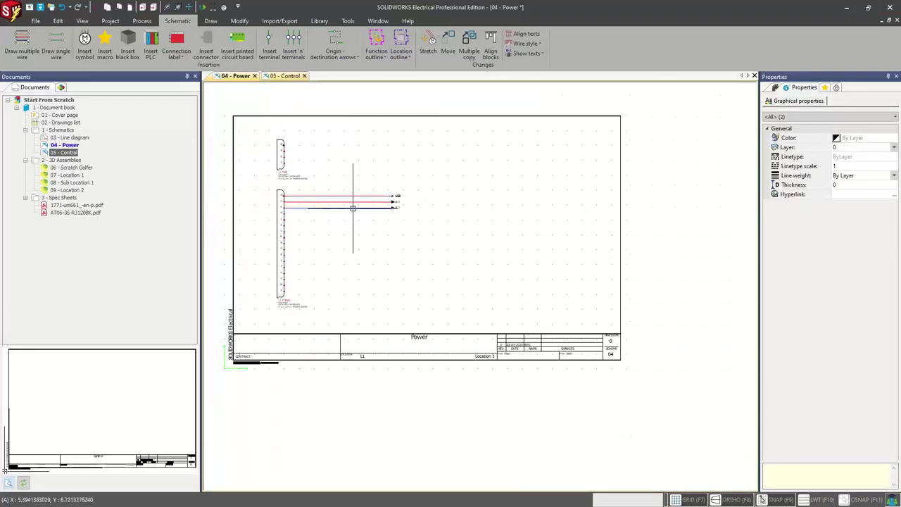
middle_drag(355, 201, 465, 195)
scroll(473, 194, up, 1)
scroll(474, 194, up, 3)
double_click(507, 167)
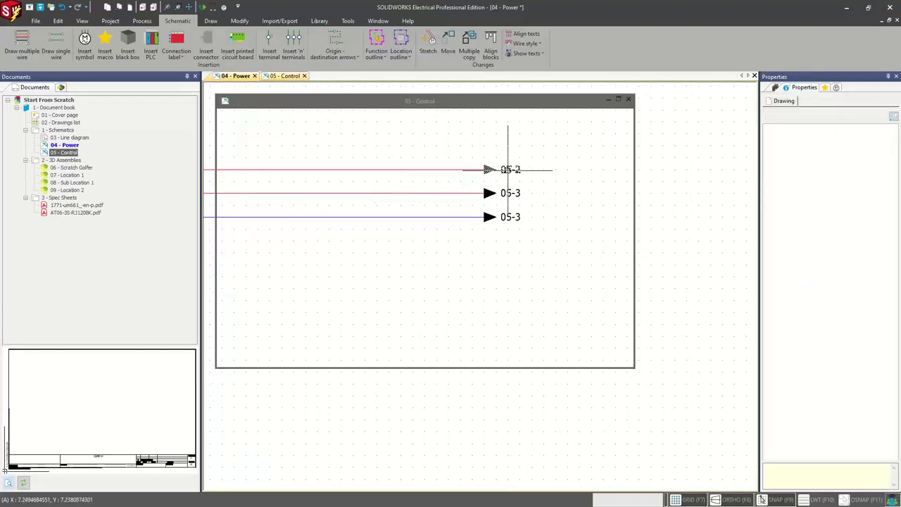
scroll(488, 192, down, 4)
scroll(483, 195, down, 2)
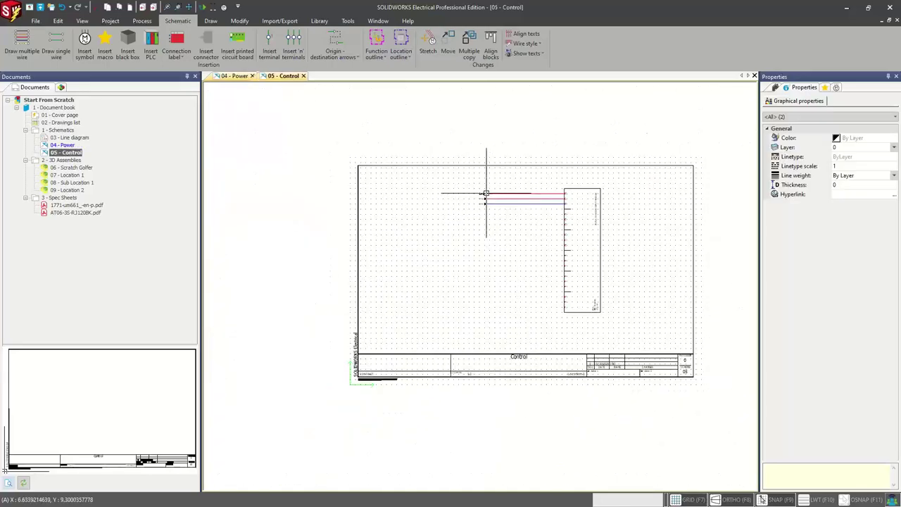
scroll(464, 219, up, 1)
middle_drag(460, 226, 419, 211)
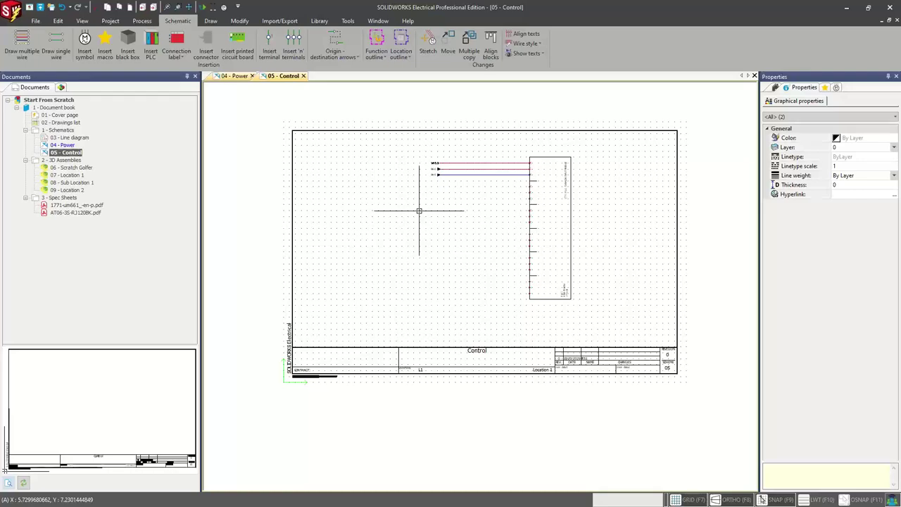
key(Escape)
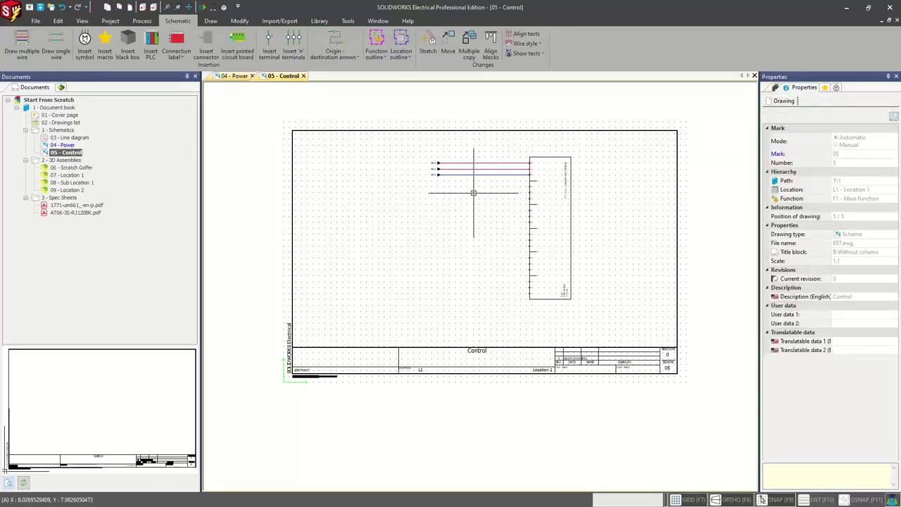
scroll(468, 193, up, 1)
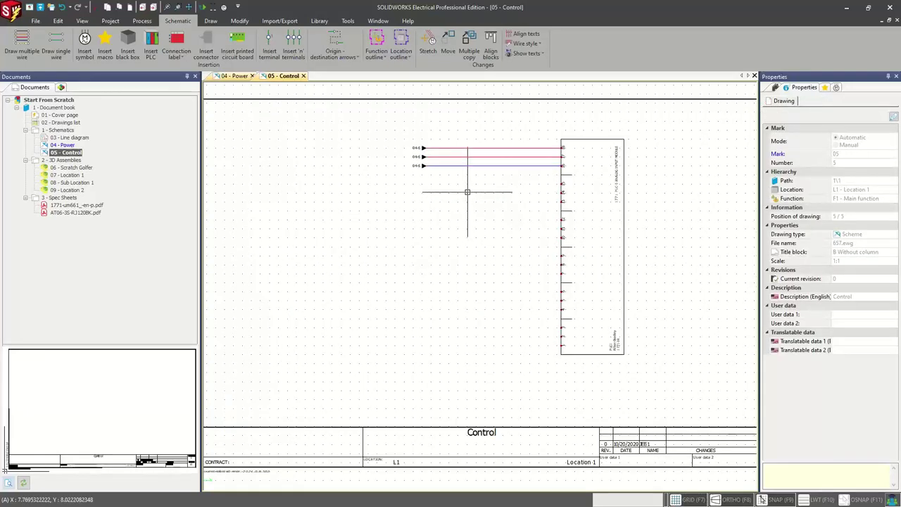
scroll(497, 207, down, 2)
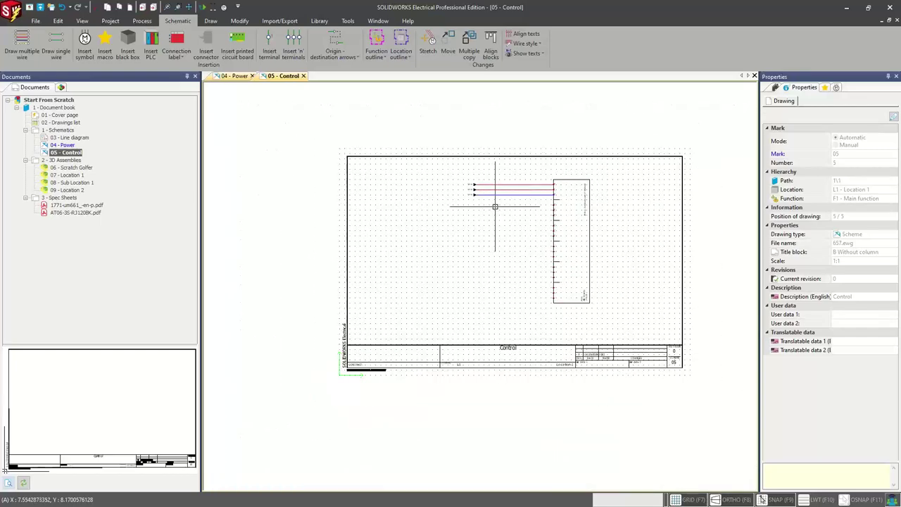
scroll(502, 204, up, 1)
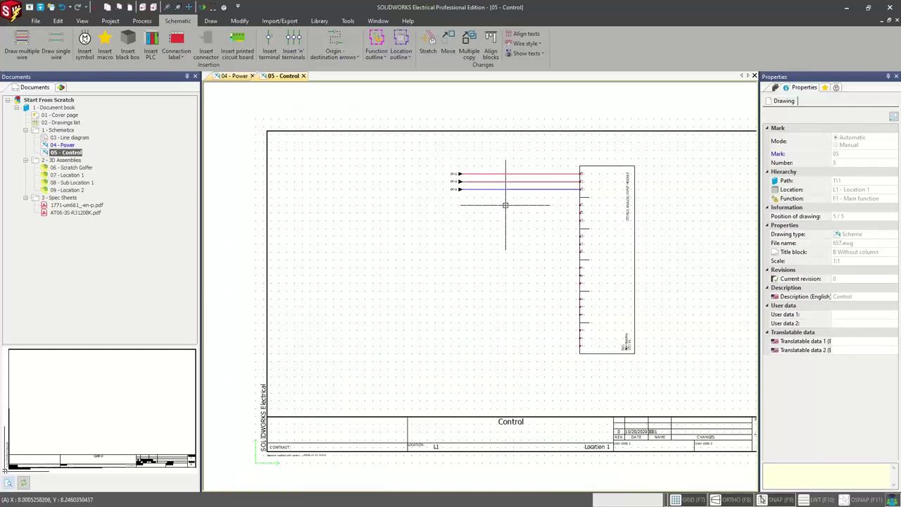
middle_drag(505, 205, 510, 207)
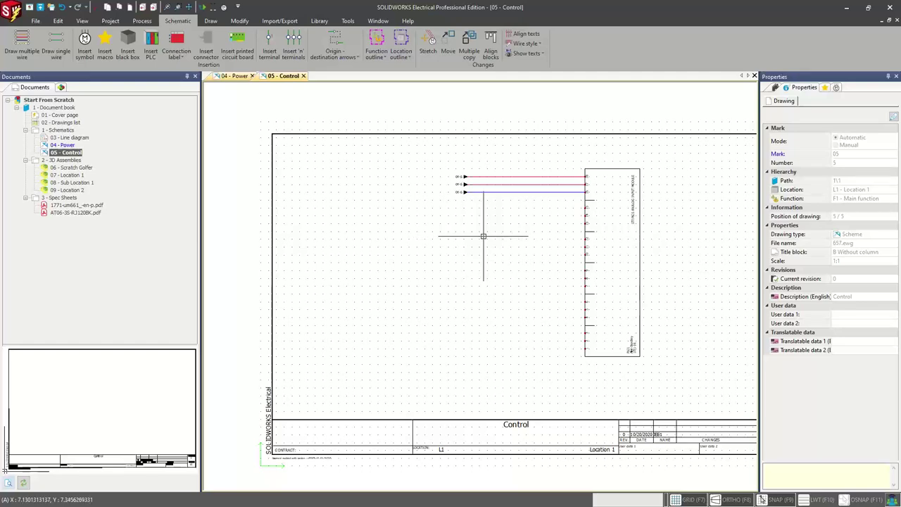
- Draw a multi-wire terminal axis line across the three wires feeding PLC1
click(293, 45)
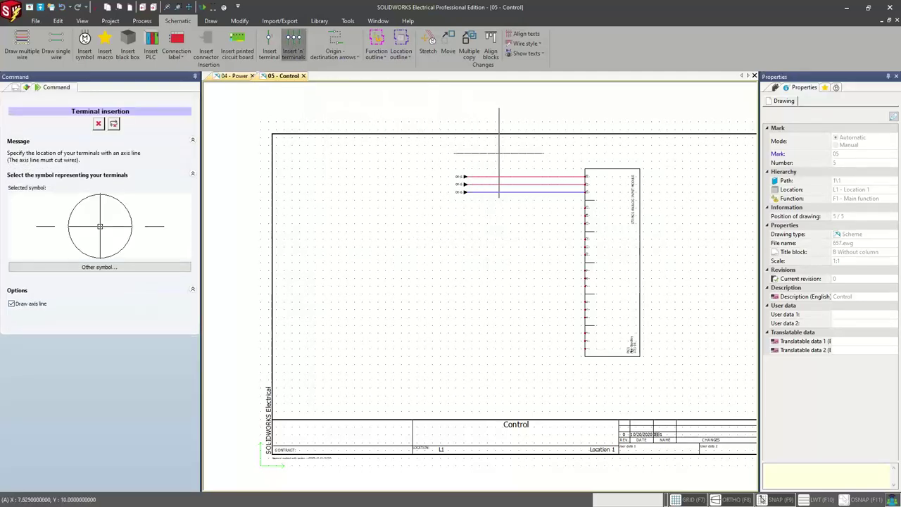
scroll(515, 162, up, 1)
scroll(515, 162, up, 1)
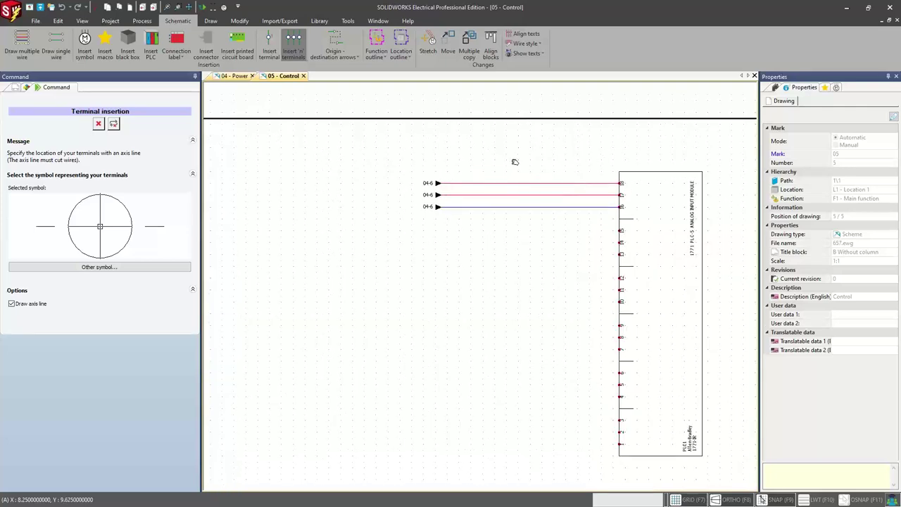
middle_drag(515, 162, 520, 148)
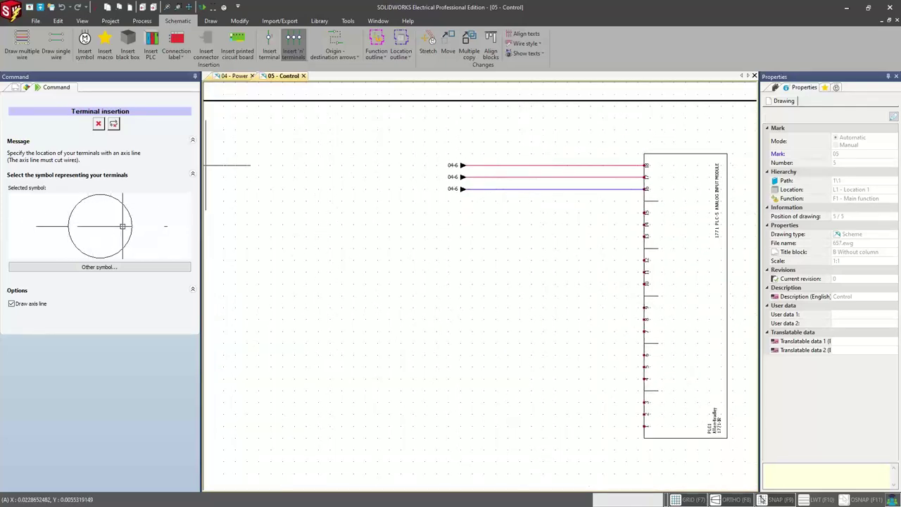
click(514, 142)
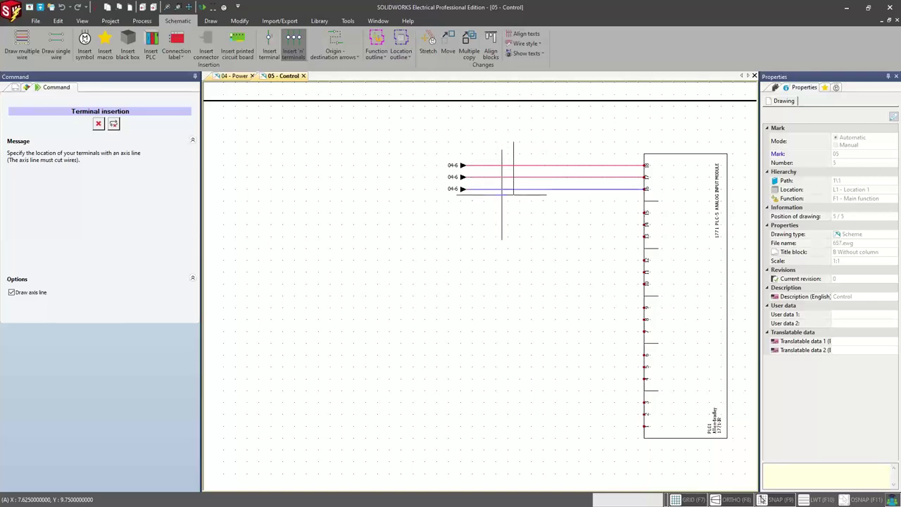
click(502, 219)
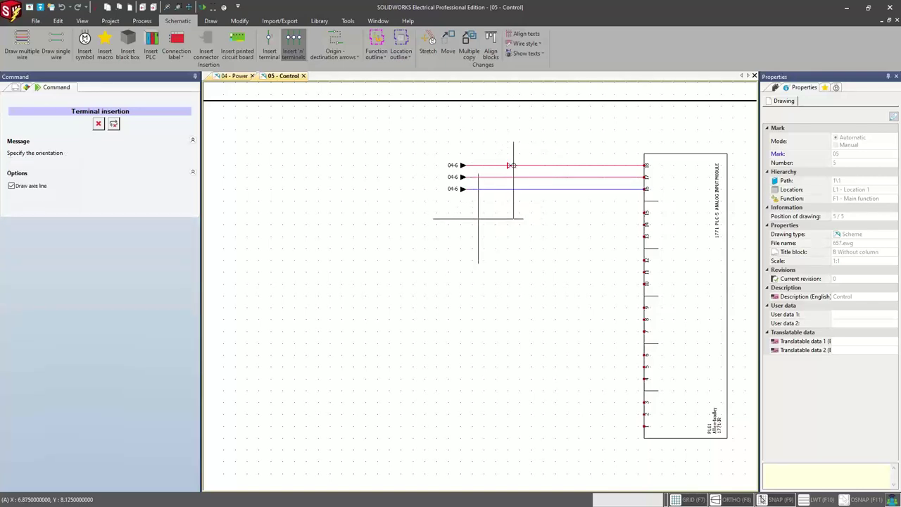
scroll(519, 182, up, 3)
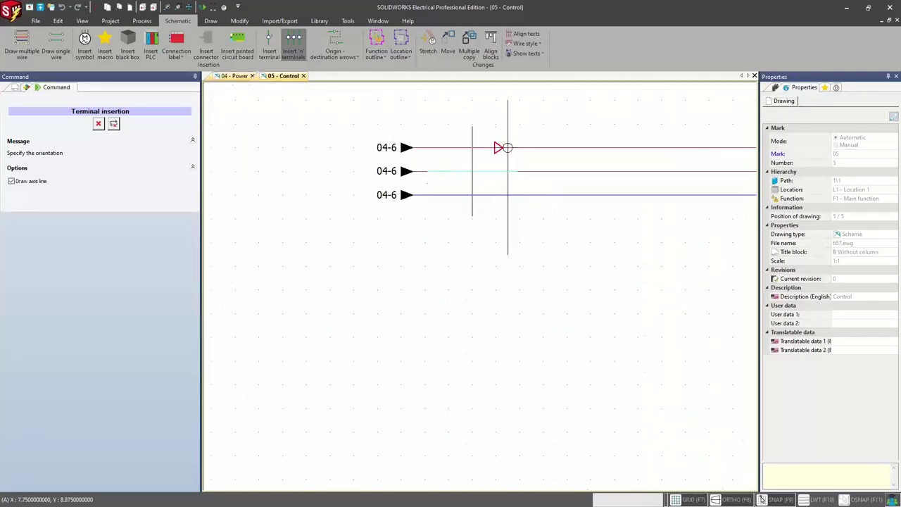
scroll(483, 190, down, 2)
scroll(484, 218, down, 2)
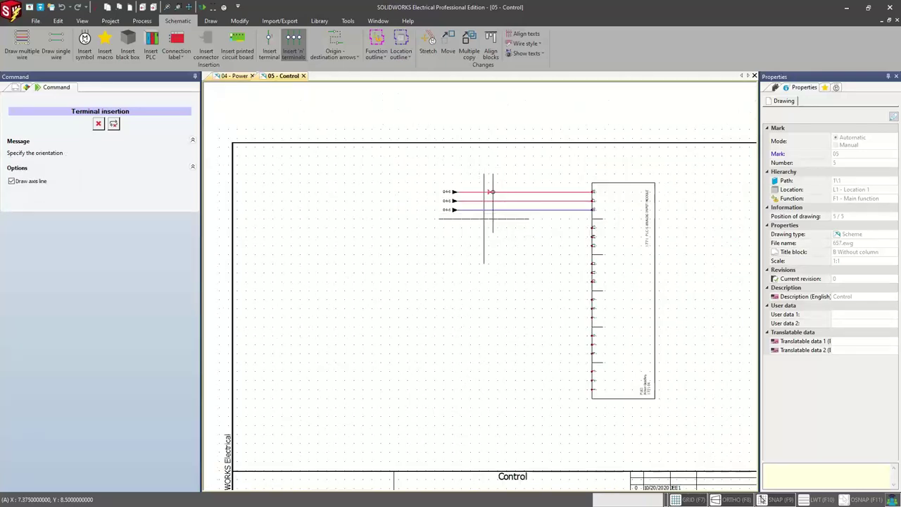
click(482, 223)
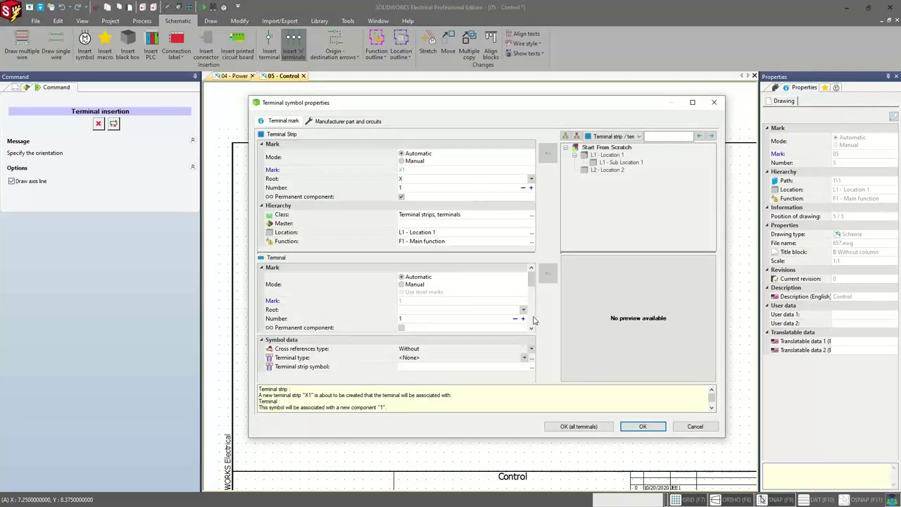
- Set the new terminal strip's root name to TB
click(410, 180)
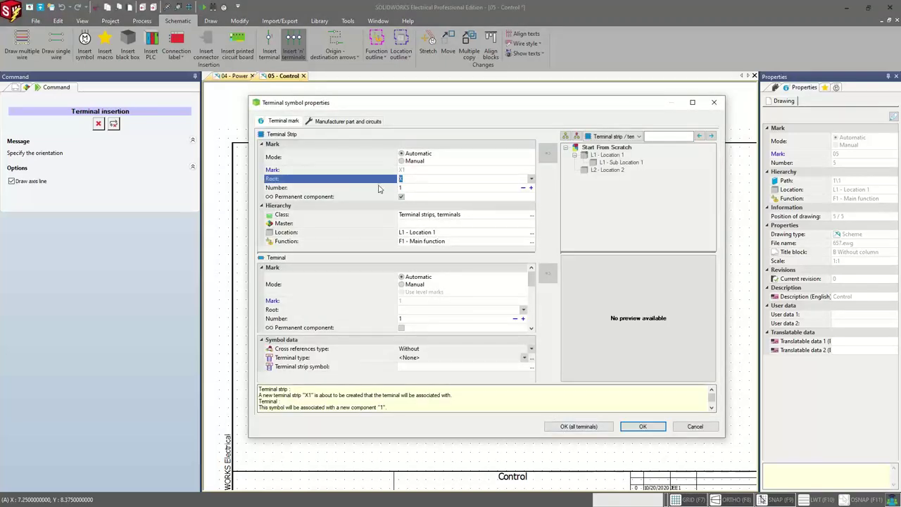
text(TB)
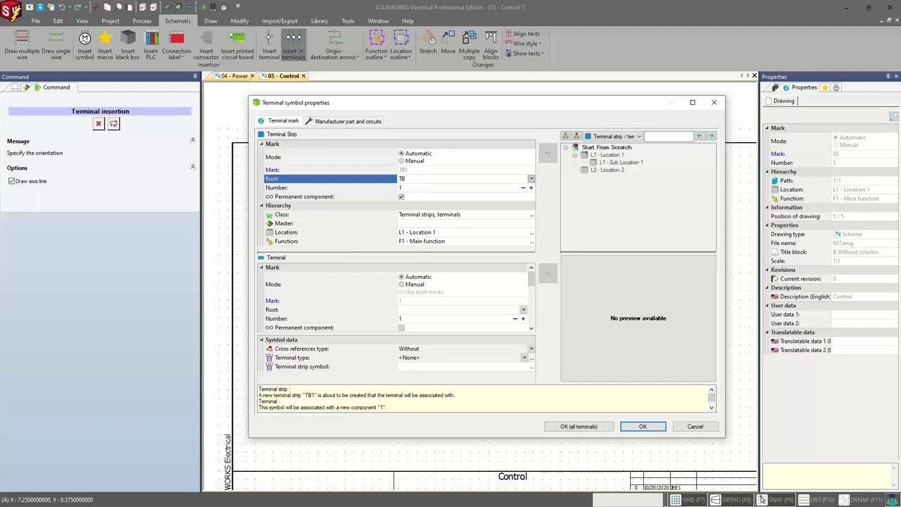
mouse_move(401, 111)
mouse_down()
mouse_move(390, 104)
mouse_move(435, 108)
mouse_up()
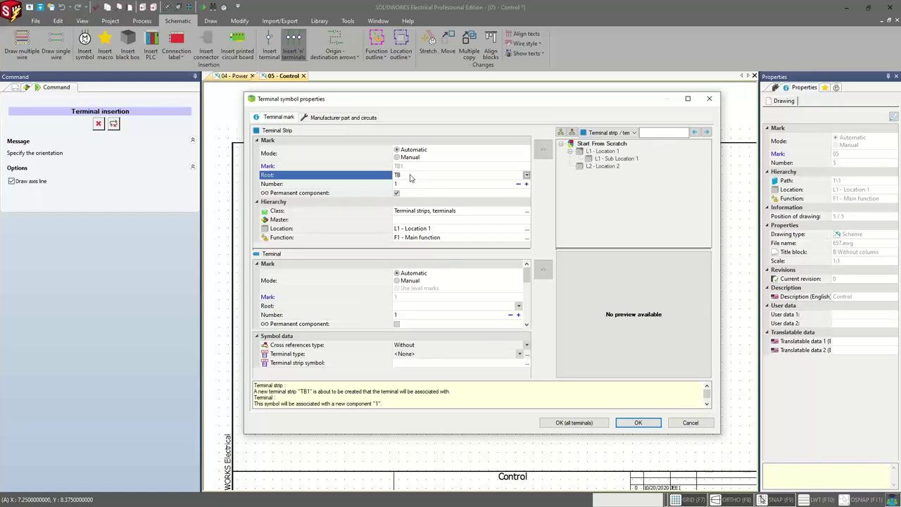
- Confirm inserting terminals 1–3 on strip TB1
click(578, 422)
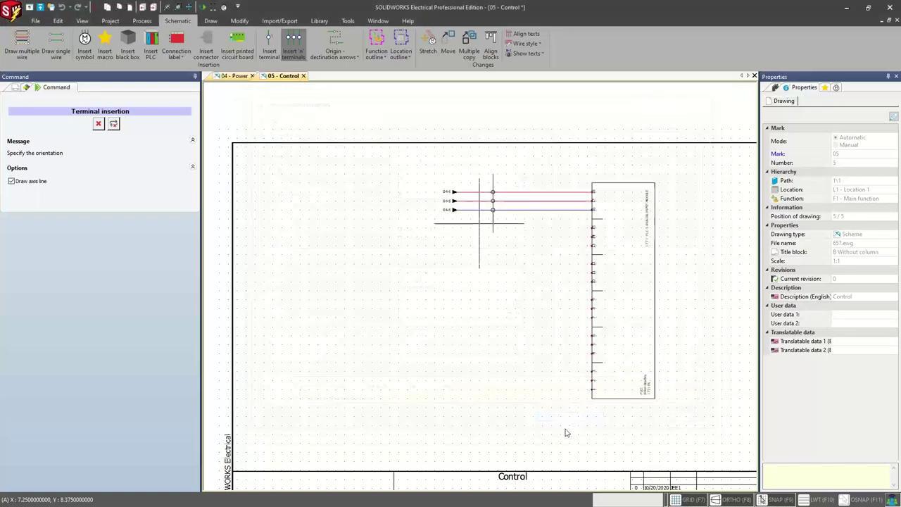
scroll(486, 206, up, 3)
scroll(485, 206, down, 2)
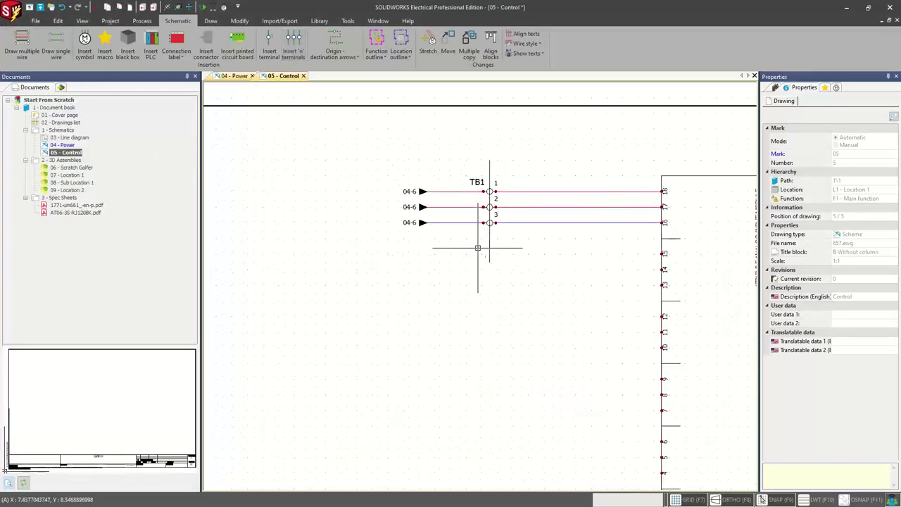
scroll(477, 246, down, 1)
middle_drag(493, 272, 478, 252)
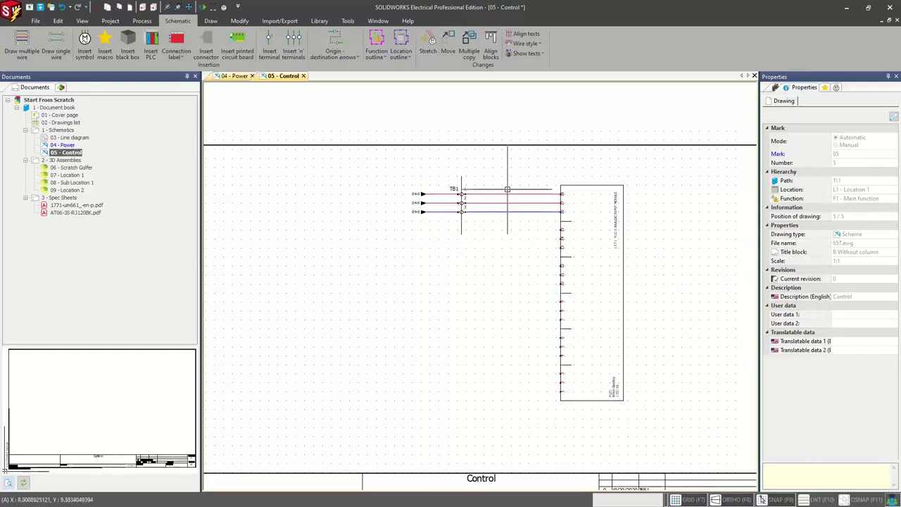
scroll(518, 206, up, 2)
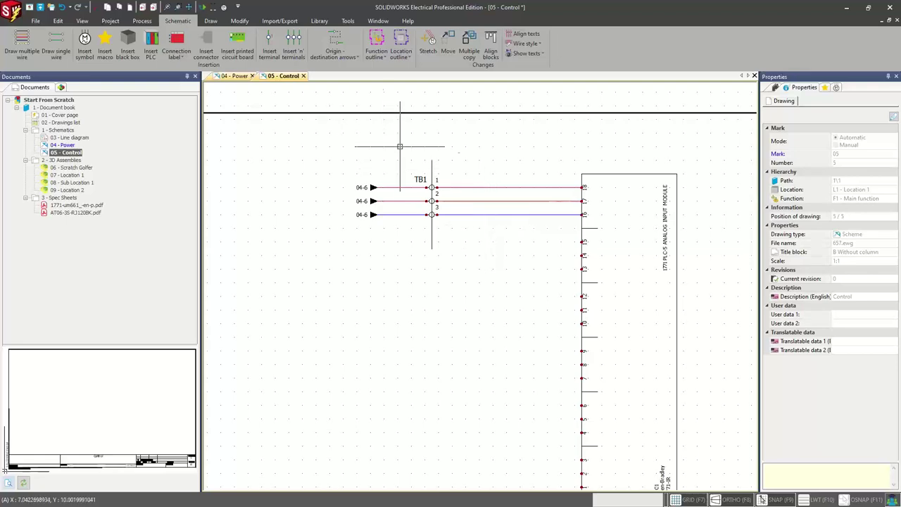
- Crossing-select the three wires between TB1 and the PLC input module
click(107, 21)
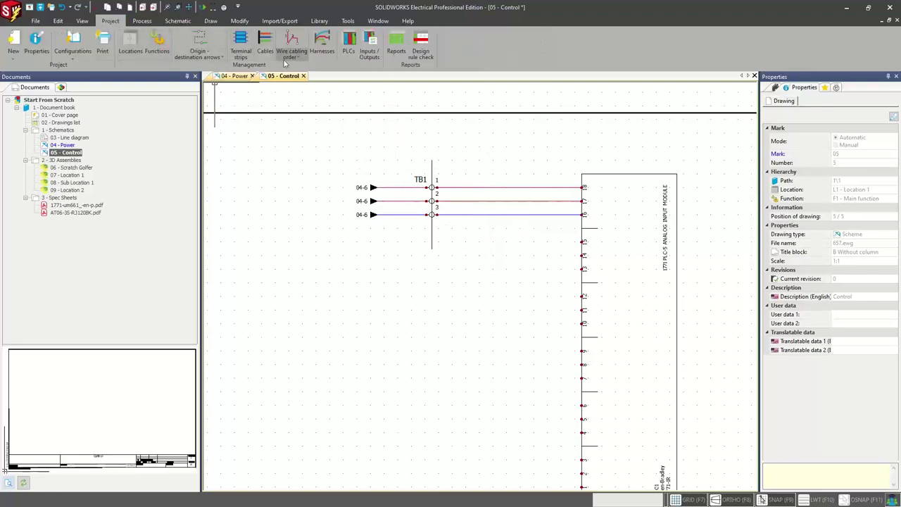
click(476, 248)
scroll(491, 147, up, 3)
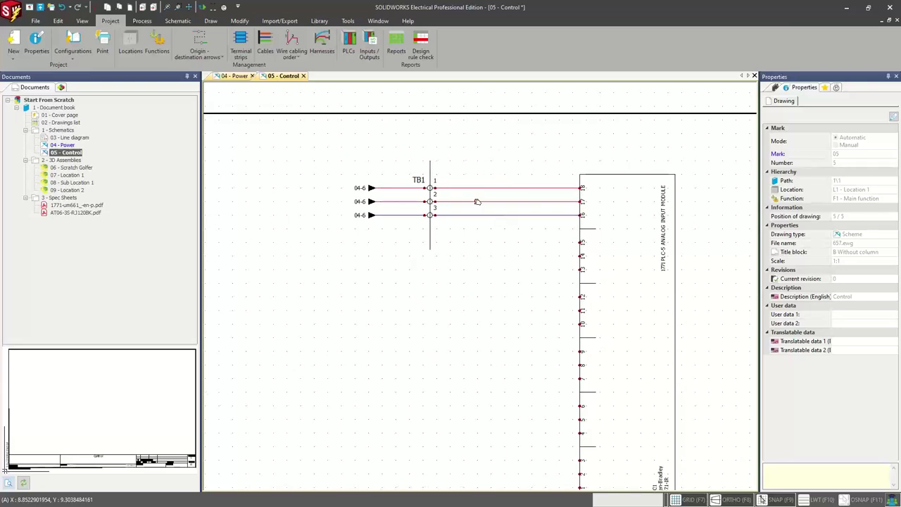
mouse_move(399, 156)
mouse_down()
mouse_move(503, 242)
mouse_move(554, 306)
mouse_up()
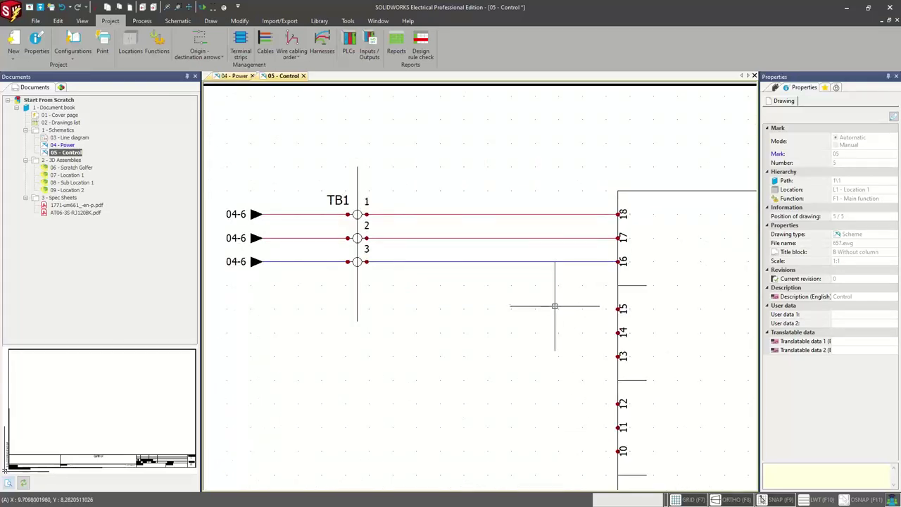
mouse_move(397, 137)
mouse_down()
mouse_move(507, 234)
mouse_move(558, 319)
mouse_up()
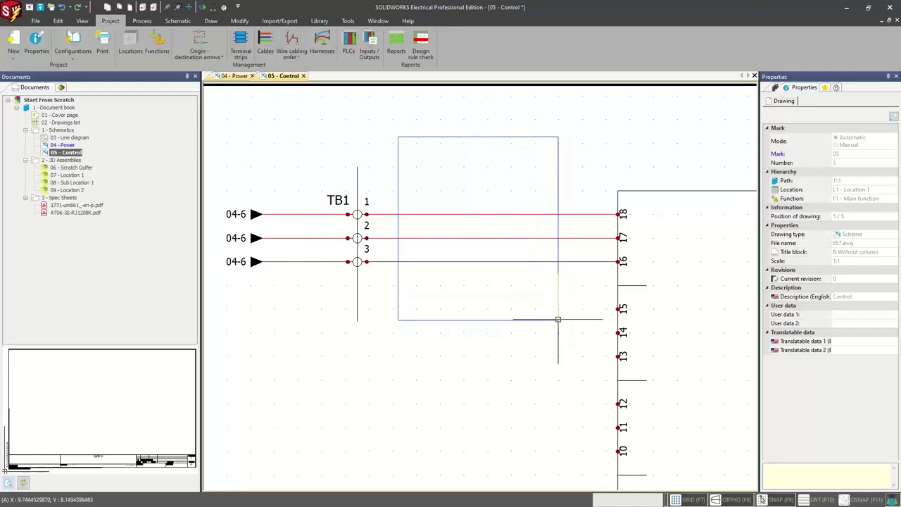
drag(557, 319, 557, 317)
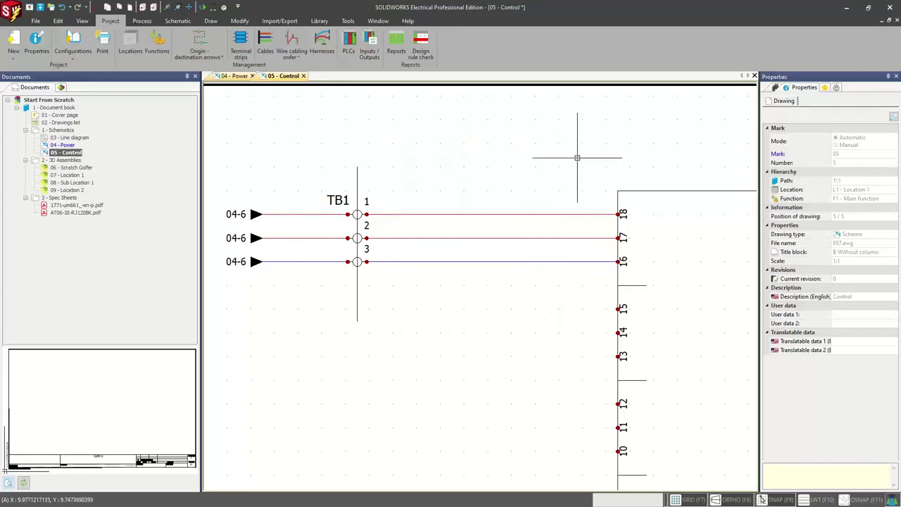
mouse_move(577, 156)
mouse_down()
mouse_move(473, 241)
mouse_move(439, 298)
mouse_move(527, 218)
mouse_move(409, 298)
mouse_up()
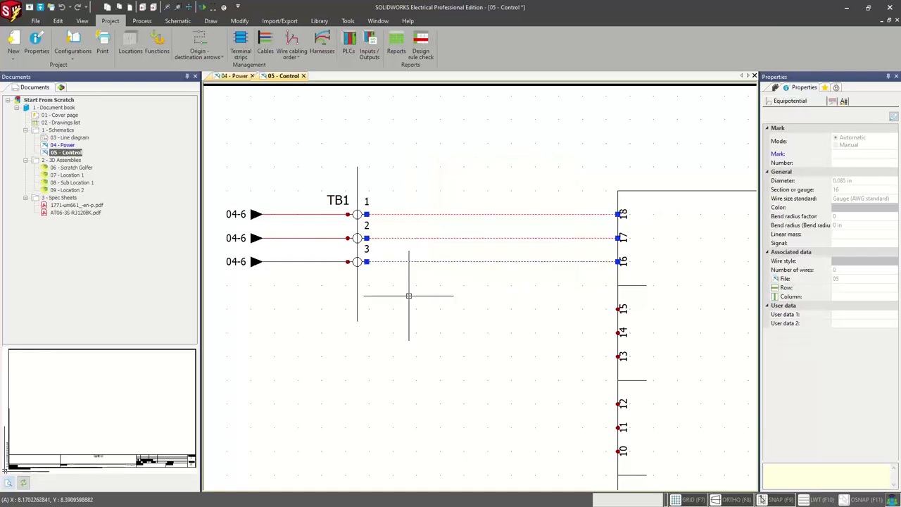
- Create new cable W1 with the MTS 220-RH 3X70 Plomb reference for the selected wires
right_click(461, 214)
mouse_move(489, 220)
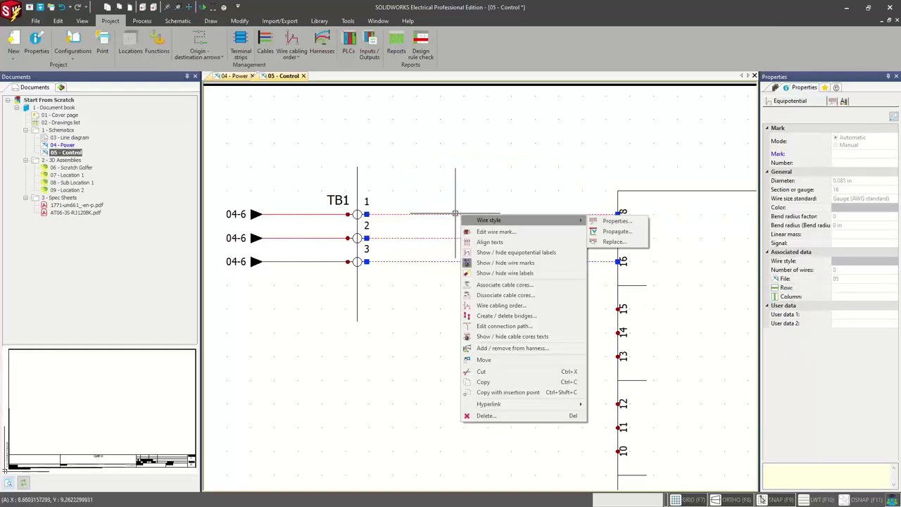
click(495, 286)
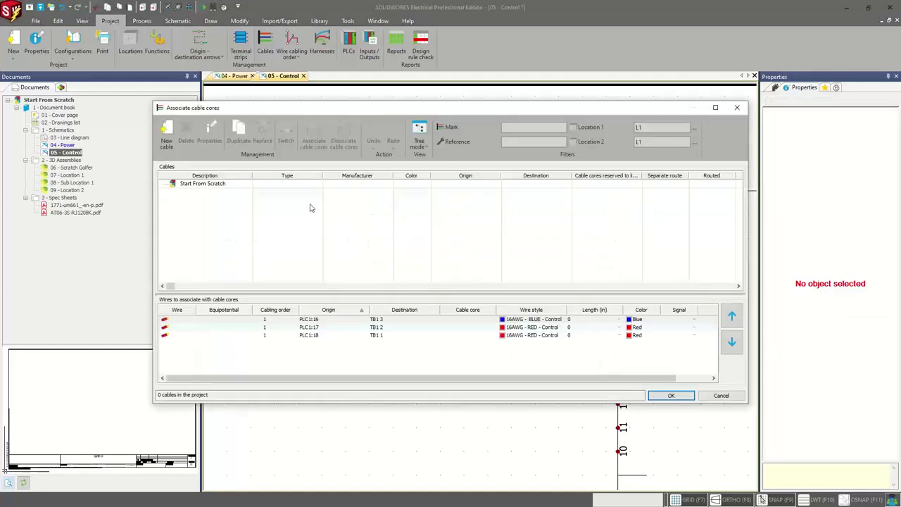
drag(325, 113, 345, 112)
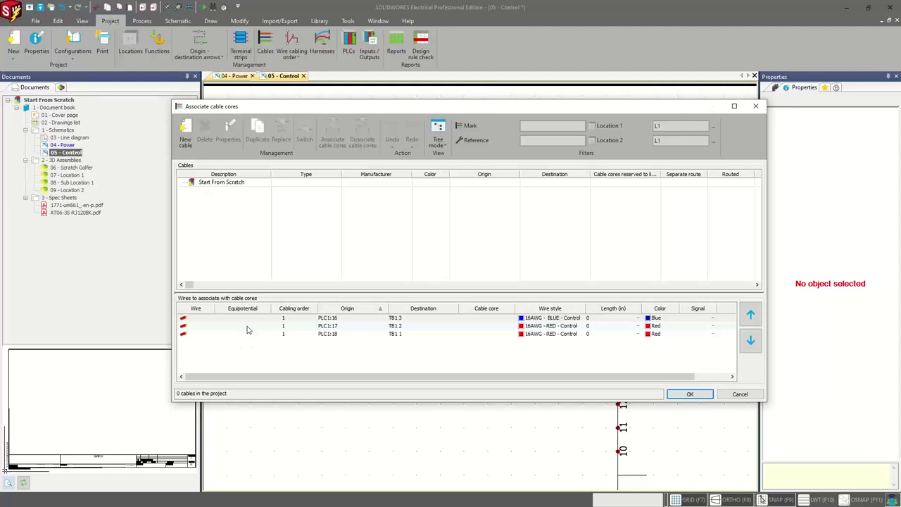
click(189, 139)
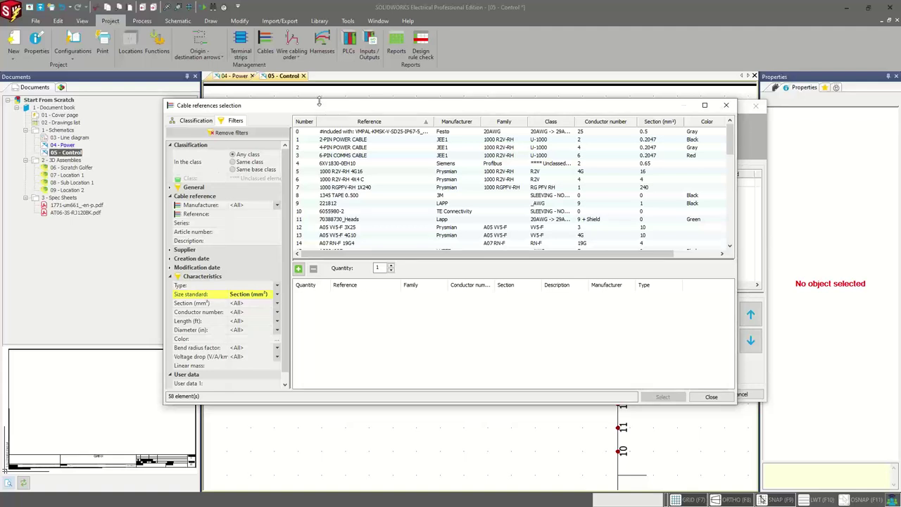
drag(319, 101, 324, 69)
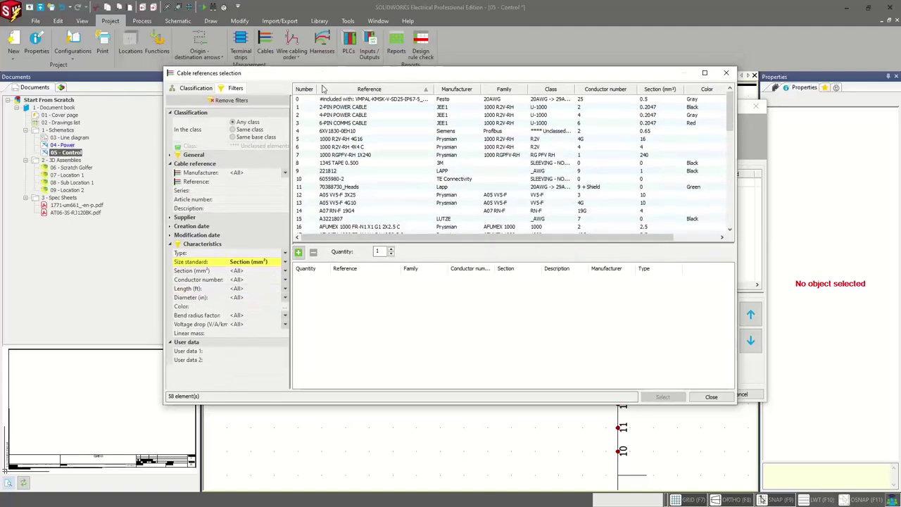
drag(366, 251, 366, 281)
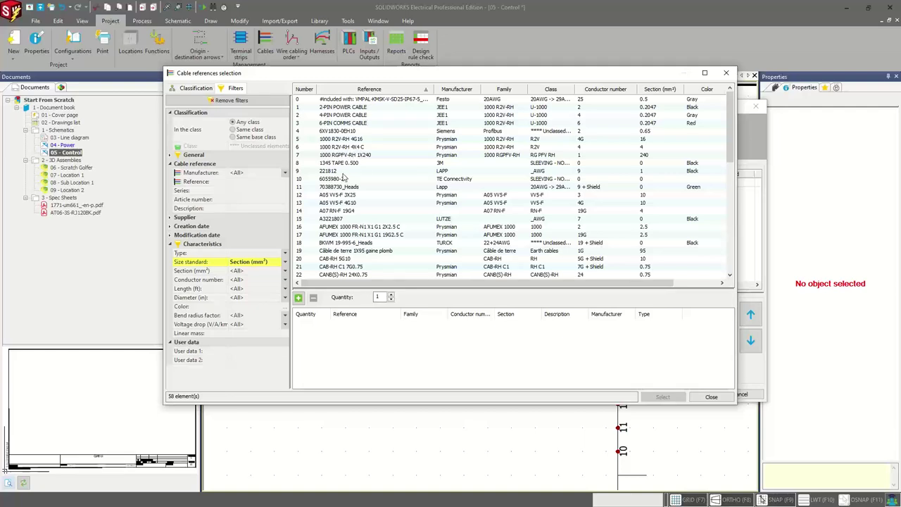
click(592, 90)
scroll(476, 130, down, 3)
scroll(464, 141, down, 2)
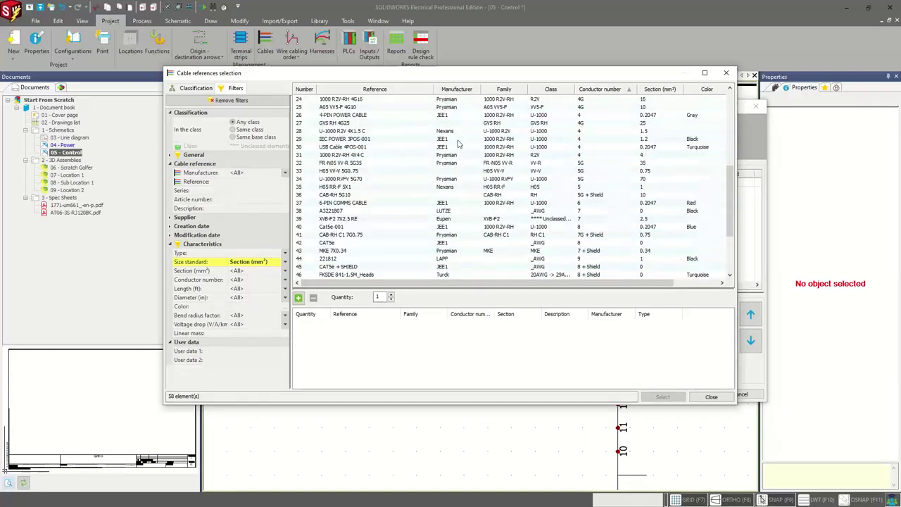
scroll(443, 139, down, 2)
scroll(413, 129, up, 1)
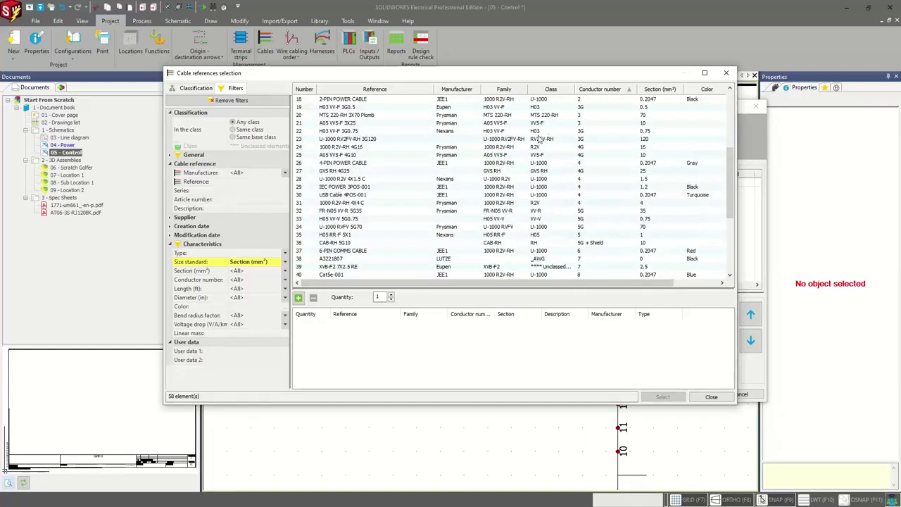
click(360, 117)
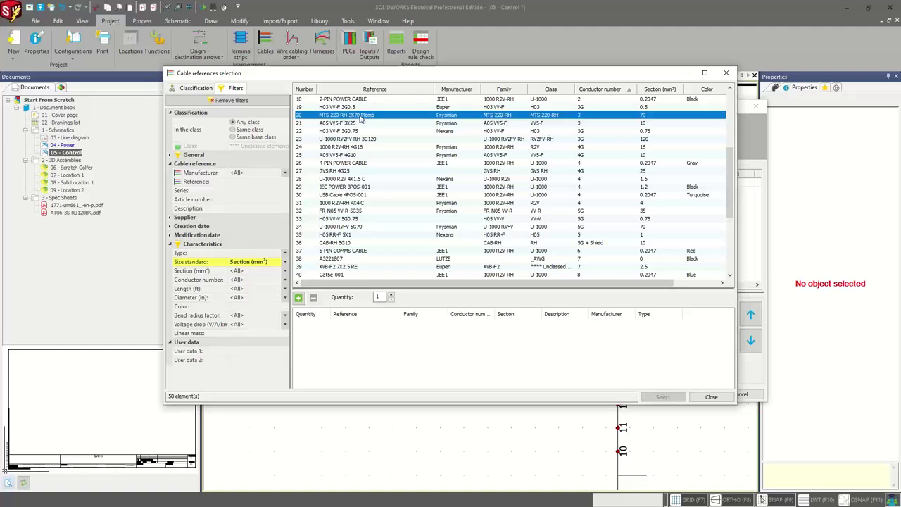
scroll(366, 134, up, 1)
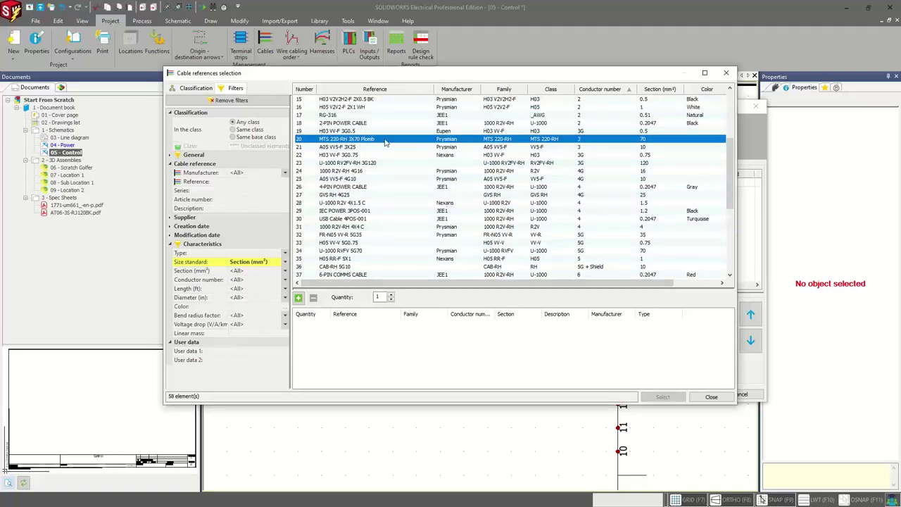
double_click(384, 140)
click(663, 397)
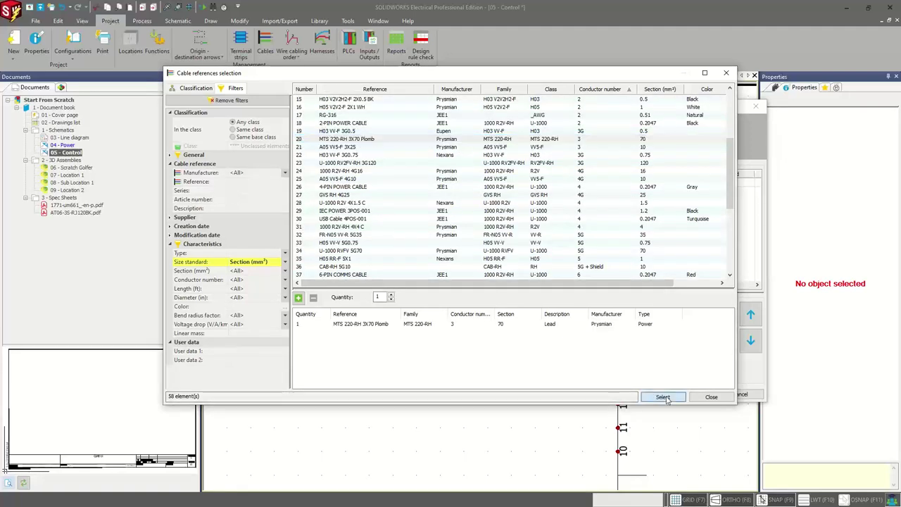
- Associate W1's three cores with the three TB1-to-PLC wires and confirm
click(191, 191)
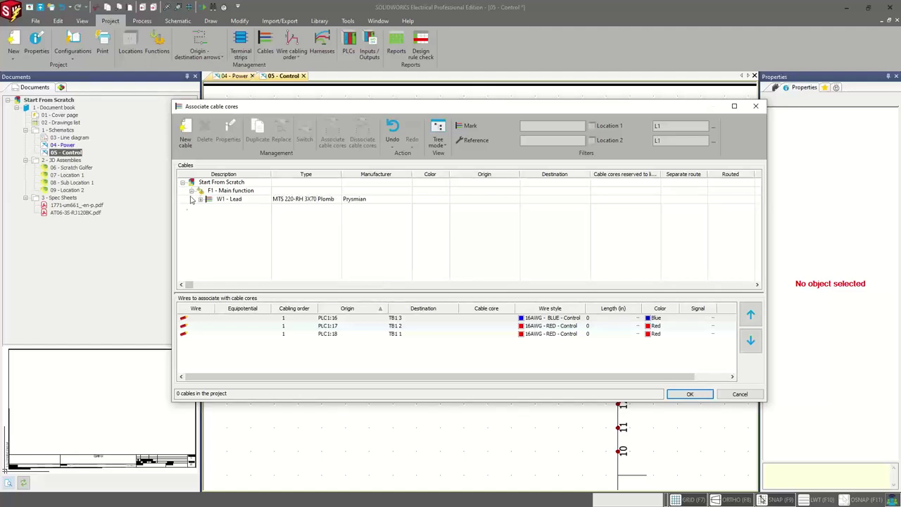
click(200, 200)
drag(225, 208, 225, 224)
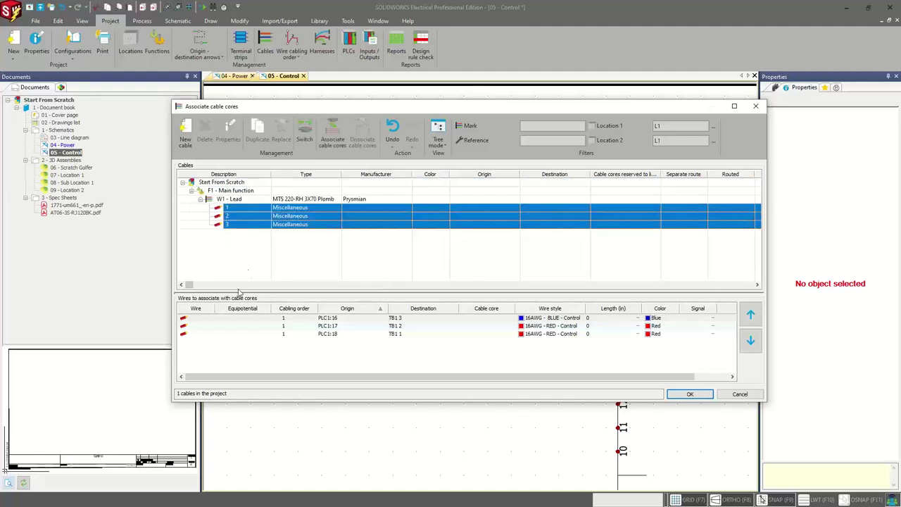
click(209, 318)
shift+click(208, 333)
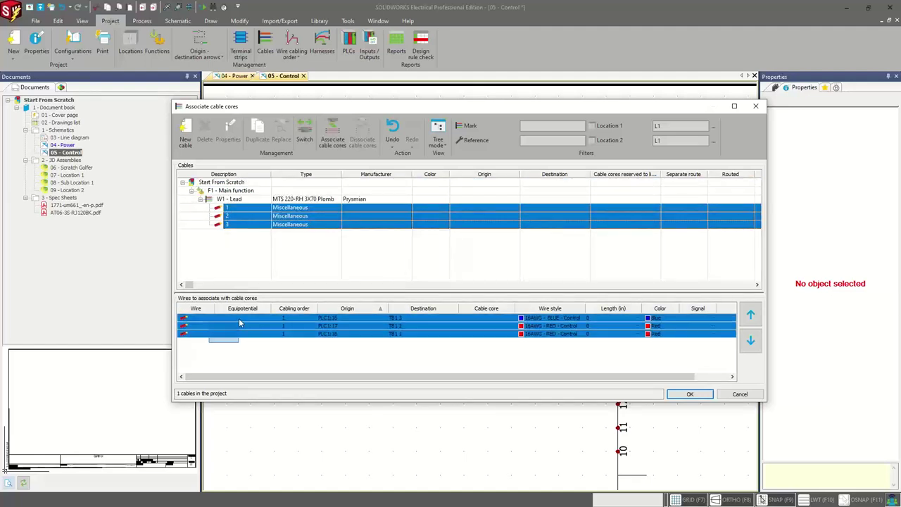
click(332, 136)
click(690, 393)
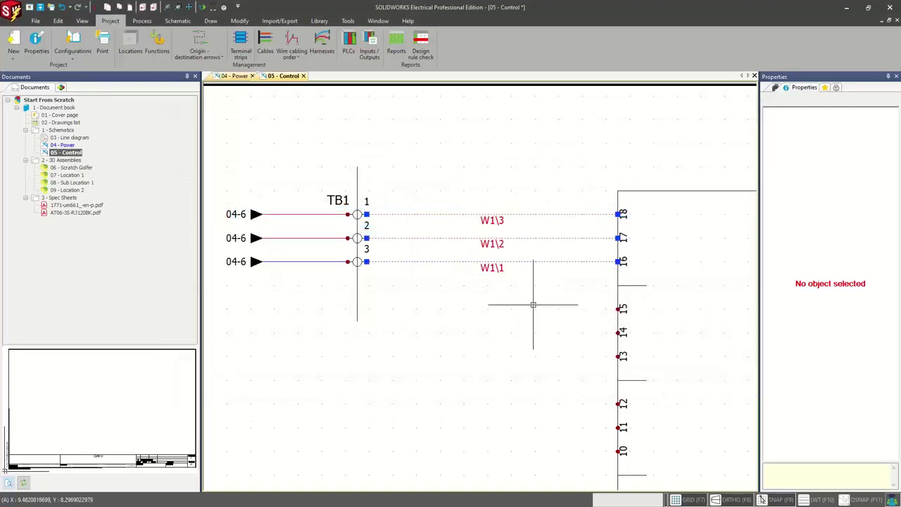
- Select the three wires left of TB1 and assign them the A05 VV5-F 3X25 cable reference
scroll(407, 290, down, 2)
middle_drag(408, 291, 499, 302)
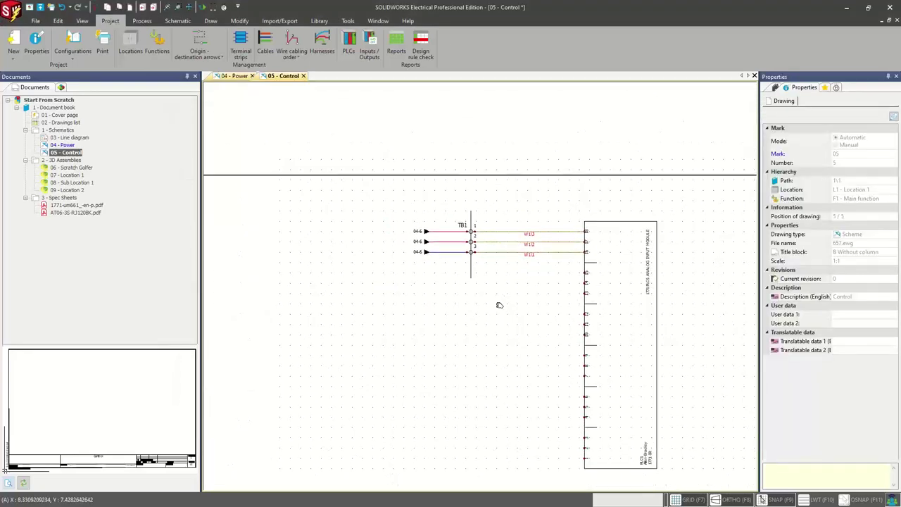
scroll(430, 241, up, 2)
scroll(430, 241, up, 1)
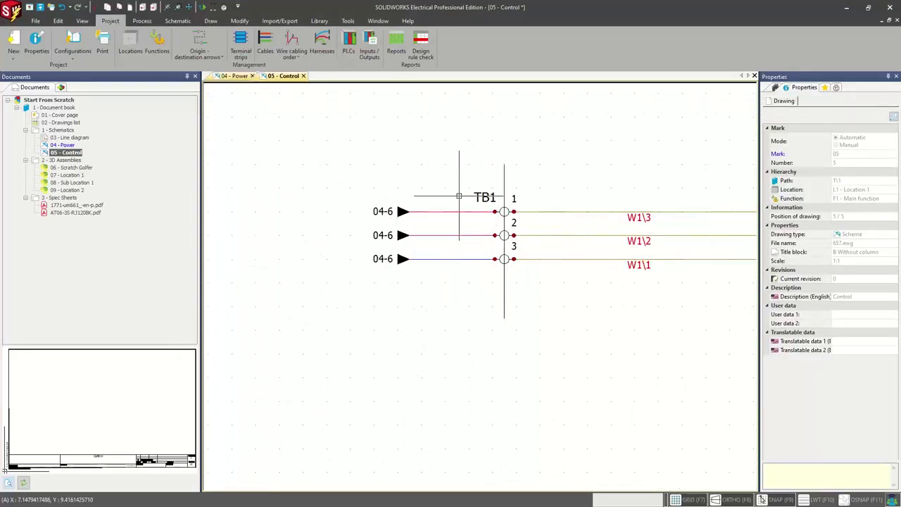
click(447, 260)
right_click(449, 260)
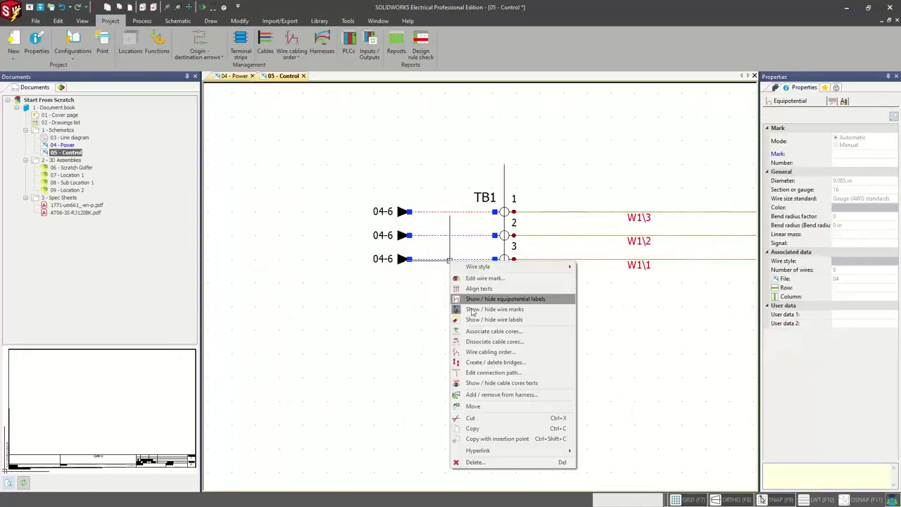
click(483, 333)
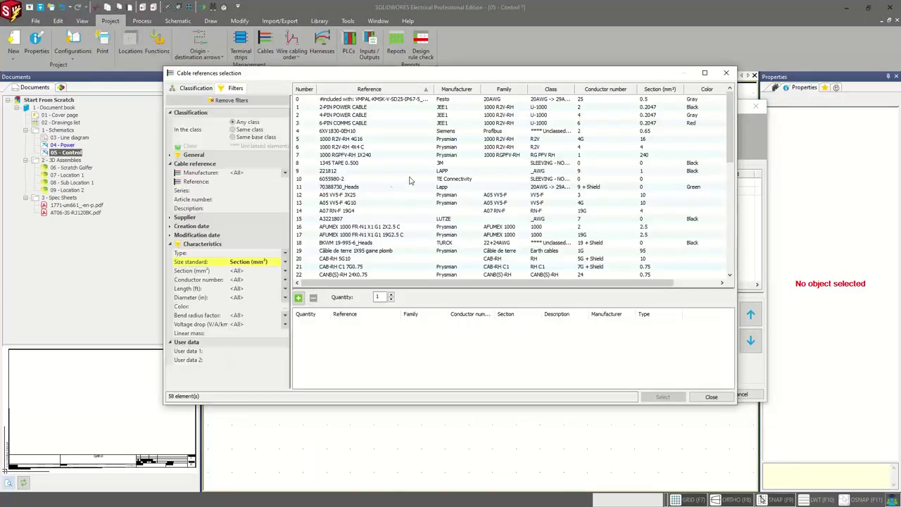
click(584, 90)
scroll(448, 202, down, 5)
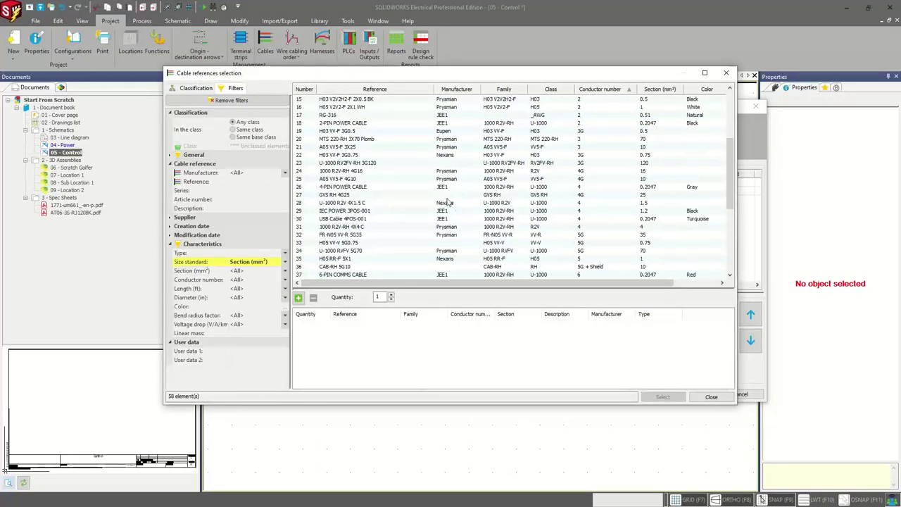
click(359, 148)
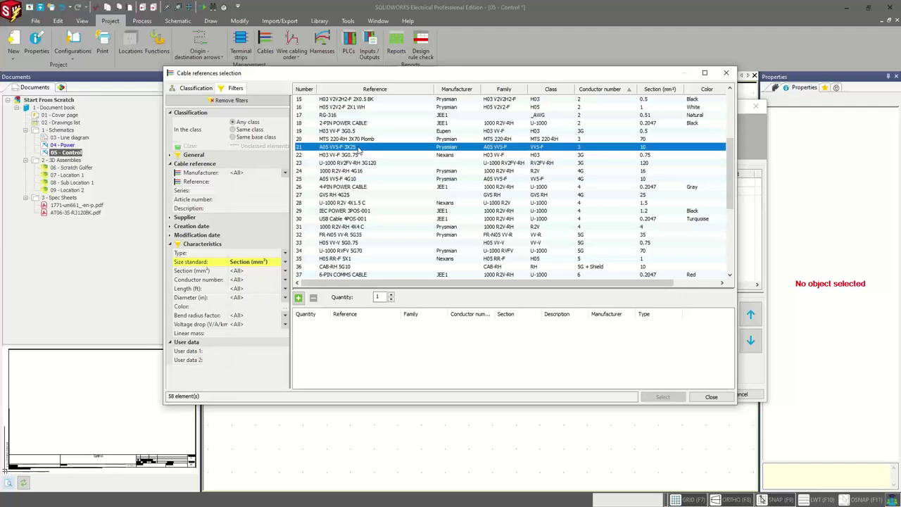
double_click(359, 149)
click(663, 396)
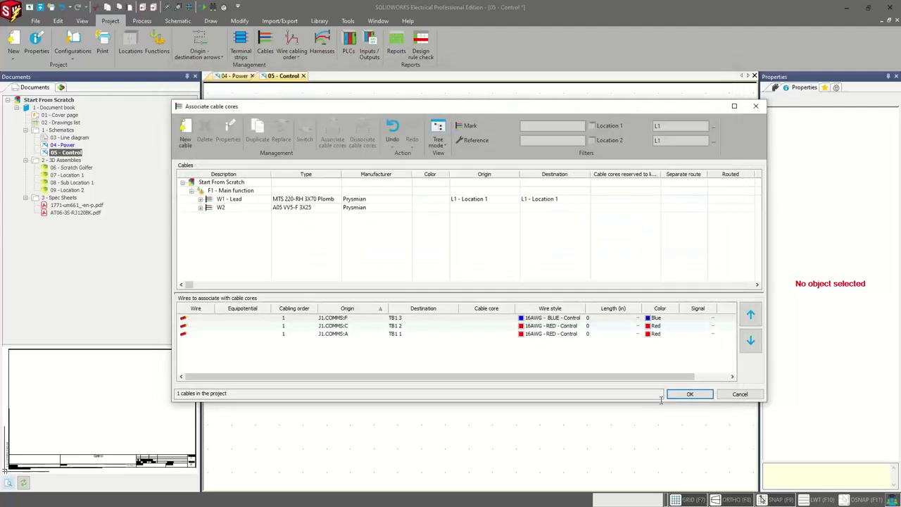
- Associate cores W2\1–W2\3 of new cable W2 with the three J1.COMMS-to-TB1 wires
click(201, 207)
drag(222, 216, 223, 233)
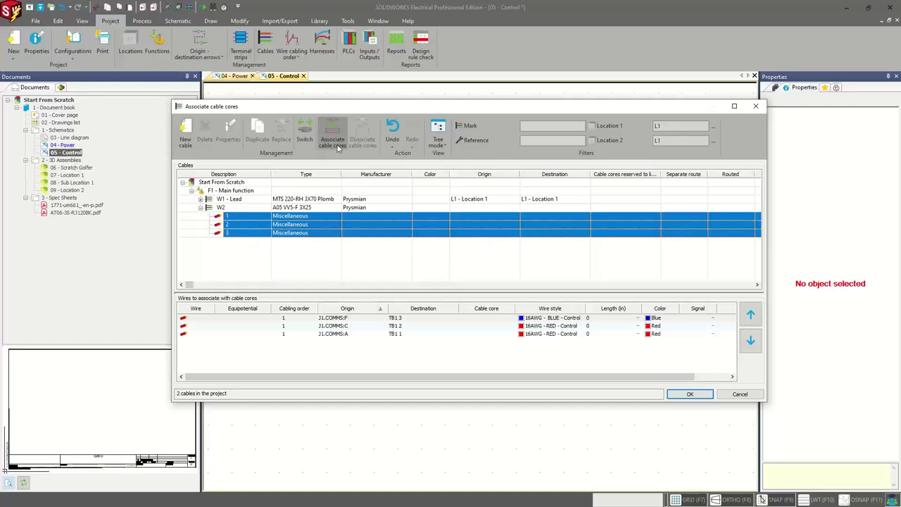
drag(291, 317, 338, 334)
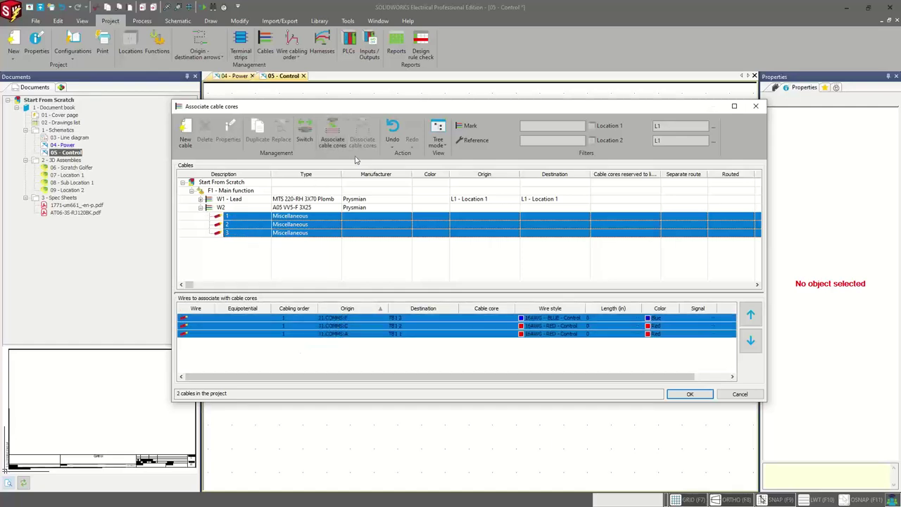
click(332, 136)
click(686, 394)
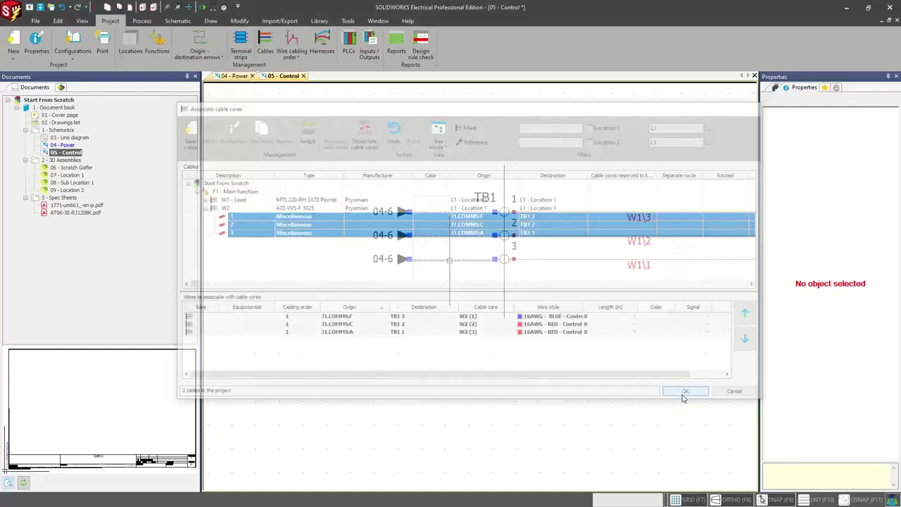
scroll(475, 296, down, 2)
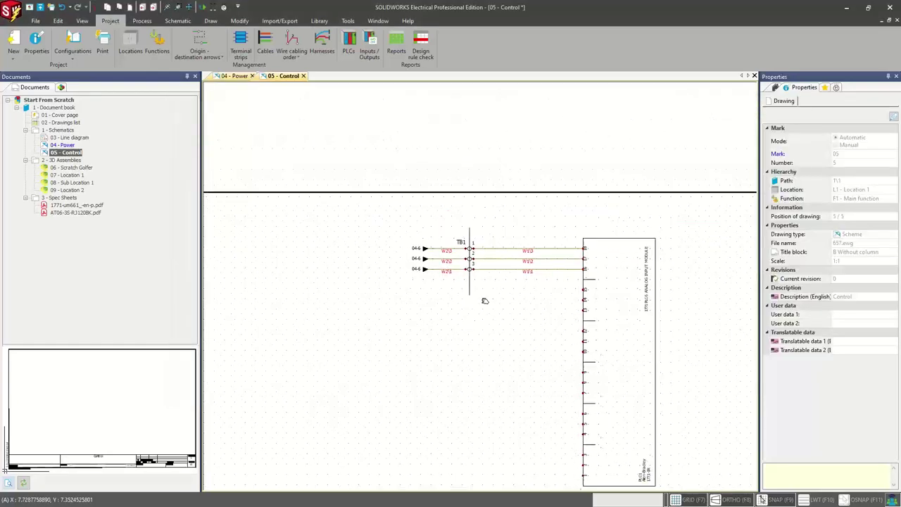
scroll(519, 241, down, 2)
scroll(519, 247, down, 1)
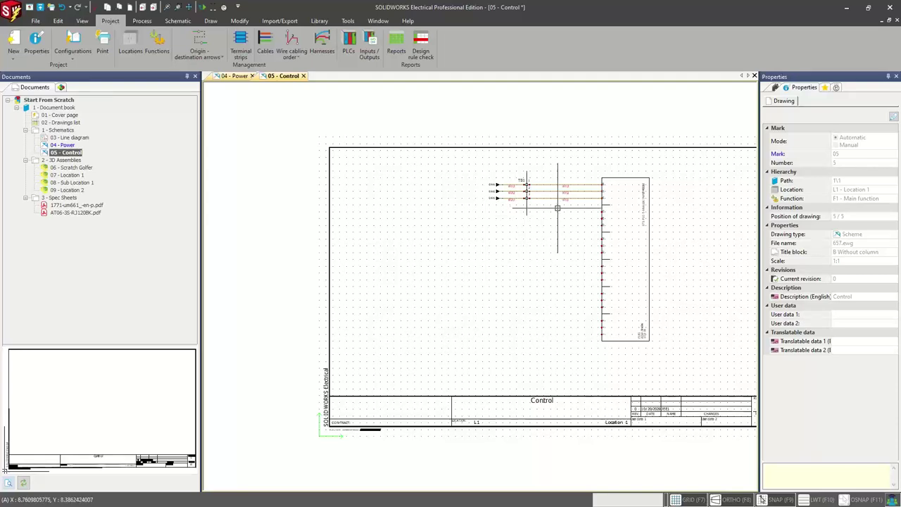
scroll(557, 209, up, 3)
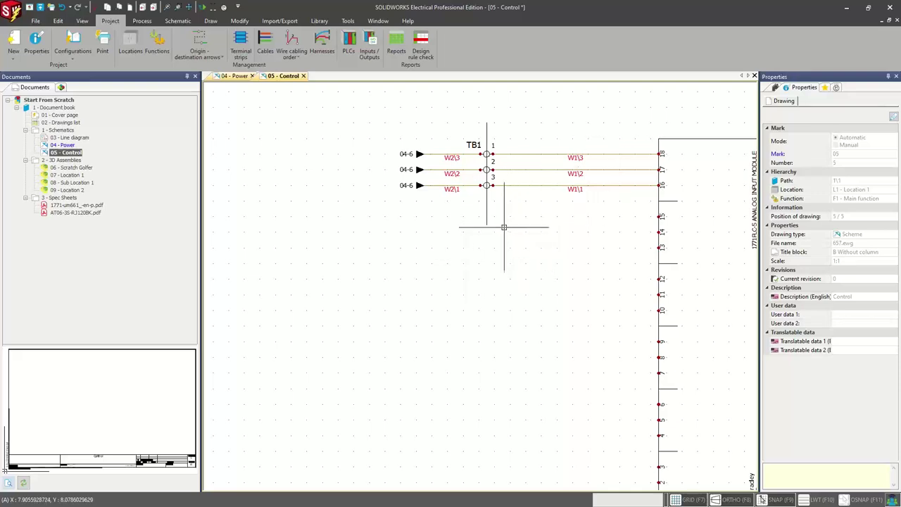
scroll(508, 236, down, 1)
scroll(486, 258, down, 1)
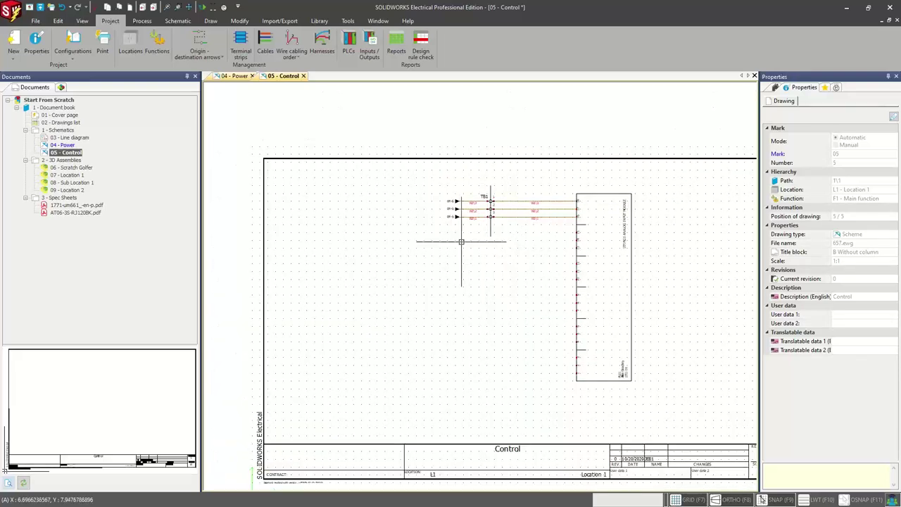
click(234, 75)
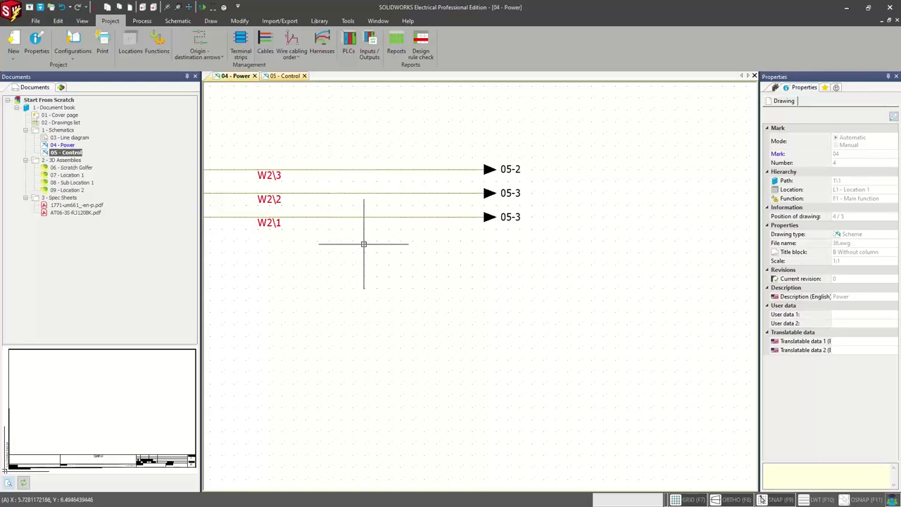
middle_drag(362, 246, 514, 284)
scroll(469, 261, down, 1)
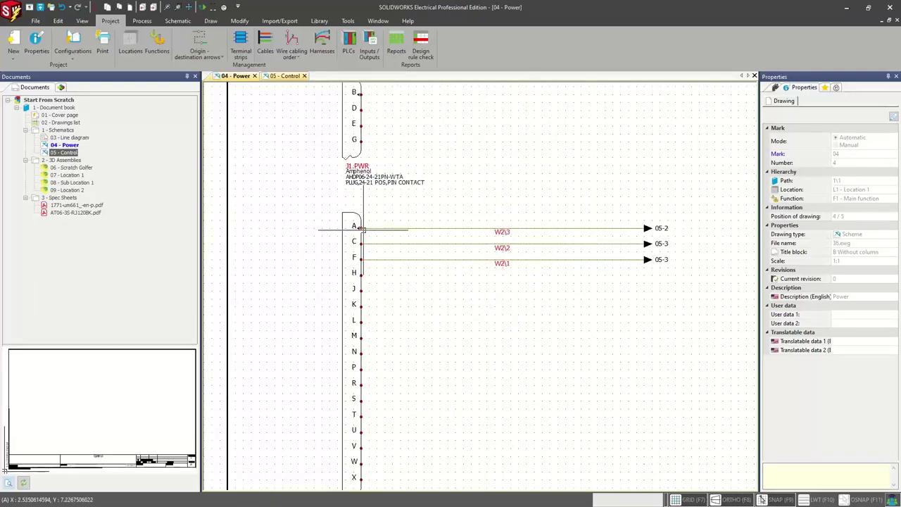
click(285, 75)
- Draw the TB1 terminal strip into the Document book folder, creating 10 - TB1-(1/1)
scroll(486, 176, up, 3)
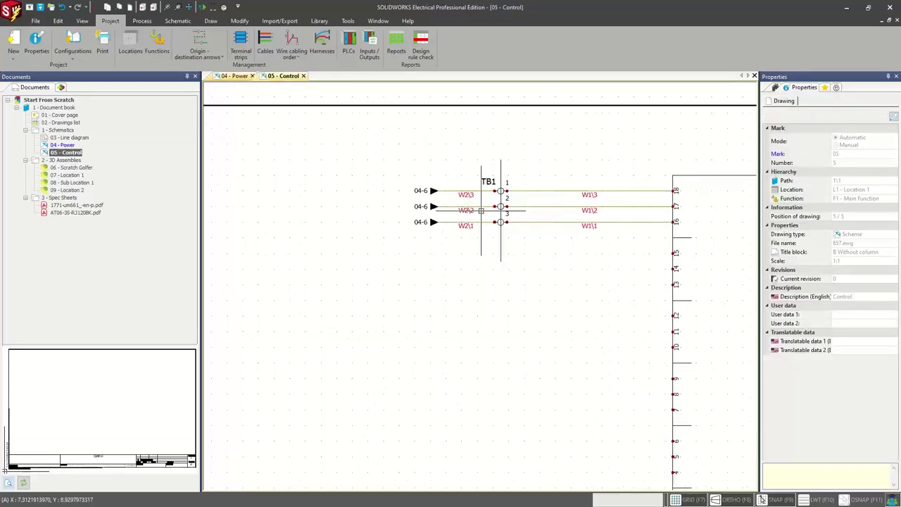
right_click(483, 170)
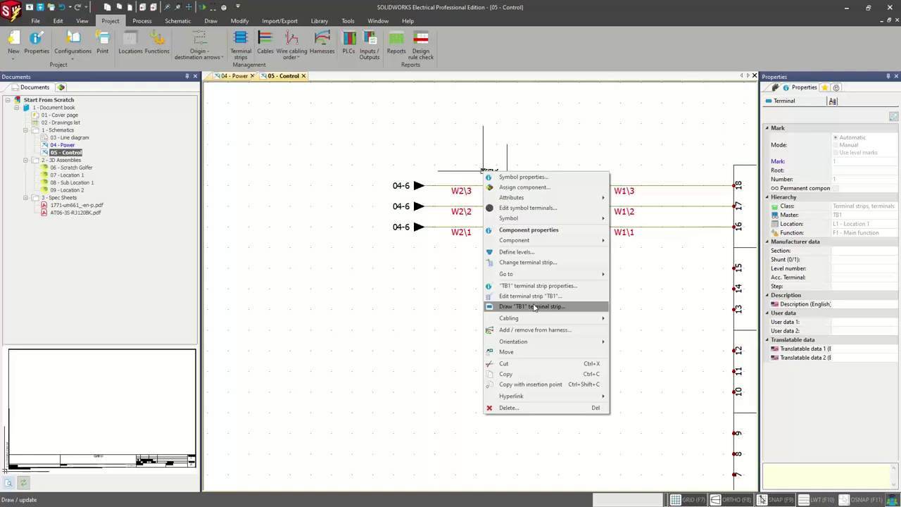
click(533, 307)
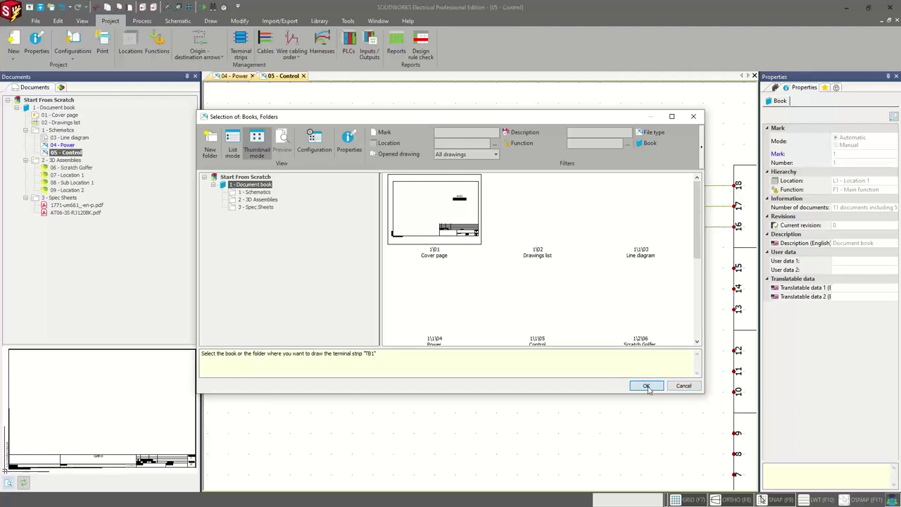
click(646, 386)
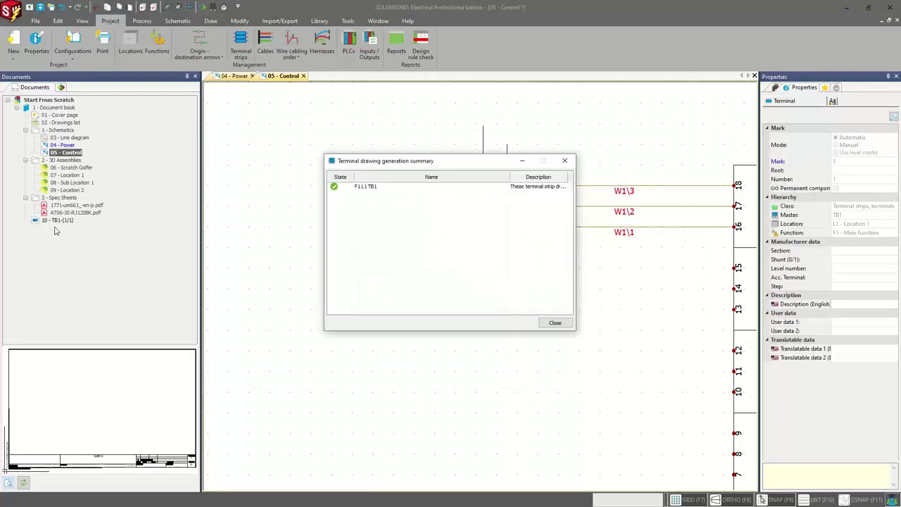
click(557, 323)
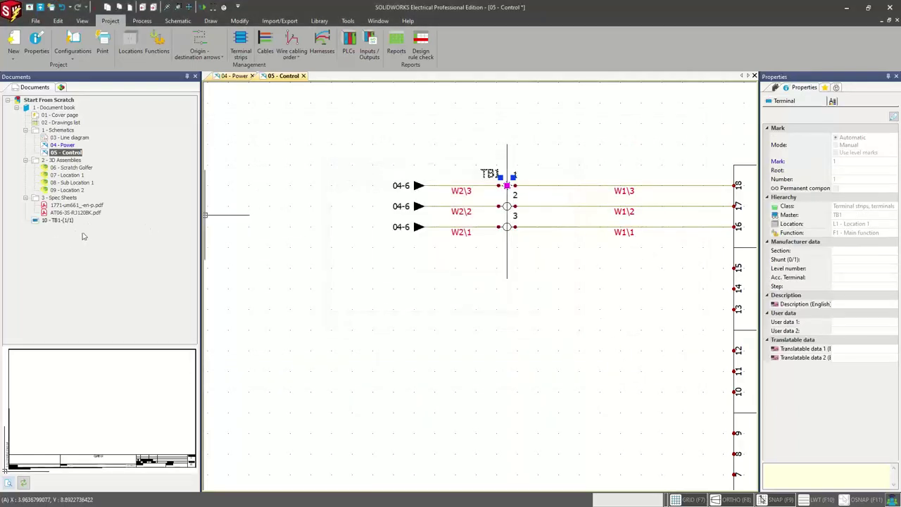
- Open 10 - TB1-(1/1) and inspect TB1 terminals 1–3, cable W1 and PLC1
click(60, 220)
double_click(60, 220)
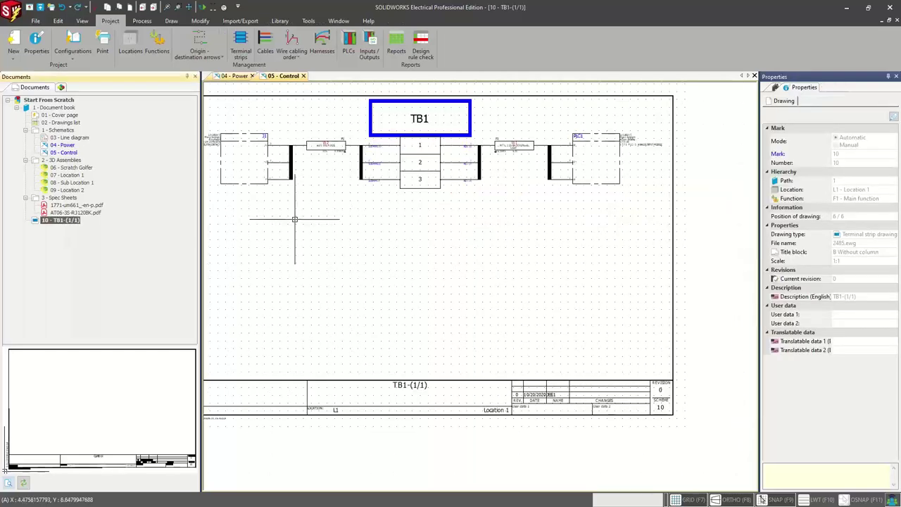
middle_drag(434, 269, 452, 251)
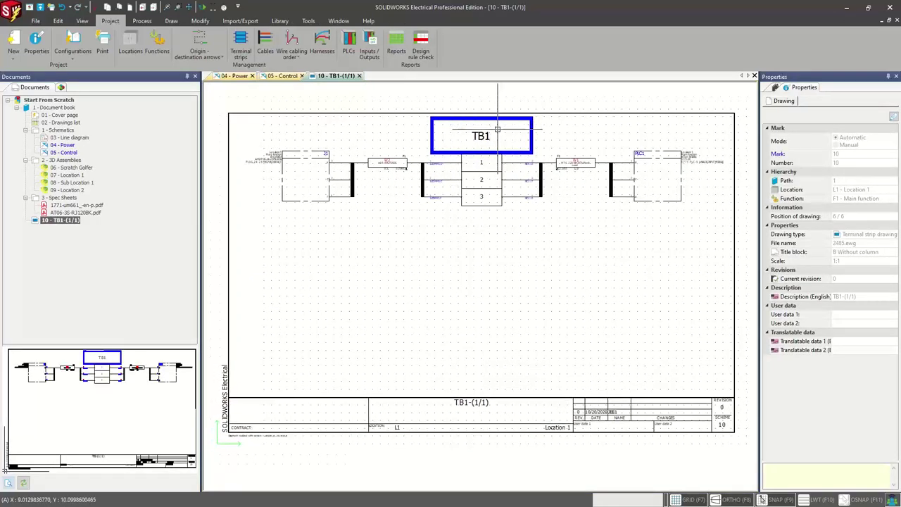
scroll(493, 157, up, 1)
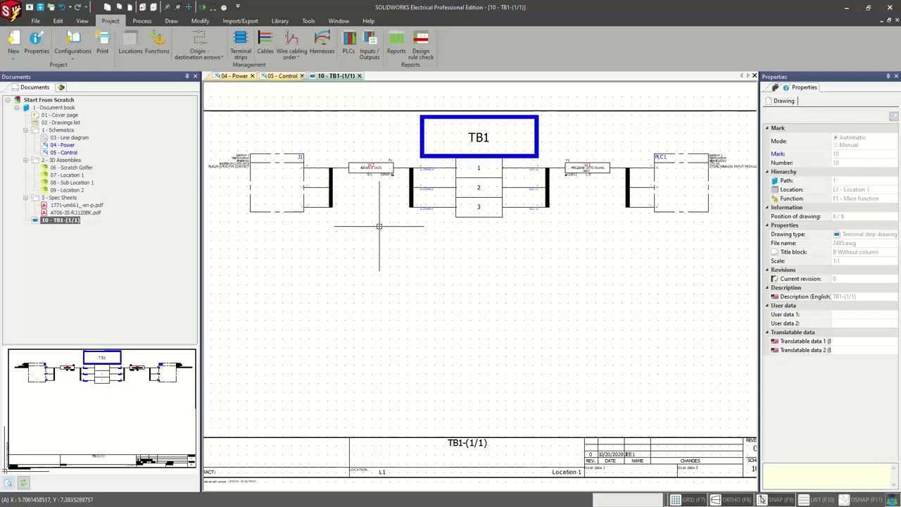
middle_drag(516, 205, 441, 225)
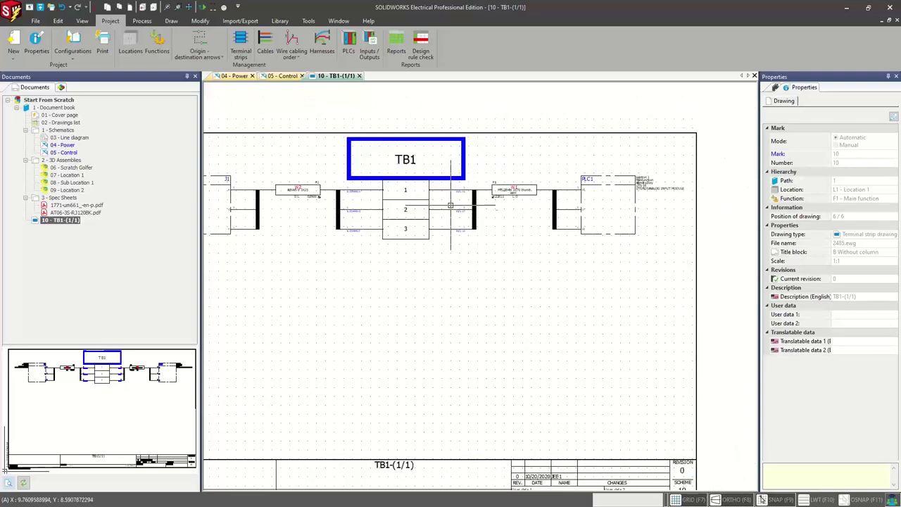
scroll(443, 208, up, 3)
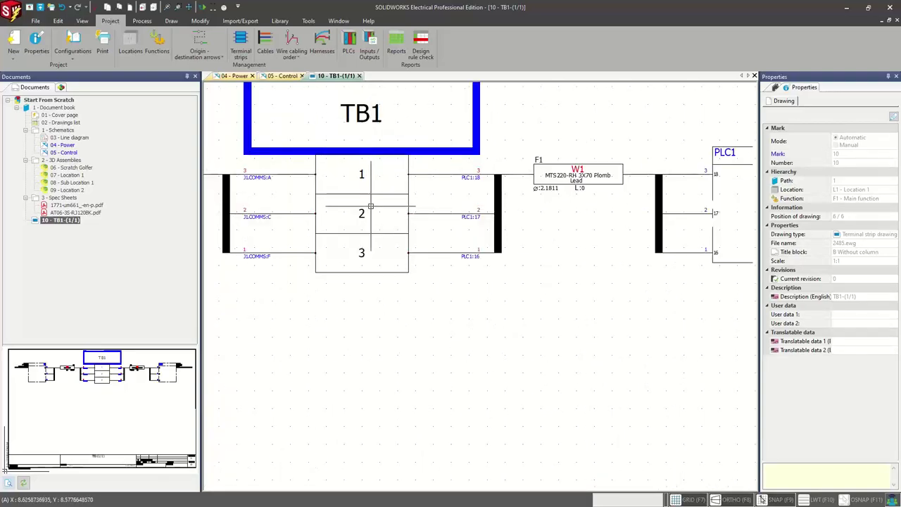
mouse_move(514, 243)
middle_down()
mouse_move(339, 274)
mouse_move(429, 263)
middle_up()
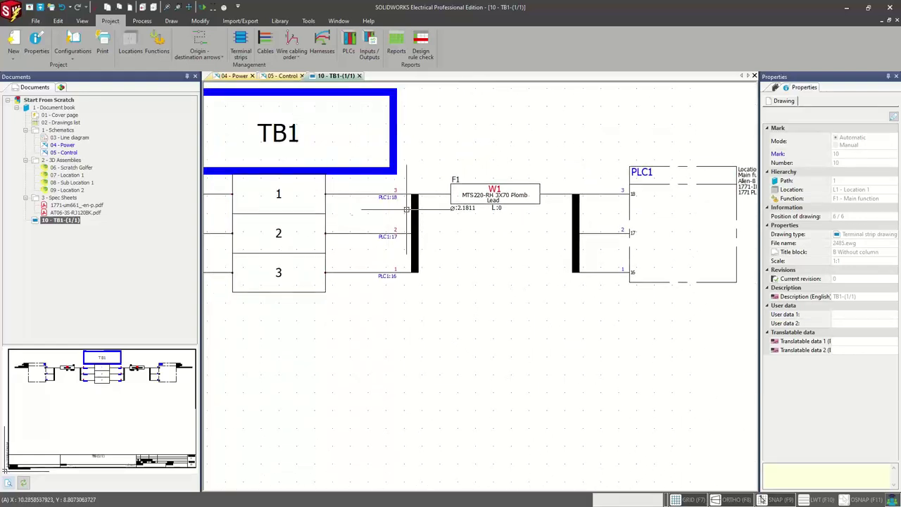
middle_drag(500, 206, 463, 202)
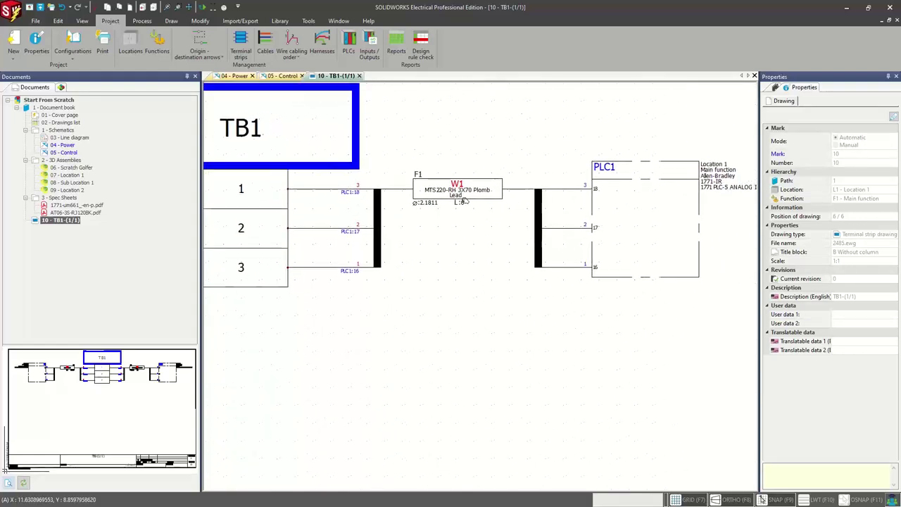
middle_drag(510, 226, 419, 220)
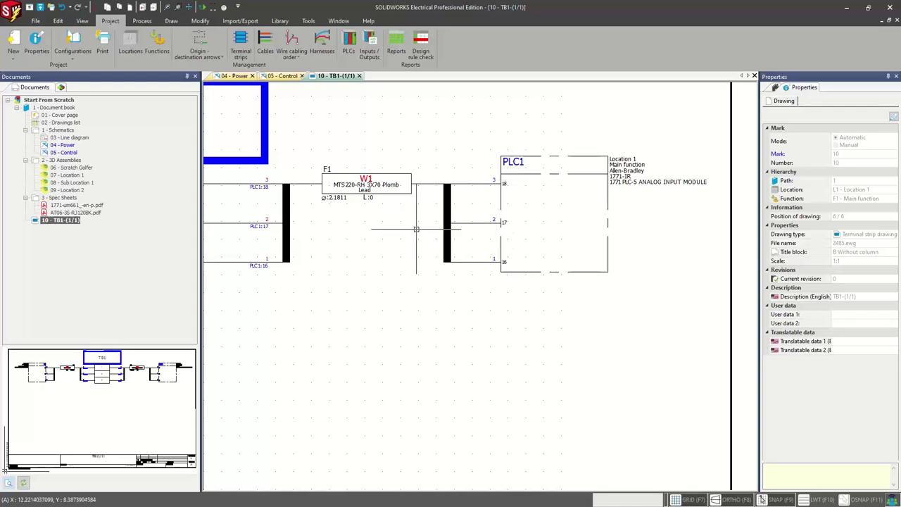
scroll(513, 212, down, 3)
middle_drag(393, 249, 568, 206)
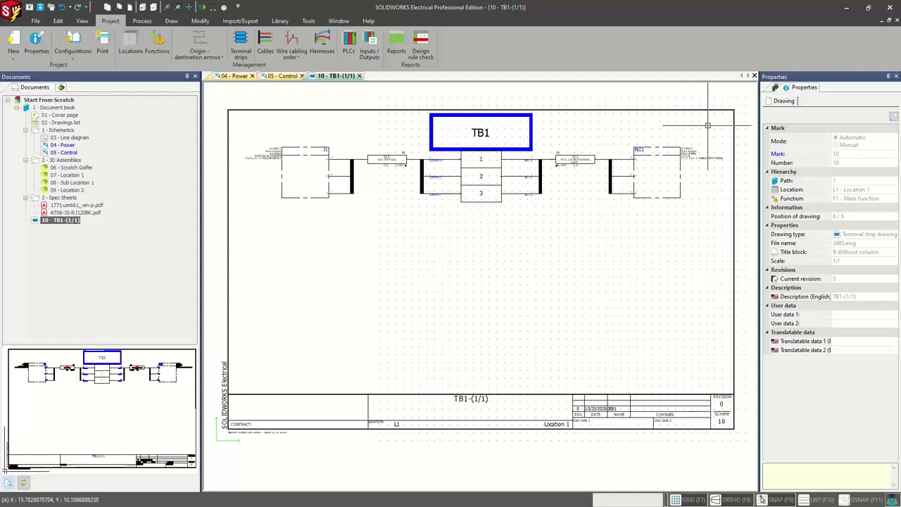
drag(724, 128, 536, 229)
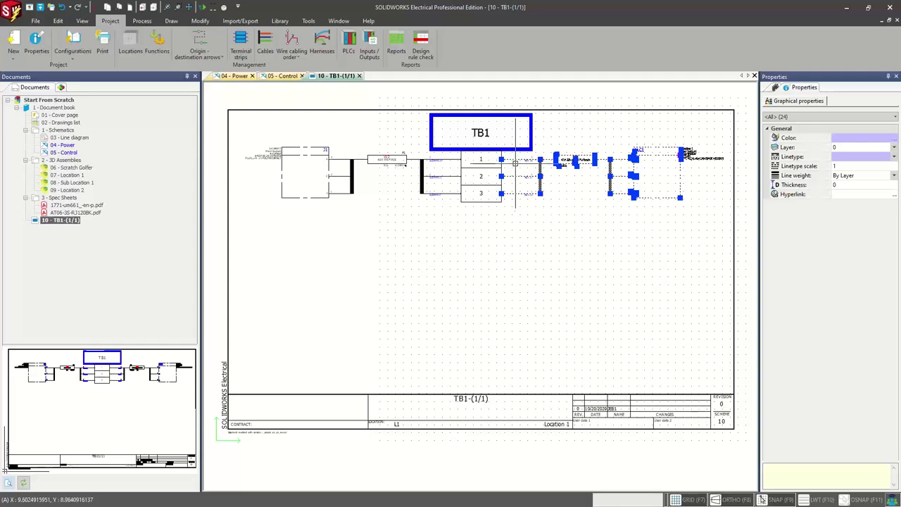
key(Escape)
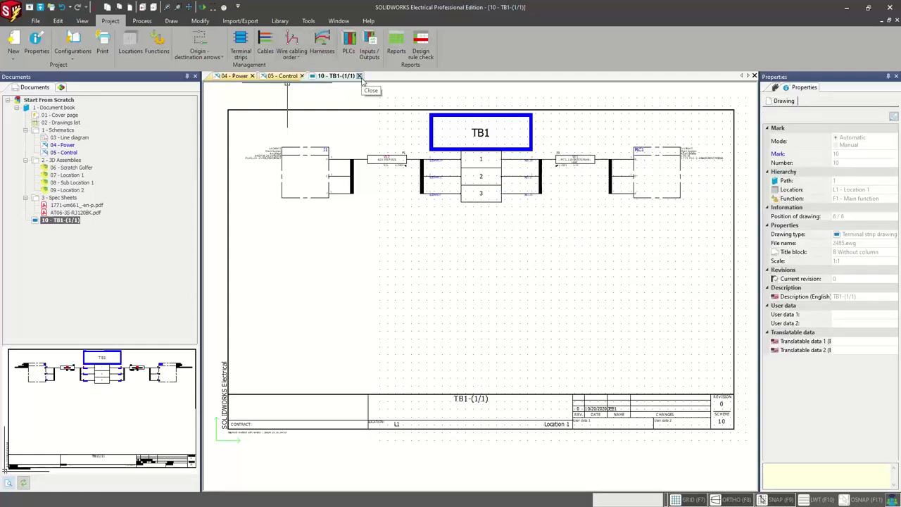
- Close the TB1 drawing and return to the 05 - Control sheet around TB1 and PLC1
click(360, 76)
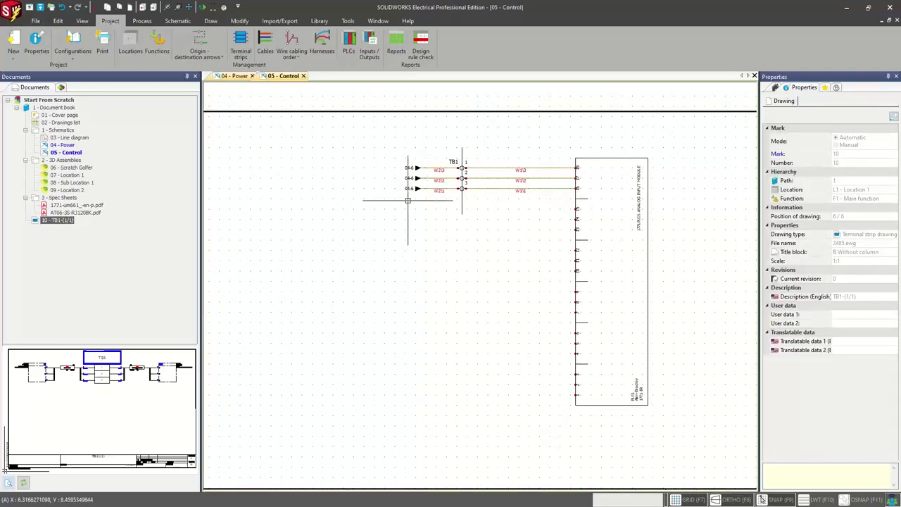
click(235, 76)
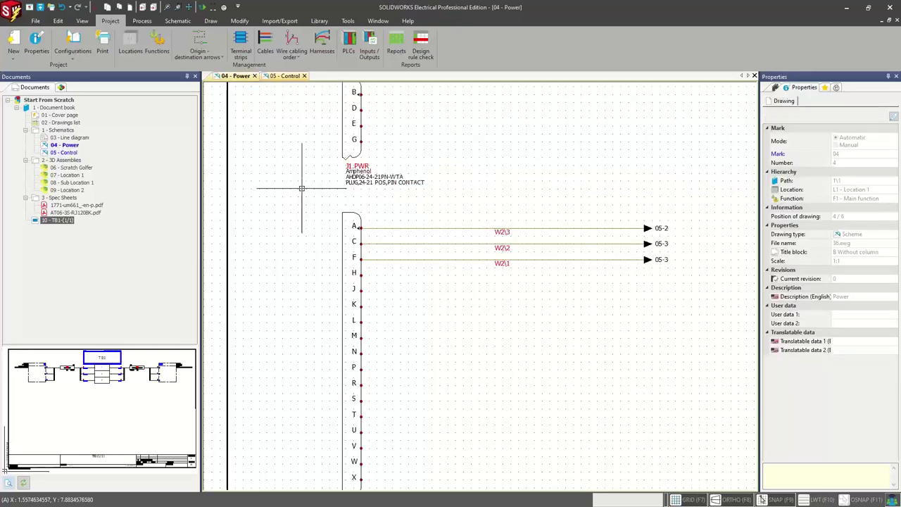
click(284, 75)
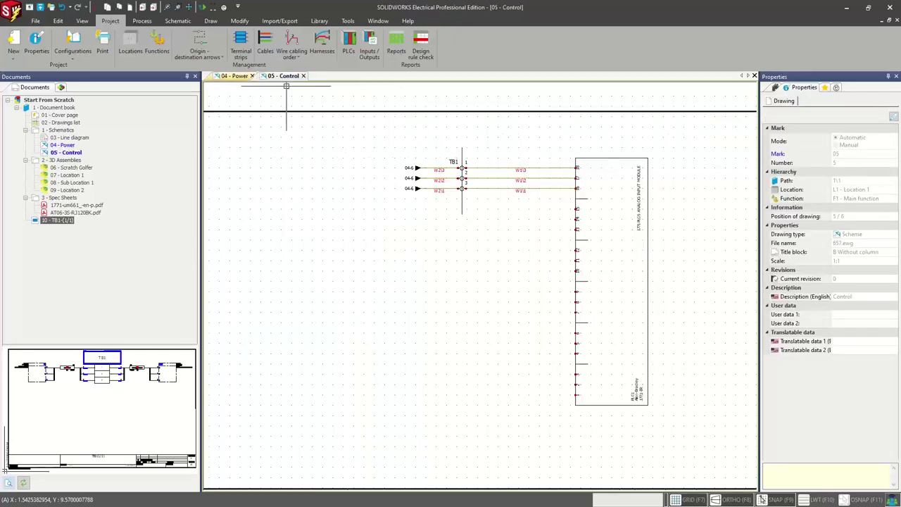
scroll(312, 195, down, 1)
scroll(321, 222, down, 1)
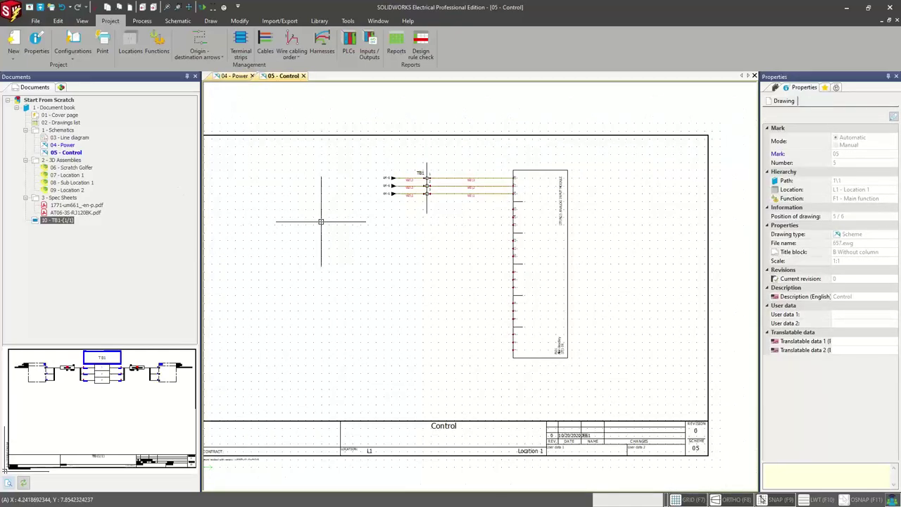
scroll(345, 222, down, 1)
scroll(342, 225, down, 1)
scroll(359, 186, up, 1)
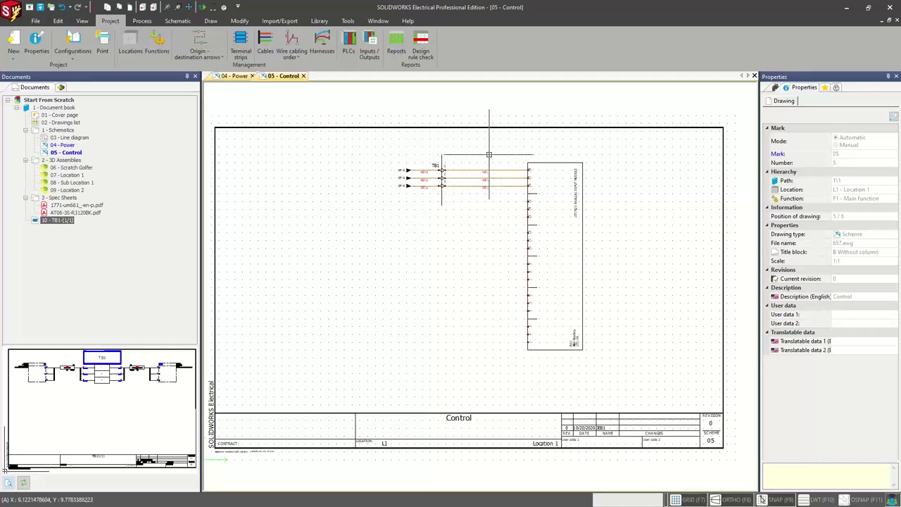
scroll(483, 185, up, 2)
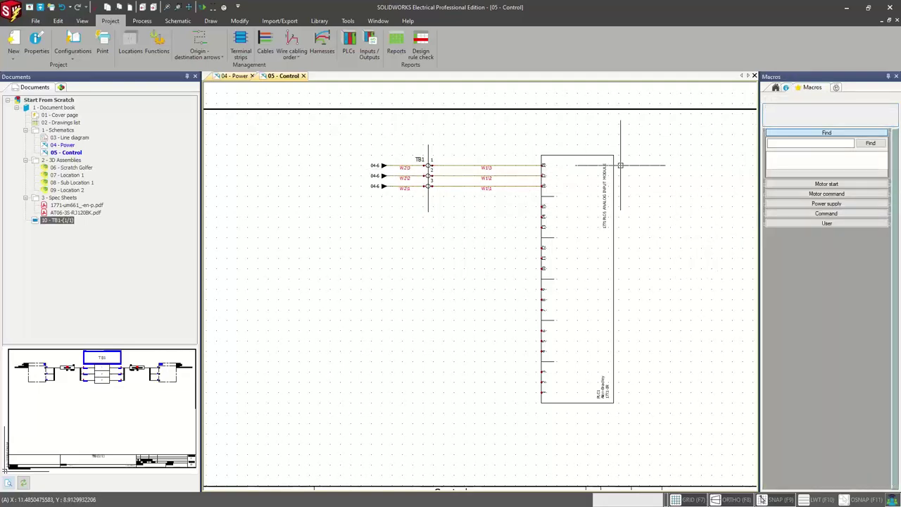
- Window-select the TB1-to-PLC1 circuit and save it as a User-group macro in the USER library
click(786, 224)
drag(668, 120, 300, 429)
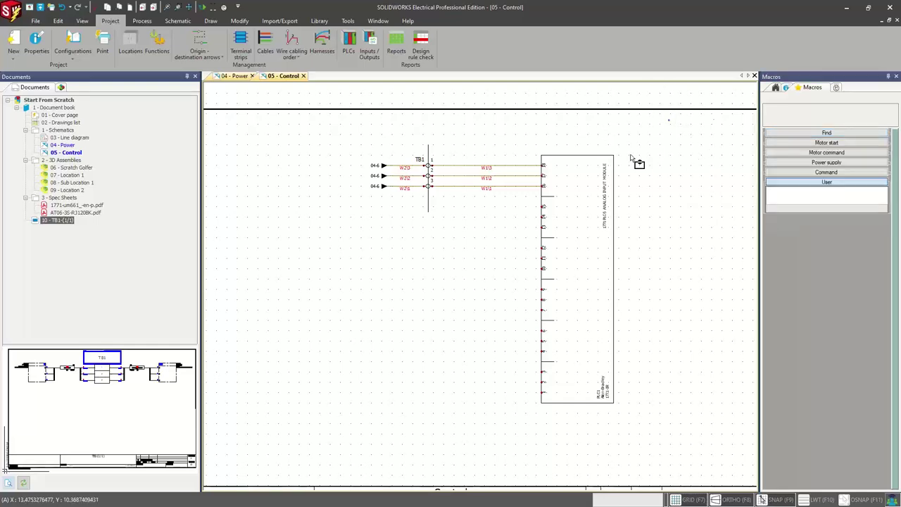
click(301, 429)
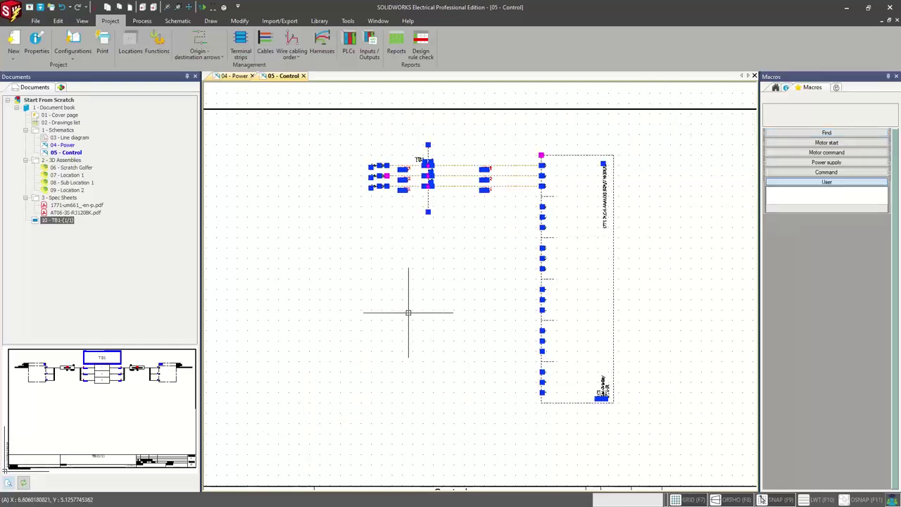
drag(461, 186, 795, 208)
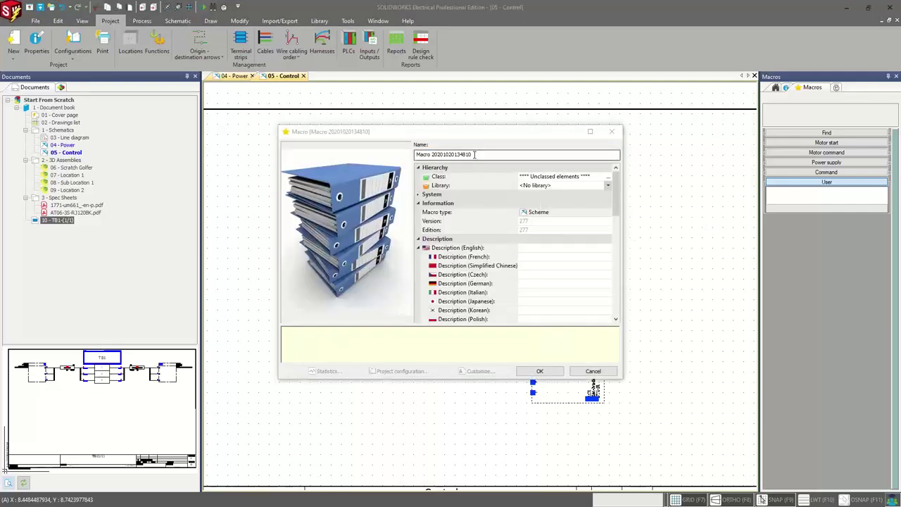
click(607, 185)
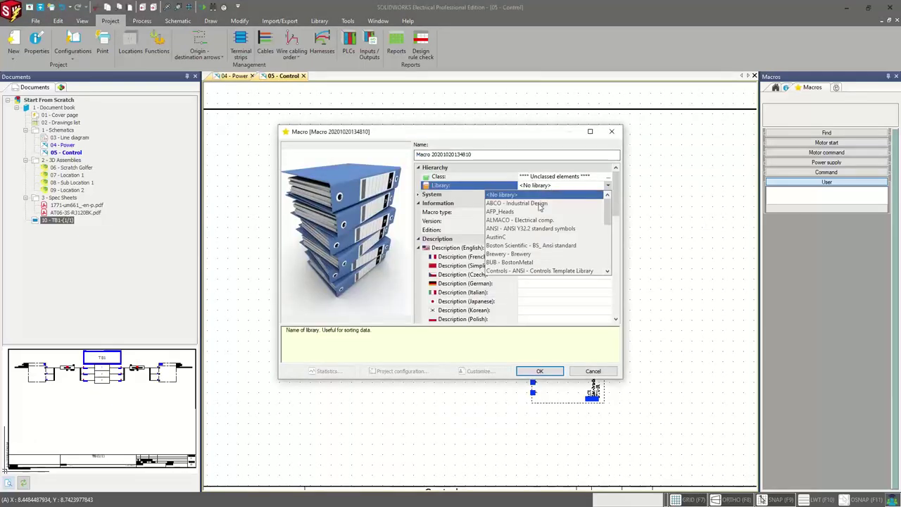
click(509, 262)
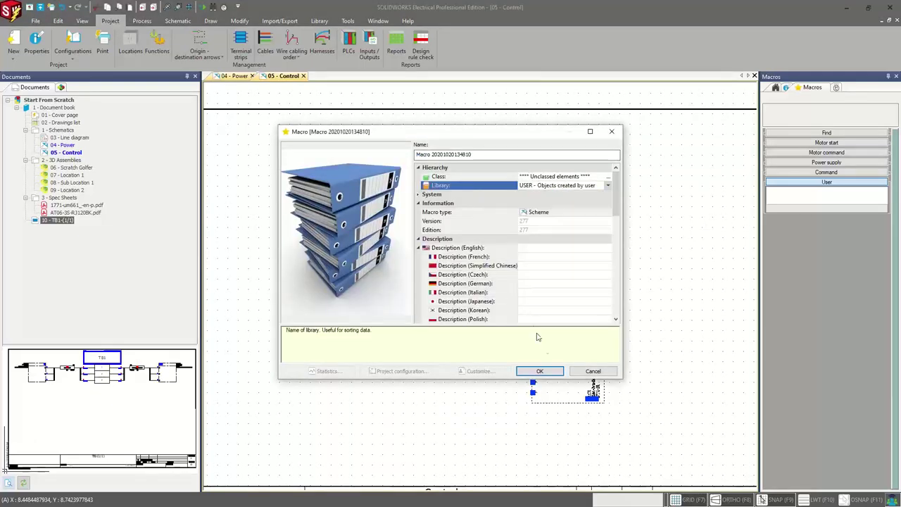
click(540, 371)
scroll(598, 331, down, 3)
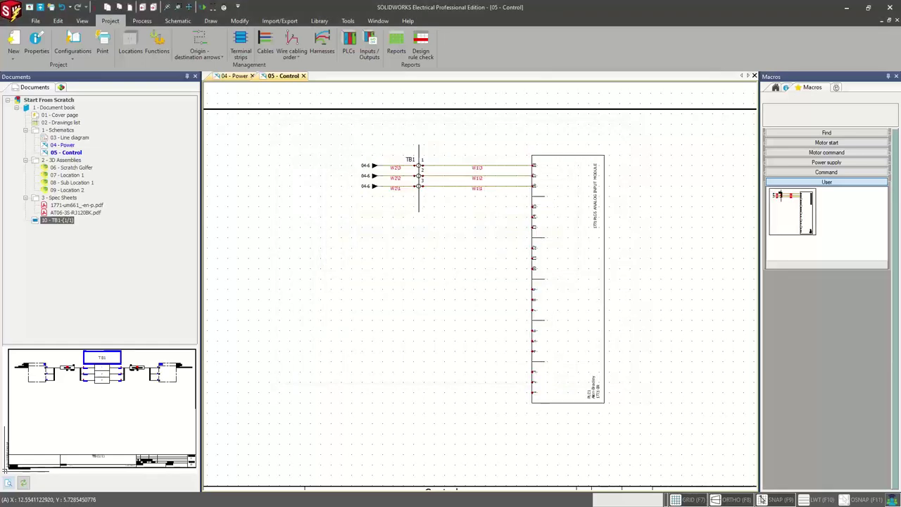
scroll(650, 294, down, 2)
middle_drag(650, 294, 342, 253)
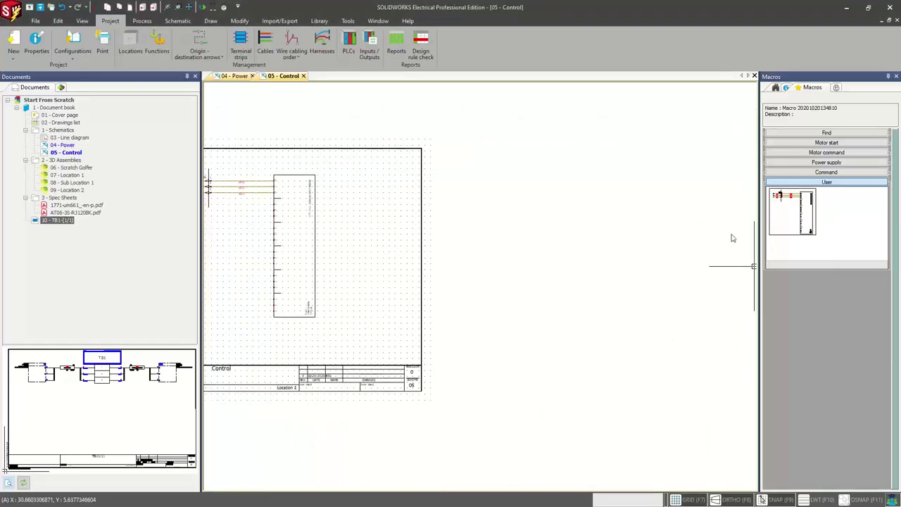
- Drop a copy of the new macro beside the Control sheet and confirm Paste special
drag(576, 274, 486, 229)
click(552, 380)
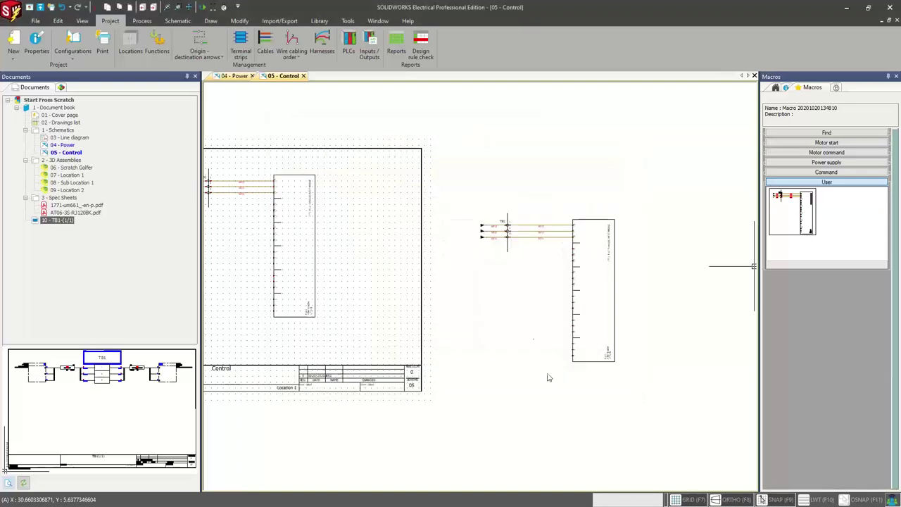
scroll(524, 293, up, 3)
scroll(522, 285, down, 1)
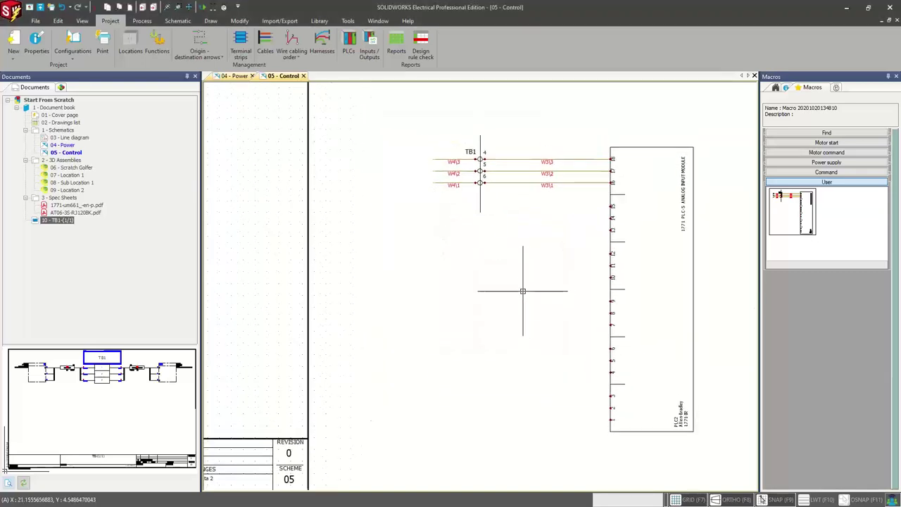
scroll(486, 225, up, 2)
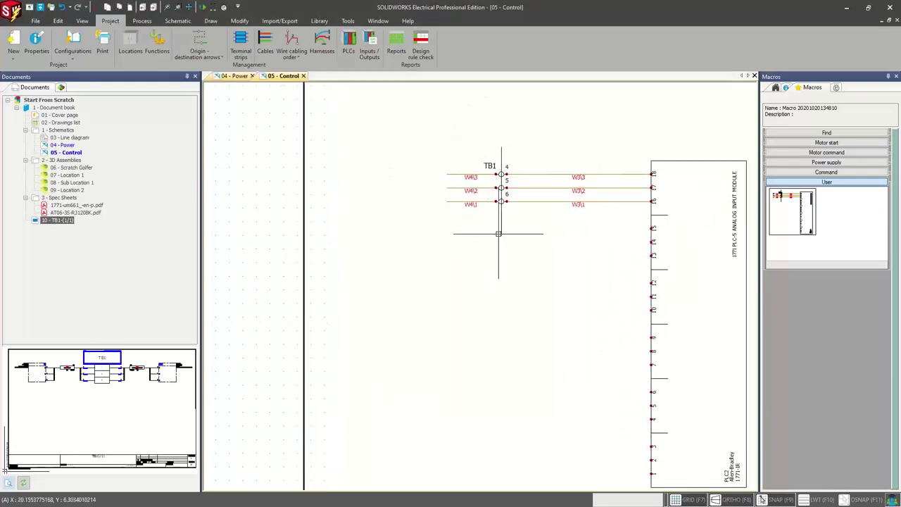
scroll(543, 287, down, 2)
middle_drag(543, 287, 508, 217)
- Inspect the inserted TB1 terminals 4–6, cables W3/W4 and the second PLC module
scroll(509, 217, up, 2)
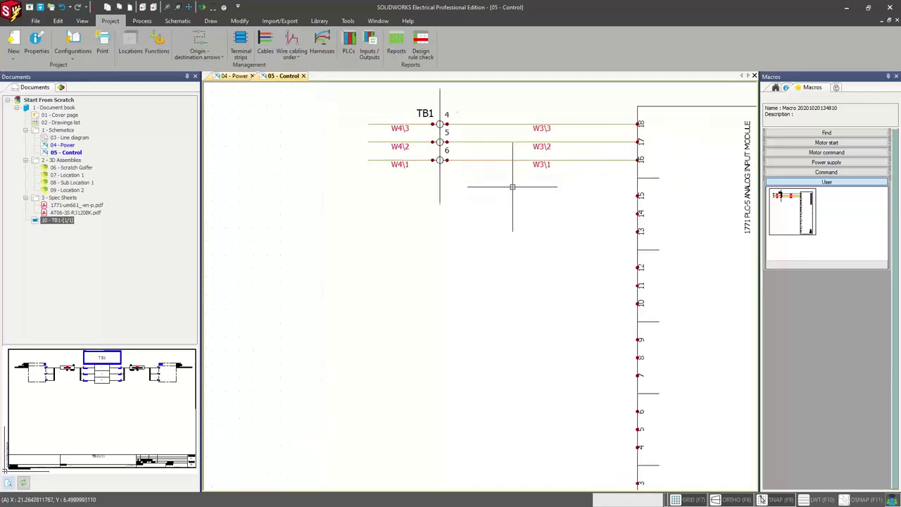
middle_drag(595, 256, 534, 211)
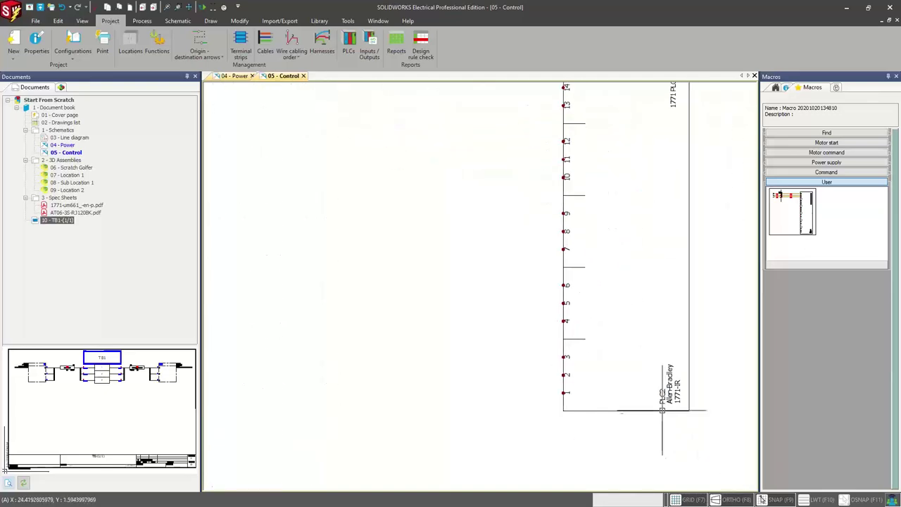
scroll(662, 403, up, 2)
scroll(662, 403, down, 3)
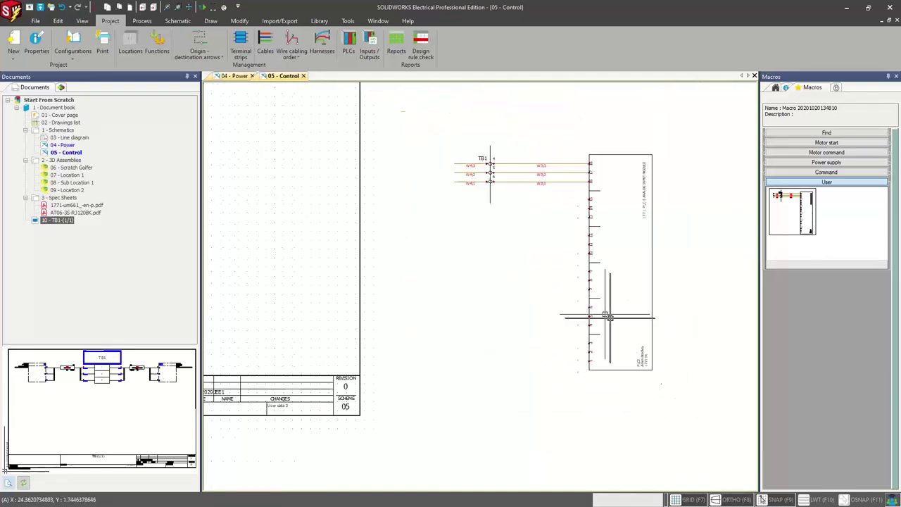
middle_drag(604, 318, 634, 398)
scroll(558, 266, up, 3)
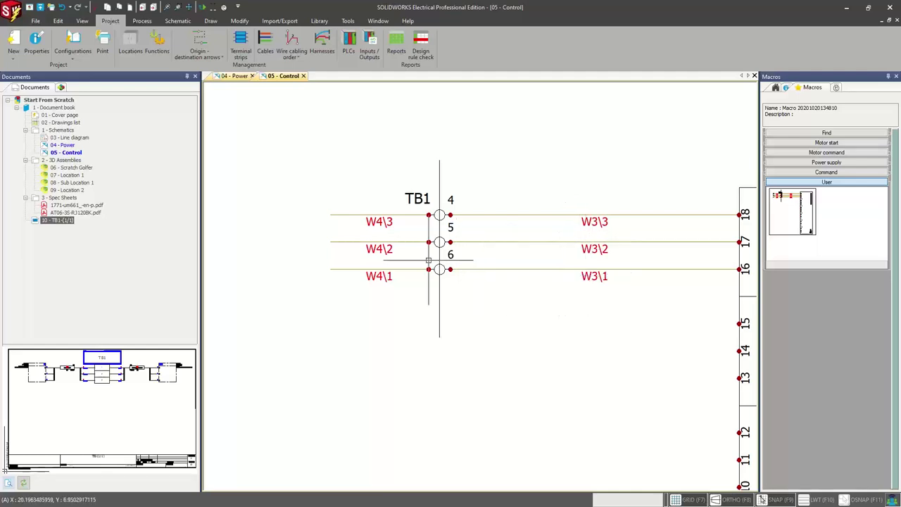
scroll(433, 302, down, 3)
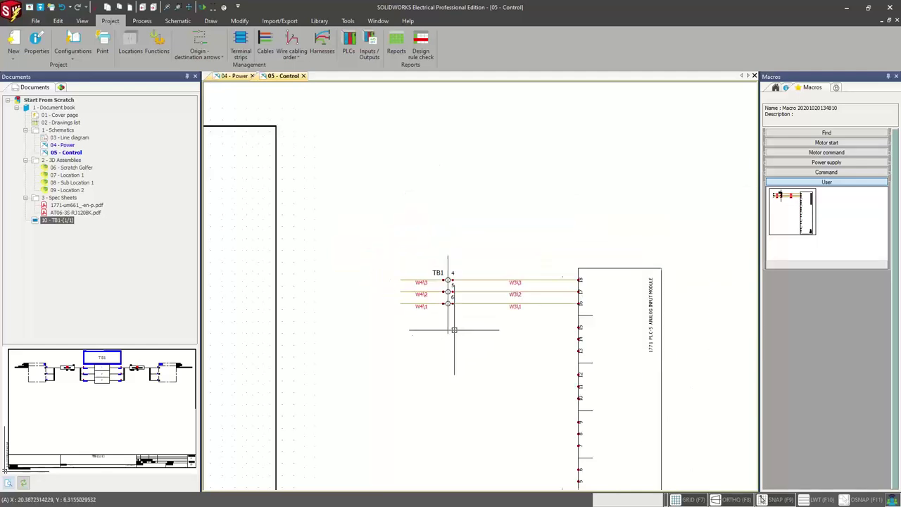
mouse_move(477, 346)
middle_down()
mouse_move(528, 228)
mouse_move(537, 241)
middle_up()
scroll(538, 242, down, 2)
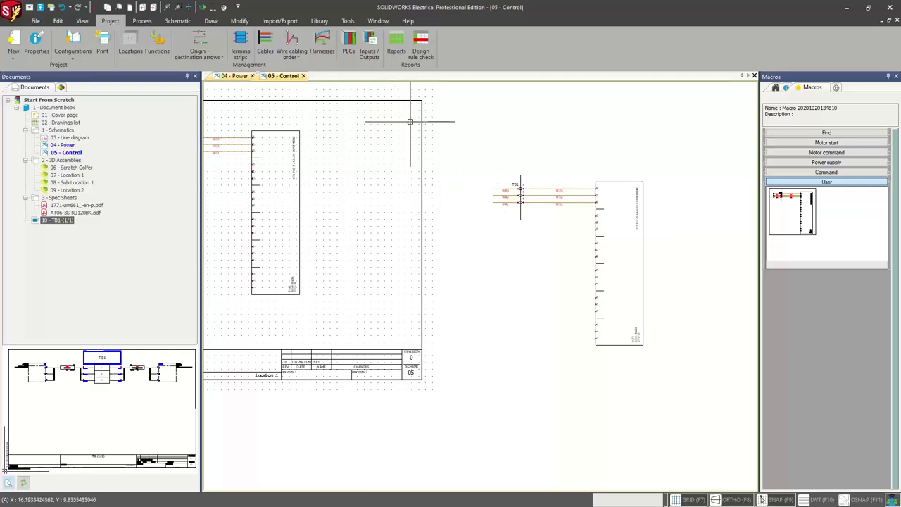
click(319, 21)
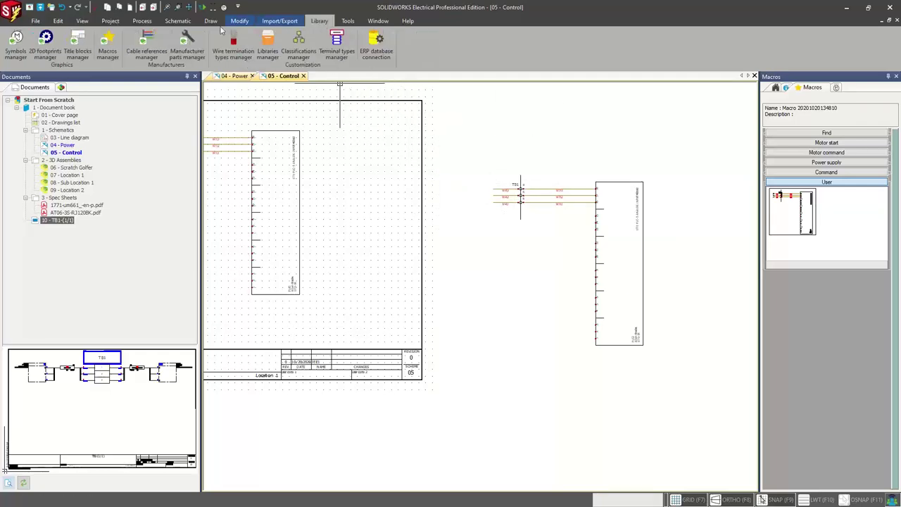
click(107, 42)
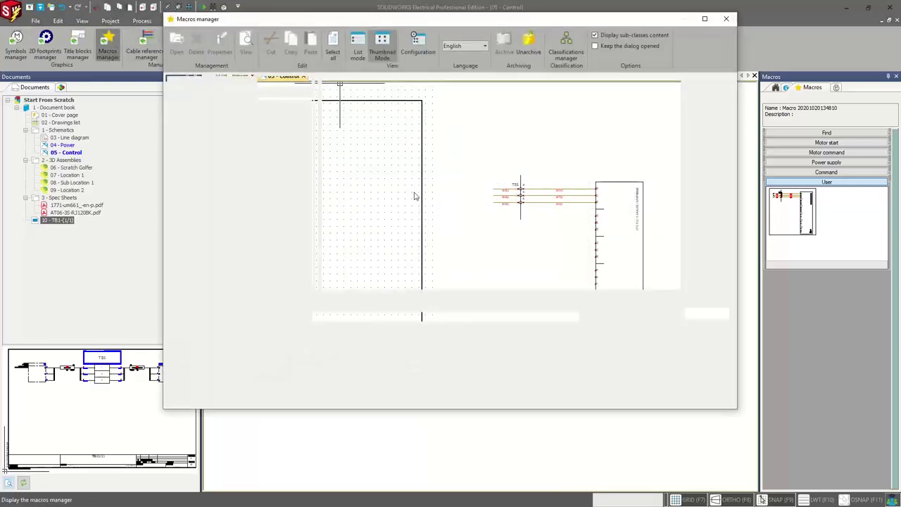
scroll(449, 204, down, 3)
scroll(457, 209, down, 3)
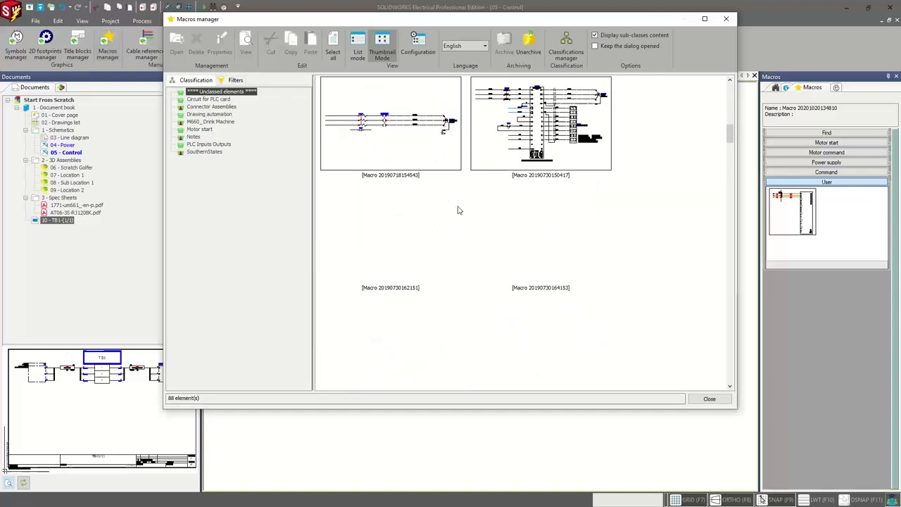
scroll(501, 220, down, 3)
scroll(502, 222, down, 3)
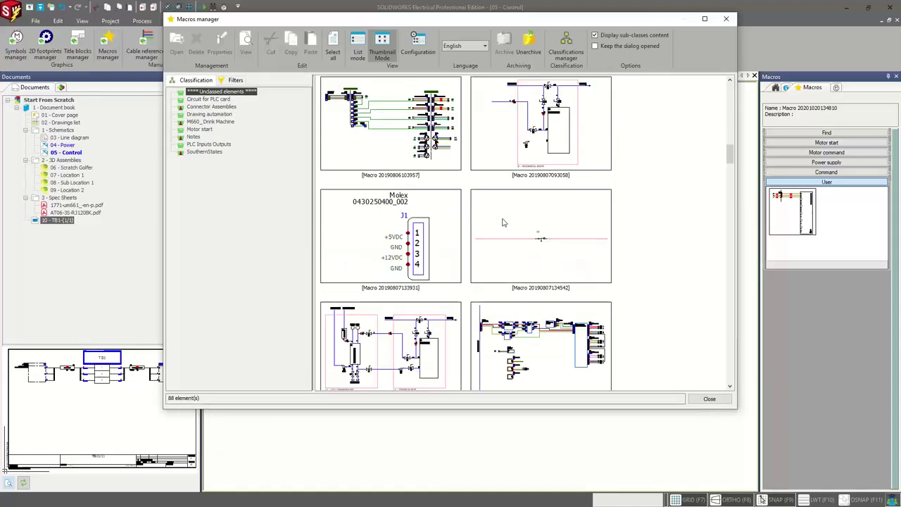
scroll(504, 222, down, 2)
scroll(503, 222, down, 3)
scroll(503, 222, down, 3)
scroll(503, 223, down, 3)
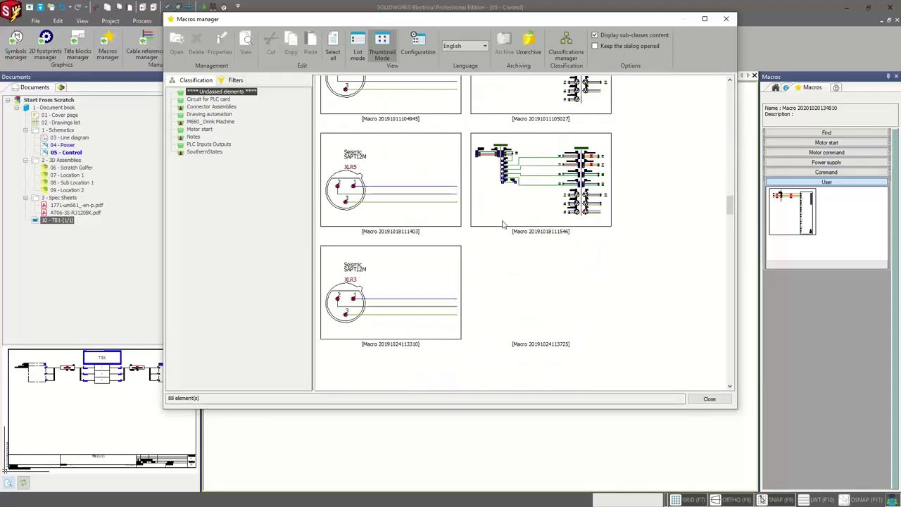
scroll(502, 223, down, 2)
scroll(503, 225, down, 2)
scroll(503, 225, down, 2)
scroll(502, 225, down, 2)
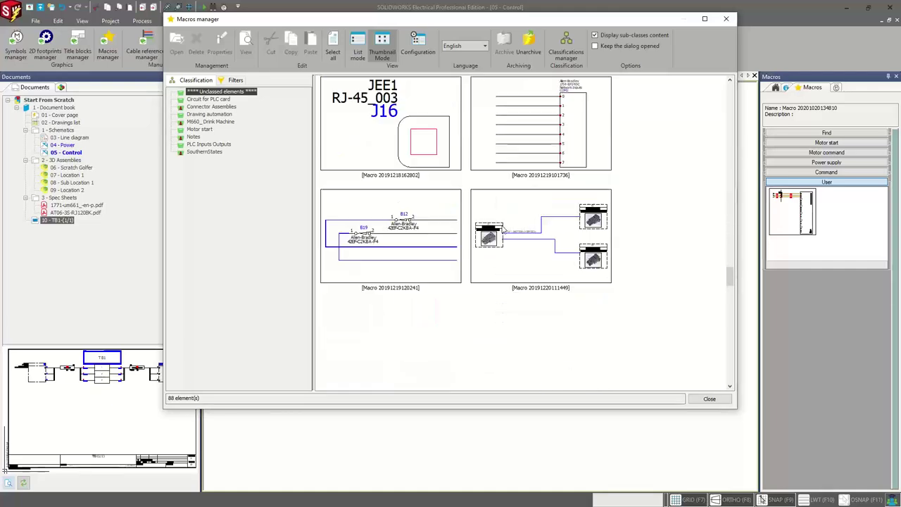
scroll(493, 225, down, 2)
scroll(507, 213, down, 2)
scroll(509, 215, down, 2)
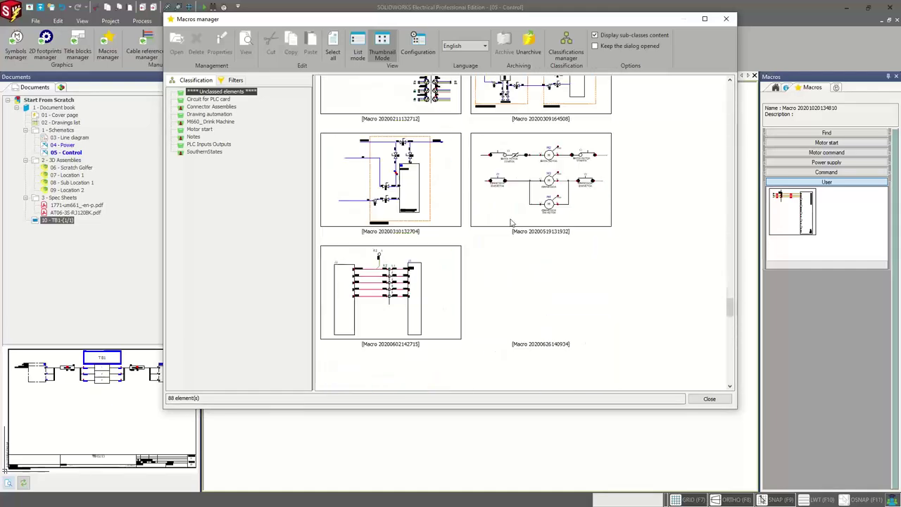
scroll(511, 219, down, 2)
scroll(513, 223, down, 1)
scroll(513, 223, down, 2)
scroll(514, 223, down, 2)
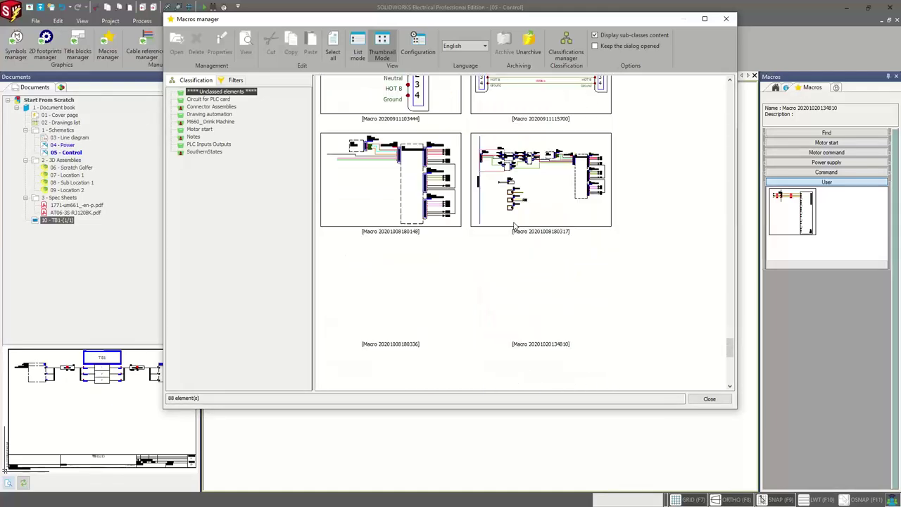
scroll(513, 223, down, 2)
click(523, 150)
scroll(671, 178, up, 3)
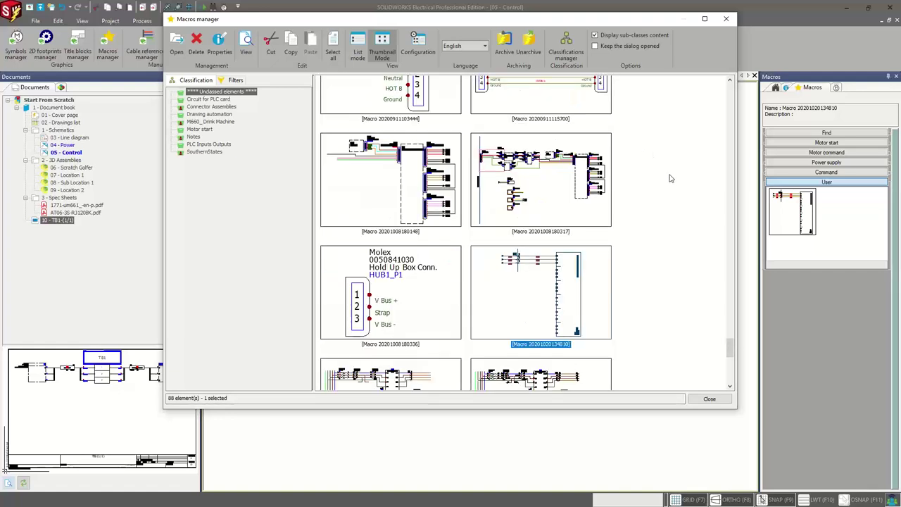
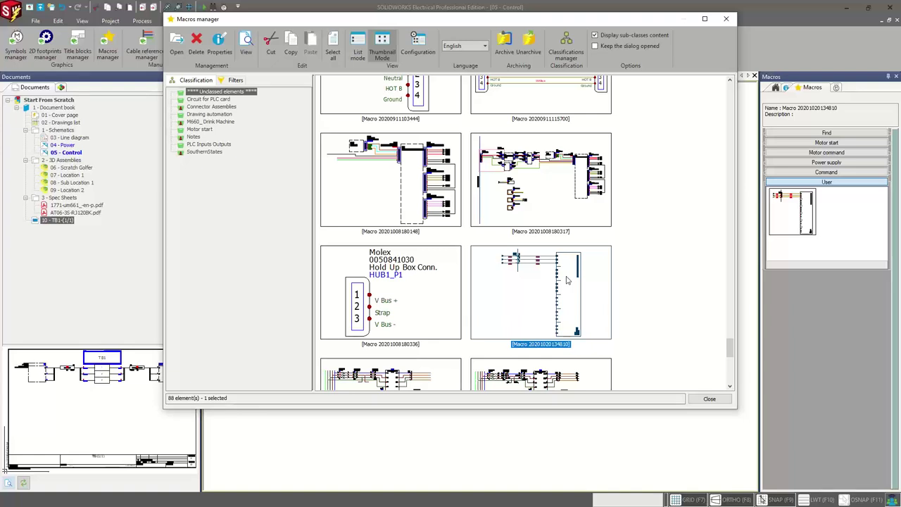
- Close the Macros manager and place the macro on the 05 - Control sheet
click(726, 19)
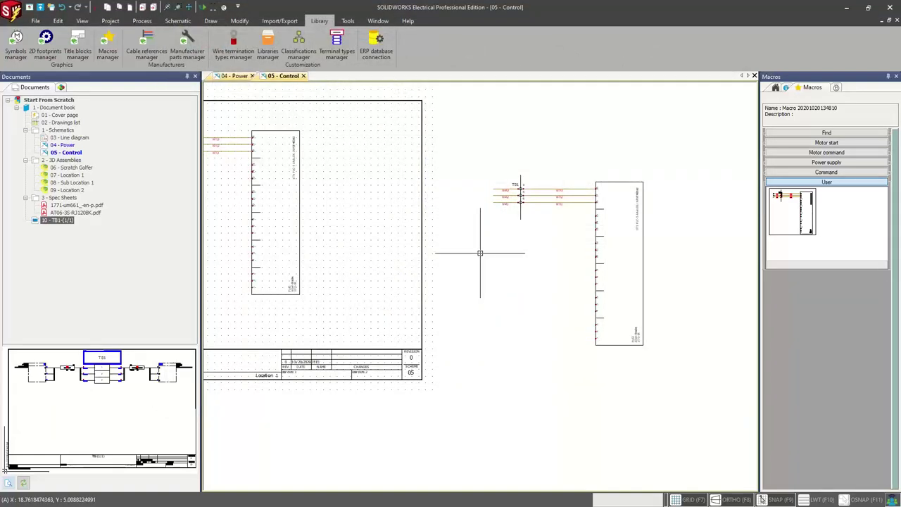
scroll(479, 253, down, 1)
scroll(479, 253, down, 1)
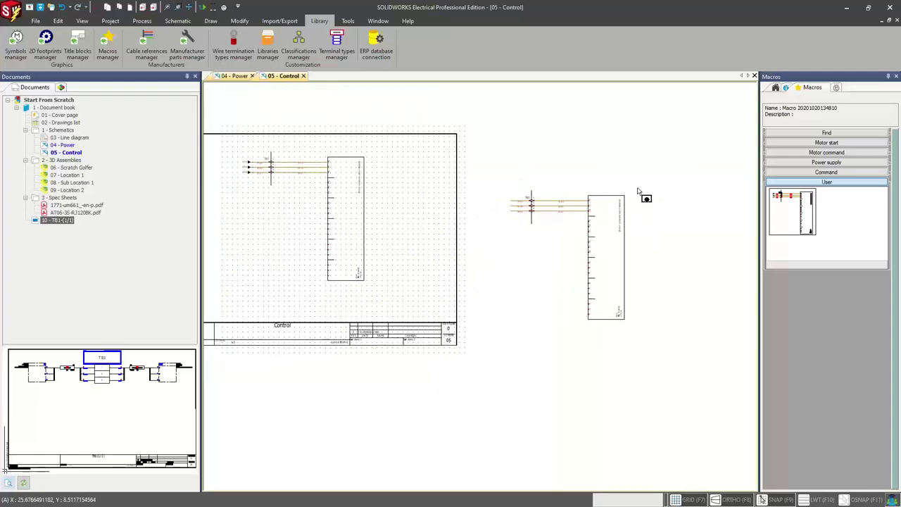
click(496, 344)
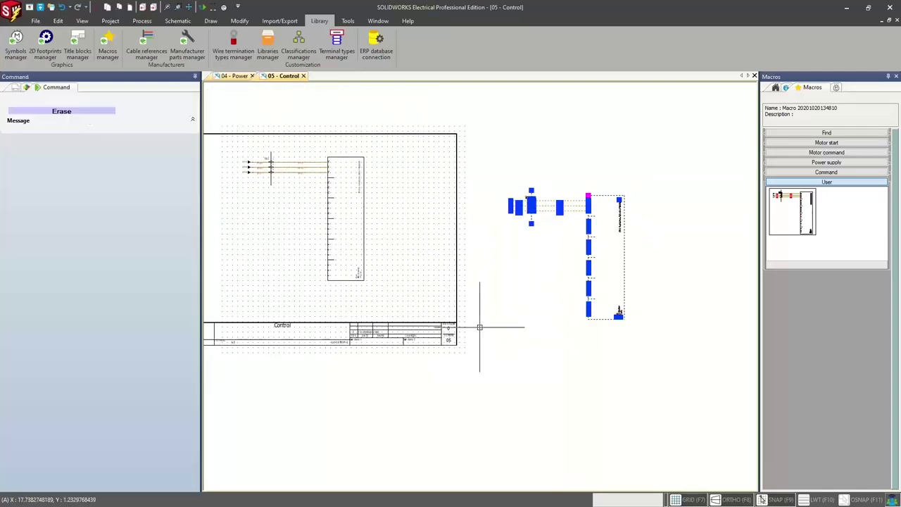
scroll(465, 250, up, 1)
middle_drag(463, 244, 556, 256)
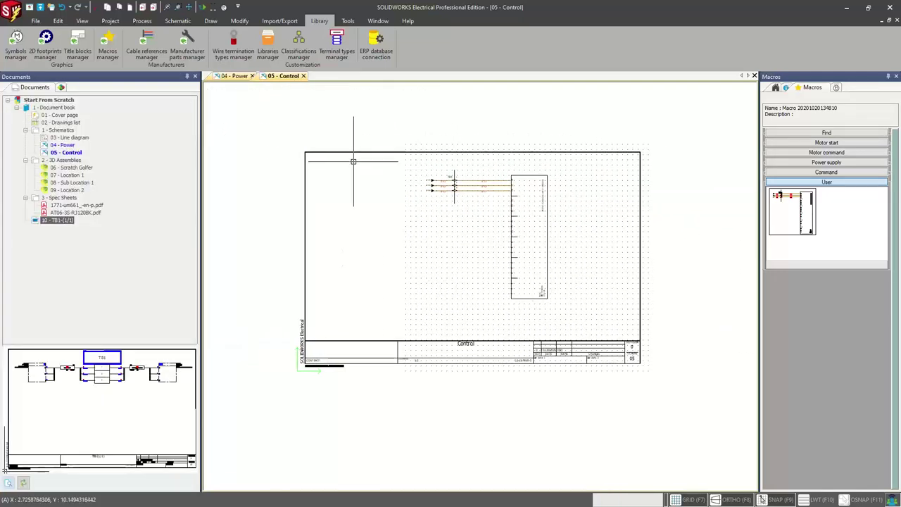
scroll(352, 173, up, 1)
scroll(282, 127, down, 1)
- Switch to the 04 - Power schematic sheet
click(236, 76)
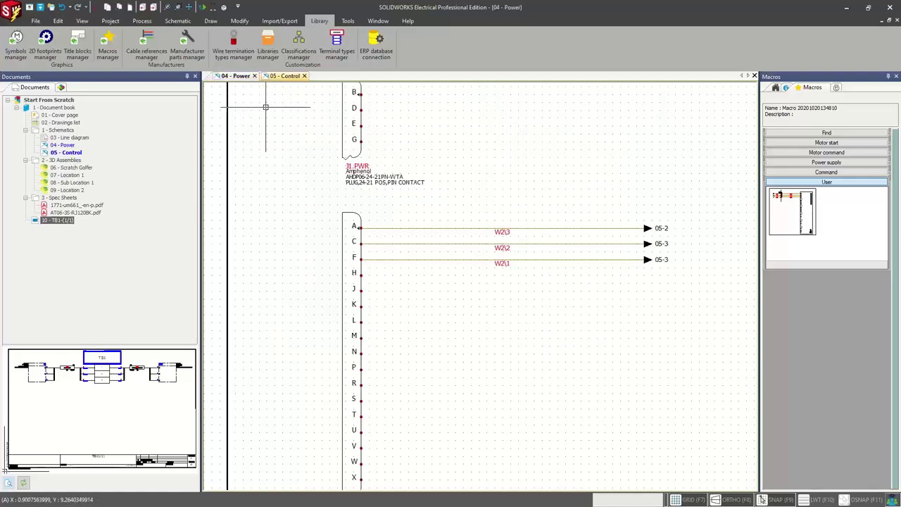
scroll(528, 272, down, 1)
scroll(560, 305, down, 1)
scroll(497, 268, down, 1)
scroll(478, 265, up, 1)
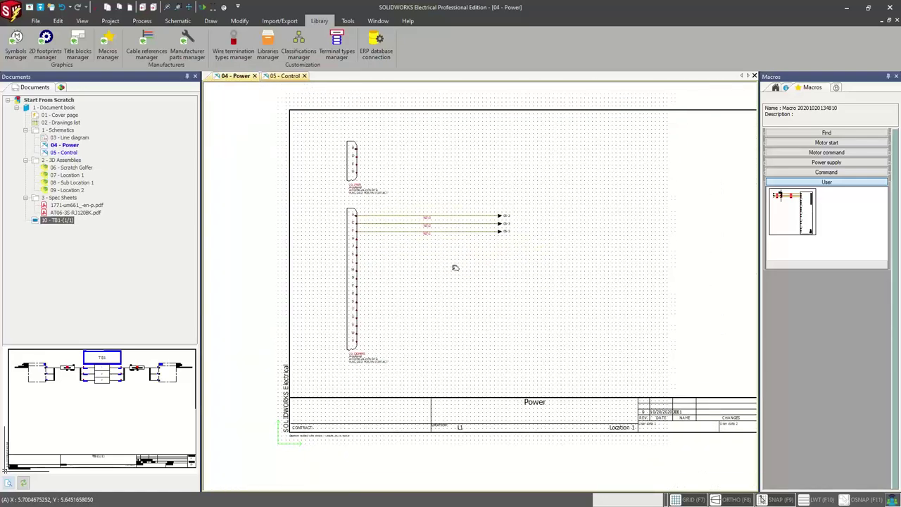
scroll(437, 247, up, 1)
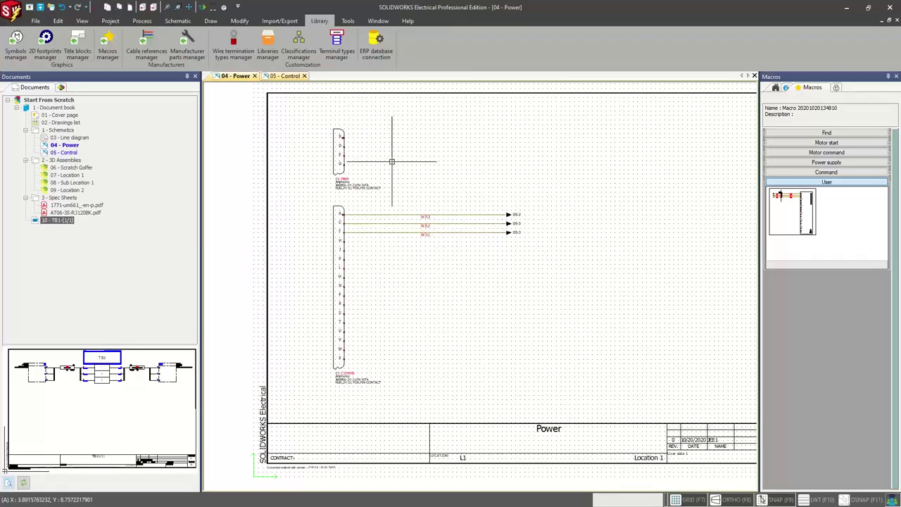
click(143, 21)
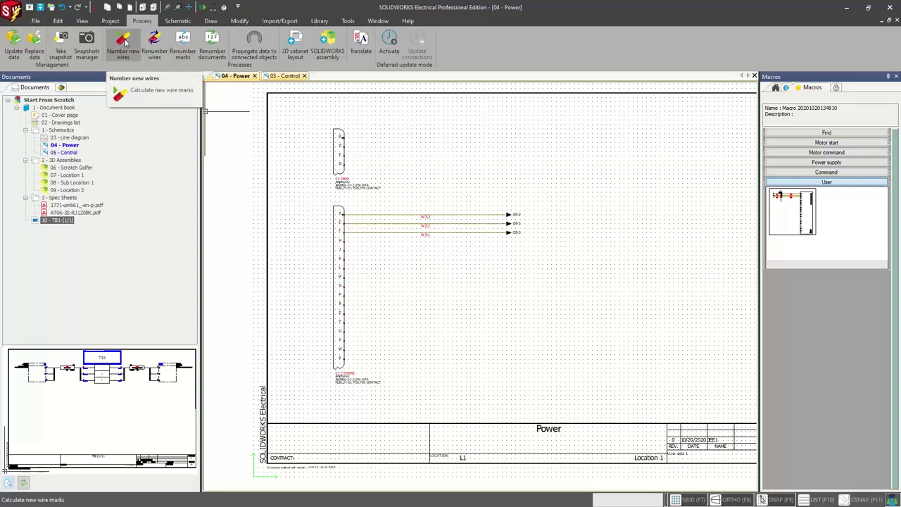
- Number only the new wires on 04 - Power, keeping existing numbers, and check the wire labels
click(124, 42)
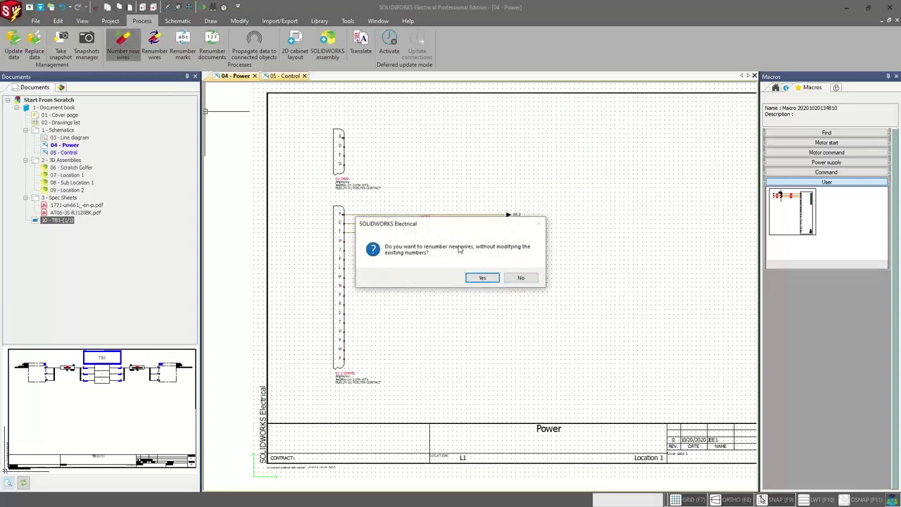
click(482, 277)
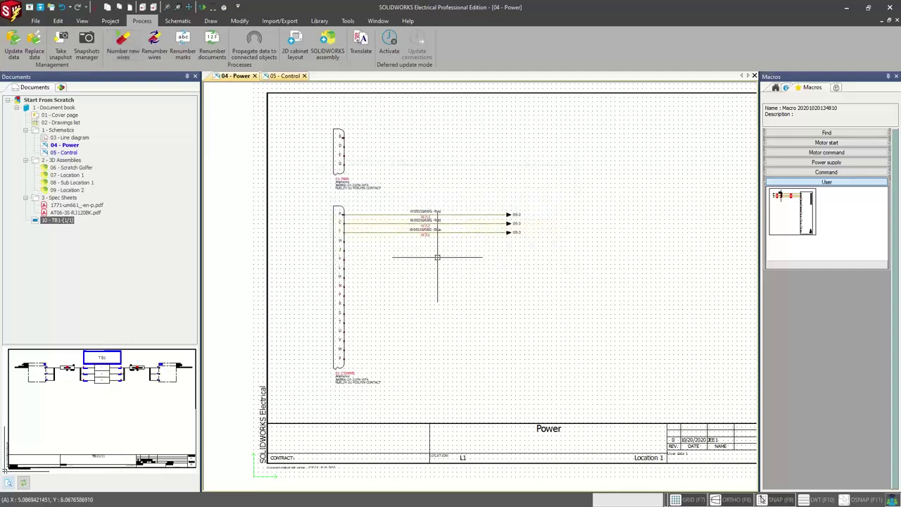
scroll(436, 255, up, 2)
scroll(371, 243, up, 1)
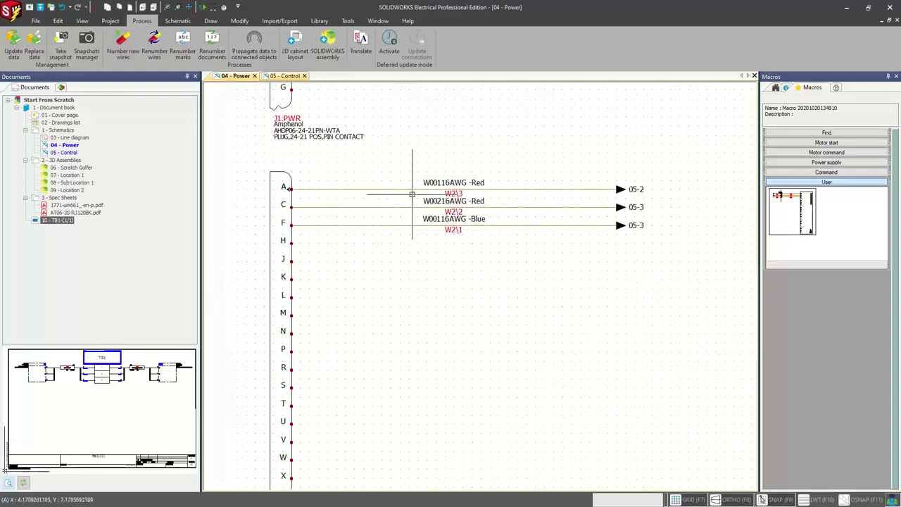
scroll(414, 195, up, 1)
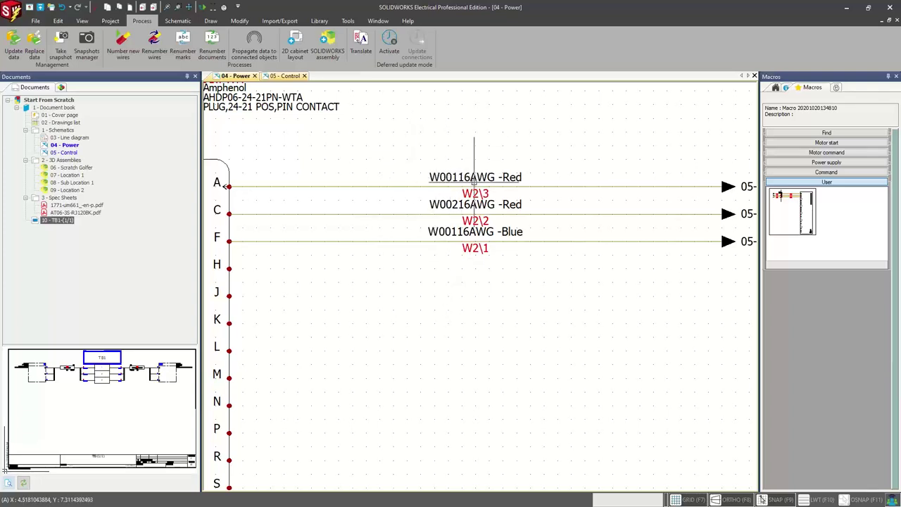
scroll(420, 225, down, 3)
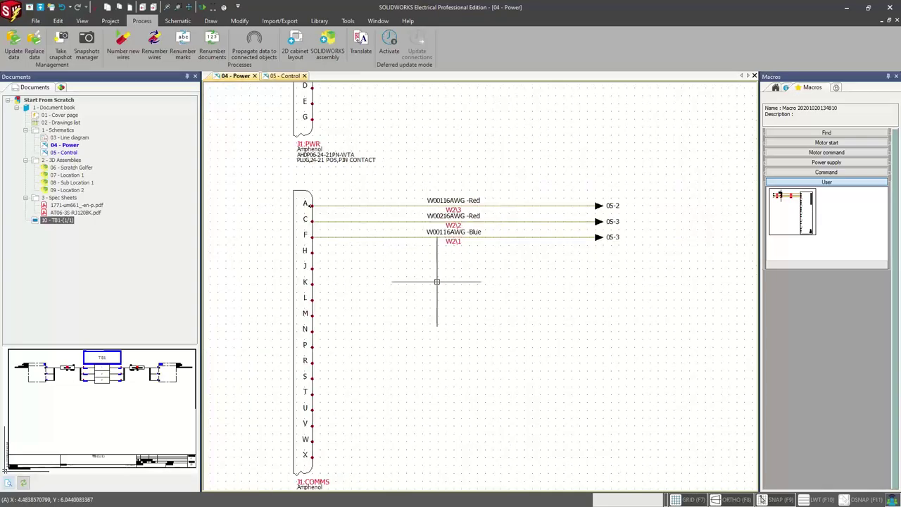
scroll(433, 268, up, 1)
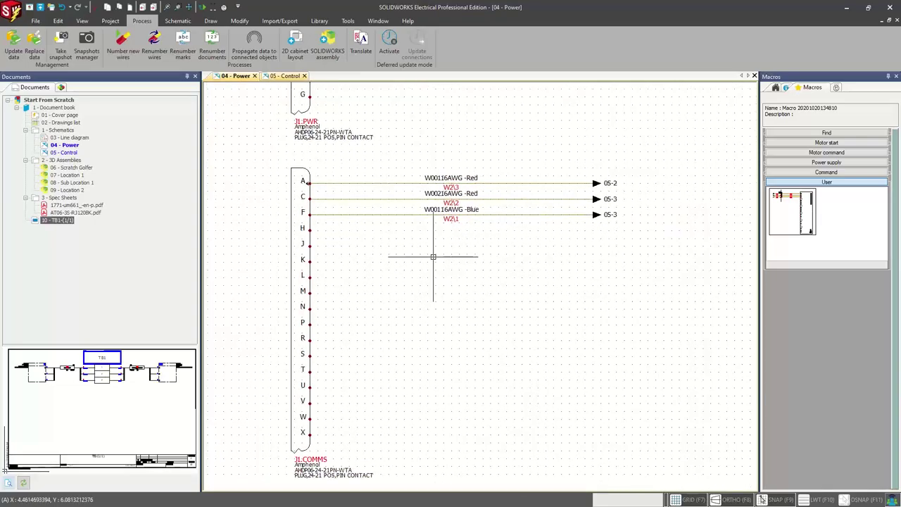
scroll(434, 257, down, 1)
scroll(422, 268, down, 1)
scroll(418, 271, down, 1)
scroll(429, 286, down, 1)
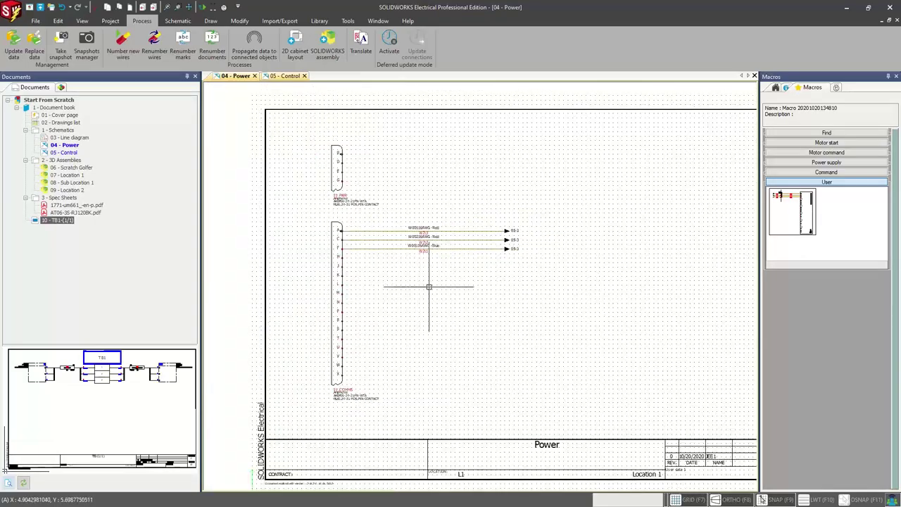
middle_drag(429, 287, 373, 273)
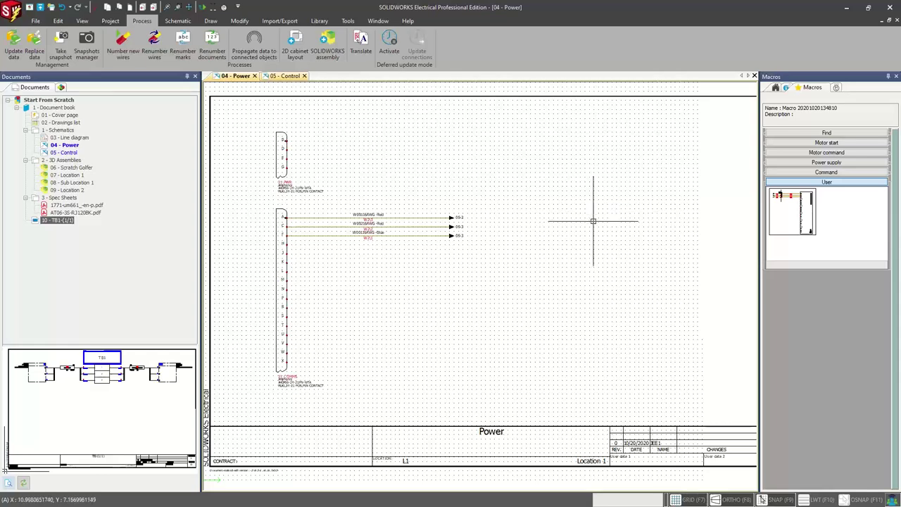
scroll(593, 221, down, 1)
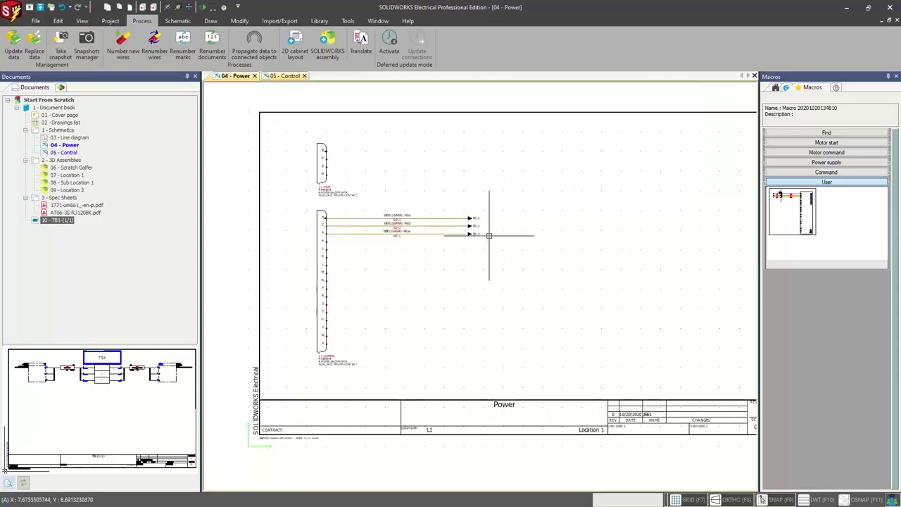
click(110, 20)
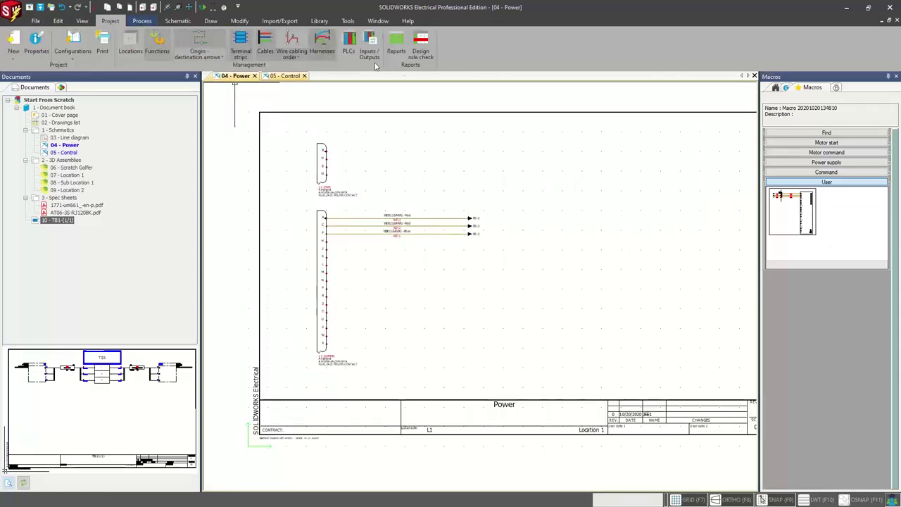
- Open the Report manager and adjust its window size and Description column width
click(398, 59)
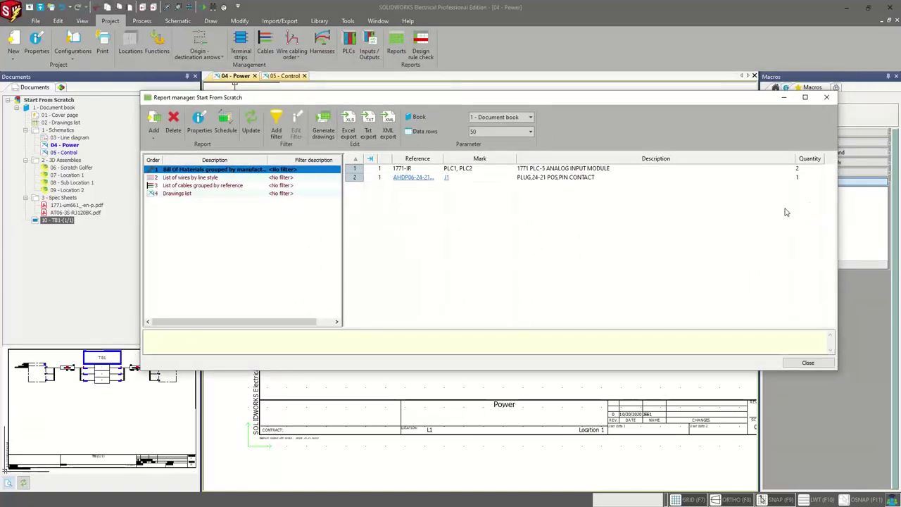
drag(836, 187, 807, 187)
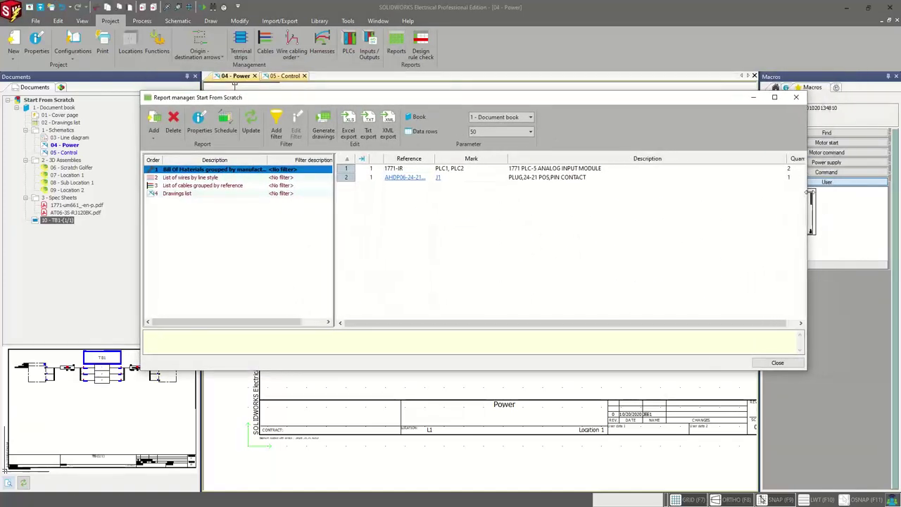
drag(693, 155, 638, 159)
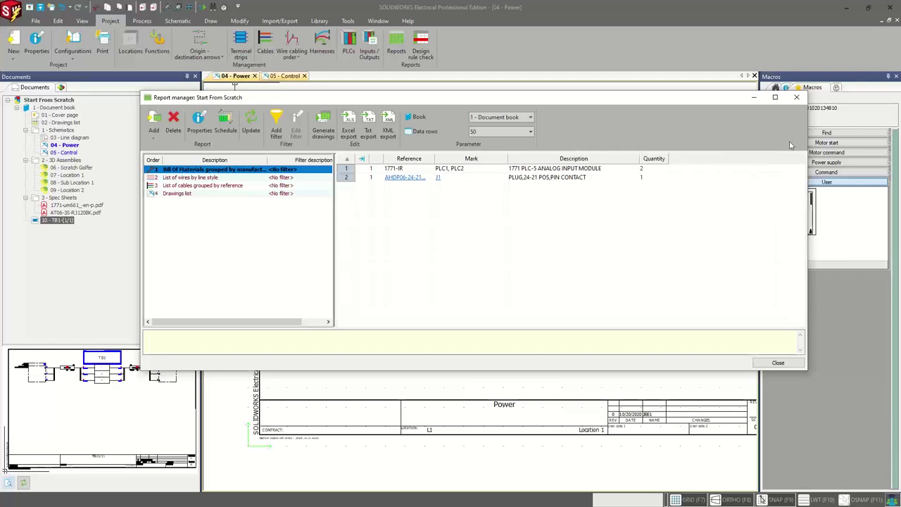
drag(809, 146, 836, 146)
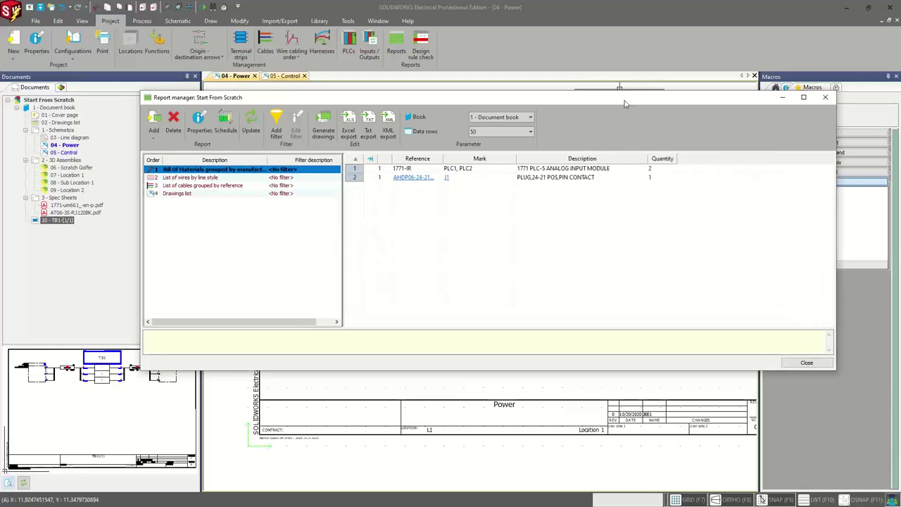
mouse_move(625, 99)
mouse_down()
mouse_move(651, 96)
mouse_move(652, 108)
mouse_up()
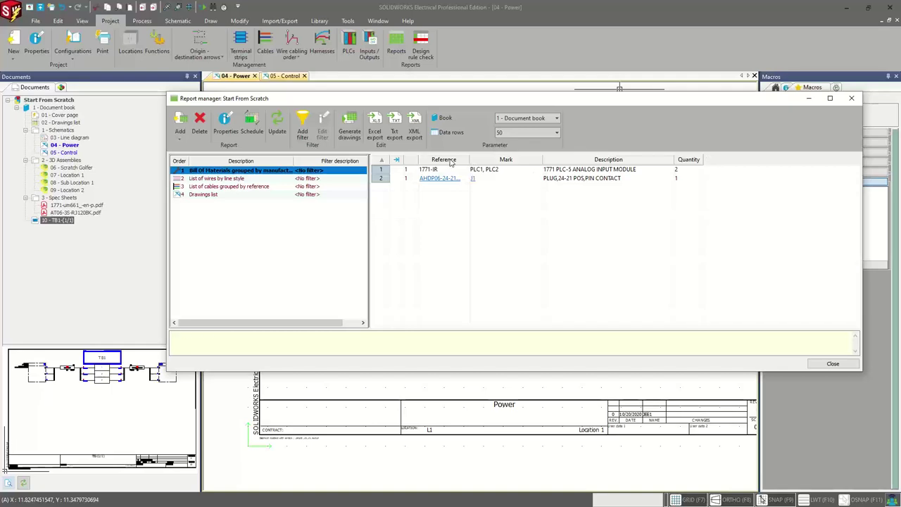
- Open the configuration properties of the Bill of Materials report
right_click(259, 170)
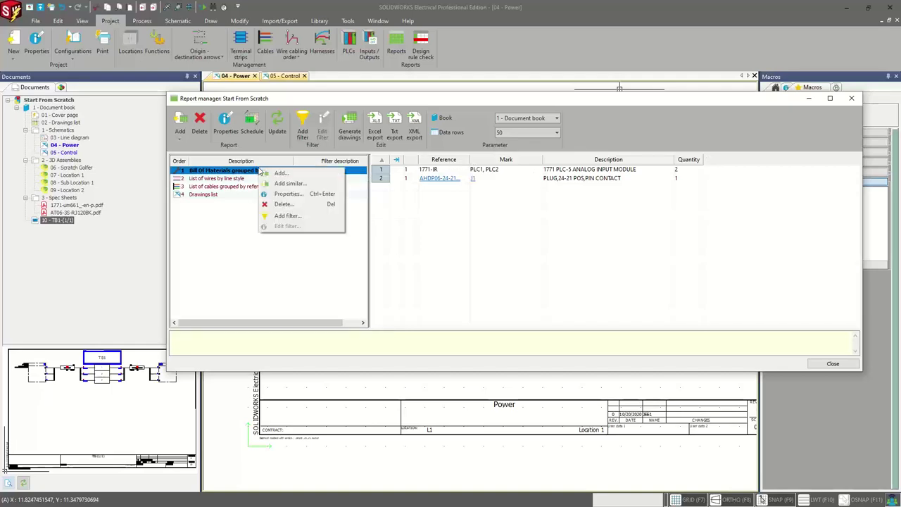
click(287, 194)
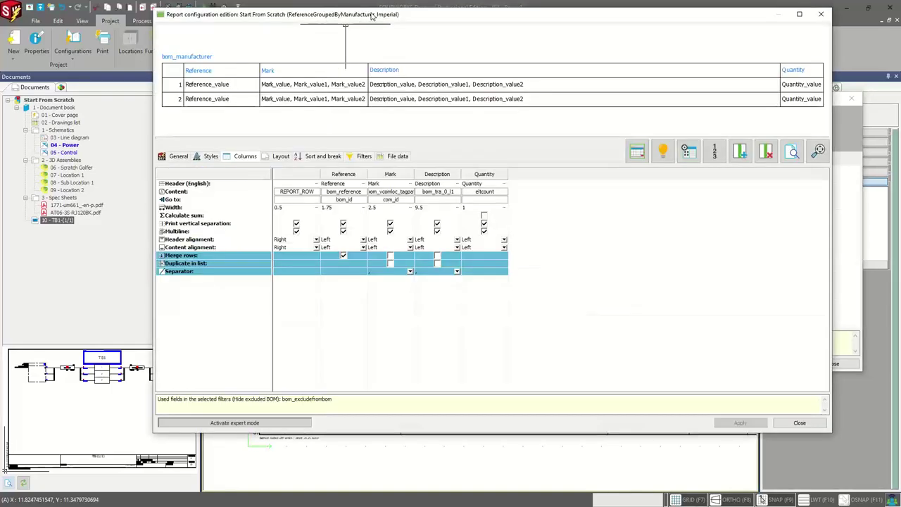
drag(371, 16, 371, 25)
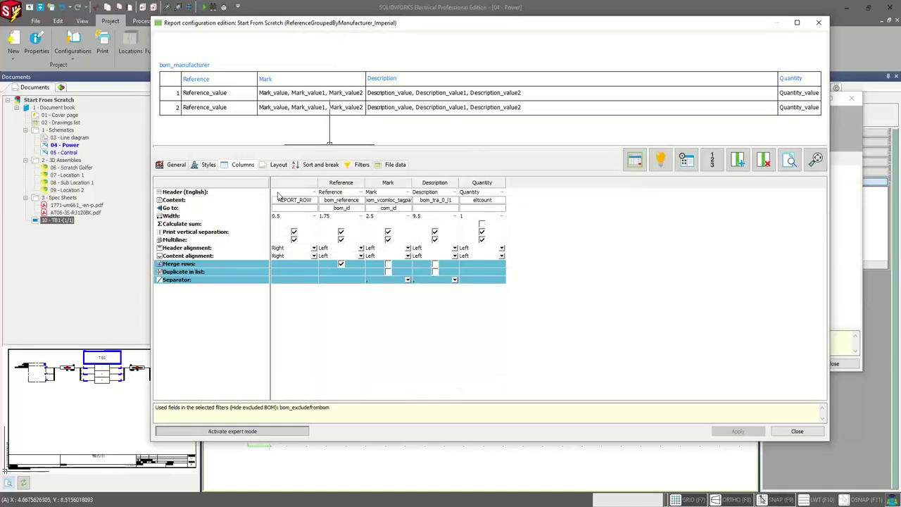
- Add Supplier and Part number columns to the Bill of Materials report and apply the change
double_click(532, 187)
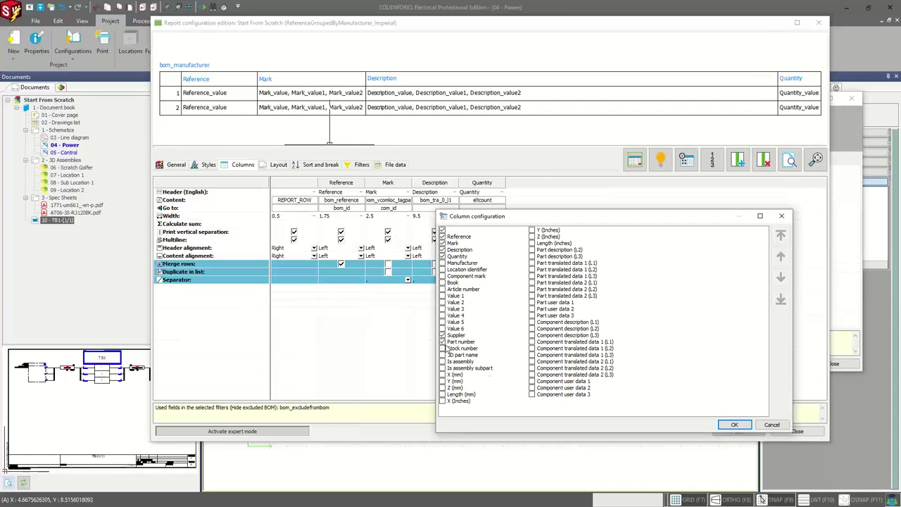
click(735, 425)
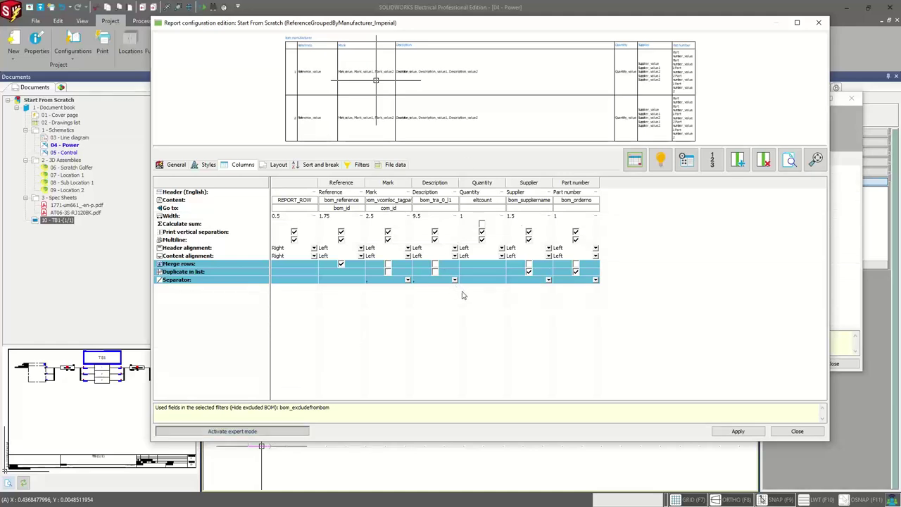
click(738, 431)
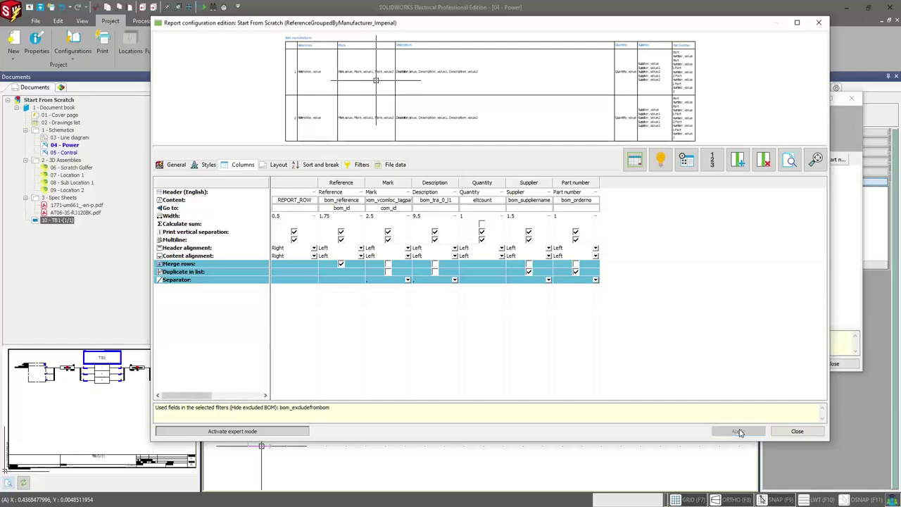
click(779, 432)
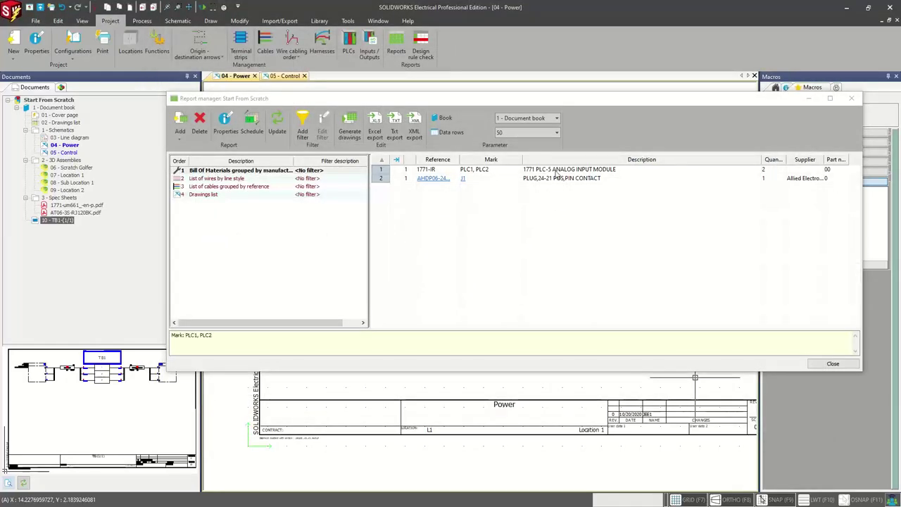
- Fit the BOM preview's Part number column and preview the wires, cables and drawings list reports
mouse_move(764, 161)
mouse_down()
mouse_move(660, 160)
mouse_move(739, 160)
mouse_up()
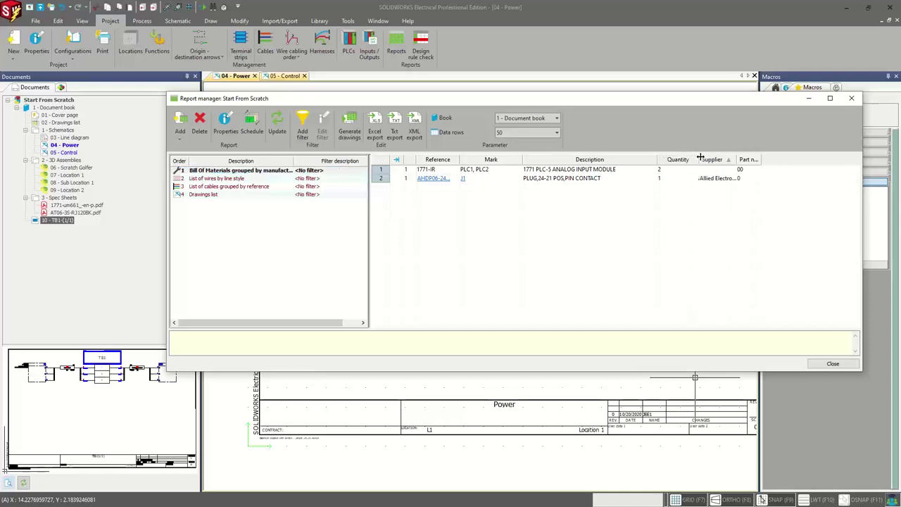
double_click(758, 160)
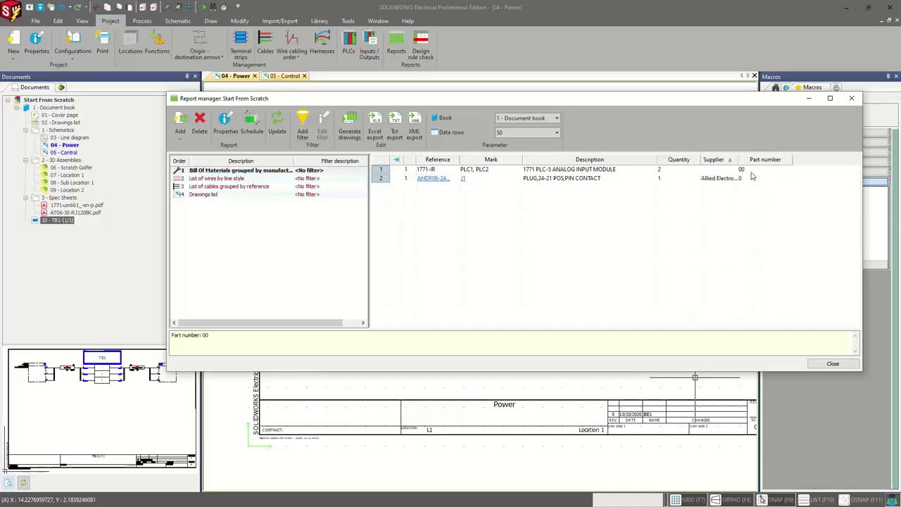
click(751, 178)
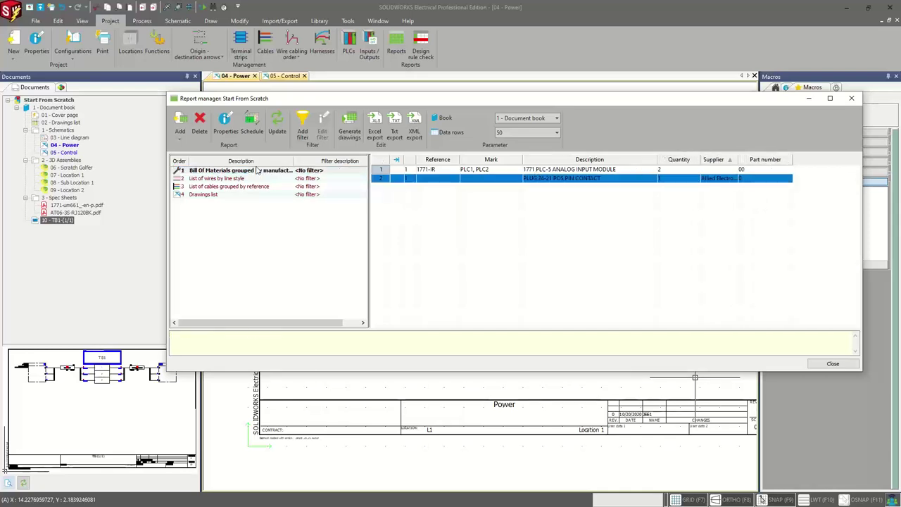
click(230, 180)
click(228, 187)
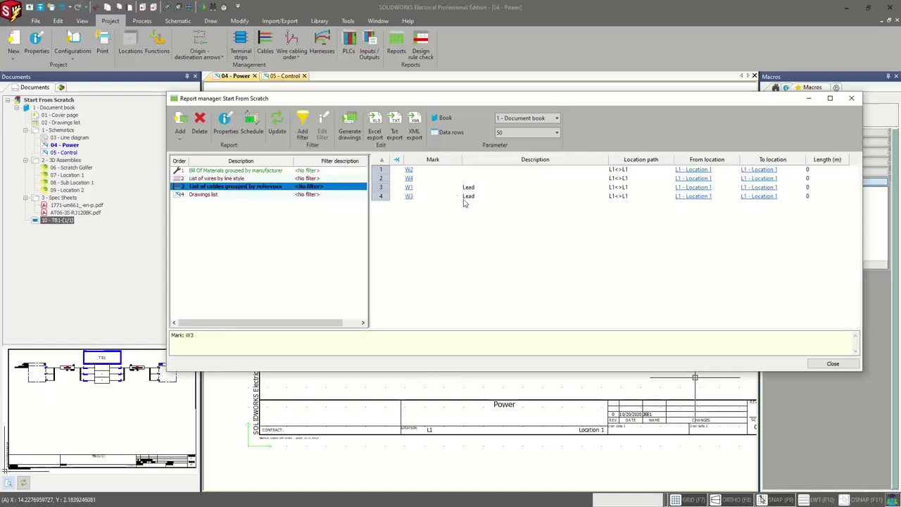
click(236, 195)
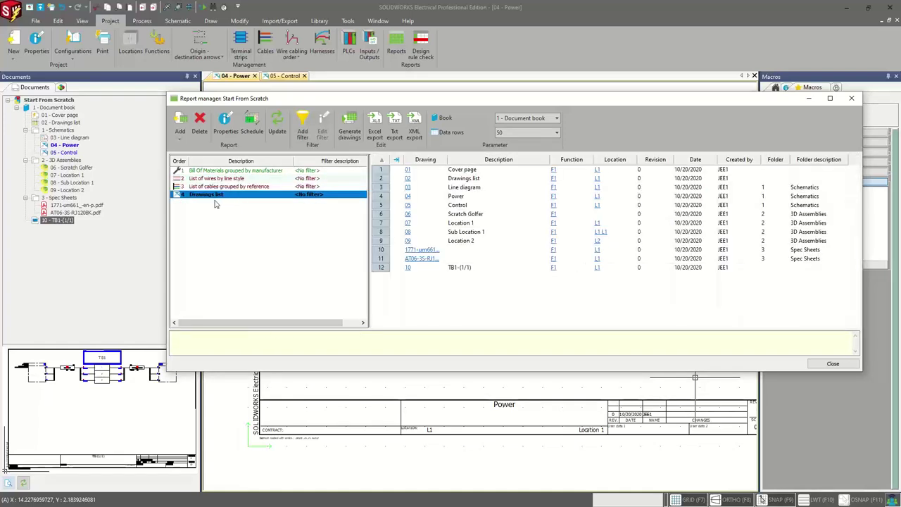
- Generate drawings for the Bill of Materials, wires by line style and cables by reference reports
click(349, 126)
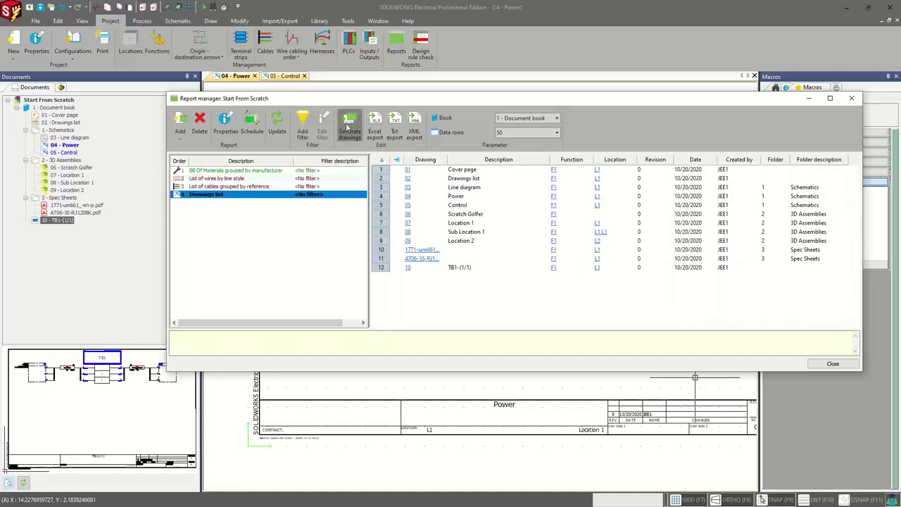
click(323, 185)
click(324, 194)
click(324, 202)
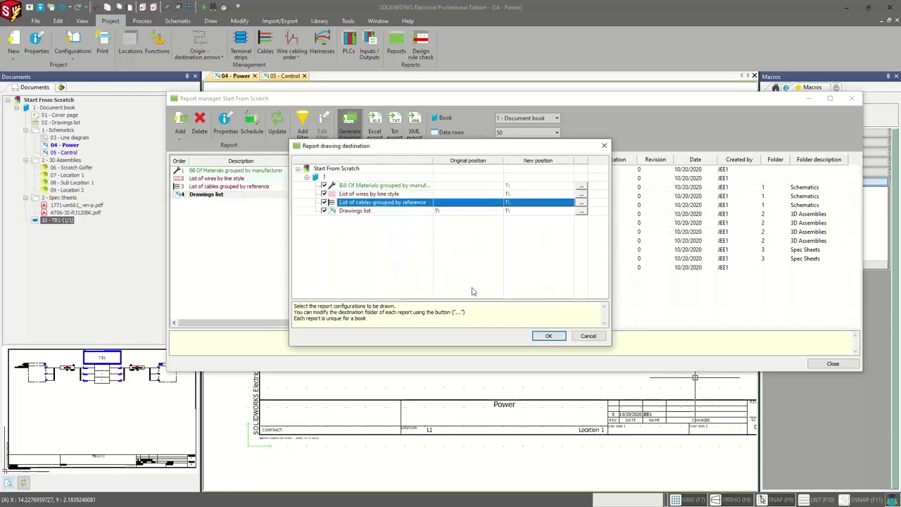
click(548, 337)
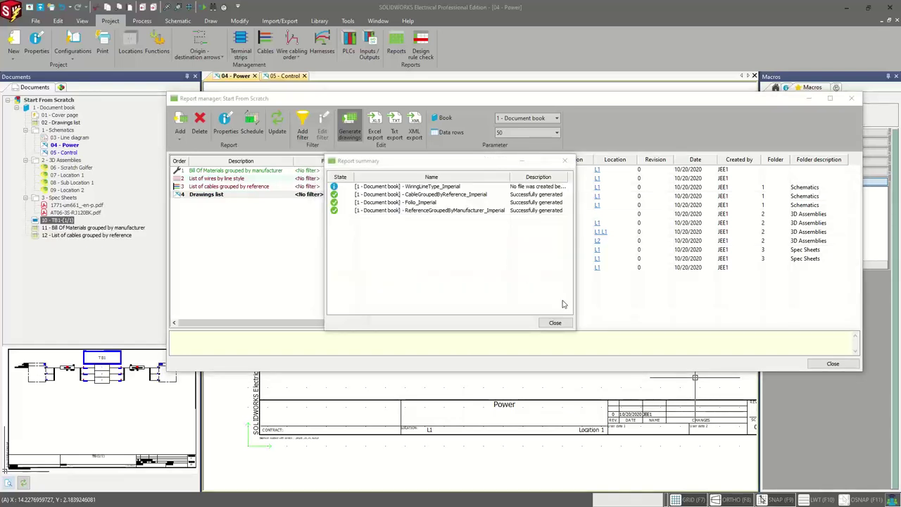
click(555, 323)
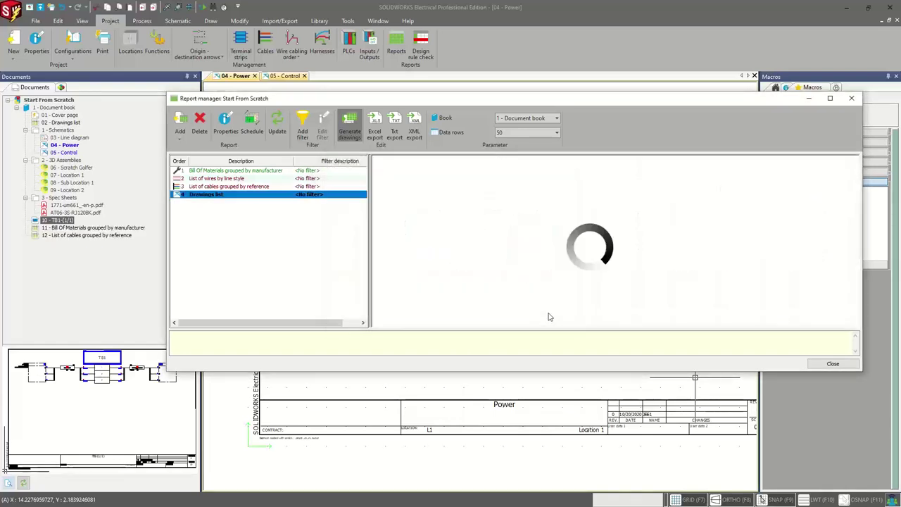
click(215, 180)
click(215, 186)
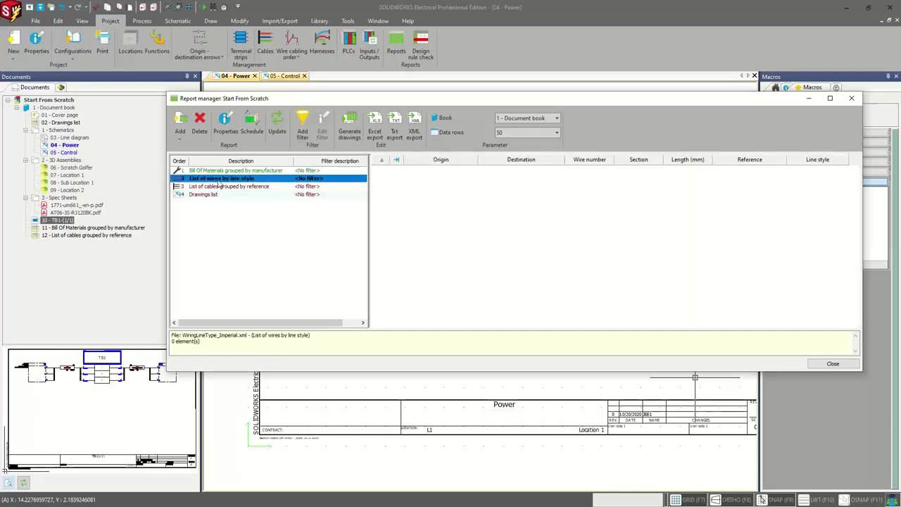
click(852, 99)
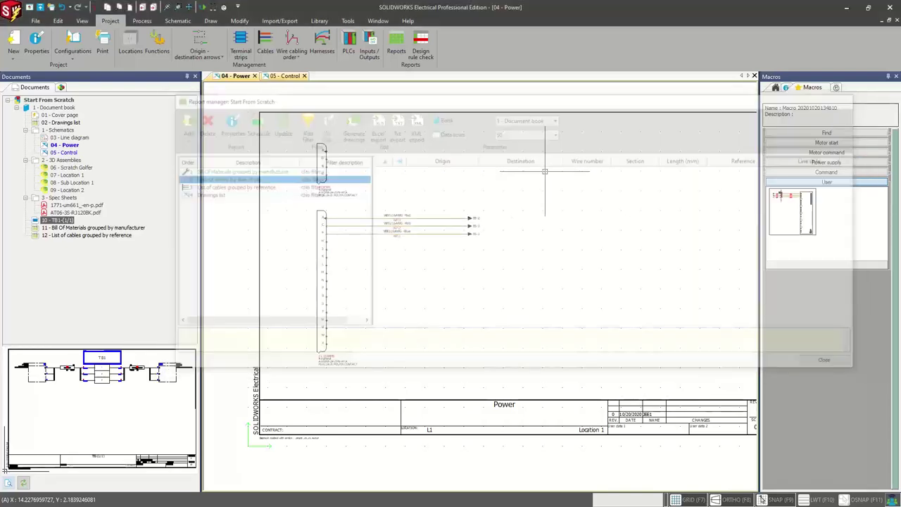
- Open drawing 11 (Bill of Materials) and drawing 12 (List of cables grouped by reference)
double_click(78, 227)
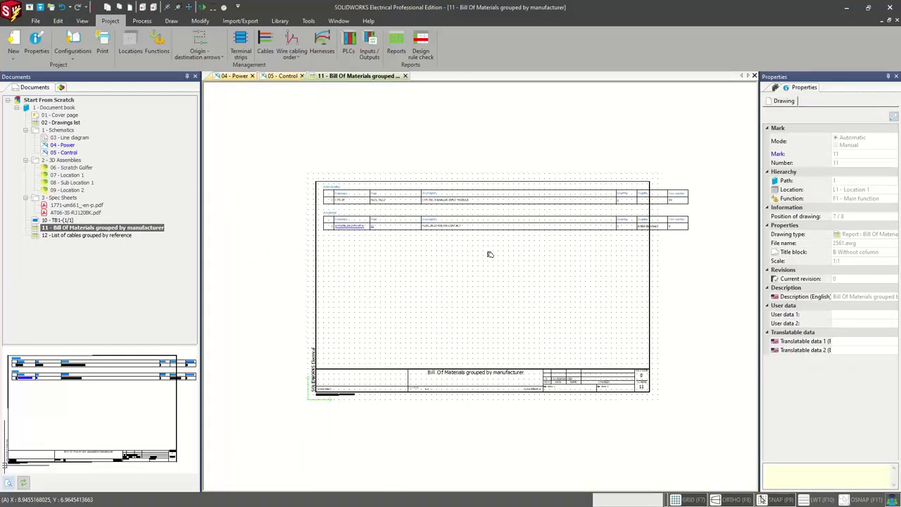
scroll(502, 228, down, 2)
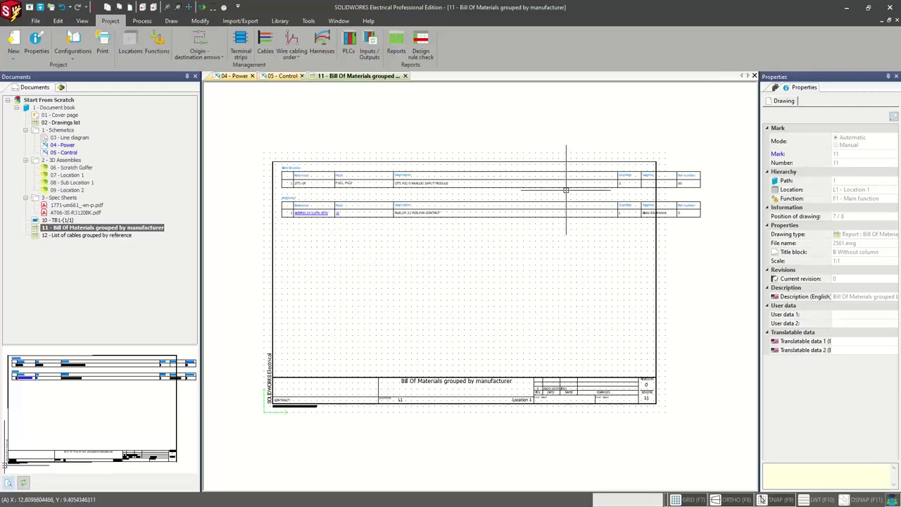
click(93, 235)
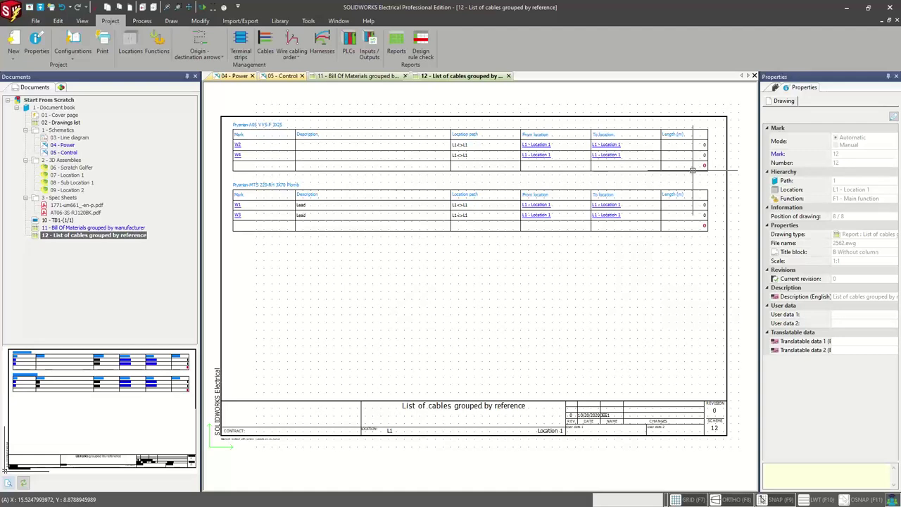
click(265, 44)
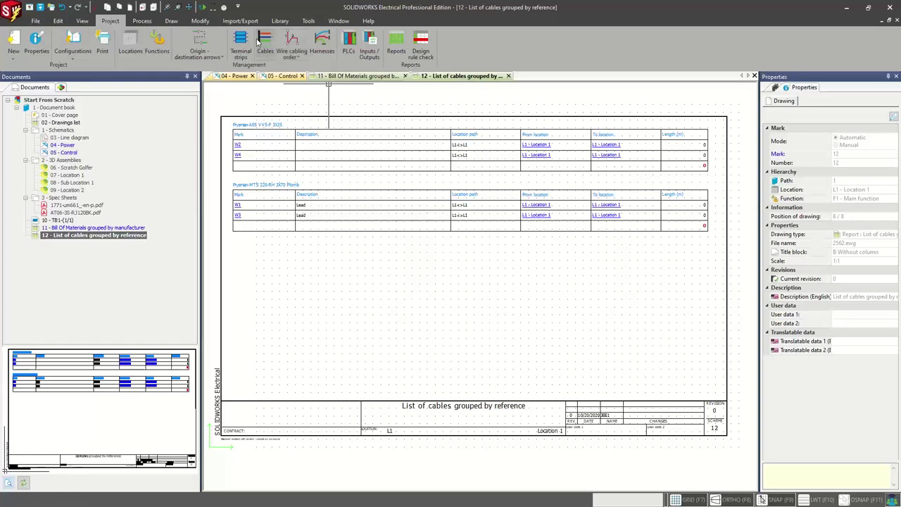
click(738, 120)
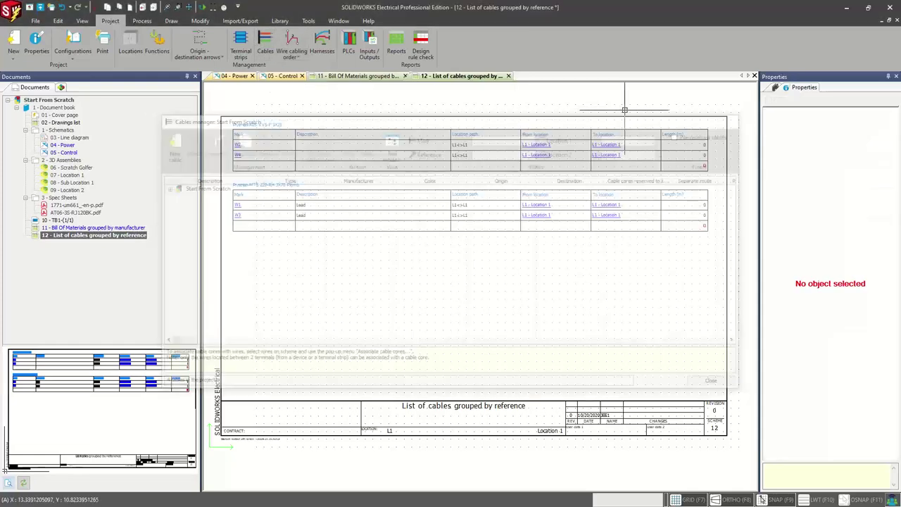
click(265, 43)
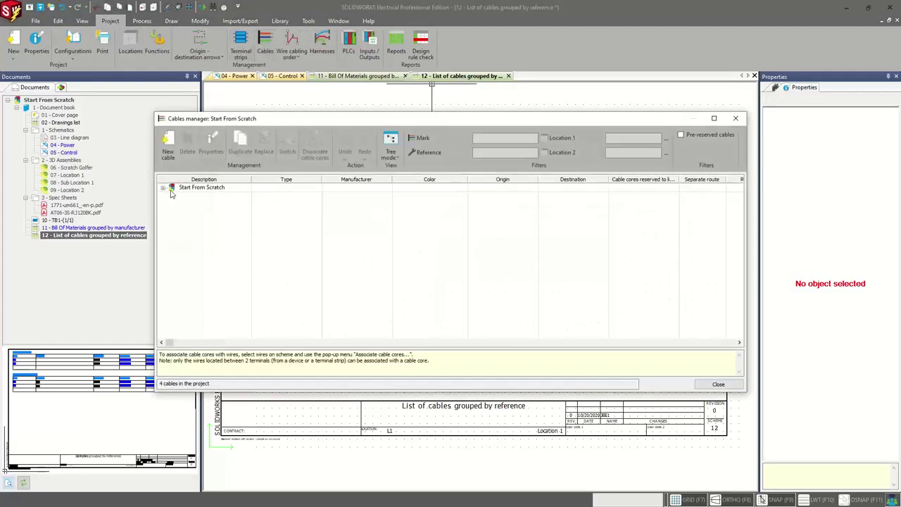
click(163, 188)
click(188, 197)
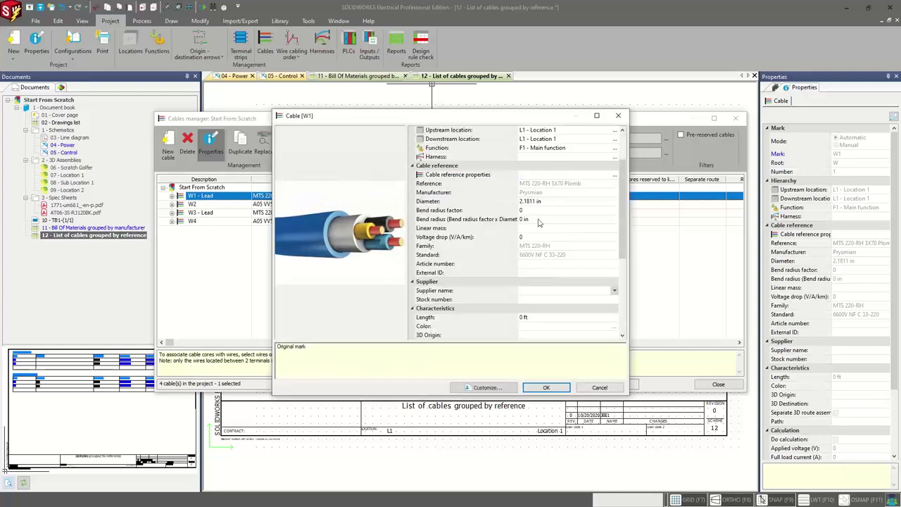
scroll(535, 281, down, 2)
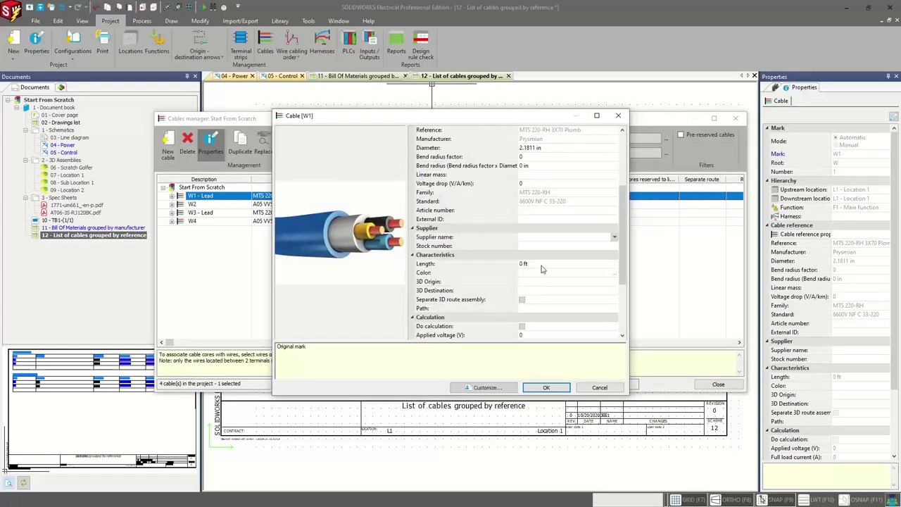
click(541, 266)
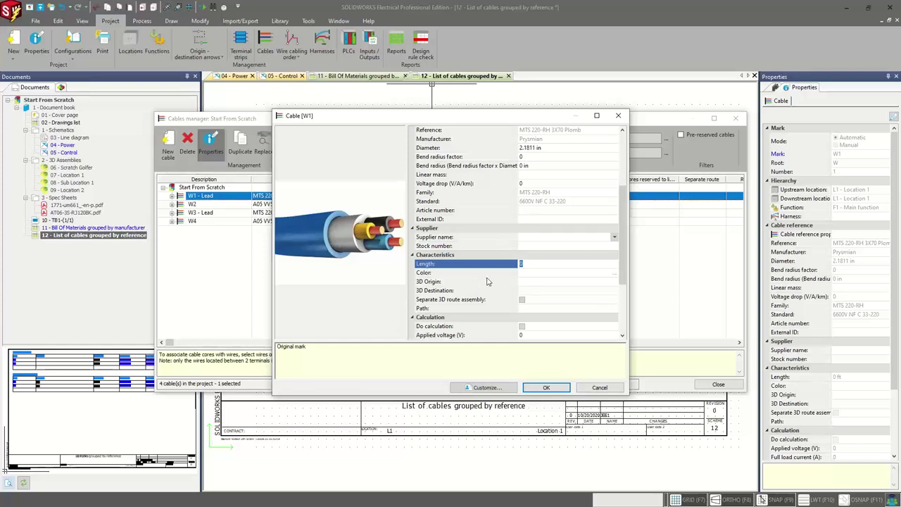
click(619, 116)
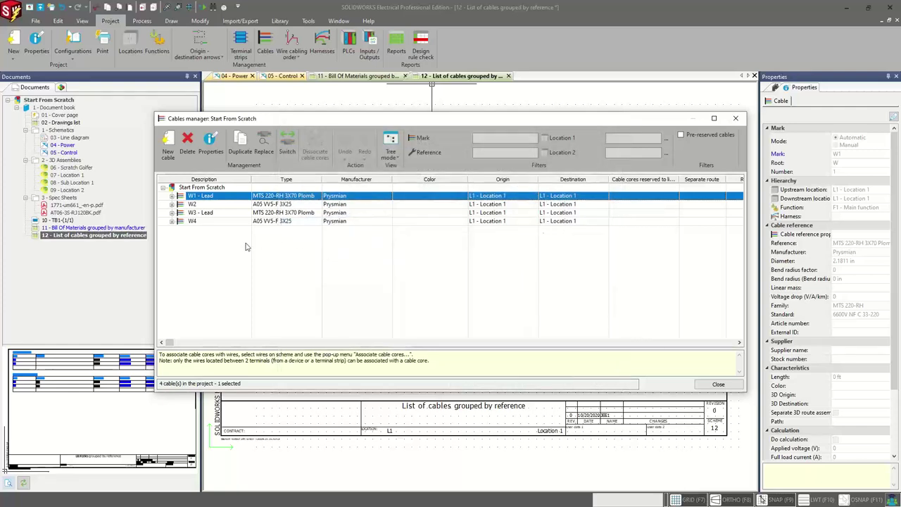
click(735, 118)
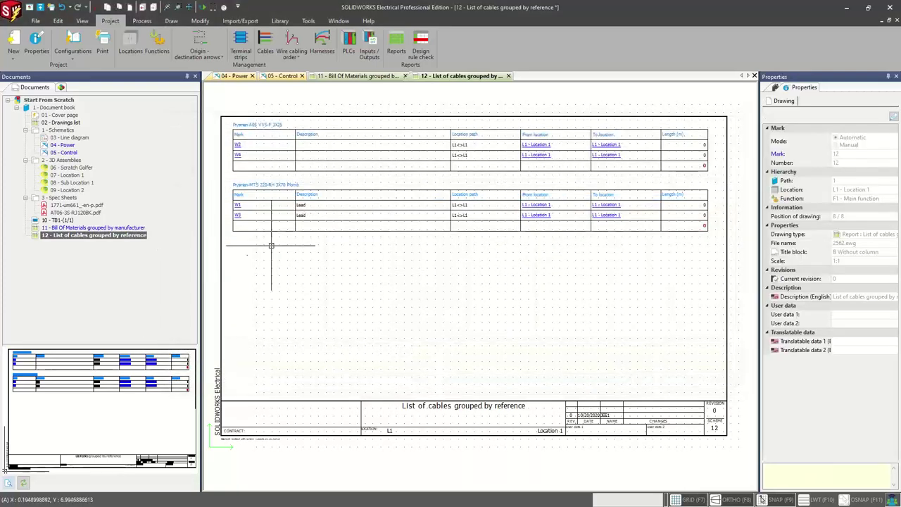
- Review the project configuration's text, attribute, label and graphic settings, then close it
click(74, 55)
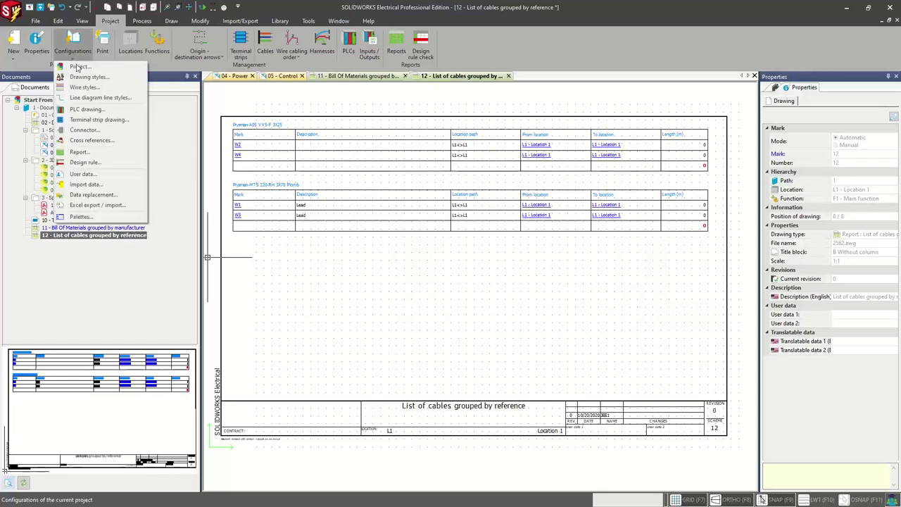
click(93, 67)
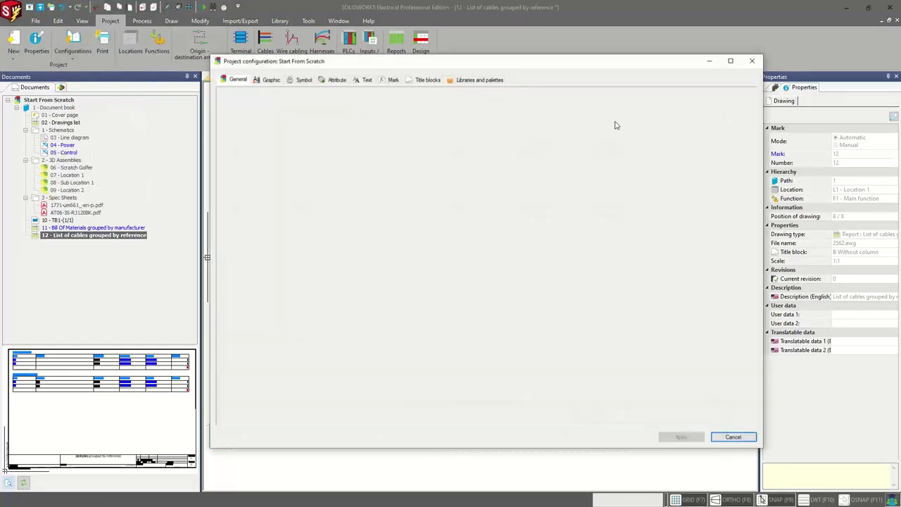
click(328, 80)
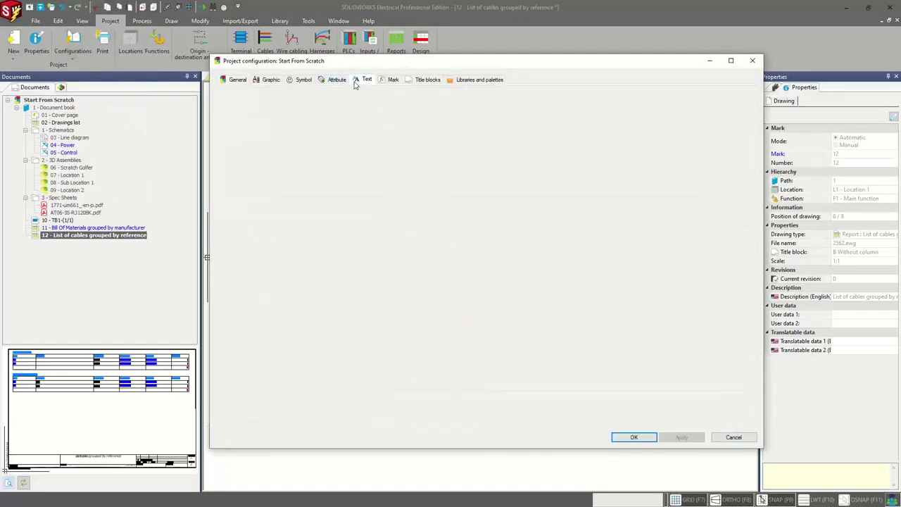
click(324, 81)
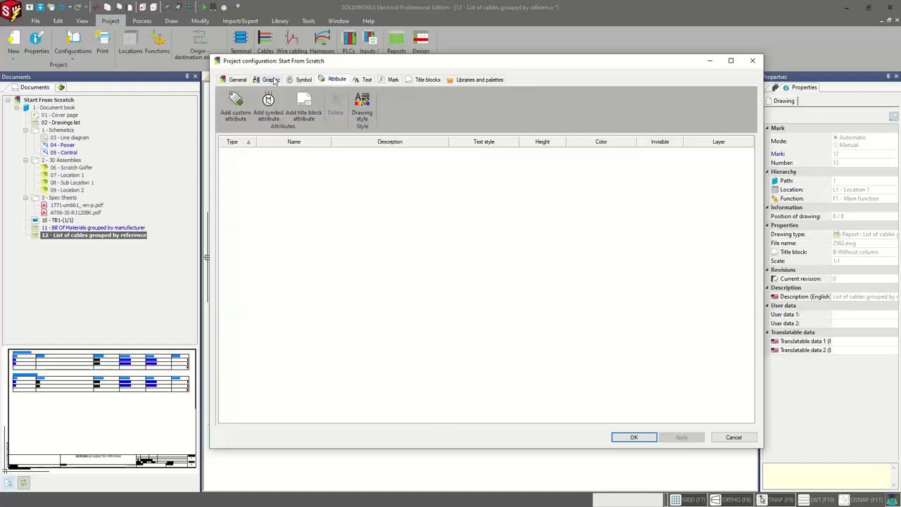
click(304, 80)
click(266, 80)
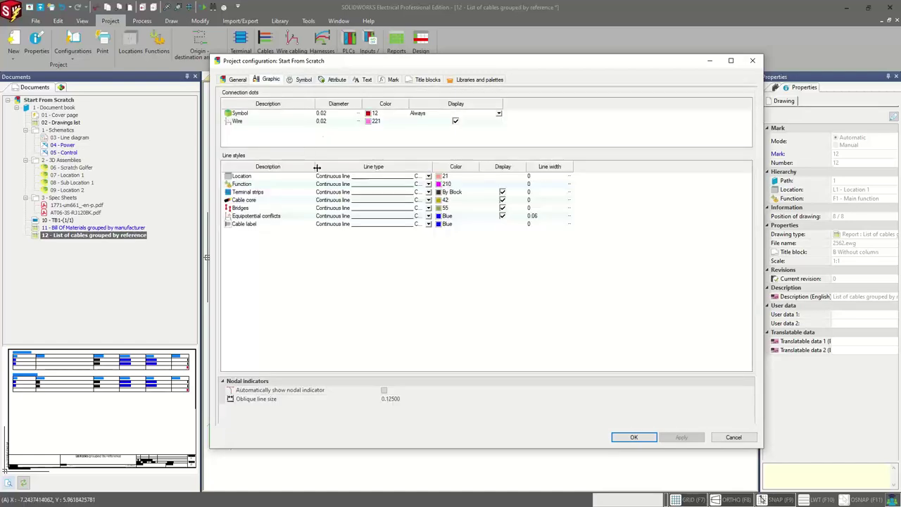
click(753, 61)
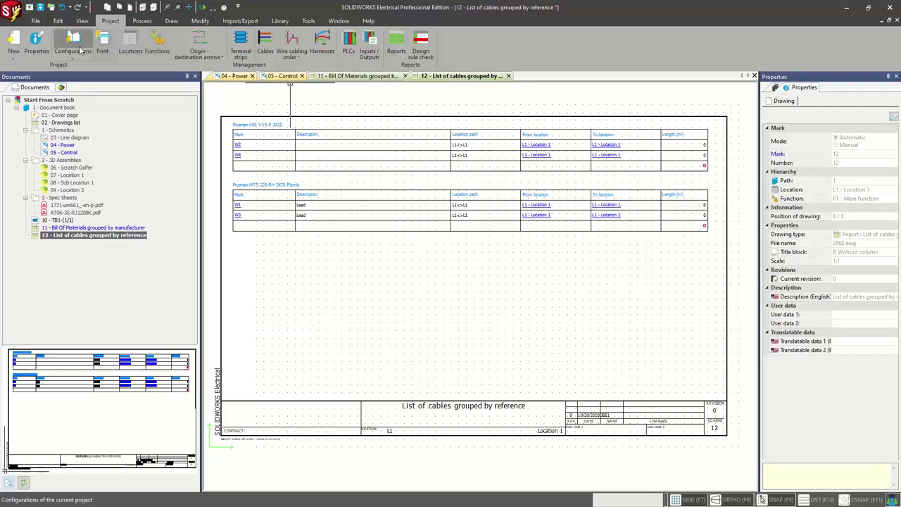
click(81, 50)
key(Escape)
click(62, 55)
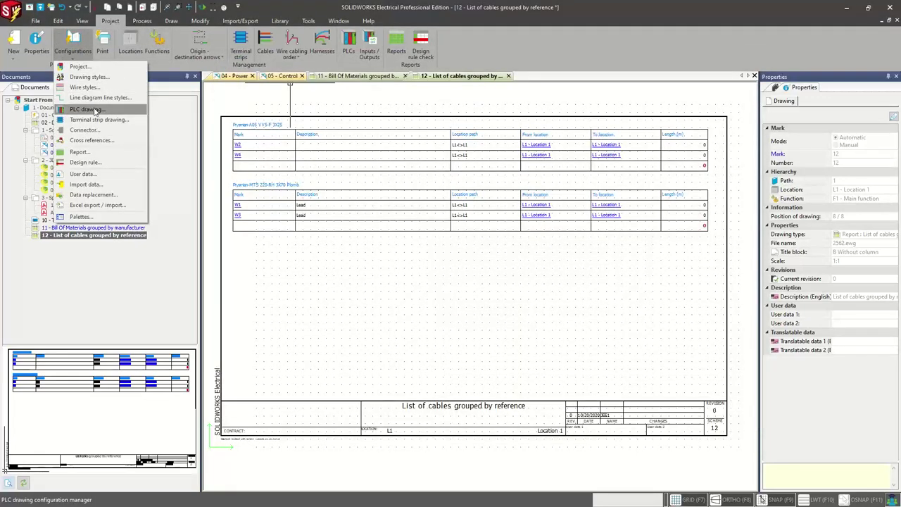
click(138, 276)
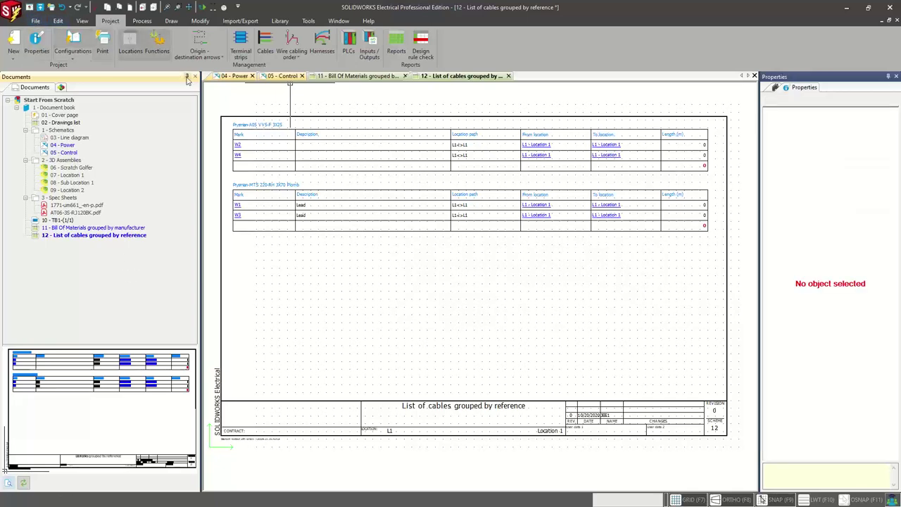
- Close the Start From Scratch project in the Projects Manager
click(29, 7)
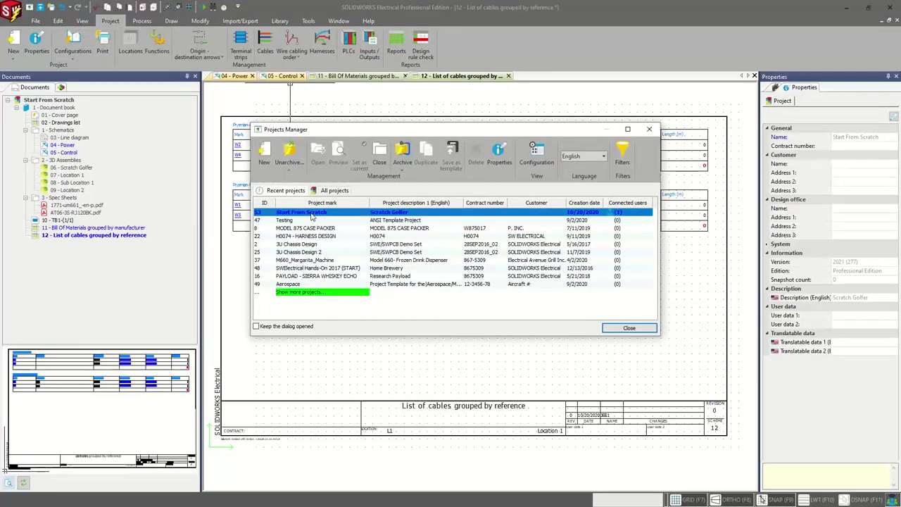
right_click(352, 213)
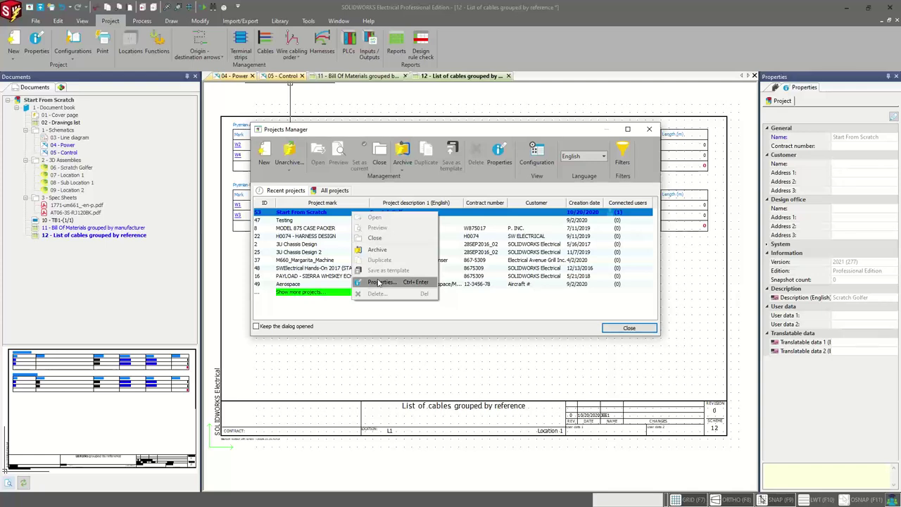
click(380, 238)
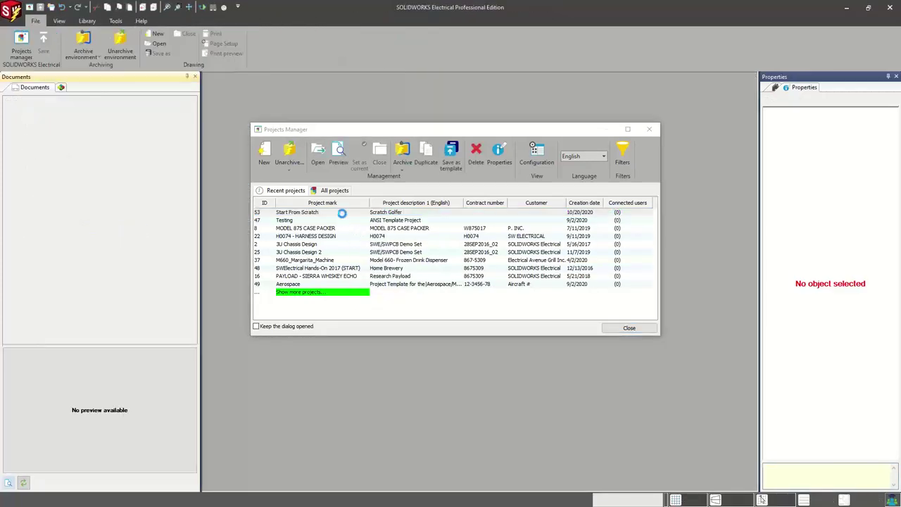
- Save it as project template 'Start From Scratch 10-20-20' and open the template folder
click(454, 157)
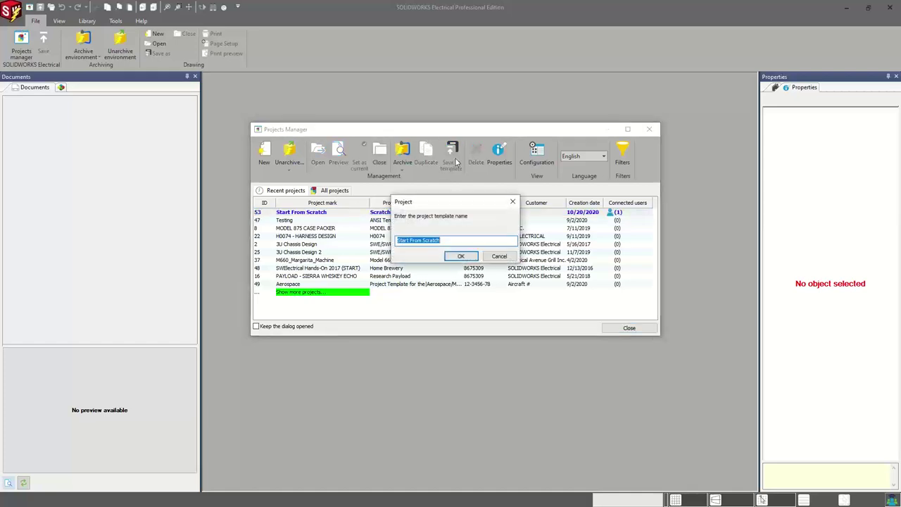
click(455, 242)
text(10-20-20)
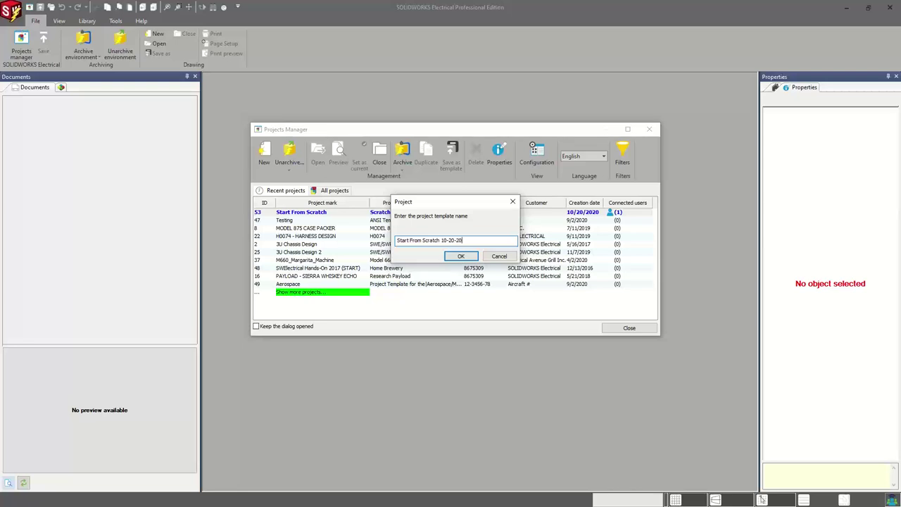
click(451, 256)
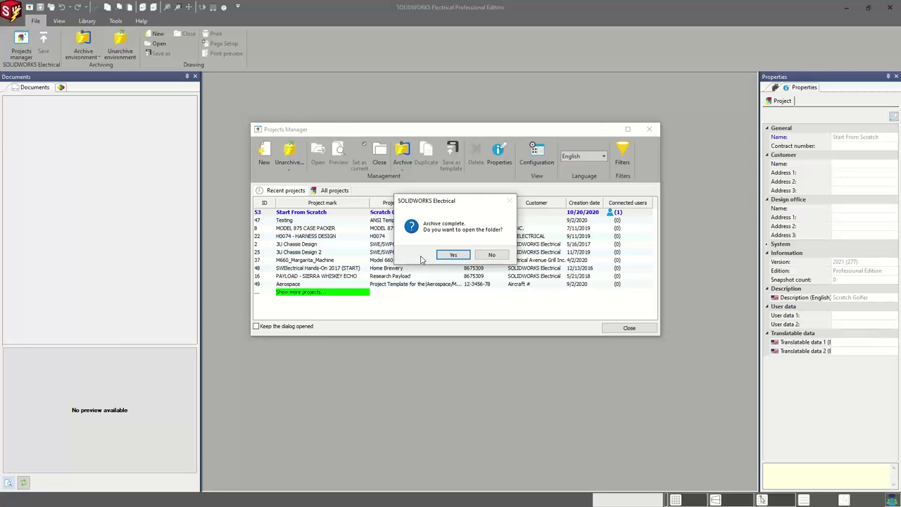
click(451, 255)
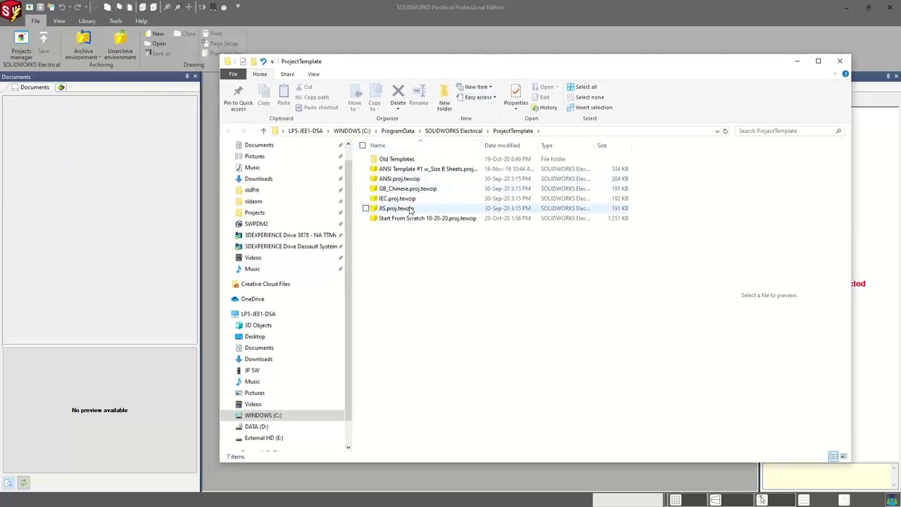
- Select Start From Scratch 10-20-20.proj.tewzip in ProjectTemplate and move the Explorer window aside
drag(443, 68, 440, 71)
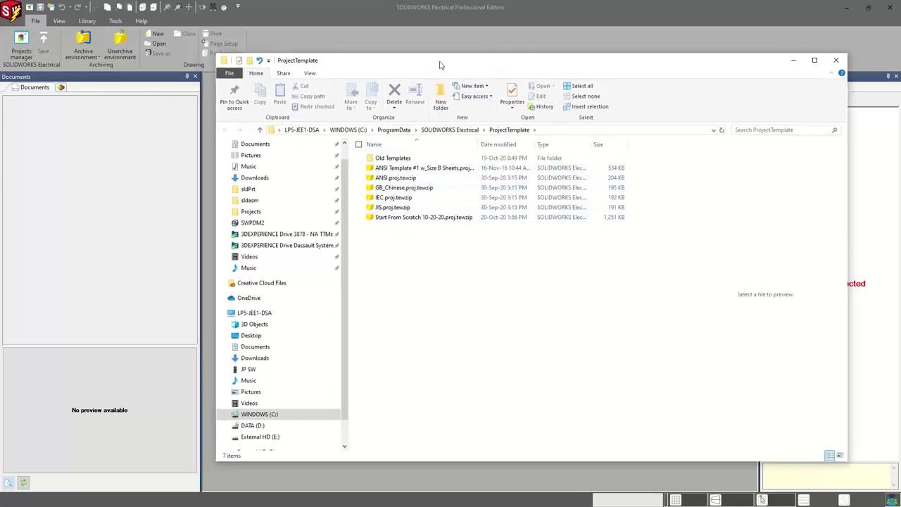
click(395, 221)
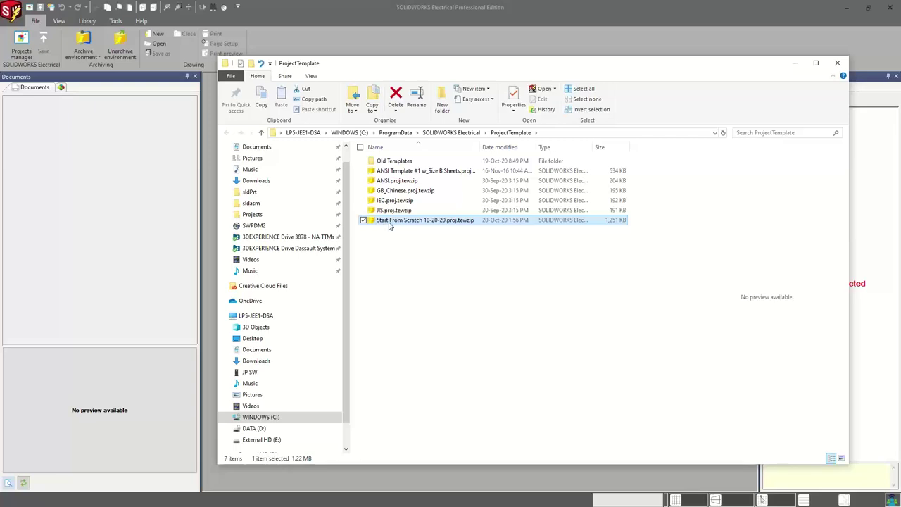
mouse_move(412, 221)
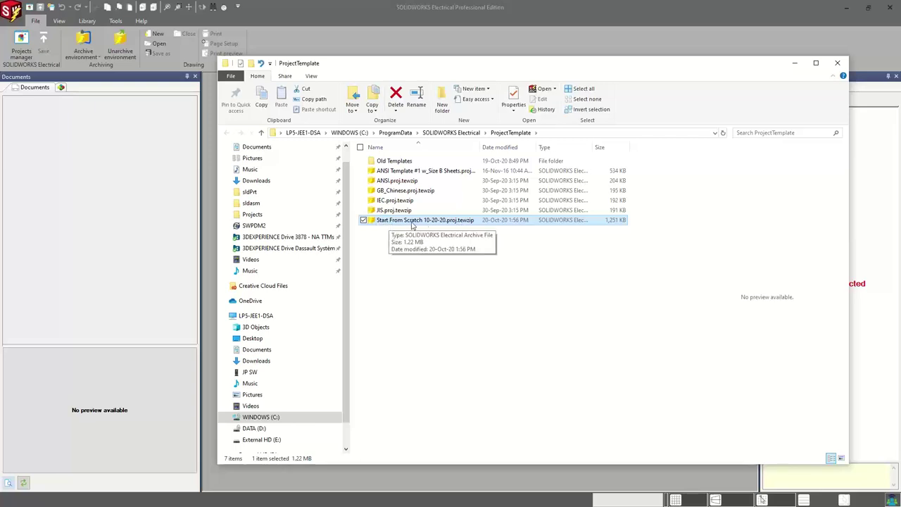
drag(726, 65, 900, 71)
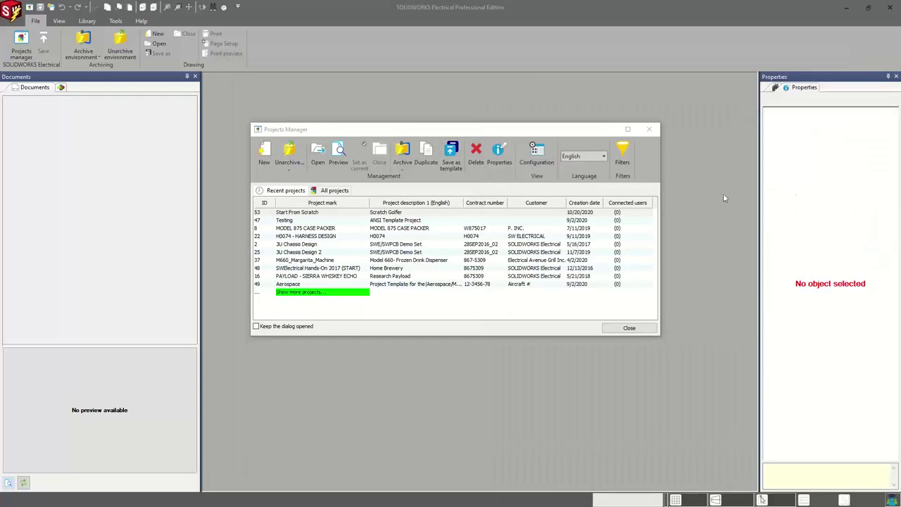
click(264, 151)
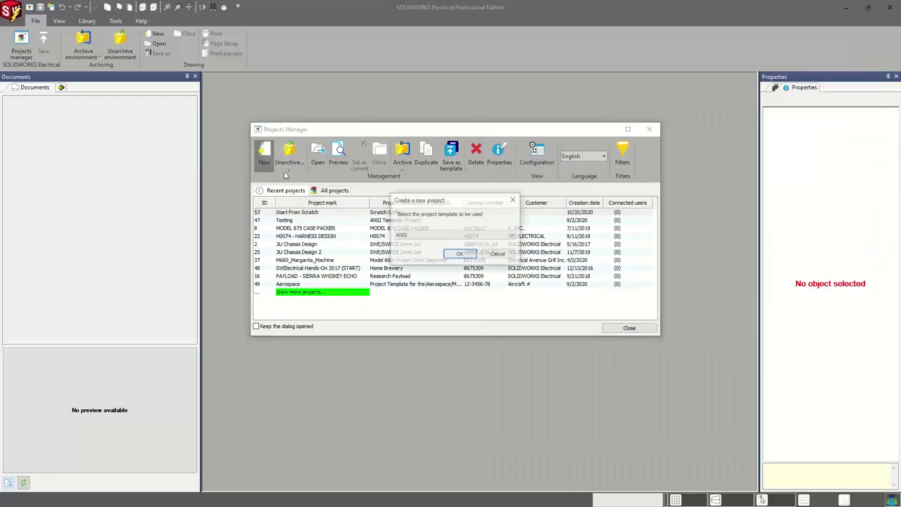
click(436, 235)
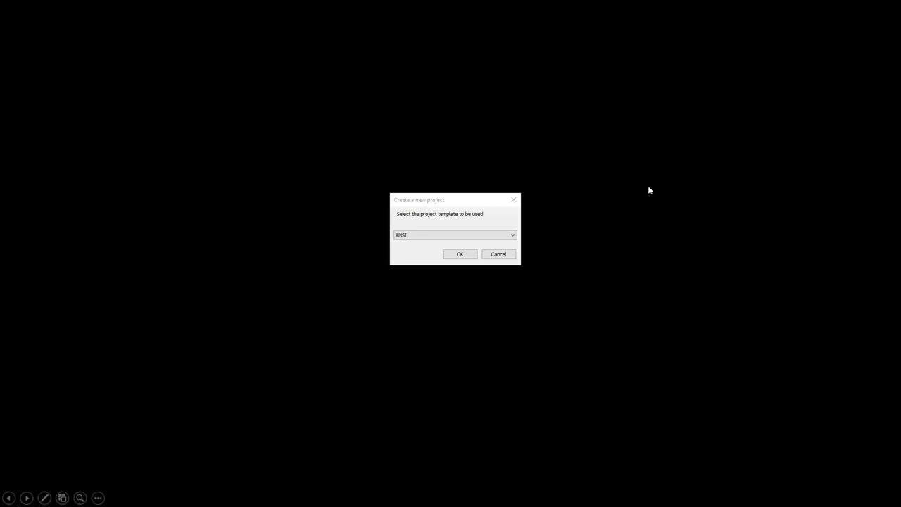
- Advance the slideshow from slide 13 Recap to slide 14 Benefits
click(461, 255)
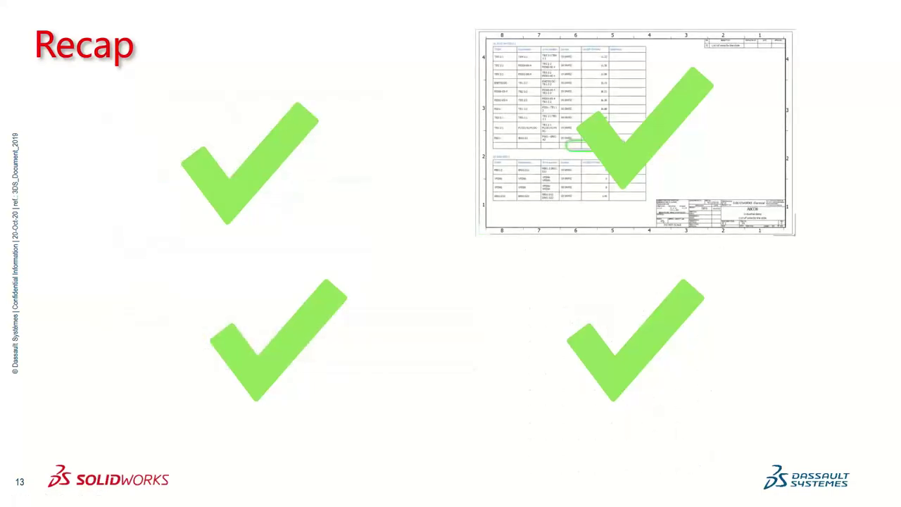
key(Right)
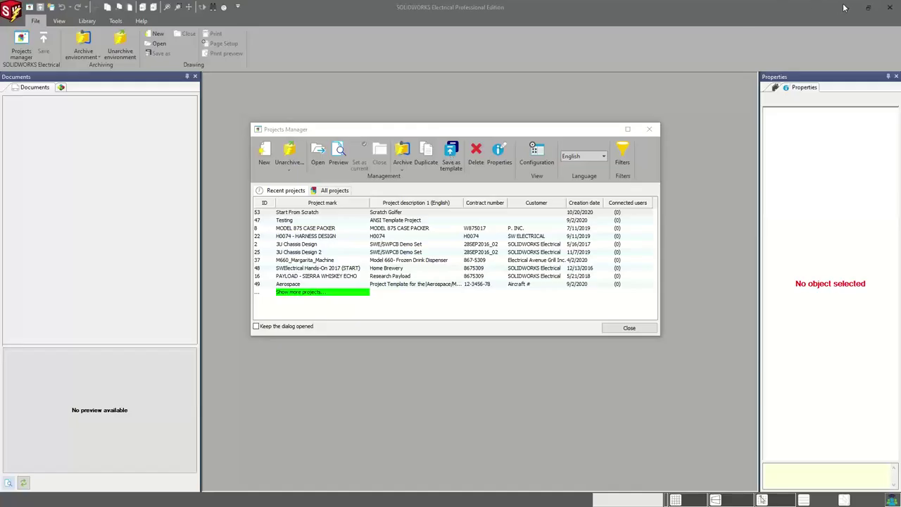
- Reopen Start From Scratch, expand Document book and Schematics, and open 04 - Power
double_click(292, 212)
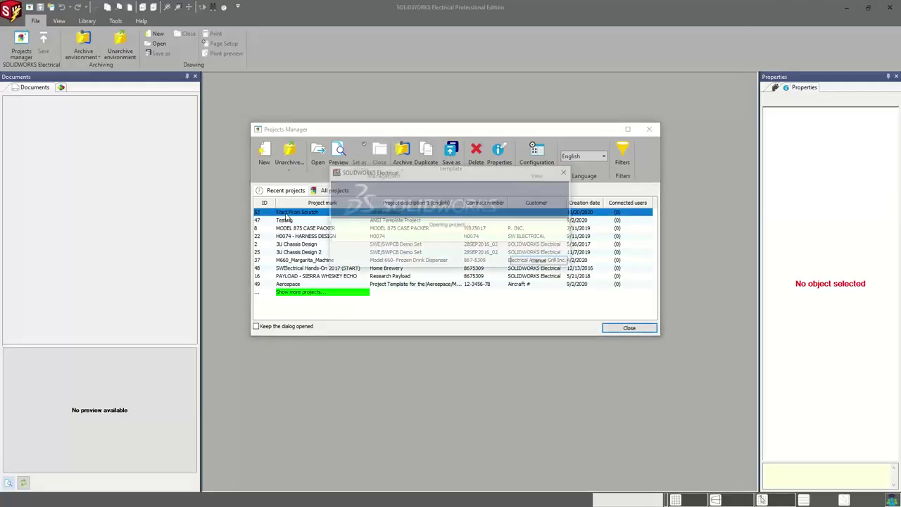
click(17, 107)
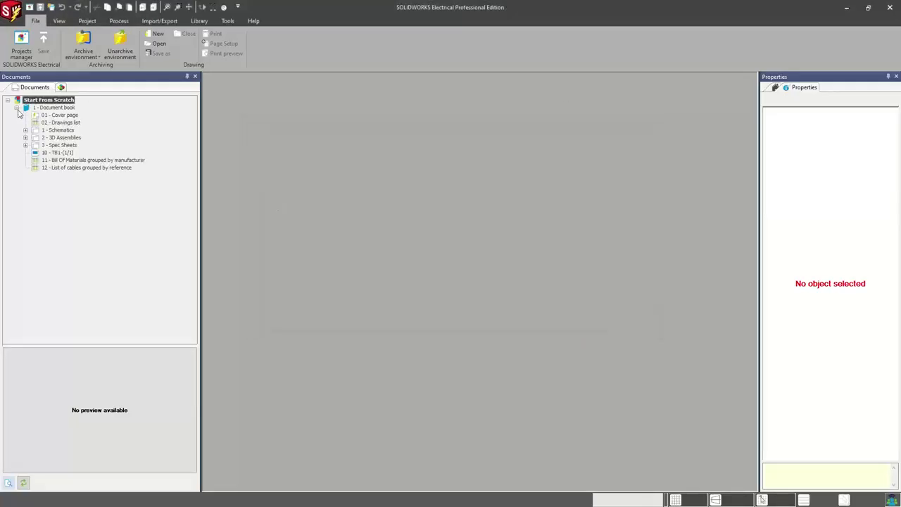
click(25, 137)
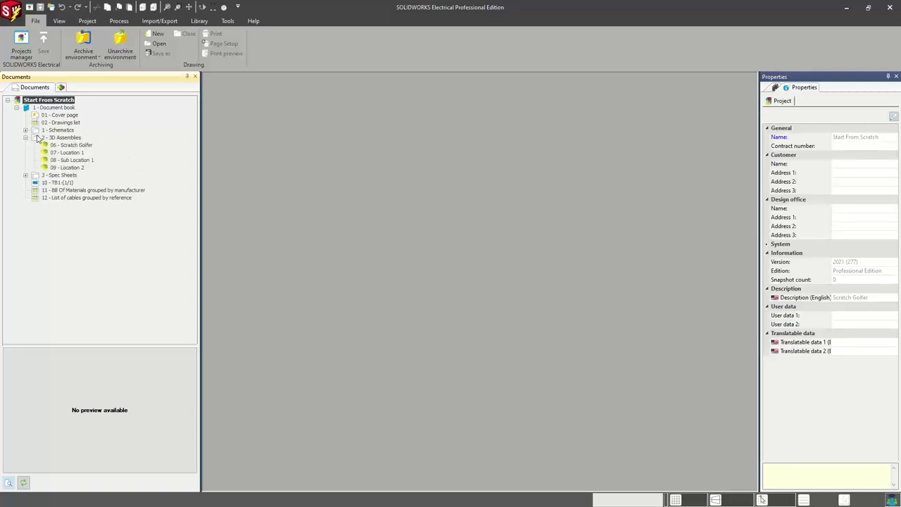
click(26, 131)
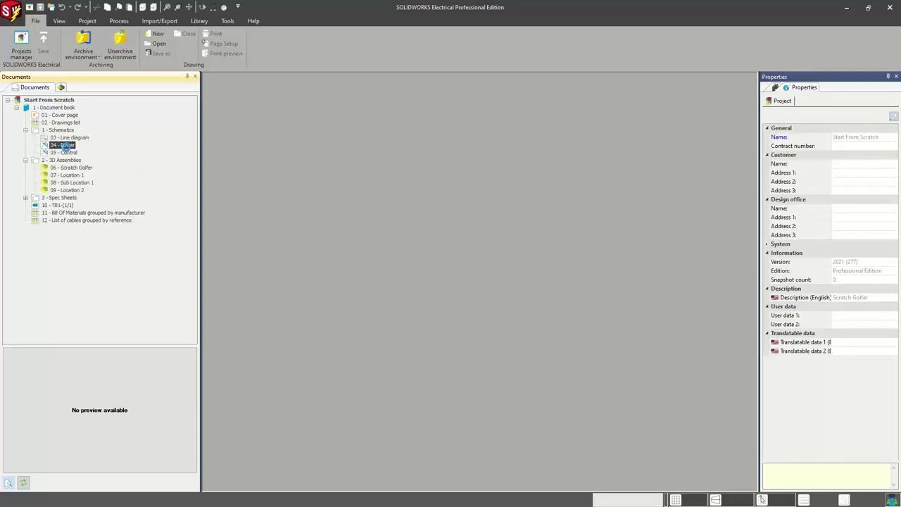
double_click(65, 145)
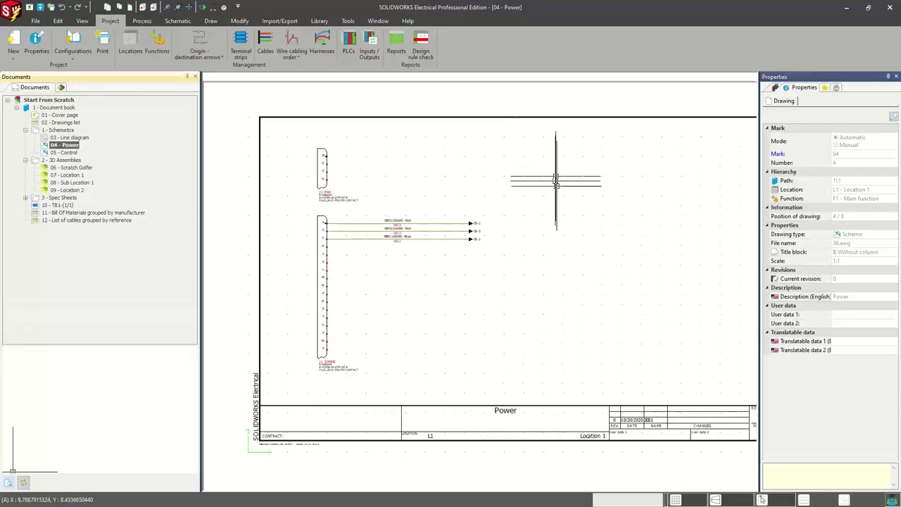
scroll(422, 191, up, 2)
scroll(422, 191, up, 2)
scroll(423, 190, up, 1)
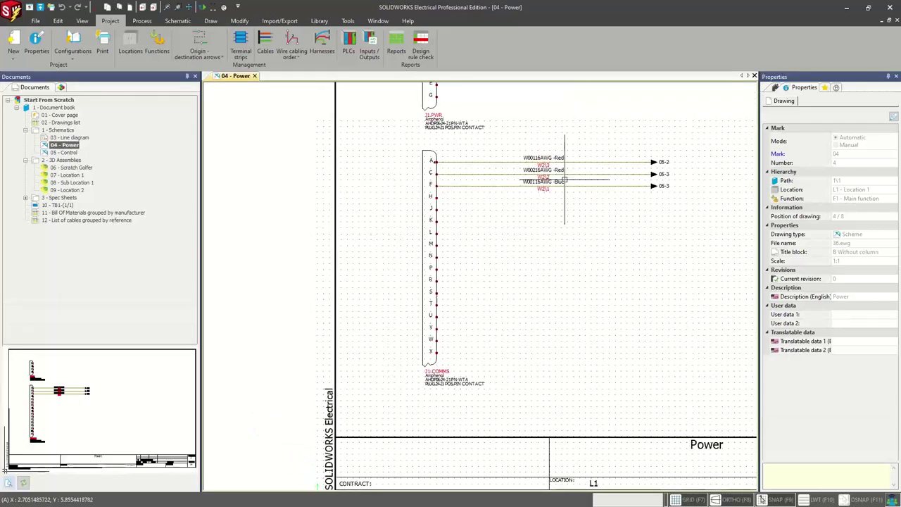
click(823, 87)
drag(704, 134, 392, 398)
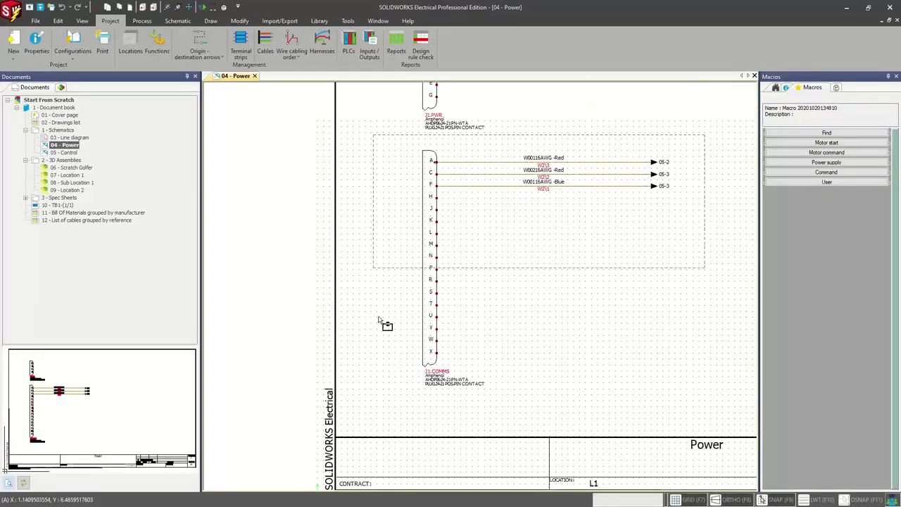
drag(431, 332, 792, 189)
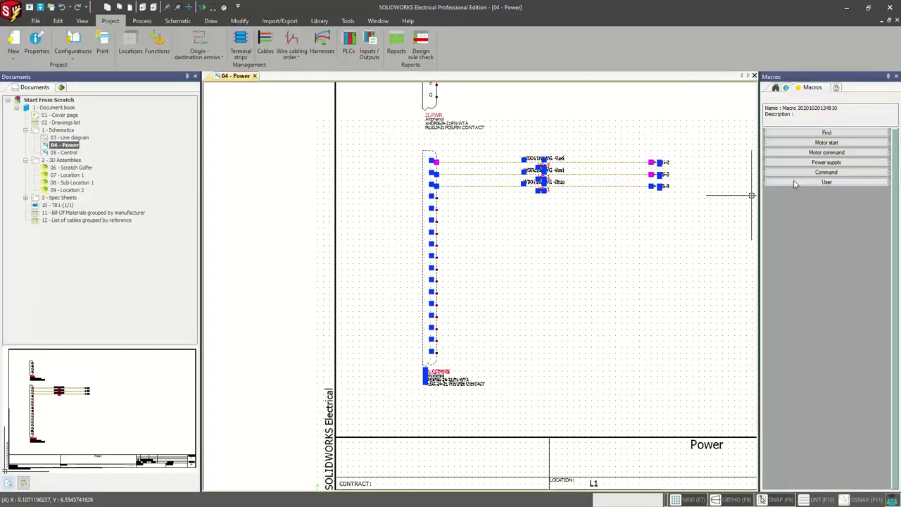
drag(472, 162, 831, 220)
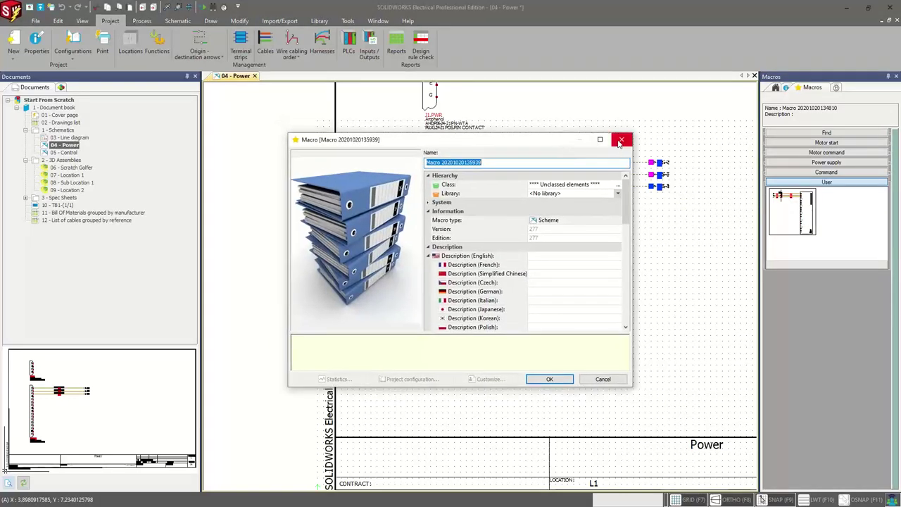
click(551, 379)
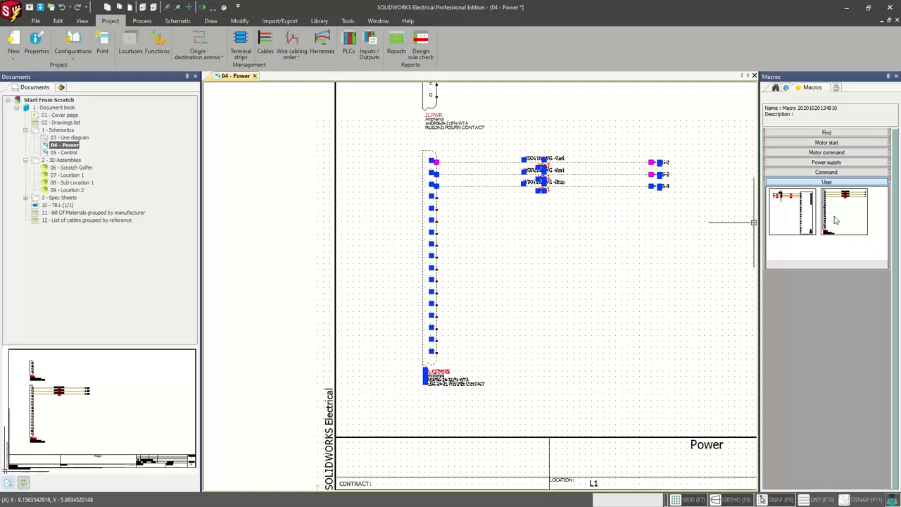
- Check the new macro's options menu, dismiss it, and bring up the Library tools
right_click(836, 220)
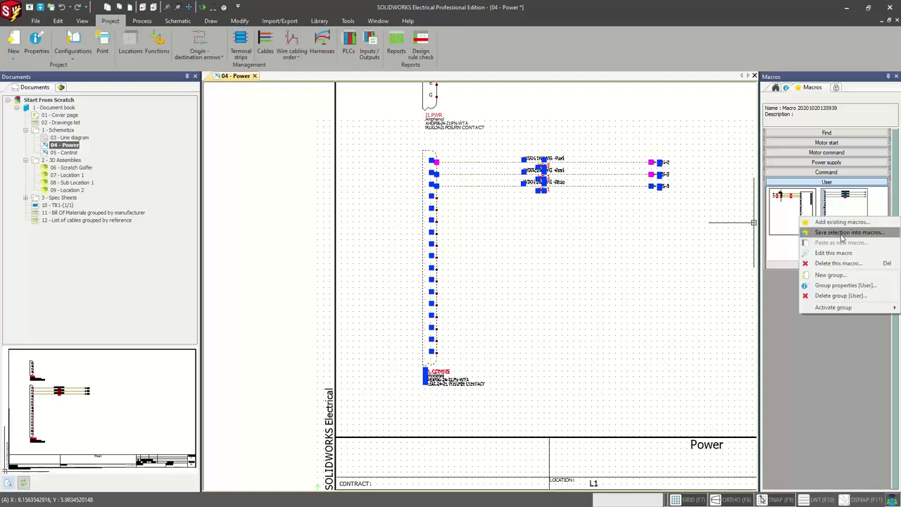
key(Escape)
click(594, 251)
scroll(223, 35, down, 6)
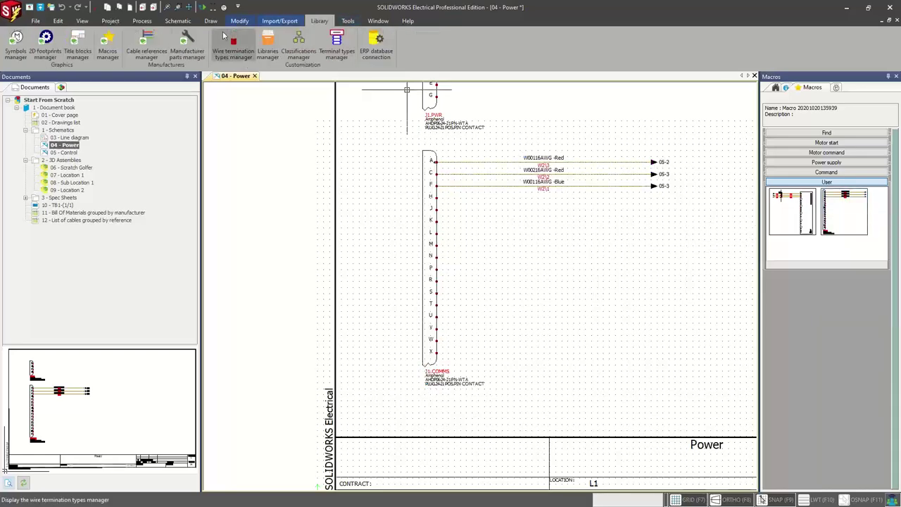
click(107, 42)
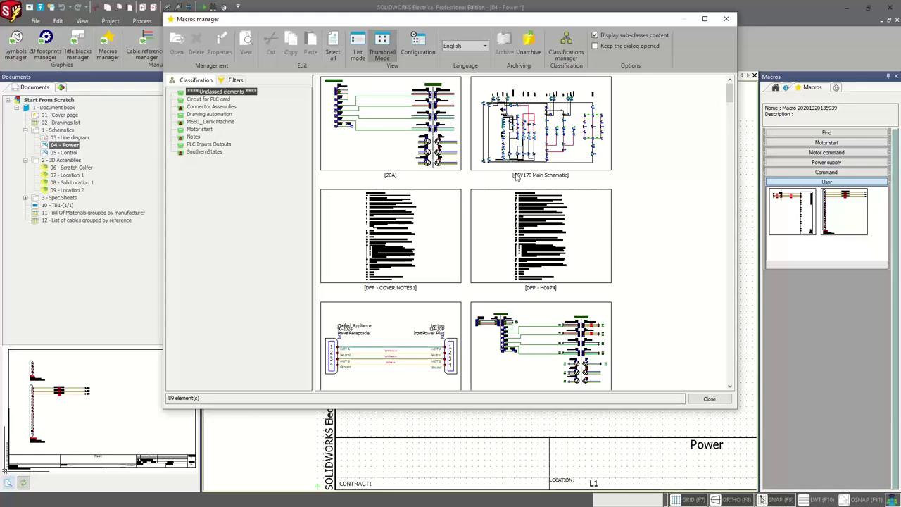
scroll(524, 183, down, 10)
scroll(525, 206, down, 3)
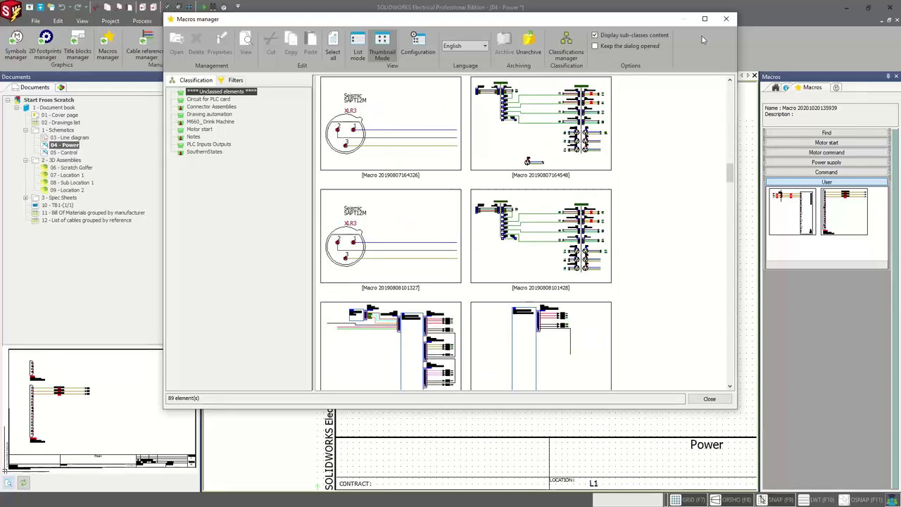
drag(643, 20, 648, 25)
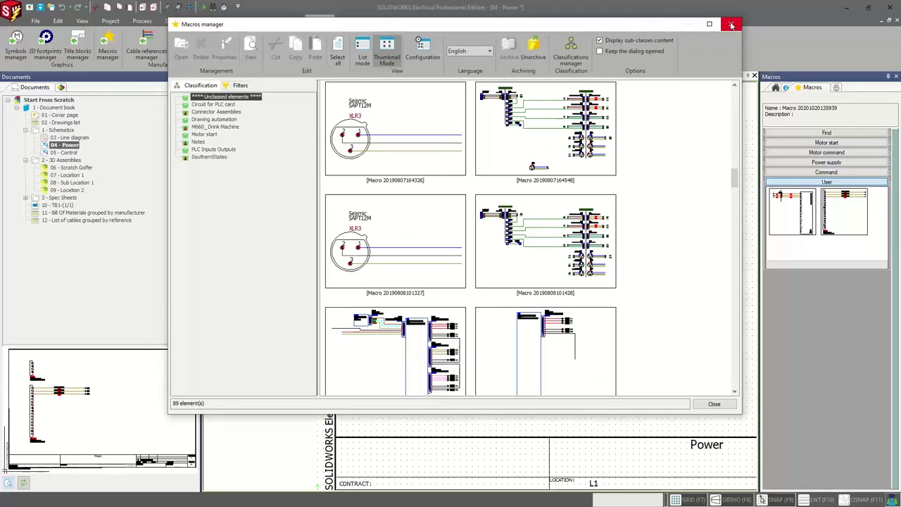
click(731, 24)
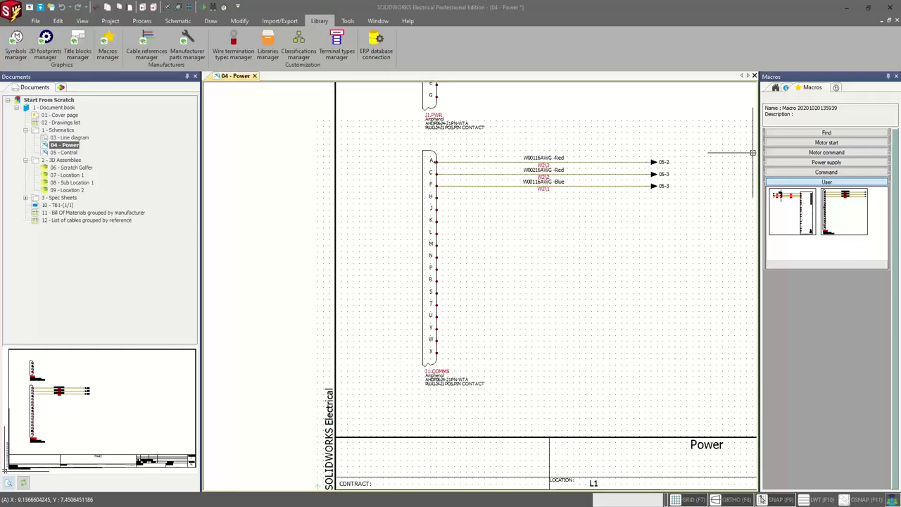
- Zoom and pan the Power schematic to show more of the sheet
scroll(378, 165, down, 1)
middle_drag(361, 181, 344, 214)
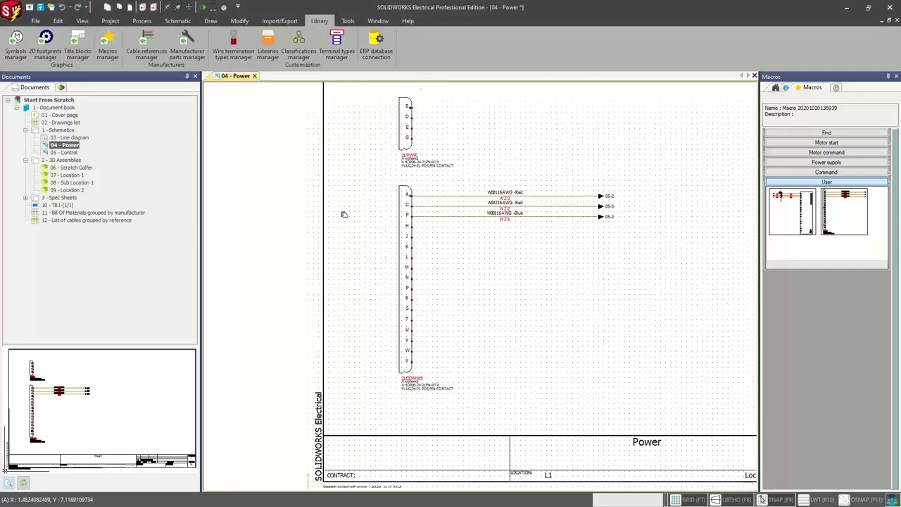
scroll(343, 214, down, 1)
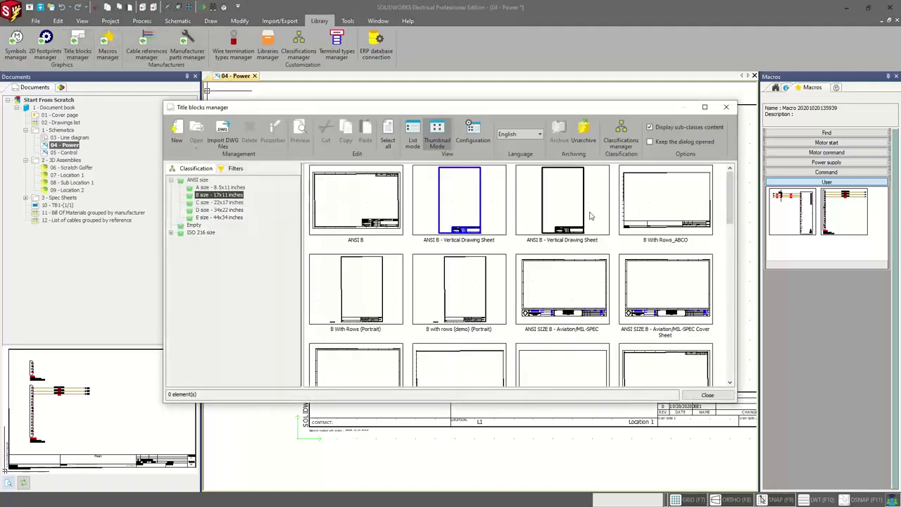
- Open the B With Rows (Portrait) title block in its editor, then close it back to Power
scroll(532, 301, down, 3)
scroll(529, 302, down, 5)
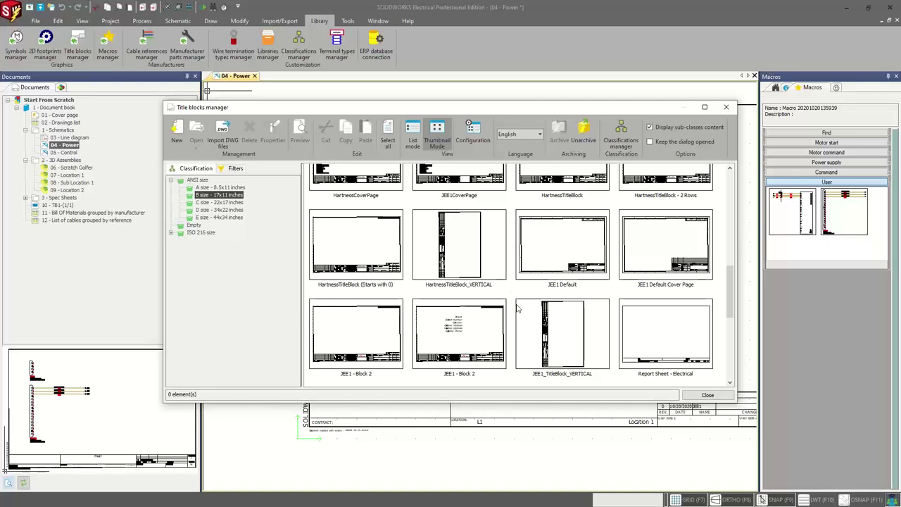
scroll(521, 308, up, 2)
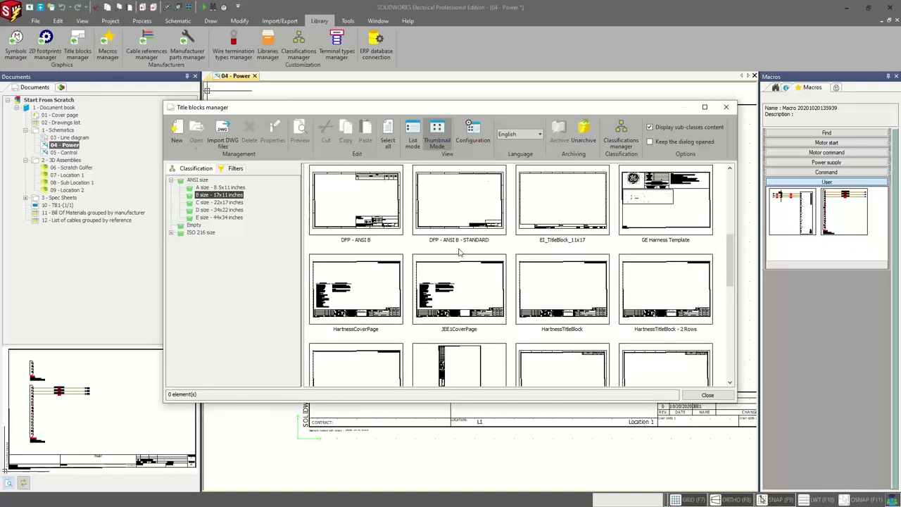
scroll(459, 252, up, 3)
scroll(422, 282, up, 3)
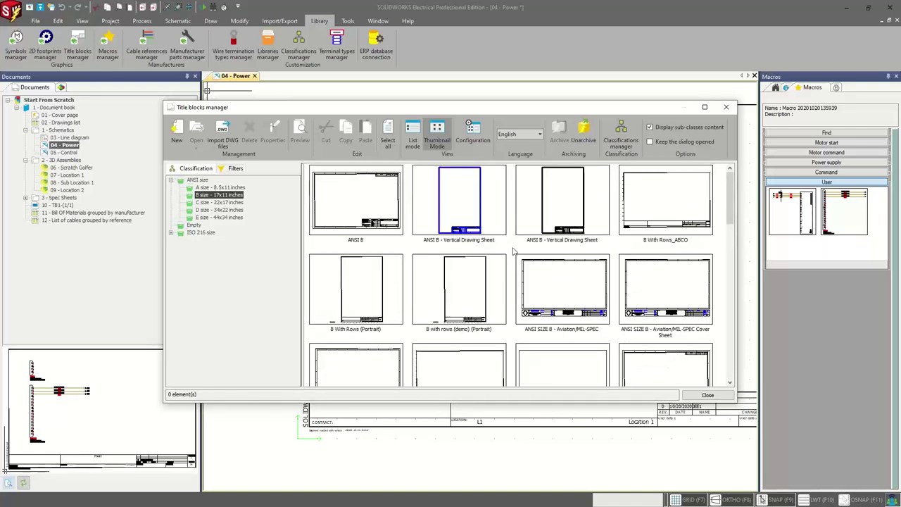
click(384, 296)
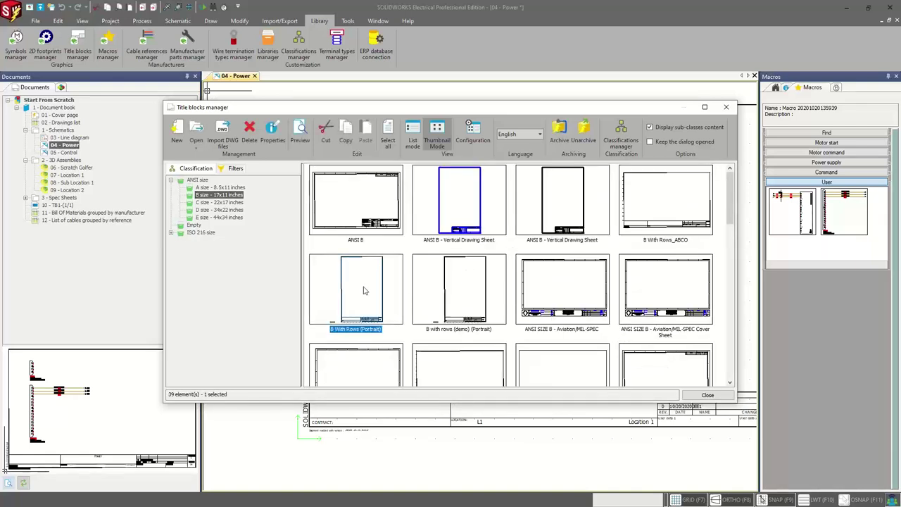
double_click(364, 290)
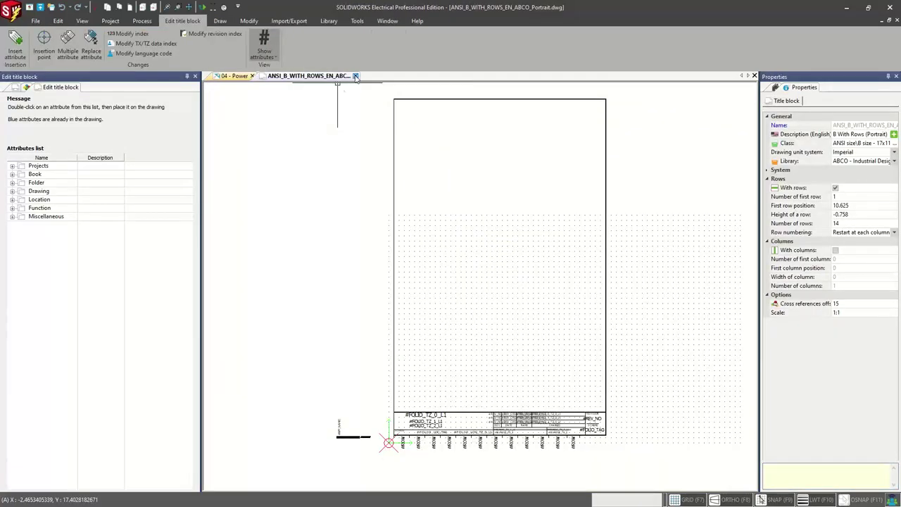
click(356, 76)
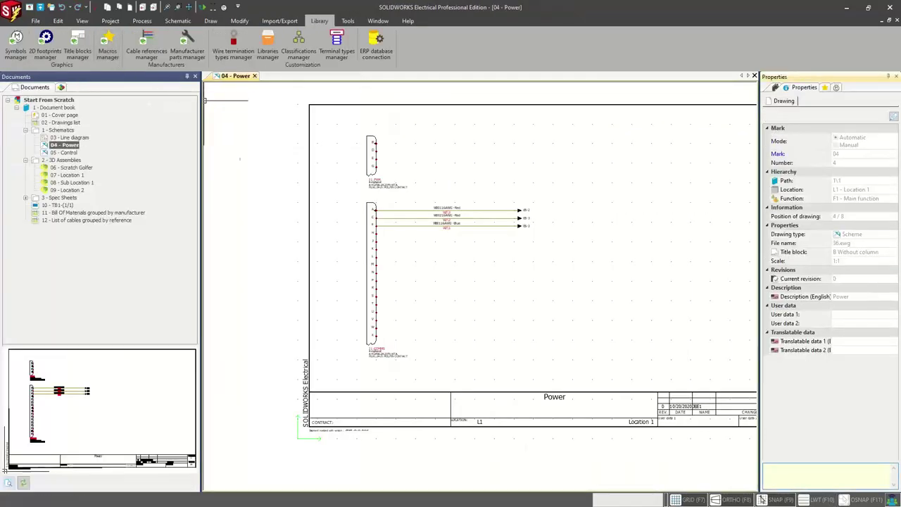
click(110, 21)
click(73, 49)
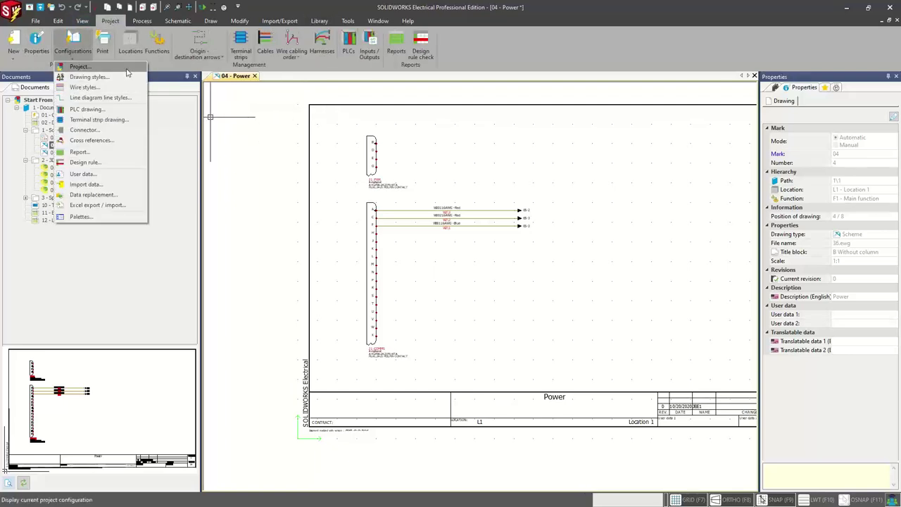
click(79, 66)
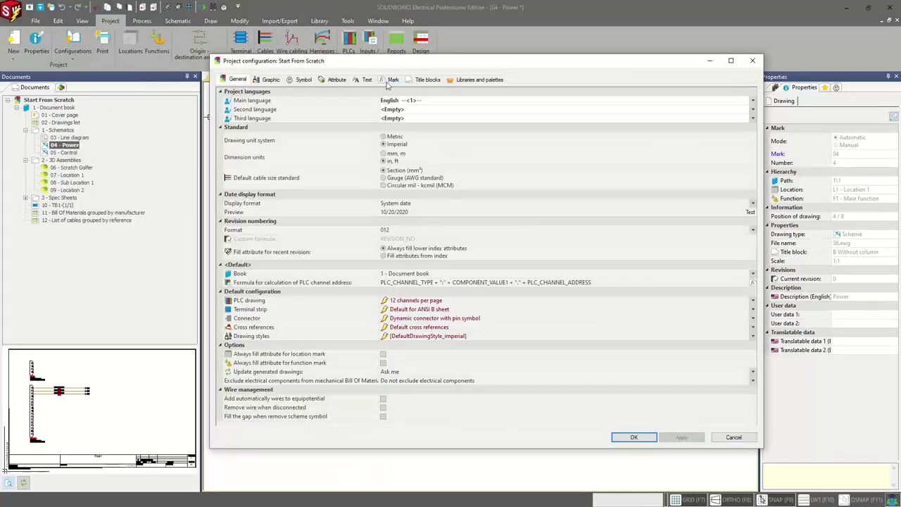
click(389, 79)
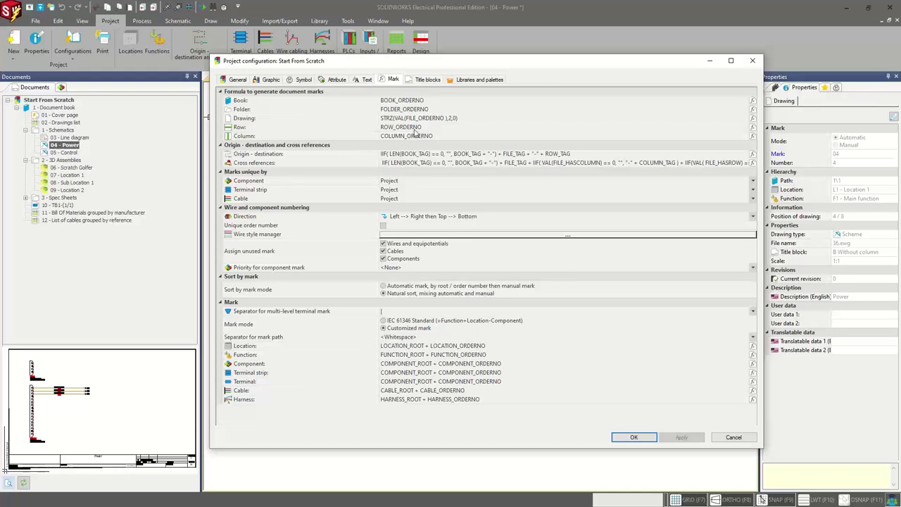
click(416, 129)
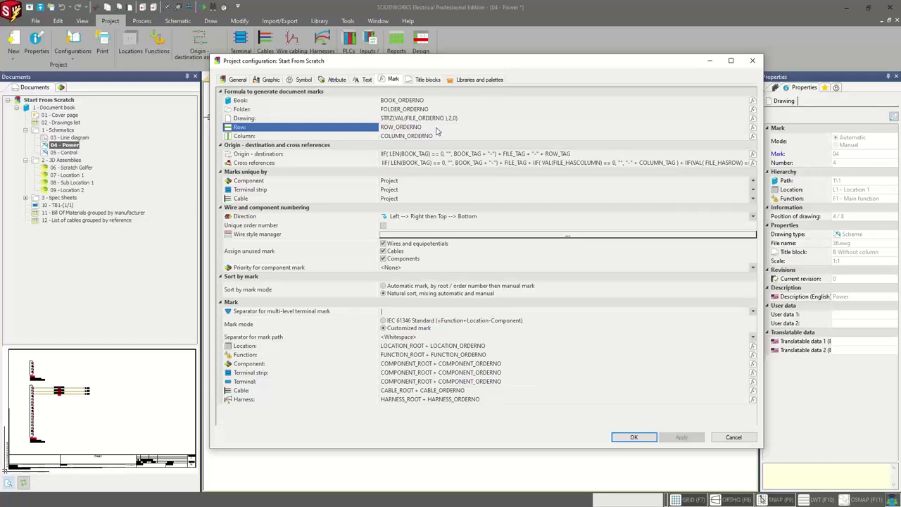
click(752, 60)
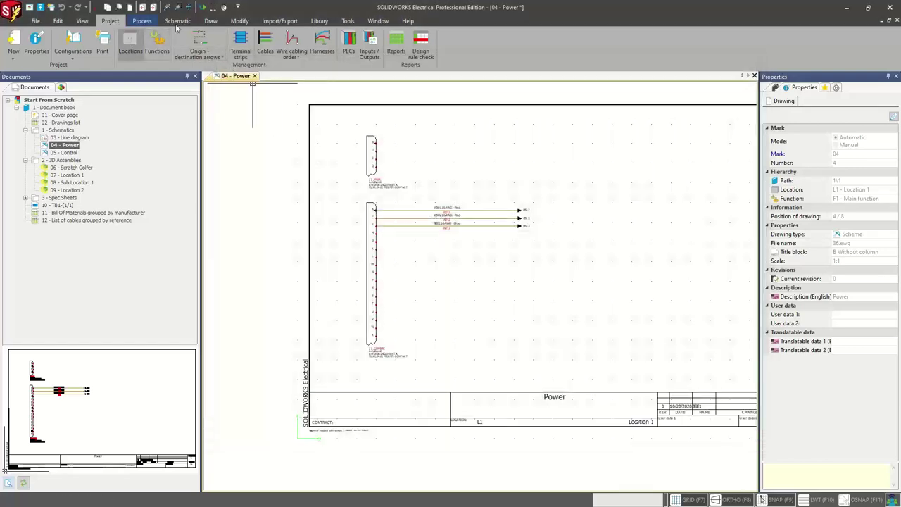
- Open the Title blocks manager and browse to the JEE1_TitleBlock_VERTICAL title block
click(279, 20)
click(318, 21)
click(78, 48)
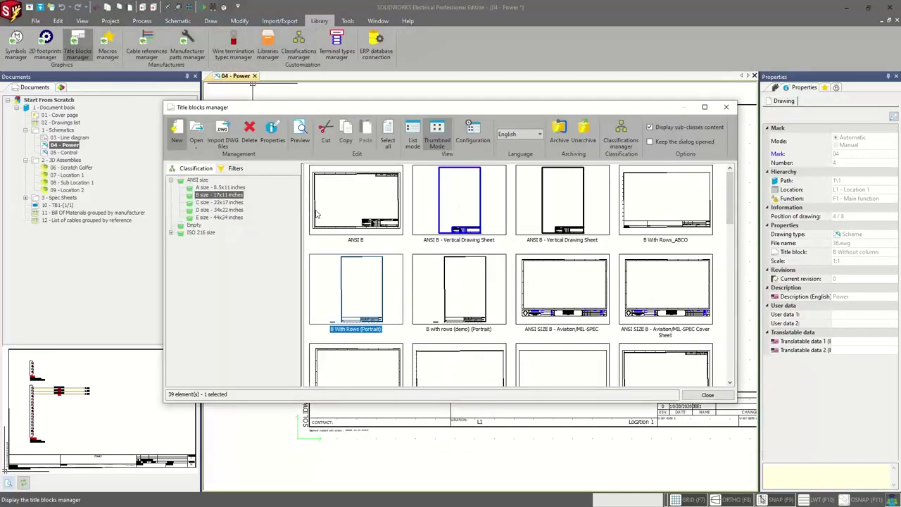
scroll(459, 295, down, 2)
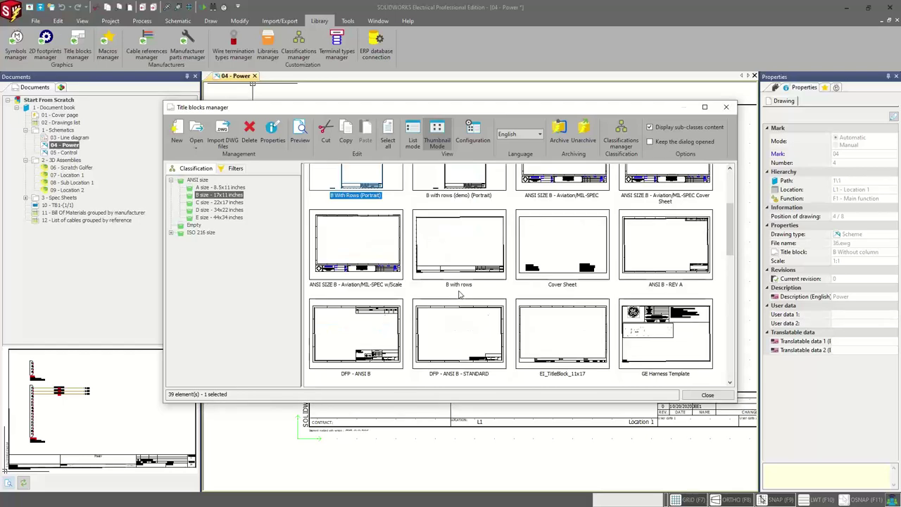
scroll(459, 294, down, 5)
scroll(533, 292, down, 2)
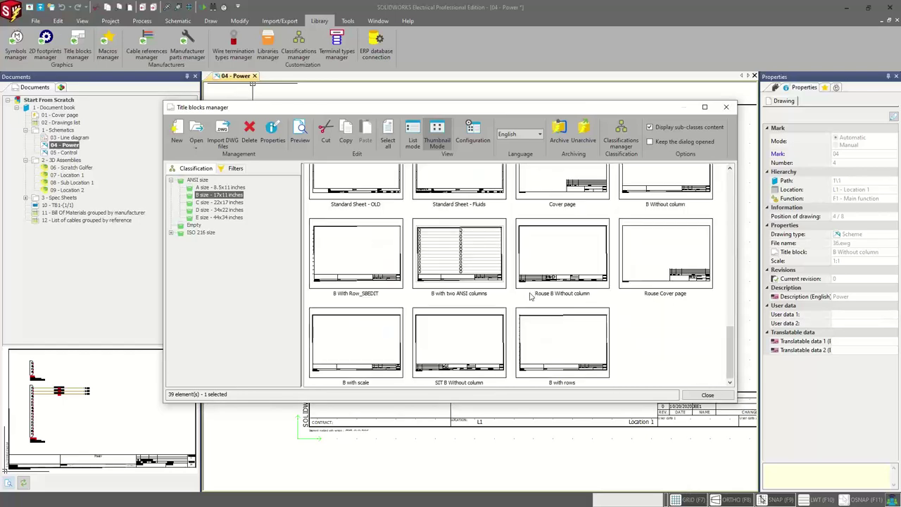
scroll(531, 298, up, 4)
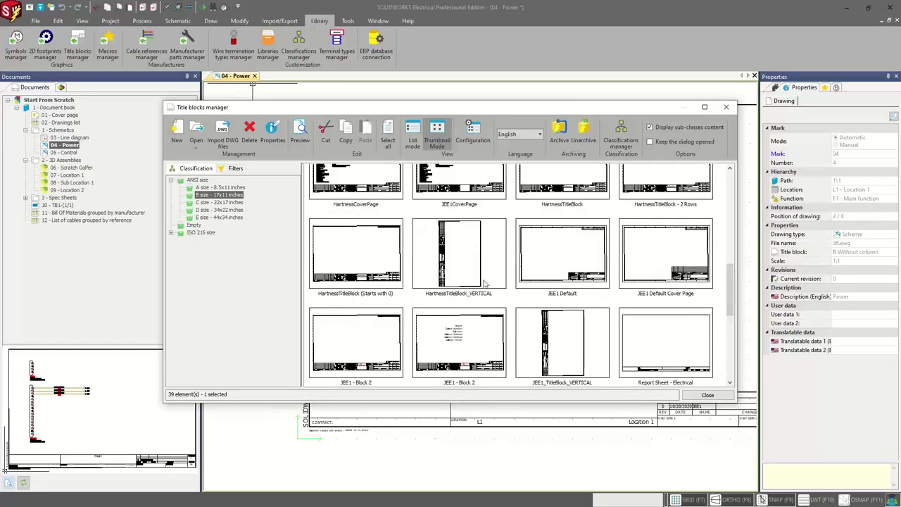
click(565, 324)
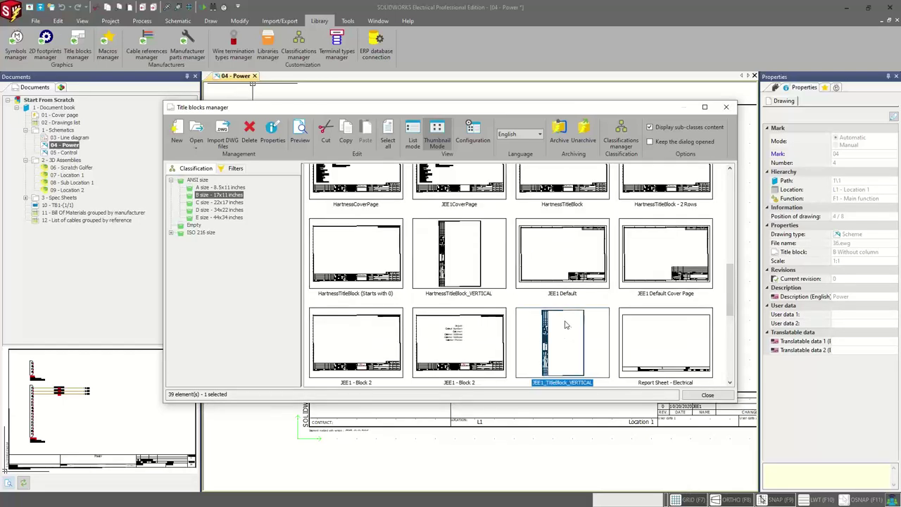
- Show the ANSI size title blocks and select ANSI B - Vertical Drawing Sheet
scroll(567, 293, up, 1)
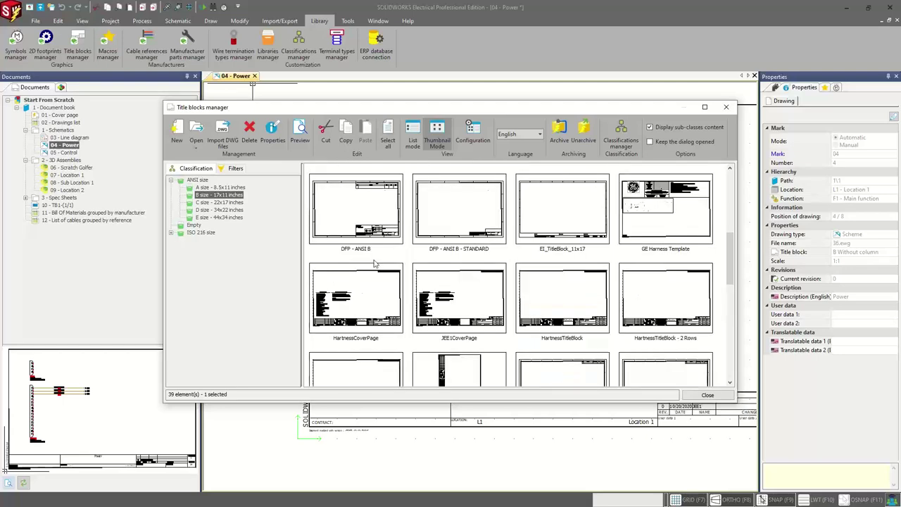
click(197, 180)
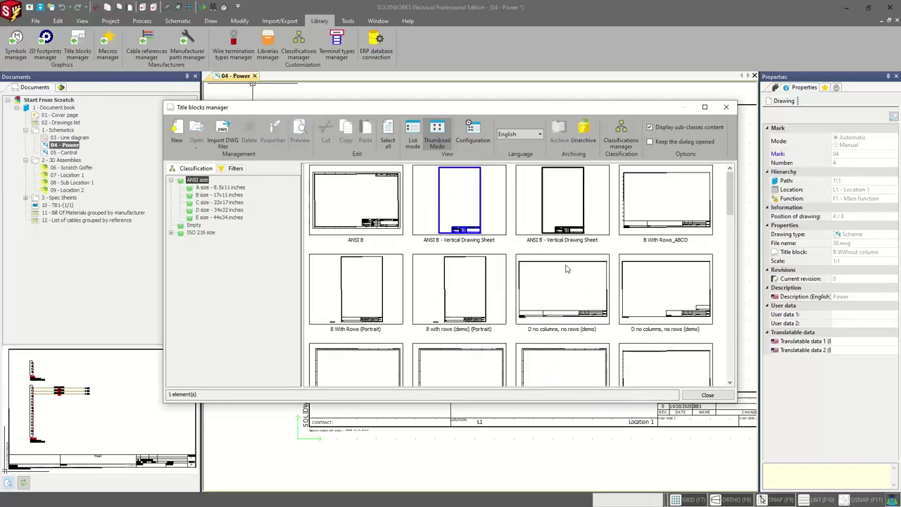
scroll(566, 271, down, 3)
scroll(567, 273, down, 2)
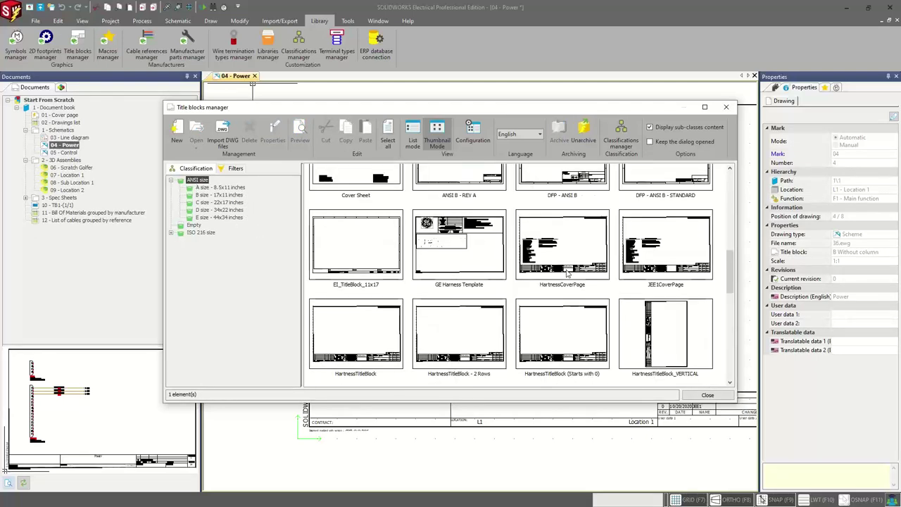
scroll(568, 273, down, 2)
scroll(567, 273, down, 2)
scroll(567, 273, down, 2)
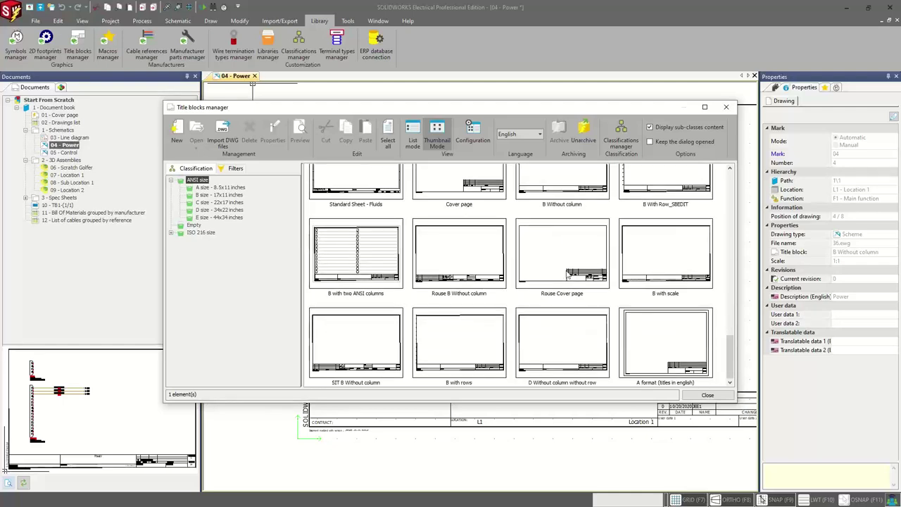
scroll(535, 280, up, 2)
scroll(493, 280, up, 2)
scroll(443, 281, up, 2)
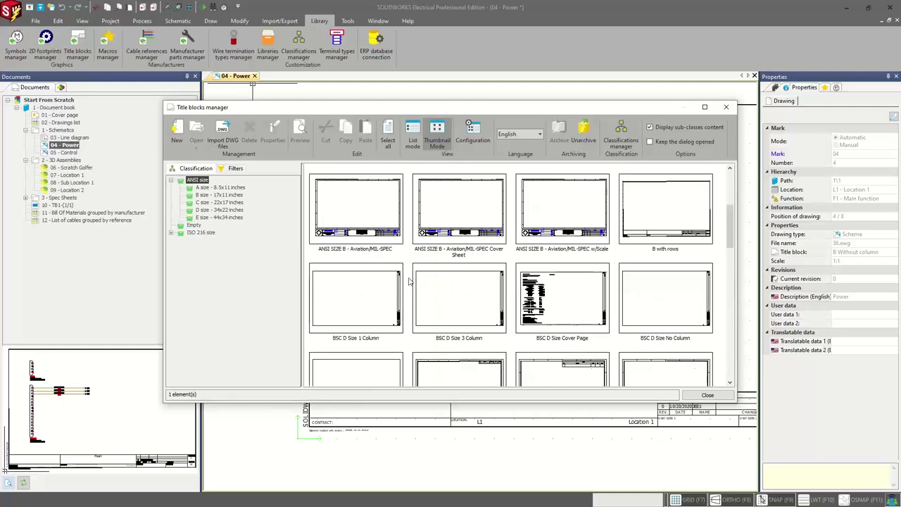
scroll(423, 260, up, 2)
click(470, 211)
- View the ANSI_B_Vertical Drawing Sheet REV A layout, close it, and pan the Power schematic
double_click(562, 204)
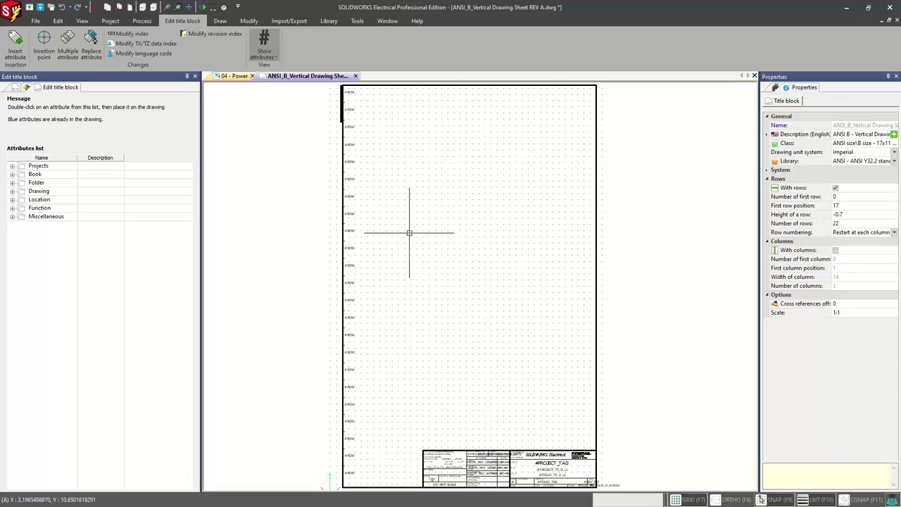
scroll(407, 232, down, 1)
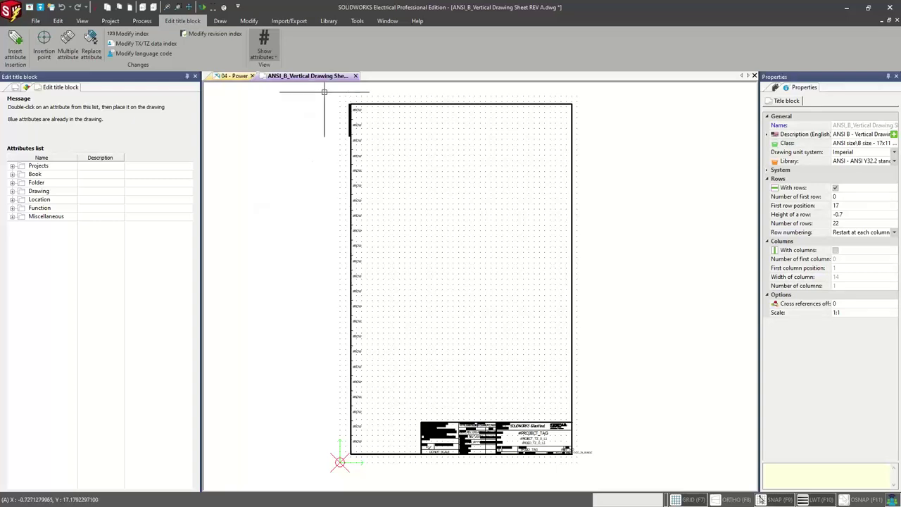
click(354, 76)
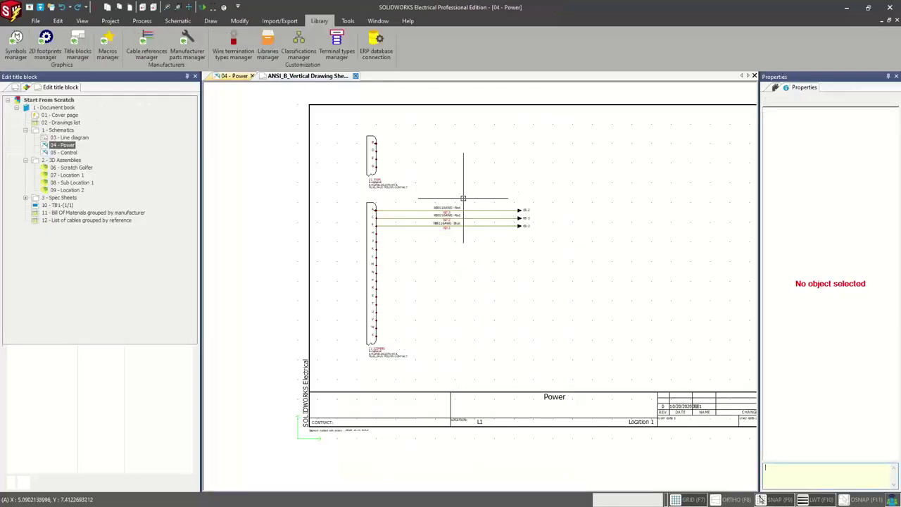
scroll(351, 190, down, 1)
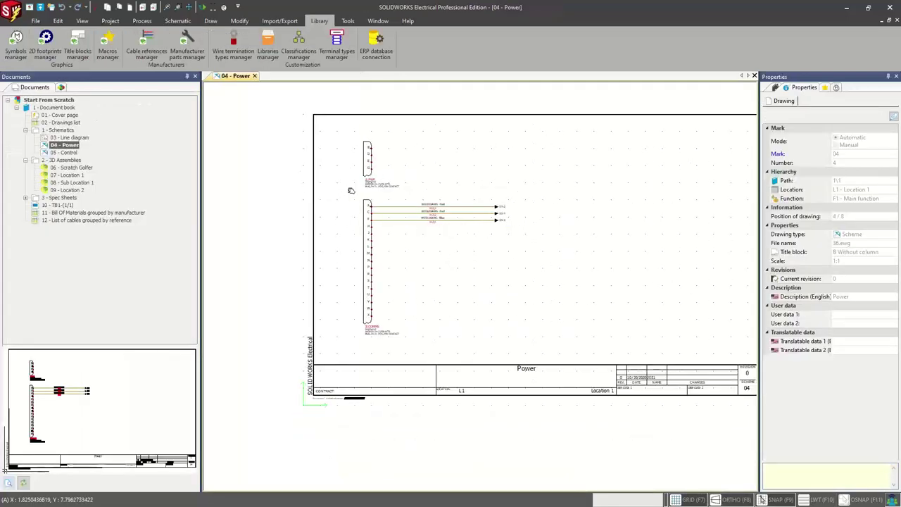
middle_drag(351, 190, 289, 182)
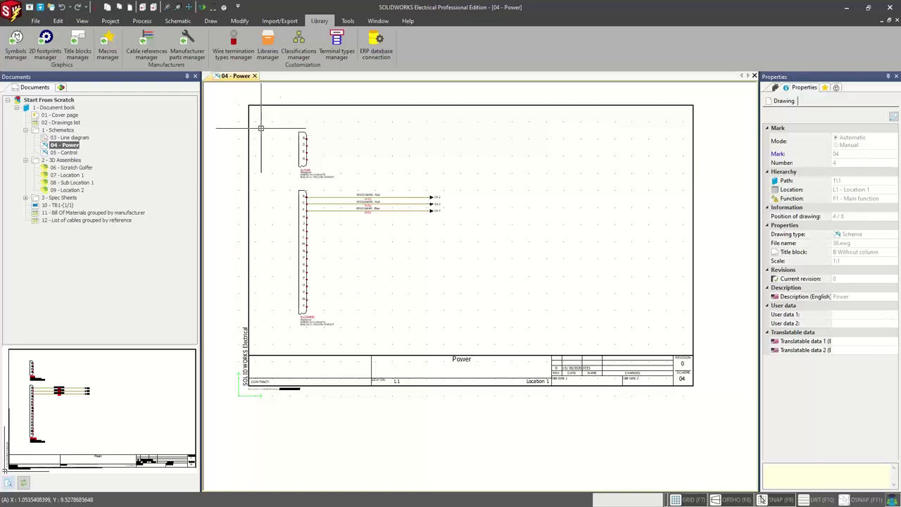
- Open the Manufacturer parts manager and list all 233 parts in the Connectors class
click(186, 45)
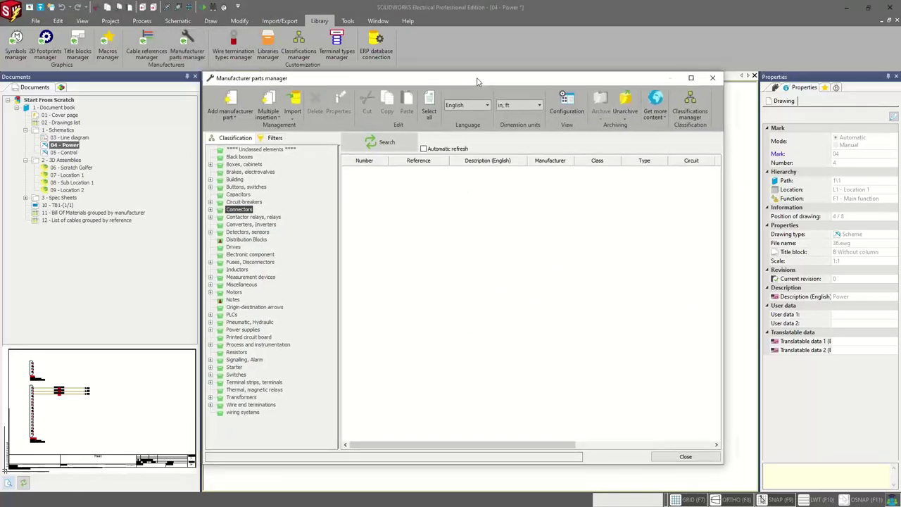
drag(467, 84, 482, 67)
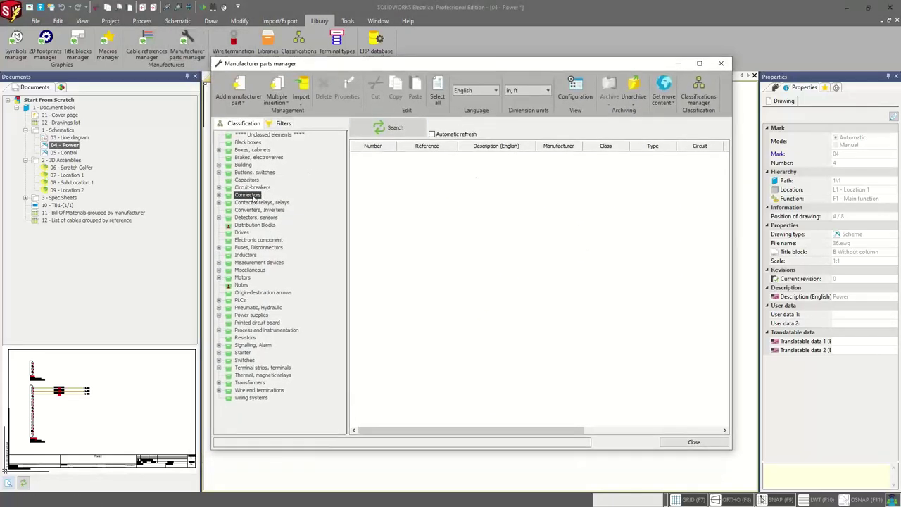
click(387, 128)
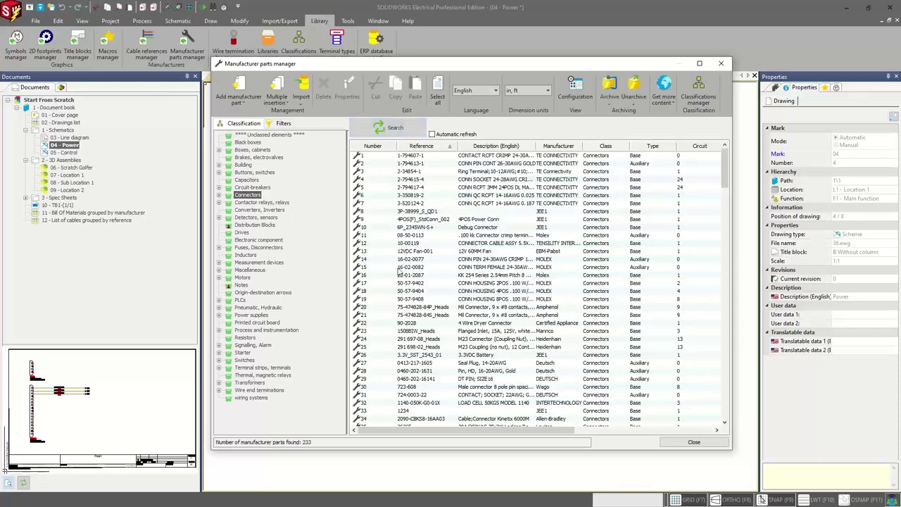
scroll(402, 282, down, 1)
scroll(405, 293, down, 2)
scroll(410, 302, down, 1)
scroll(414, 312, down, 2)
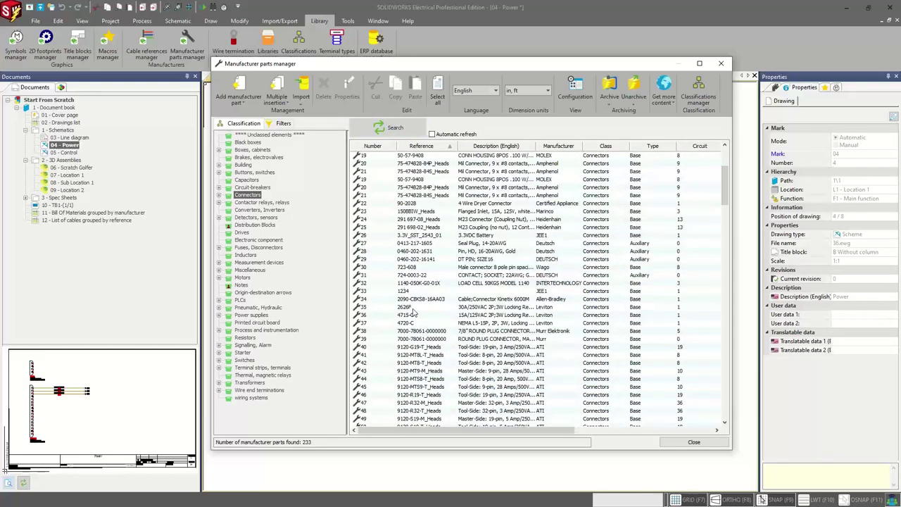
scroll(411, 282, up, 6)
- Filter the connectors to manufacturer AMPHENOL and select part AHDP06-24-21PN-WTA
click(278, 123)
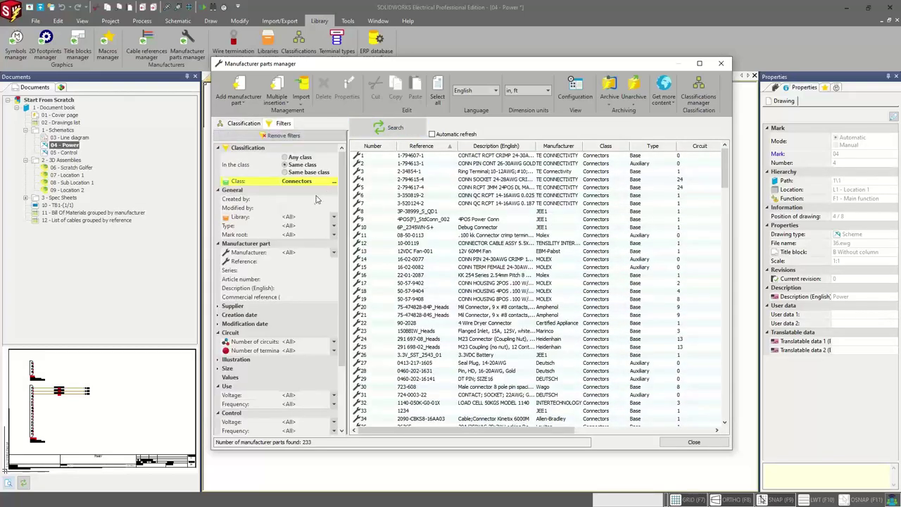
click(335, 255)
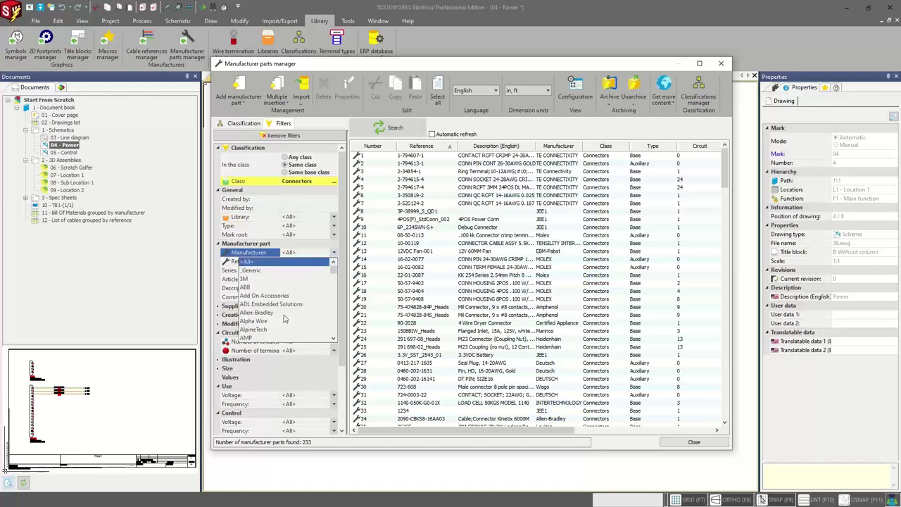
scroll(286, 319, down, 1)
click(274, 322)
click(389, 128)
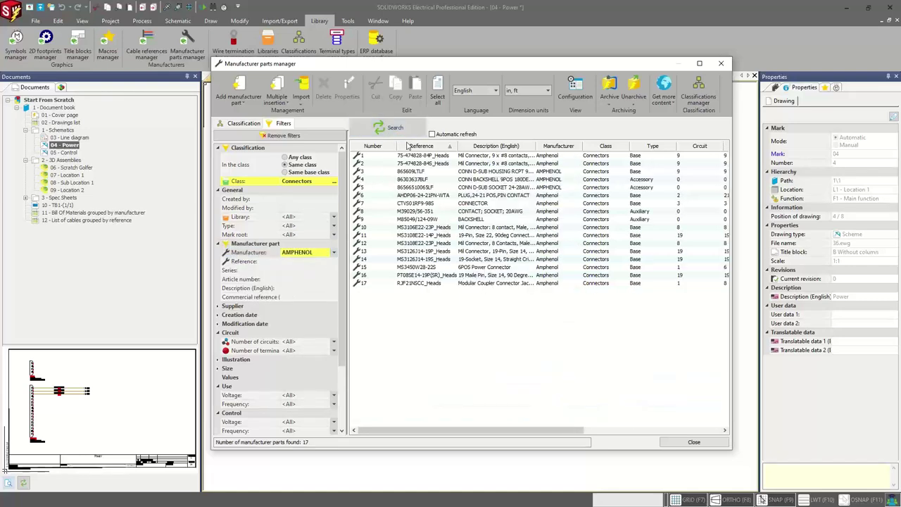
click(407, 196)
- Open AHDP06-24-21PN-WTA's properties and browse Connectors symbols for its Line diagram illustration
double_click(407, 197)
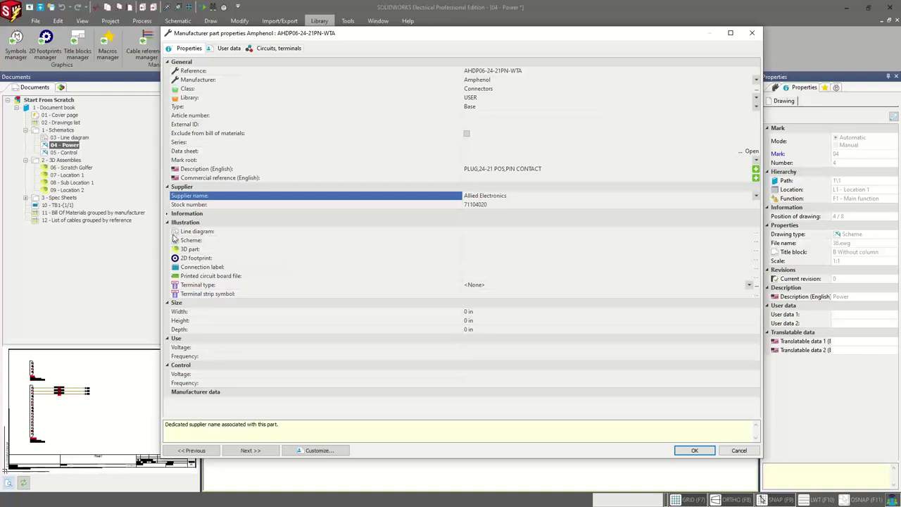
click(180, 223)
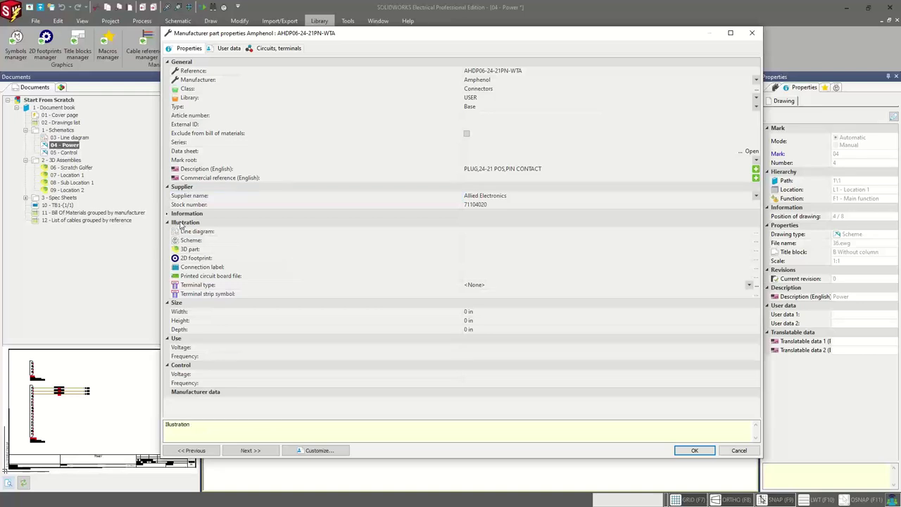
click(569, 231)
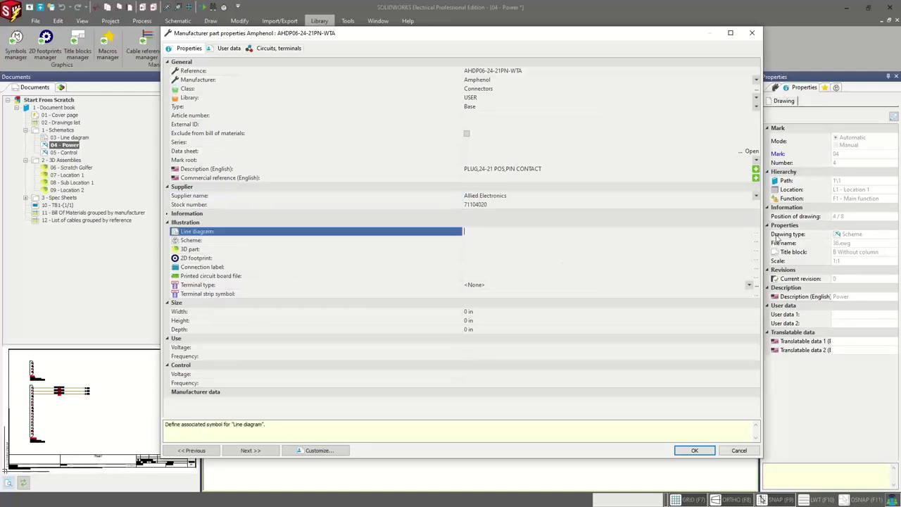
click(756, 233)
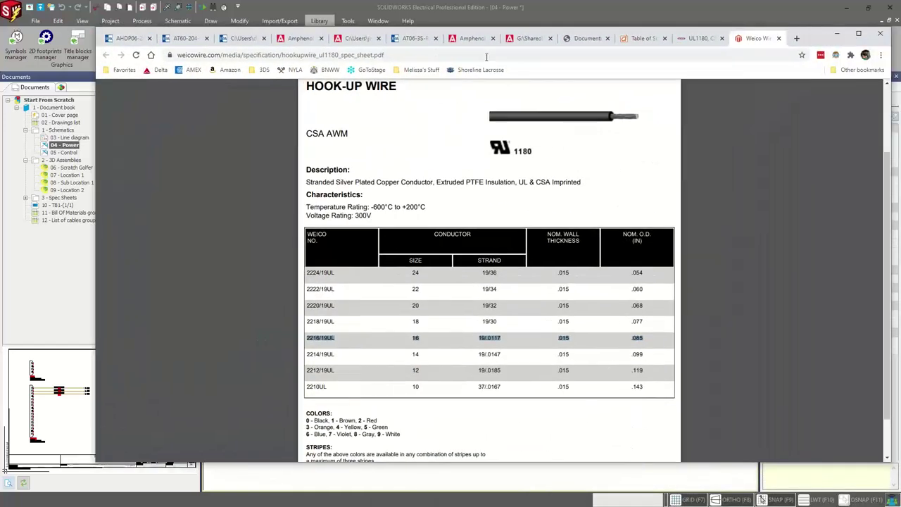
click(138, 38)
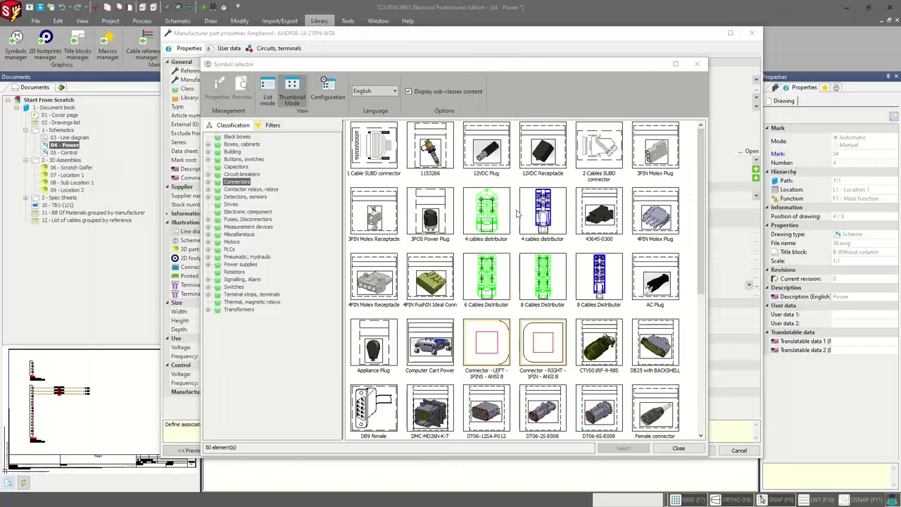
- Assign the Simple plug connector symbol as the part's line diagram symbol
scroll(445, 294, down, 2)
scroll(445, 294, down, 1)
scroll(445, 295, up, 1)
scroll(445, 294, down, 2)
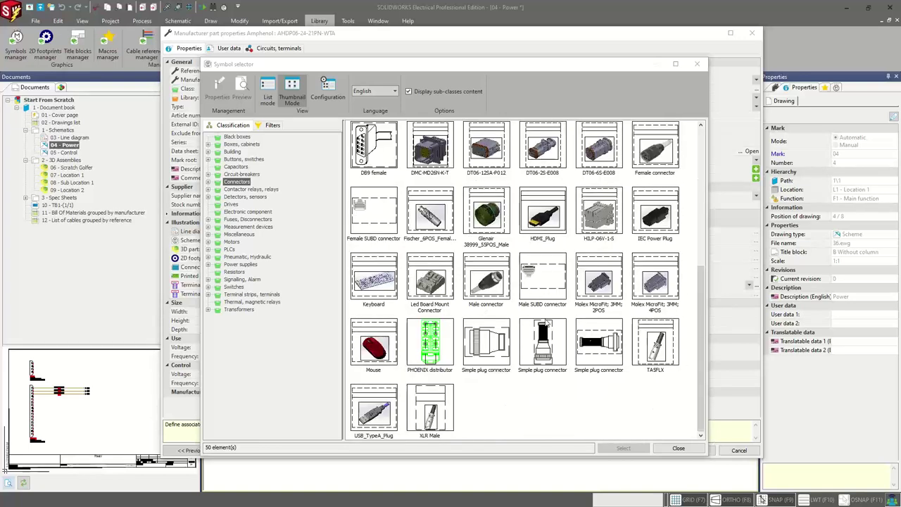
click(579, 353)
click(578, 352)
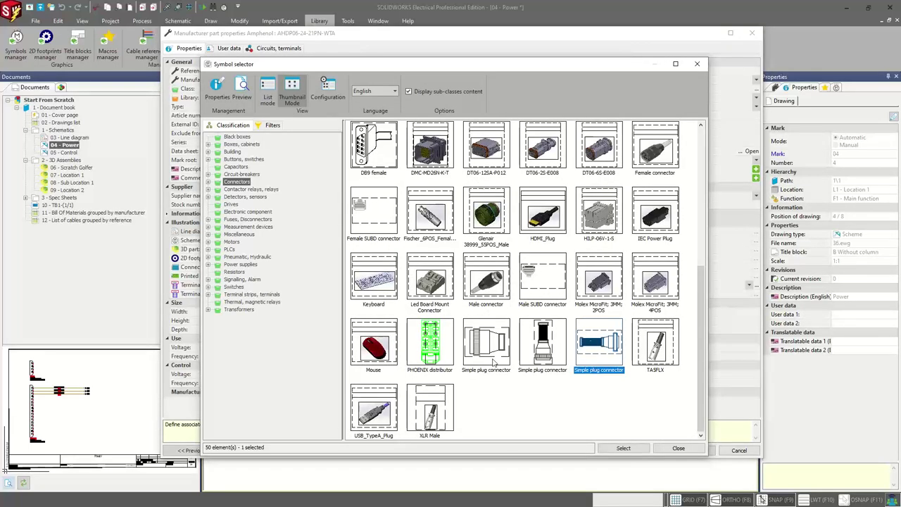
double_click(581, 344)
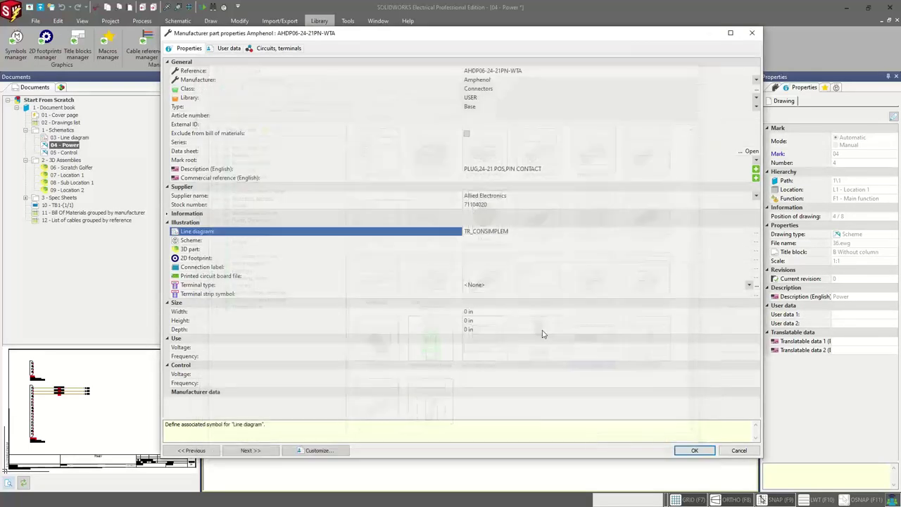
- Set the Scheme symbol to Socket right 7 pins (EW_RCON7J)
click(467, 243)
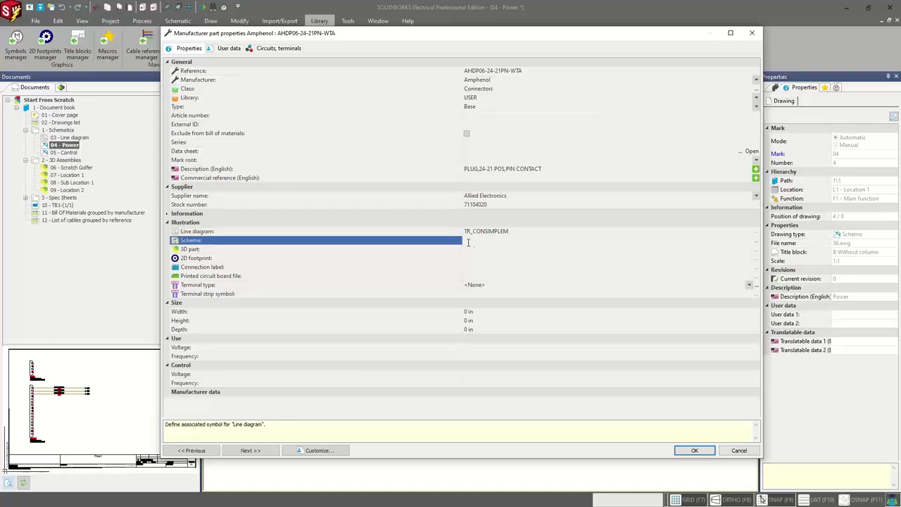
click(755, 241)
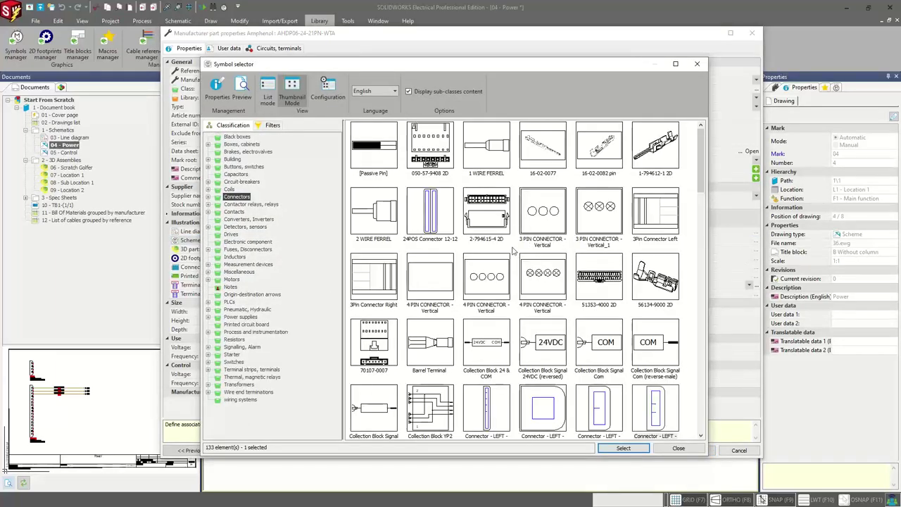
scroll(514, 252, down, 5)
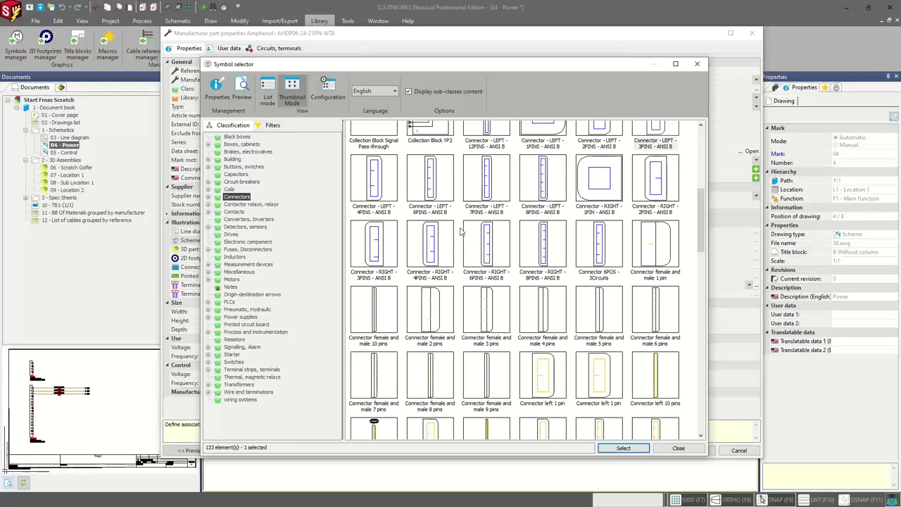
scroll(542, 257, down, 3)
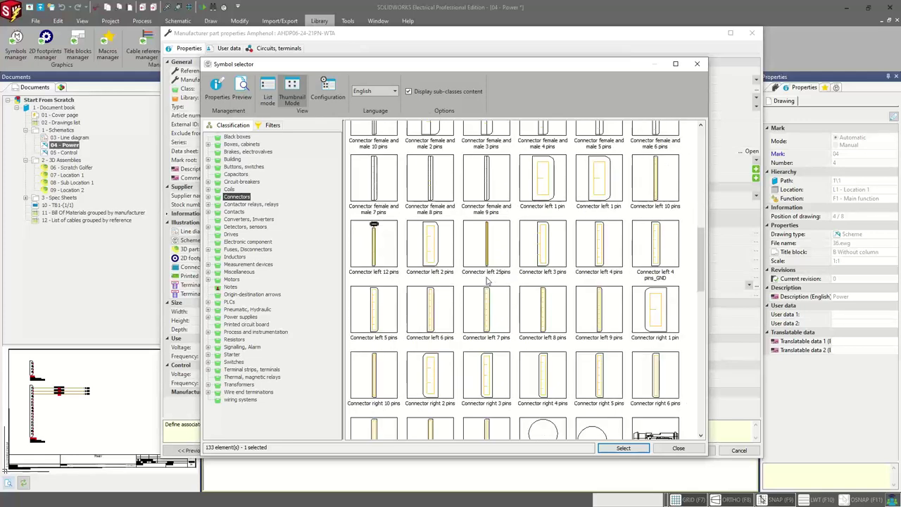
scroll(489, 278, down, 3)
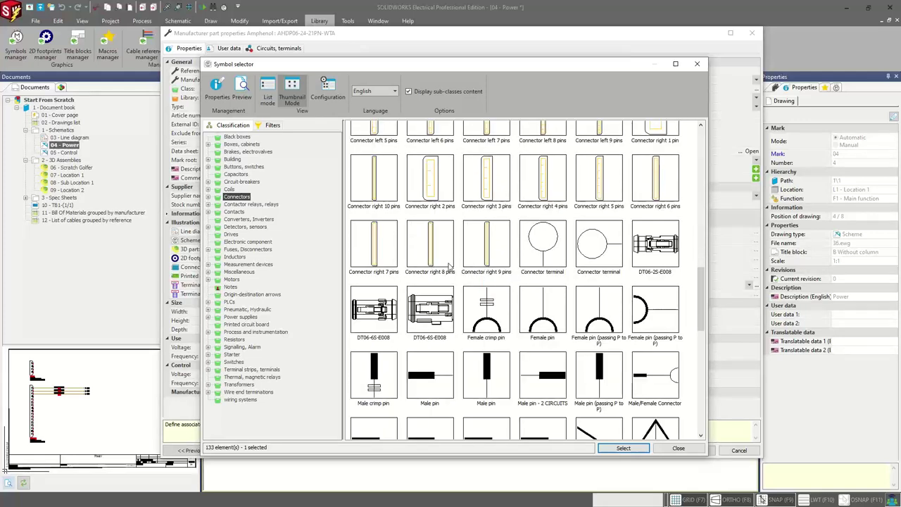
scroll(451, 268, down, 2)
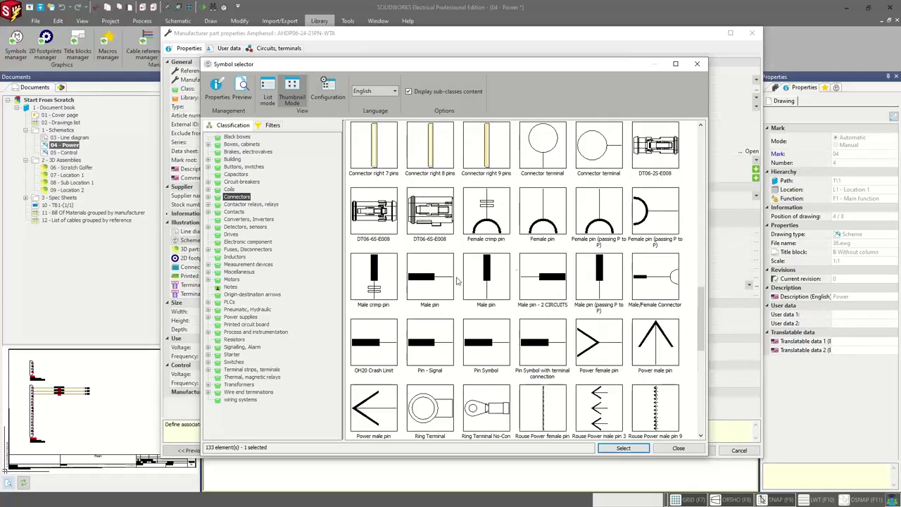
scroll(455, 286, down, 3)
scroll(455, 285, down, 1)
scroll(450, 292, down, 2)
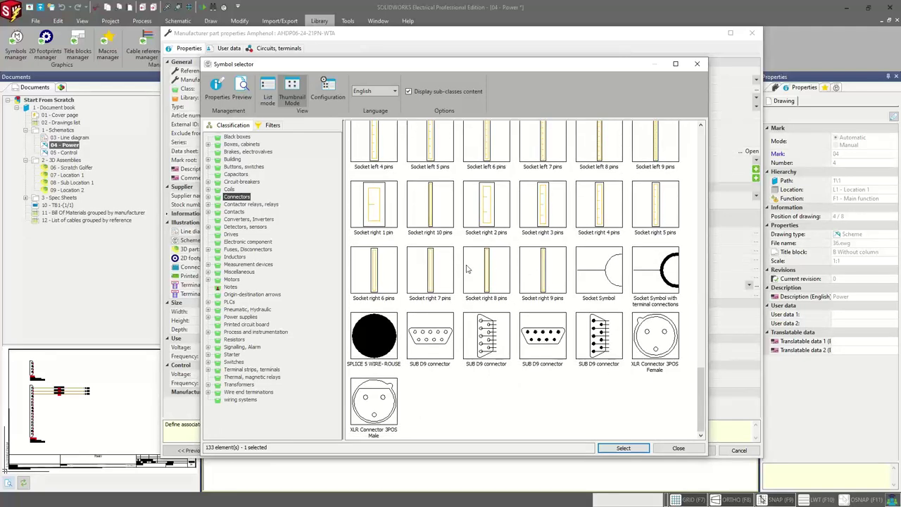
click(436, 267)
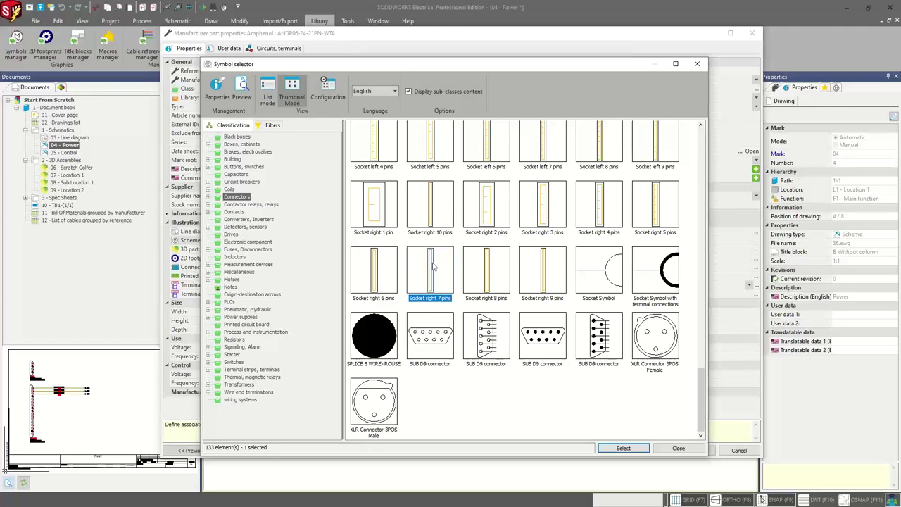
double_click(434, 266)
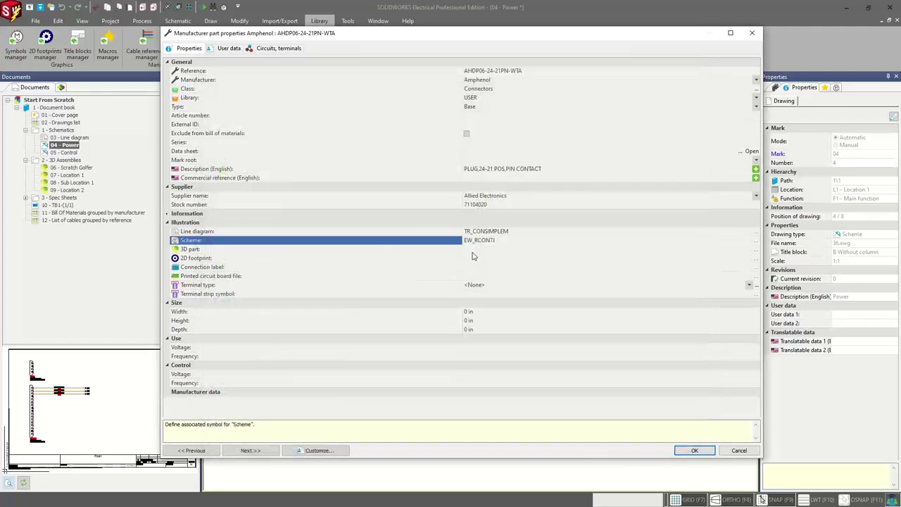
click(754, 249)
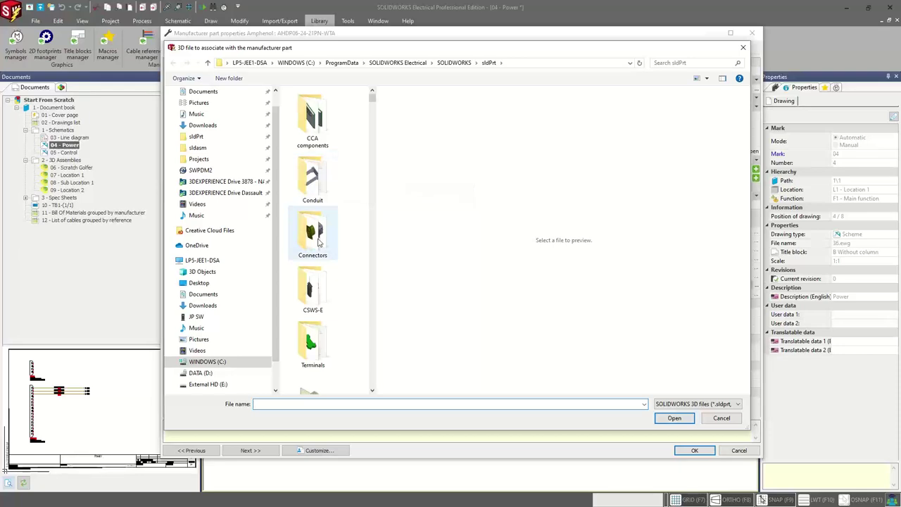
- Attach AHDP06_24_21PN_WTA.SLDPRT from Connectors > Amphenol as the 3D part, confirm, and close the manager
double_click(316, 236)
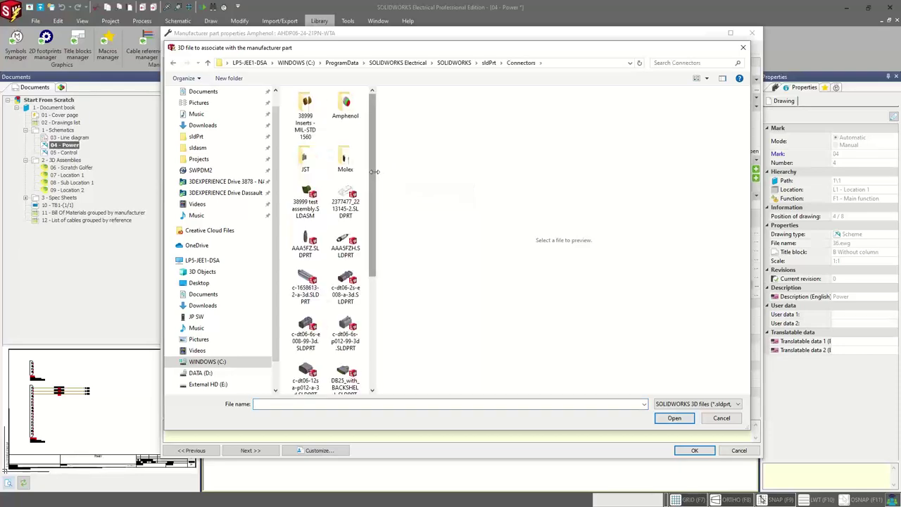
drag(375, 172, 538, 188)
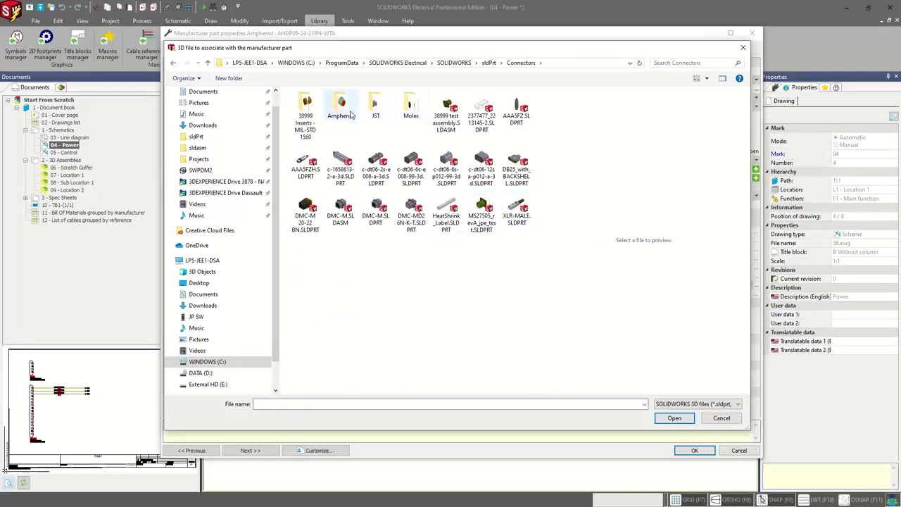
double_click(342, 113)
double_click(338, 162)
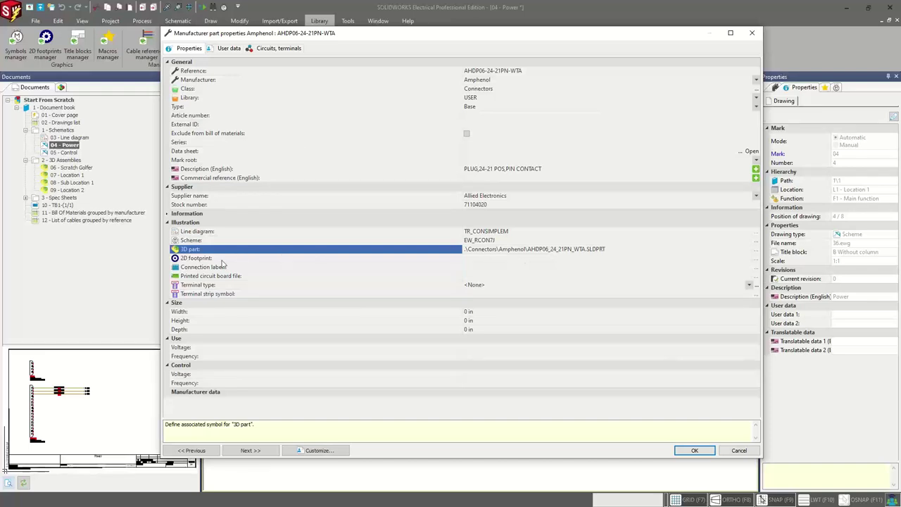
click(475, 259)
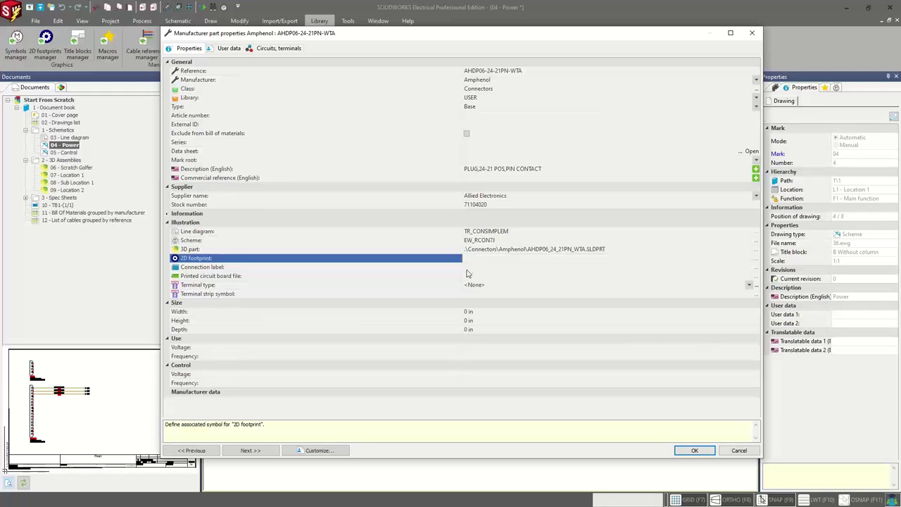
click(466, 269)
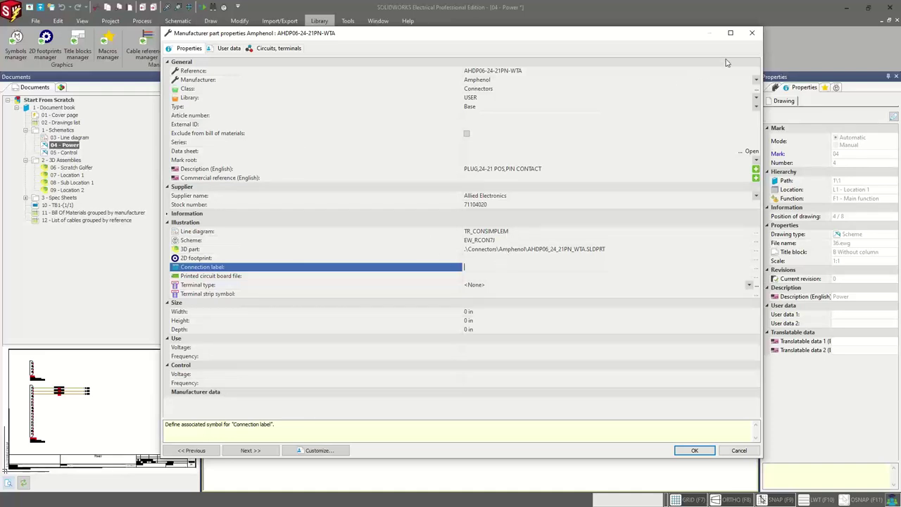
click(694, 451)
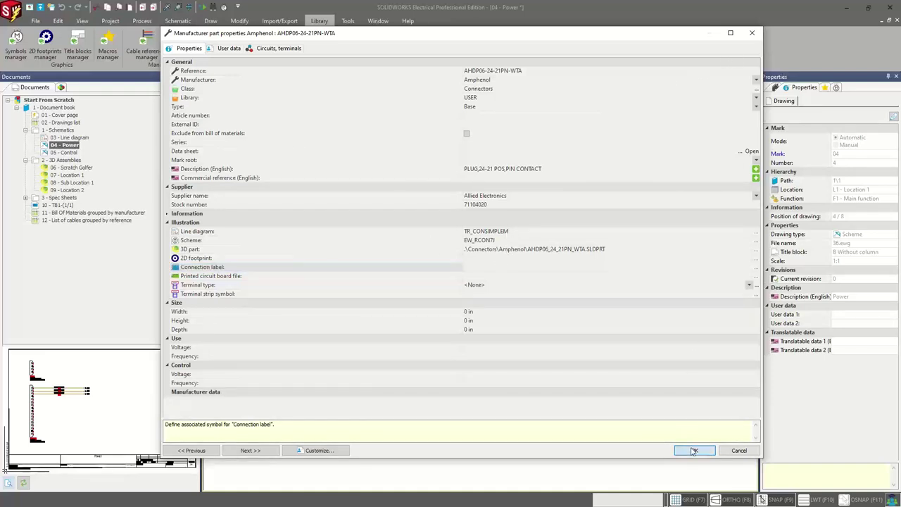
click(725, 65)
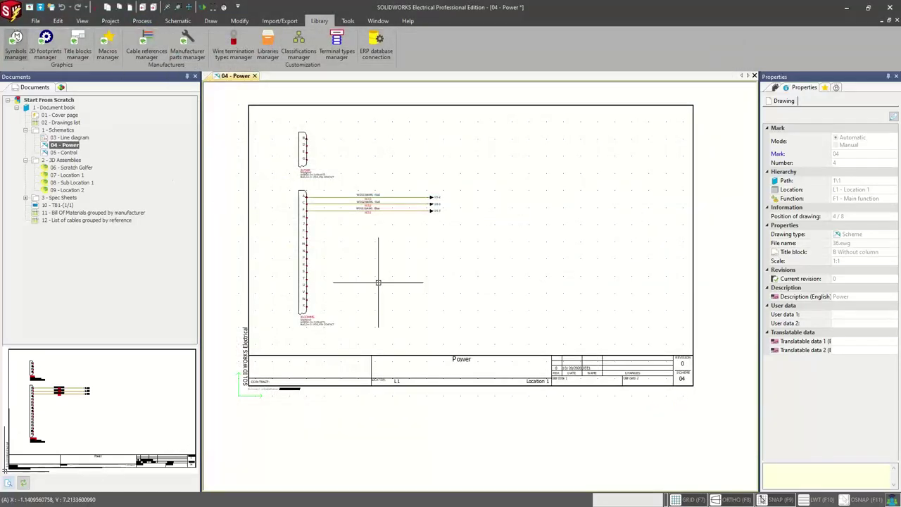
- Open the Connector right 7 pins (EW_RCON7P) symbol from the Symbols manager's Connectors category for editing
click(15, 47)
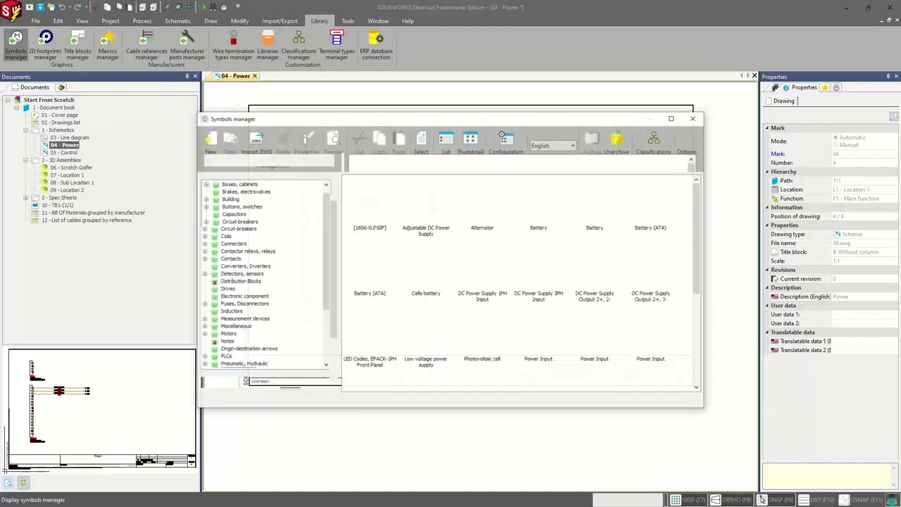
click(232, 243)
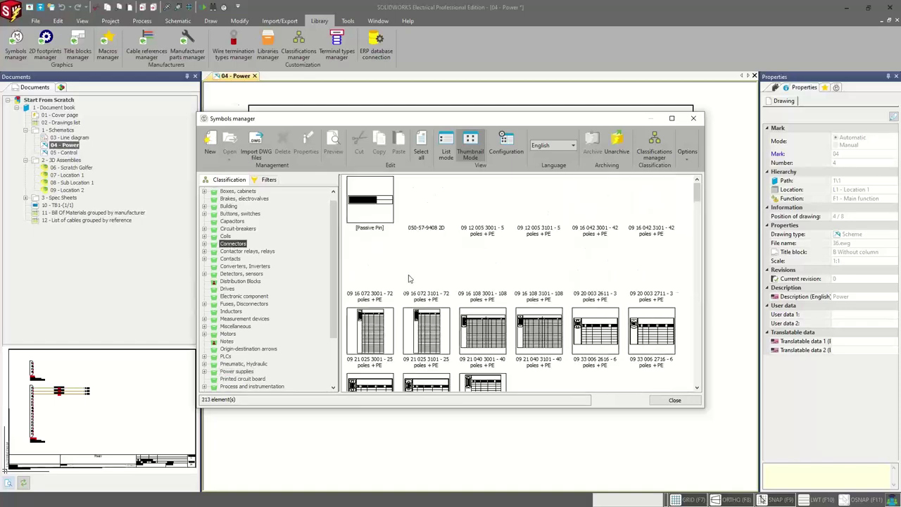
scroll(412, 281, down, 5)
scroll(416, 285, down, 2)
scroll(420, 290, down, 3)
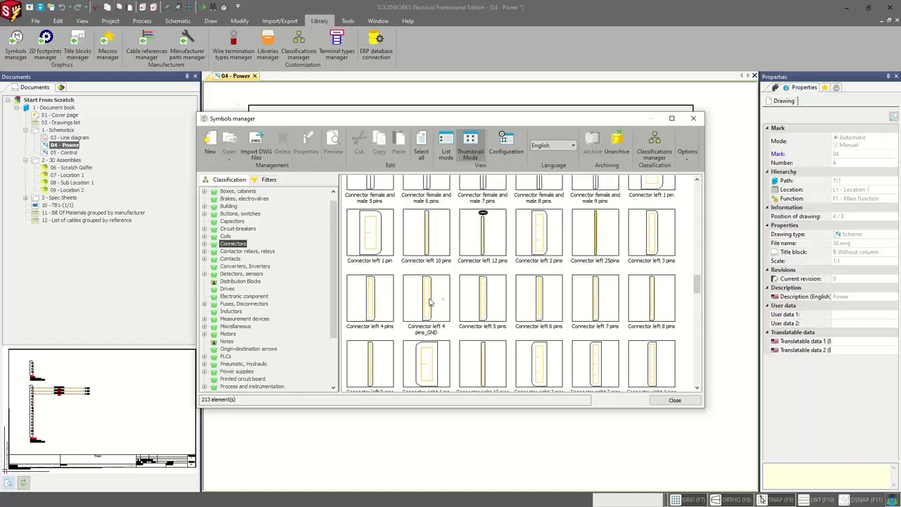
click(595, 304)
scroll(453, 322, down, 1)
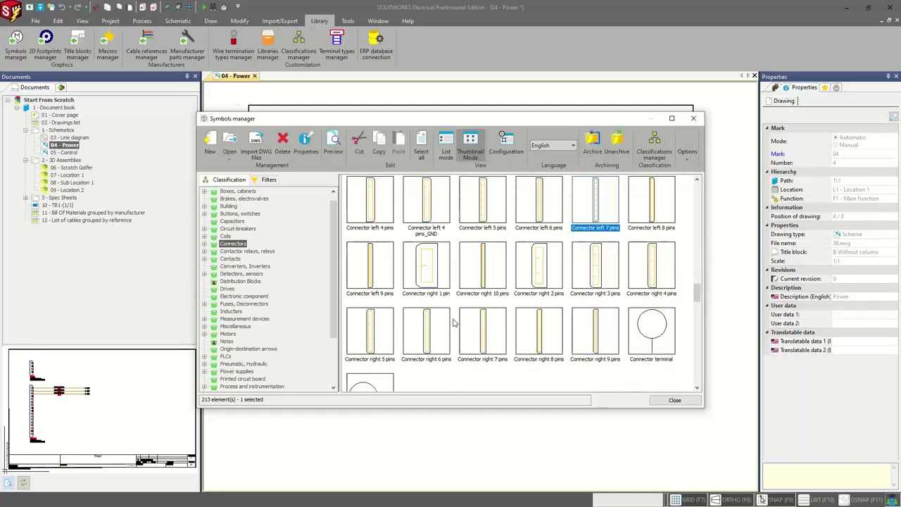
scroll(452, 322, down, 2)
click(485, 244)
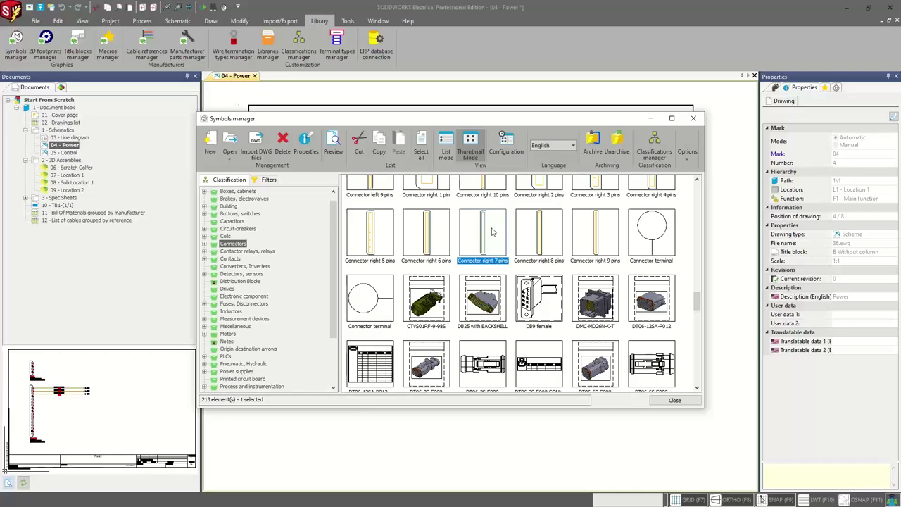
double_click(492, 236)
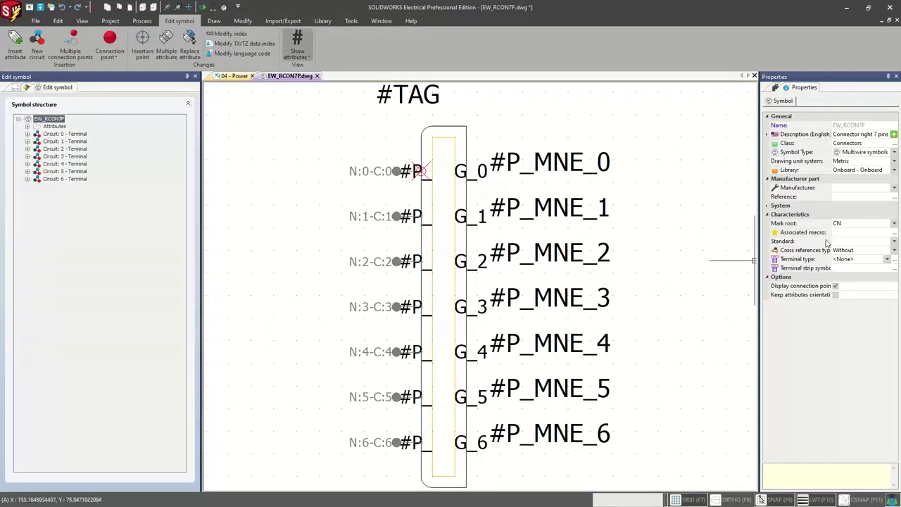
- Set the symbol's manufacturer to Allen-Bradley and look up a manufacturer part reference
click(854, 188)
click(894, 189)
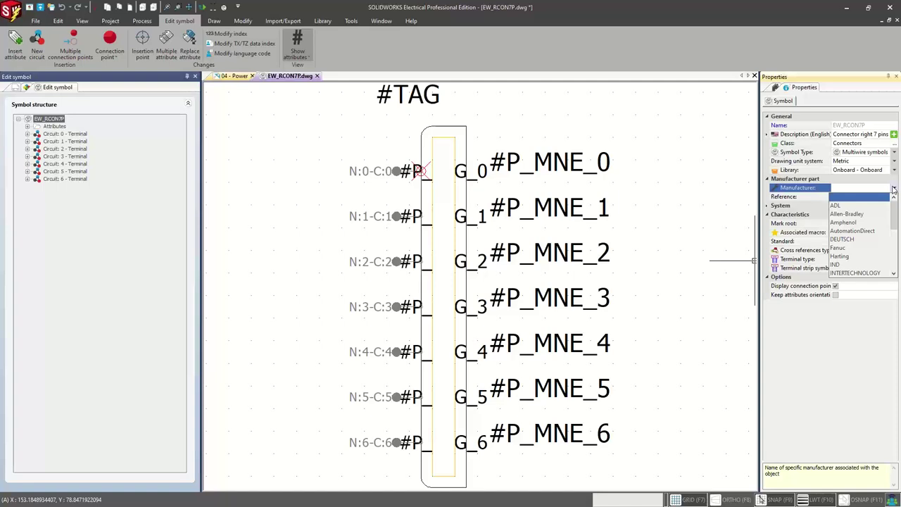
click(847, 214)
click(874, 198)
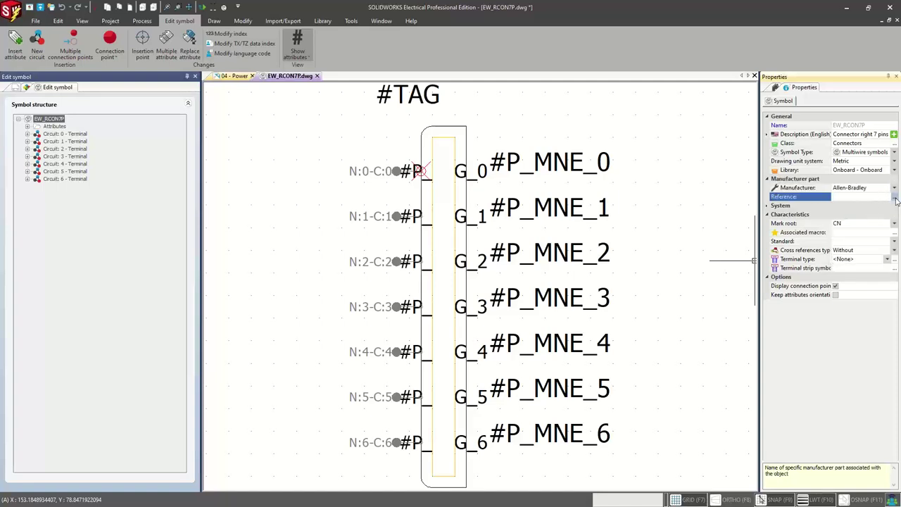
click(897, 201)
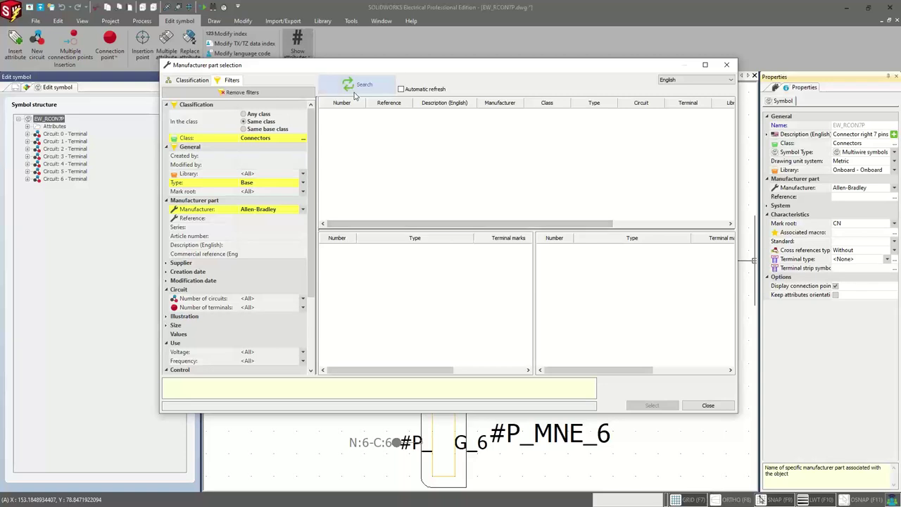
- List all 1039 manufacturer parts without filters, close part selection, and end on the IF WE logo slide
click(356, 92)
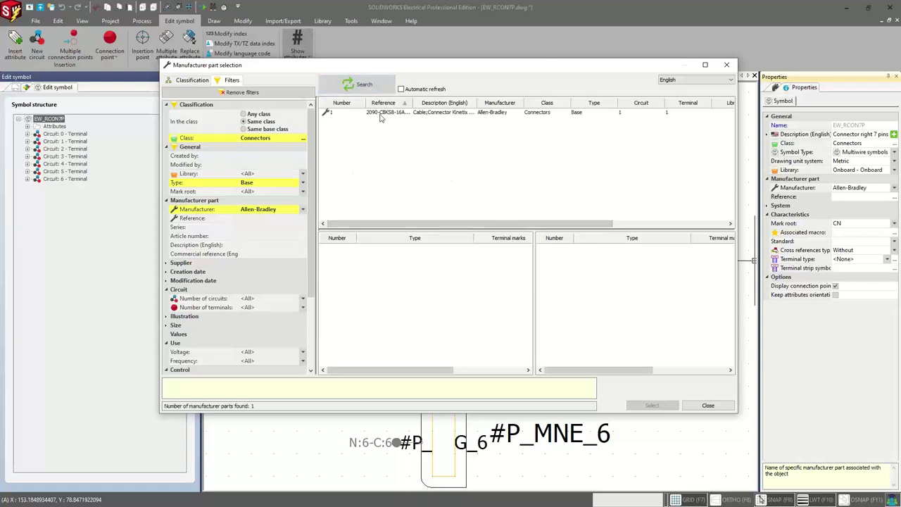
click(253, 92)
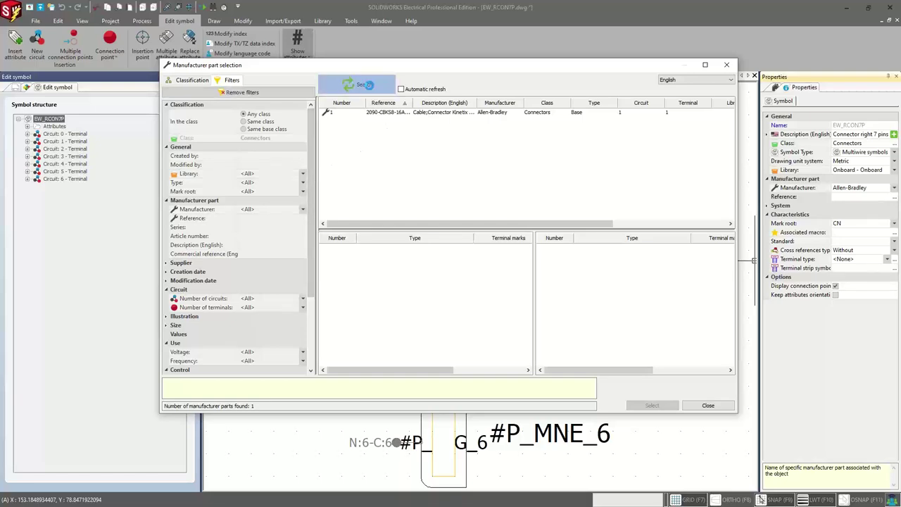
click(372, 92)
scroll(395, 182, down, 3)
scroll(396, 182, down, 3)
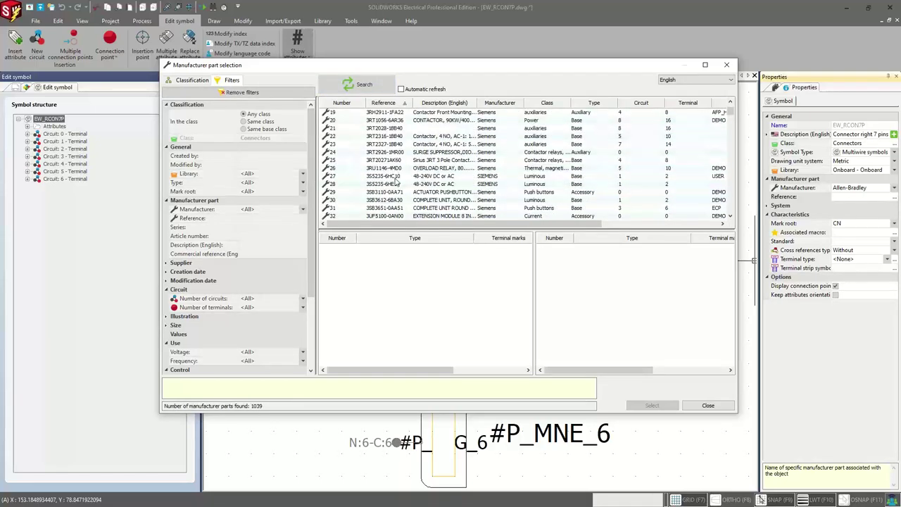
scroll(396, 181, down, 6)
scroll(398, 184, down, 3)
click(727, 64)
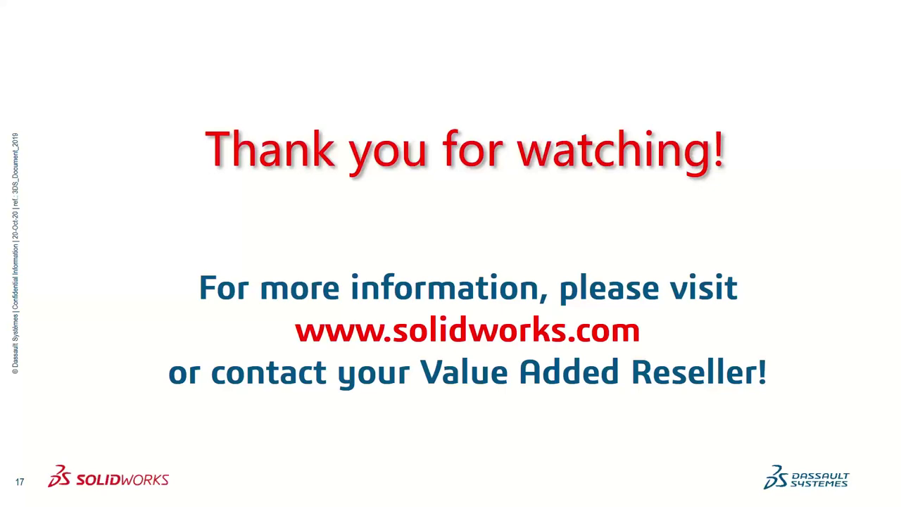
key(Right)
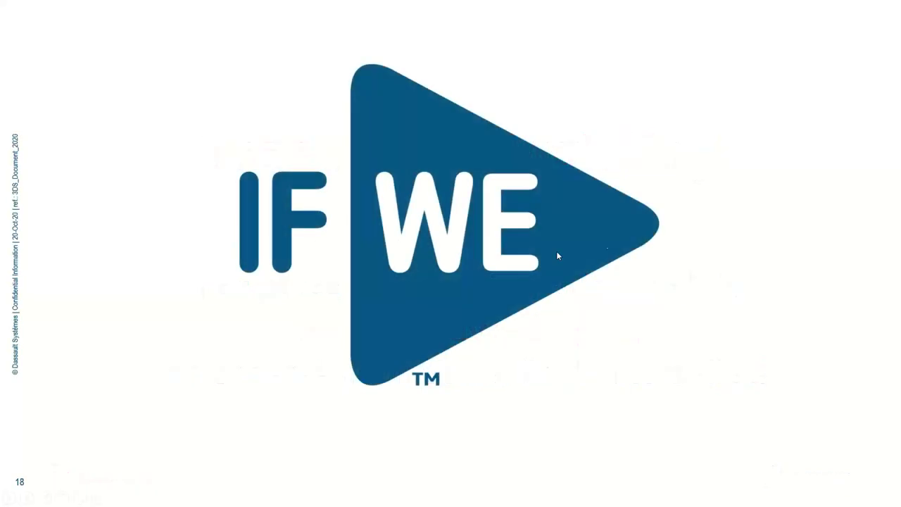